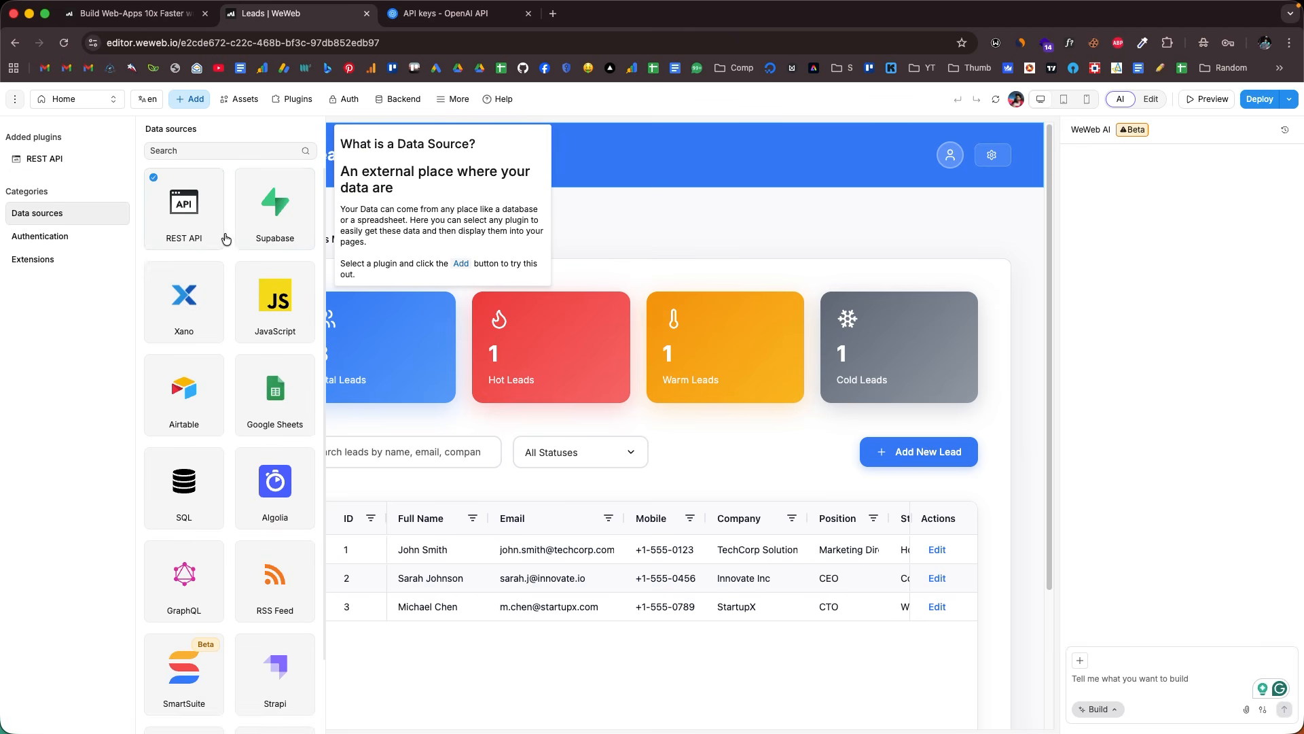
- Inspect the JavaScript code of the Create new lead object action, then close the code view
{"action": "scroll", "coordinate": [256, 226], "scroll_direction": "down", "scroll_amount": 2}
{"action": "scroll", "coordinate": [256, 226], "scroll_direction": "up", "scroll_amount": 2}
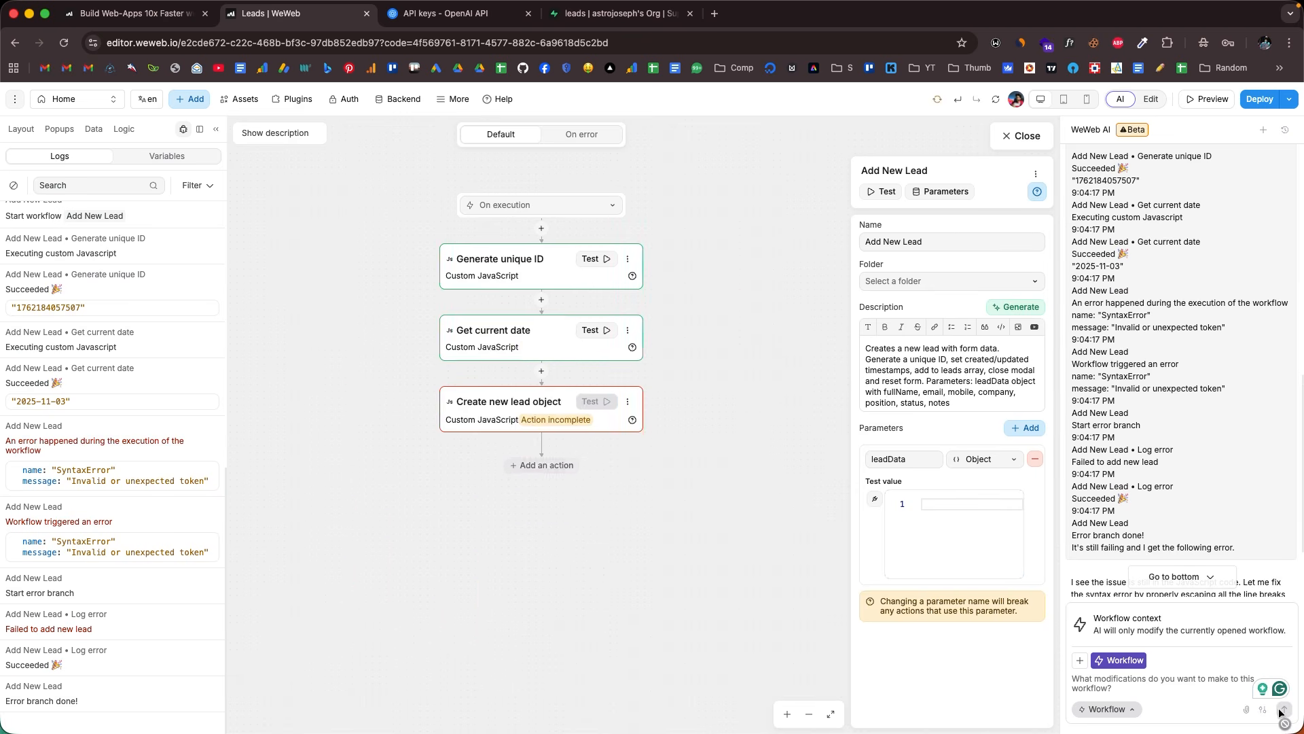
{"action": "left_click", "coordinate": [542, 401]}
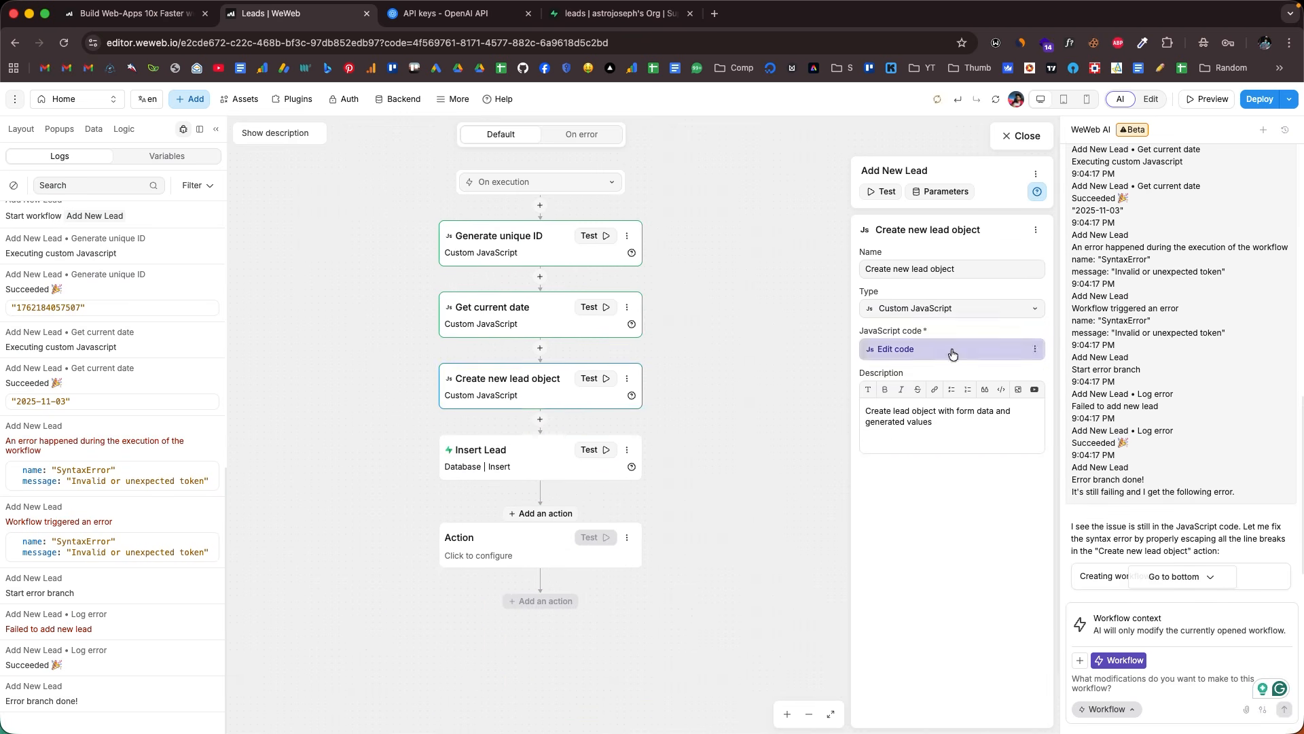
{"action": "left_click", "coordinate": [952, 350]}
{"action": "scroll", "coordinate": [652, 261], "scroll_direction": "down", "scroll_amount": 3}
{"action": "scroll", "coordinate": [652, 261], "scroll_direction": "up", "scroll_amount": 3}
{"action": "left_click", "coordinate": [834, 145]}
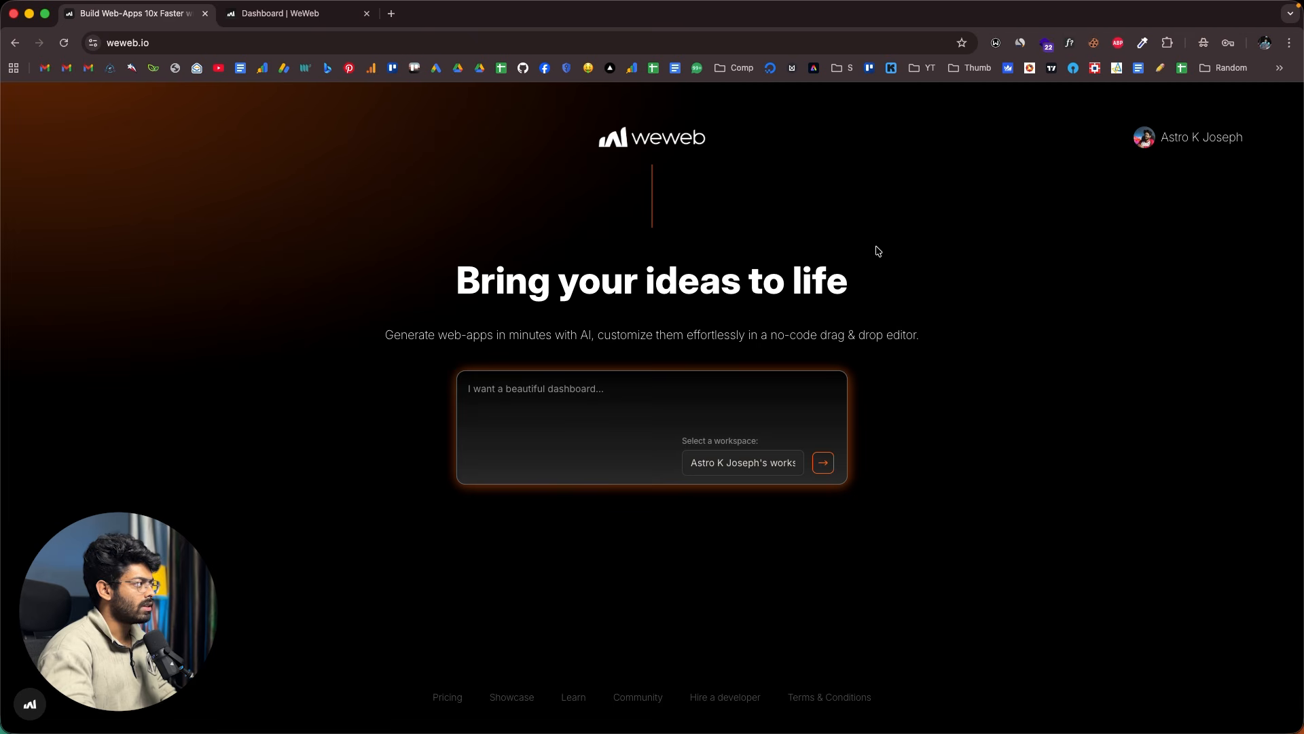
- Return to the Dashboard | WeWeb tab showing the workspace Projects list
{"action": "left_click", "coordinate": [285, 17]}
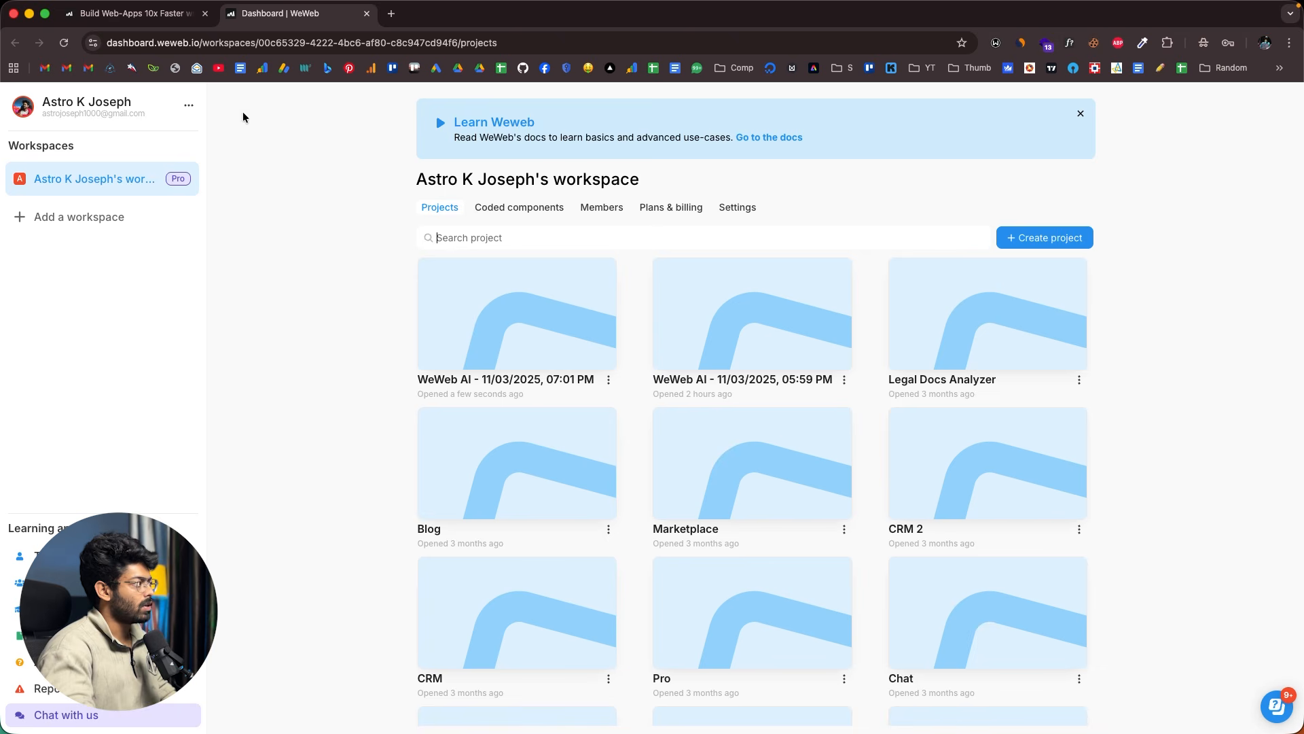
{"action": "left_click", "coordinate": [158, 18]}
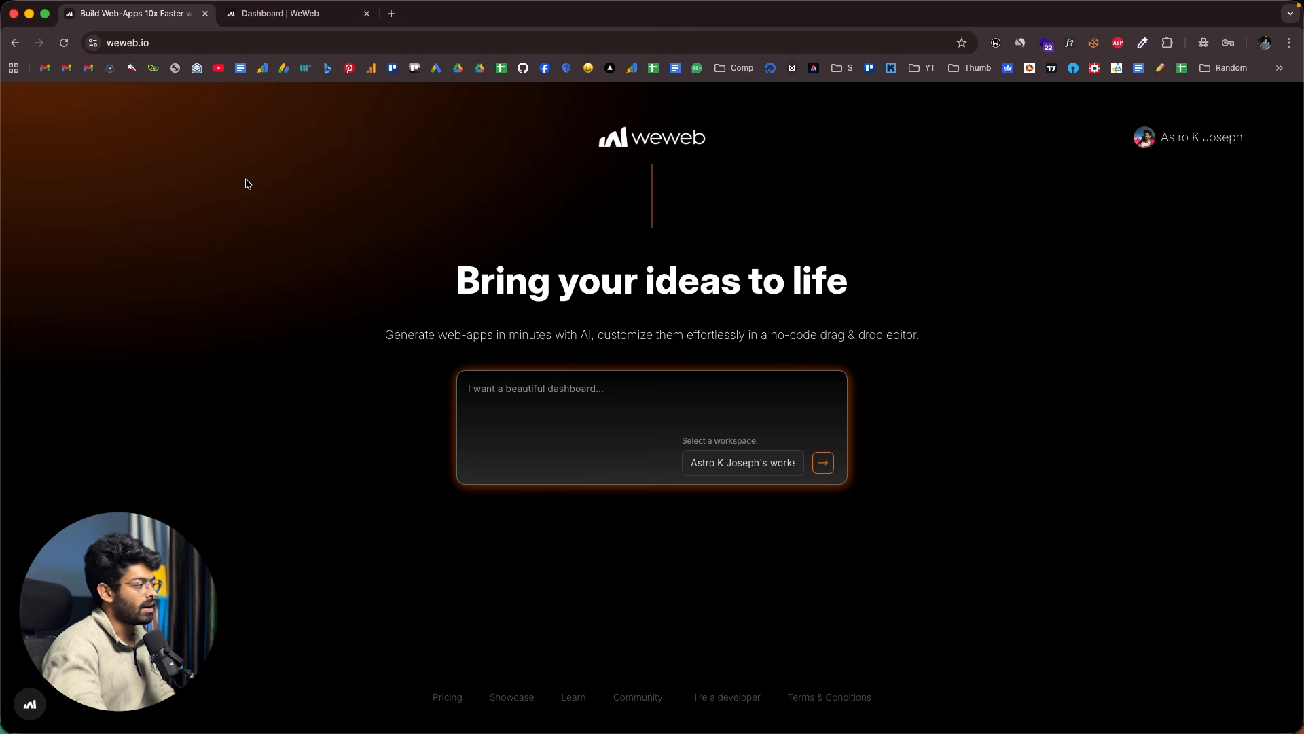
{"action": "left_click", "coordinate": [554, 426]}
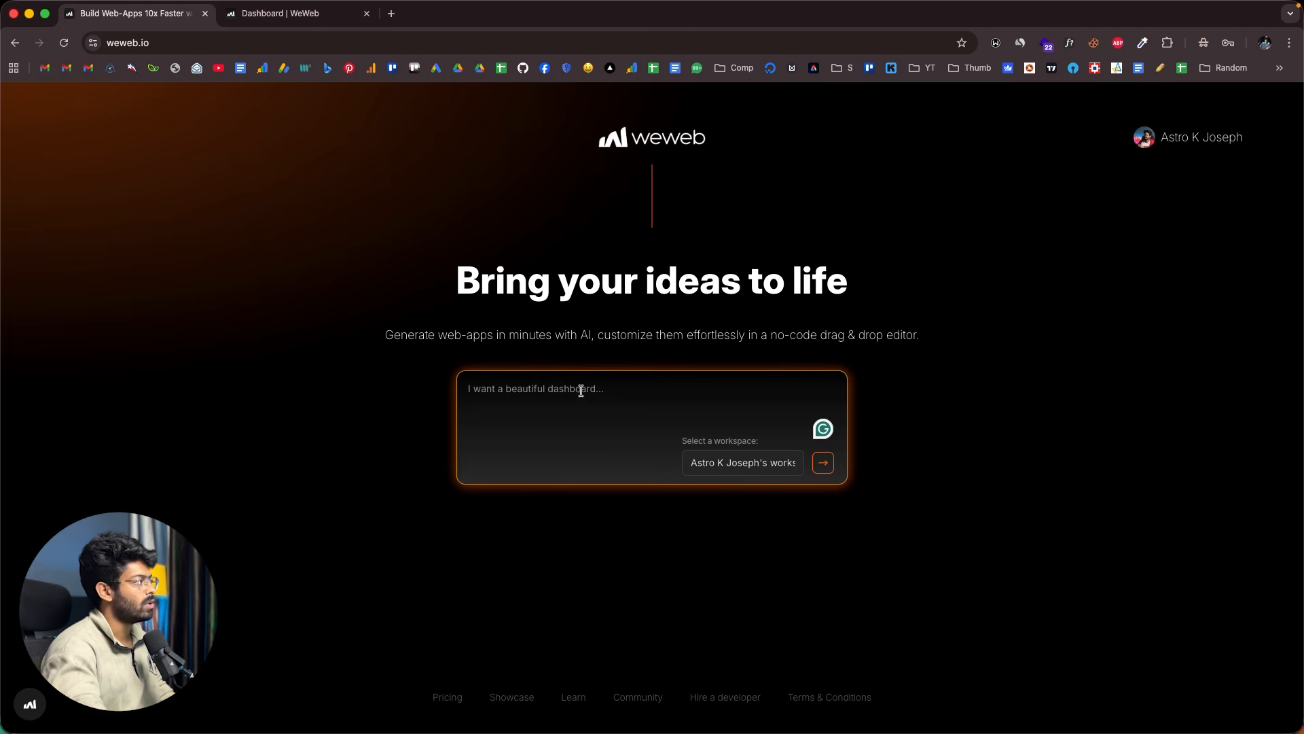
{"action": "left_click", "coordinate": [287, 16]}
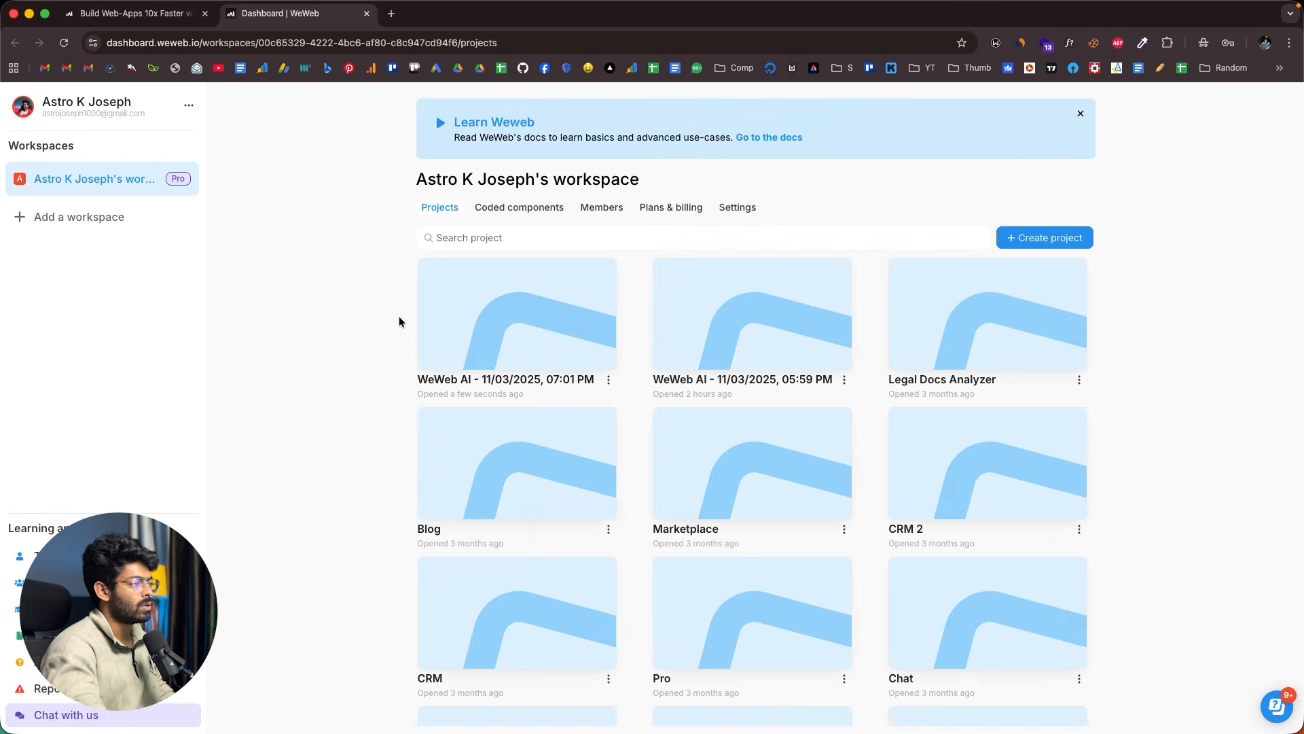
- Create a new WeWeb AI project named 'Leads'
{"action": "left_click", "coordinate": [1067, 239]}
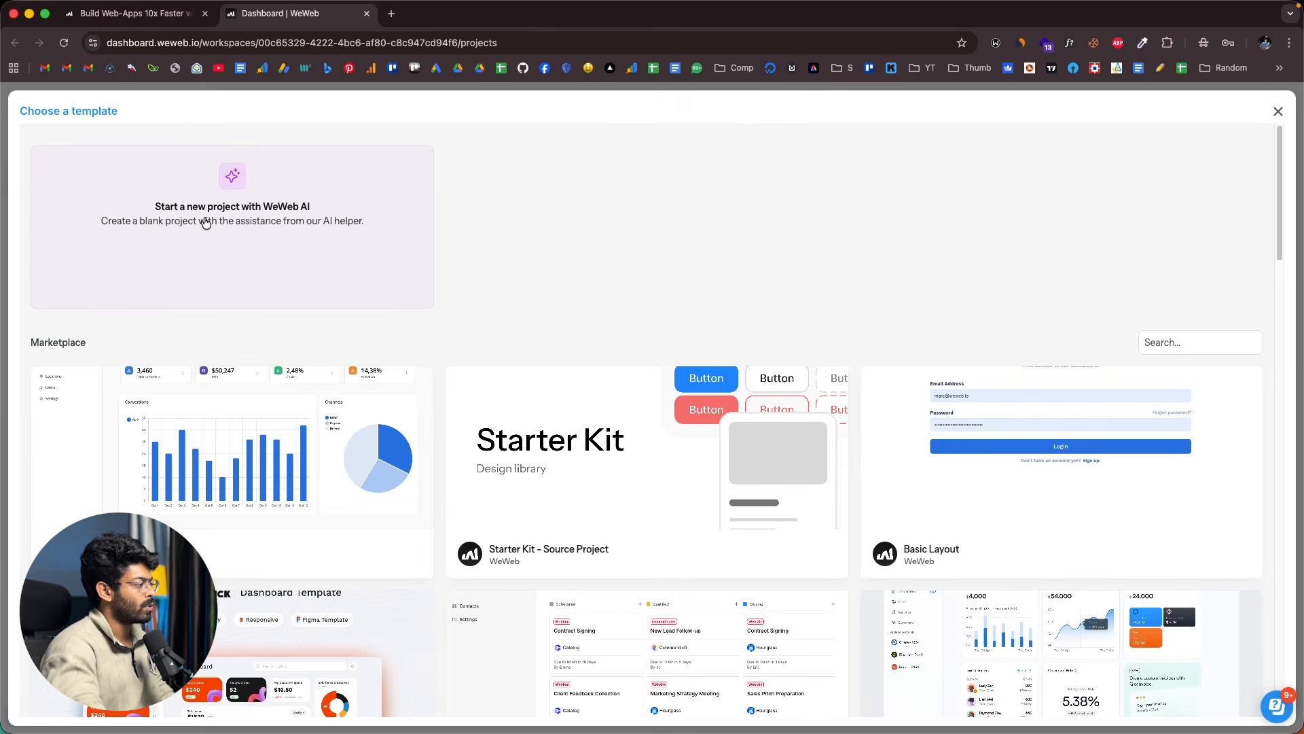
{"action": "left_click", "coordinate": [205, 221]}
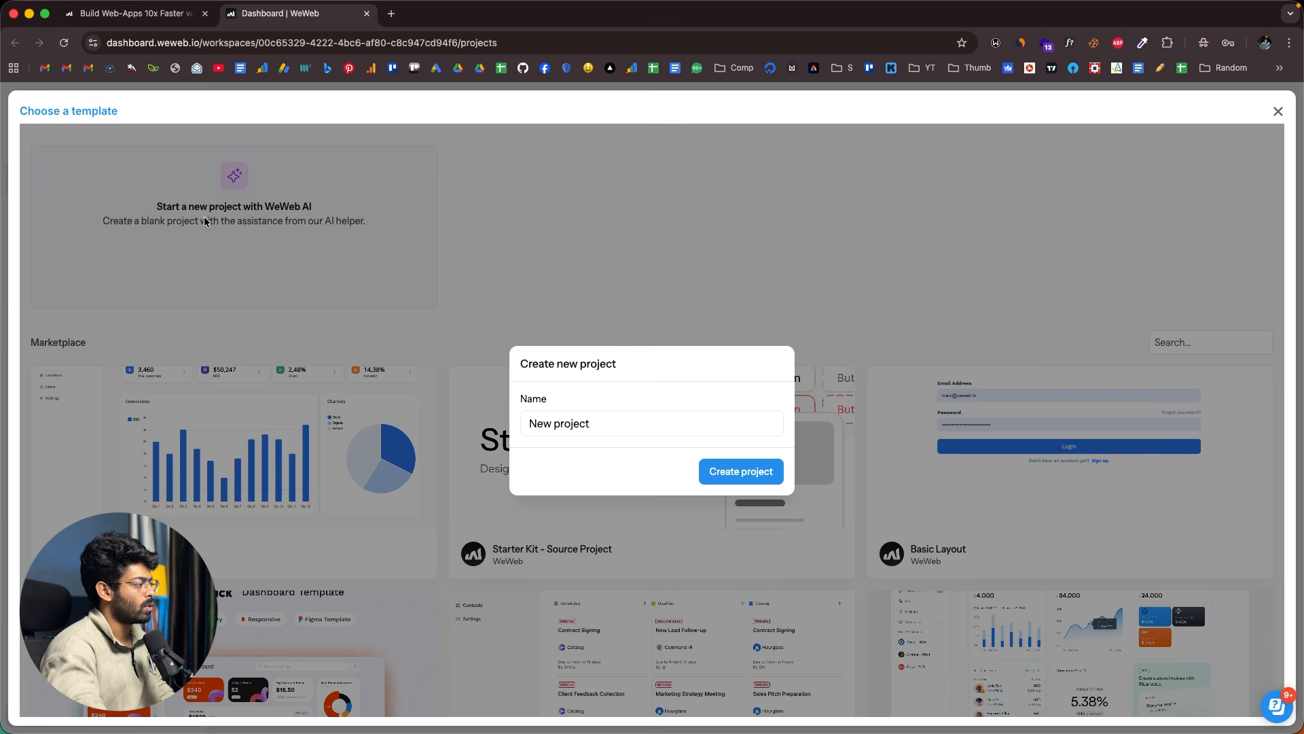
{"action": "key", "text": "super+a"}
{"action": "key", "text": "BackSpace"}
{"action": "type", "text": "Leads"}
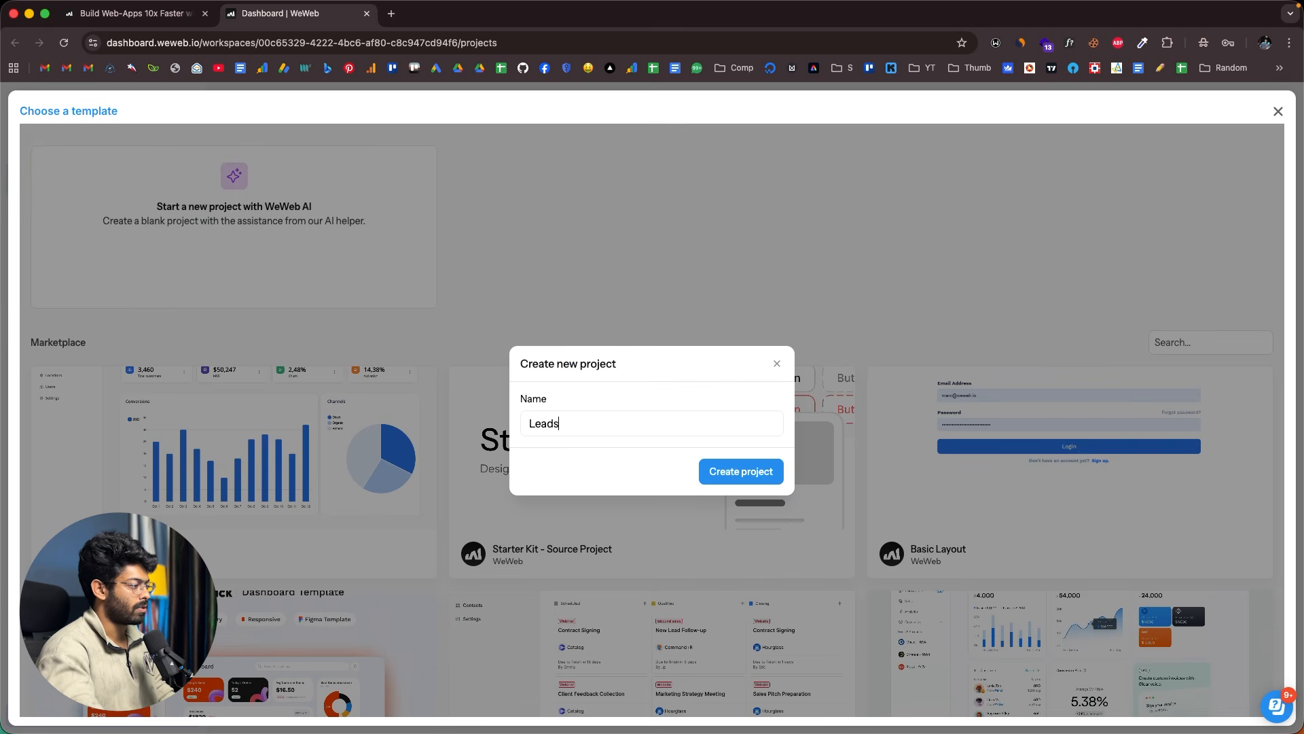
{"action": "left_click", "coordinate": [758, 474]}
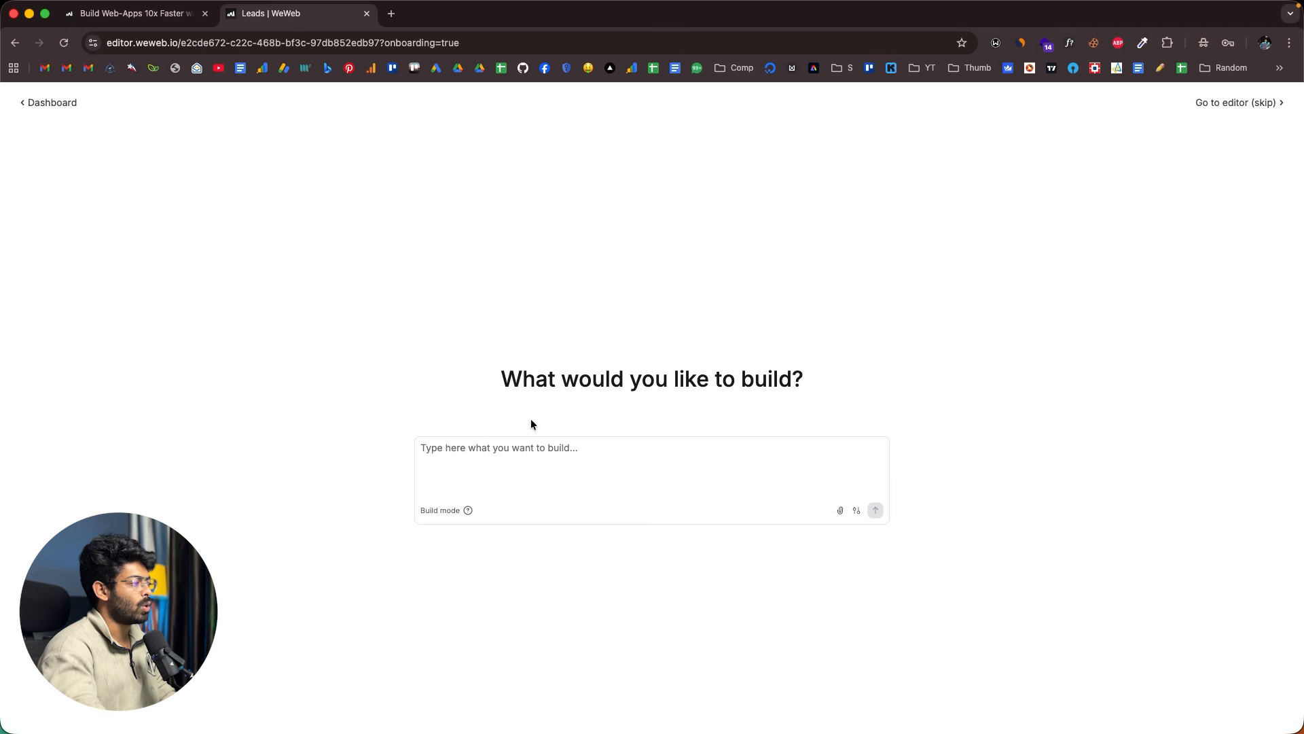
- Paste the two-paragraph leads management and OpenAI email generation description into the build prompt
{"action": "left_click", "coordinate": [571, 446]}
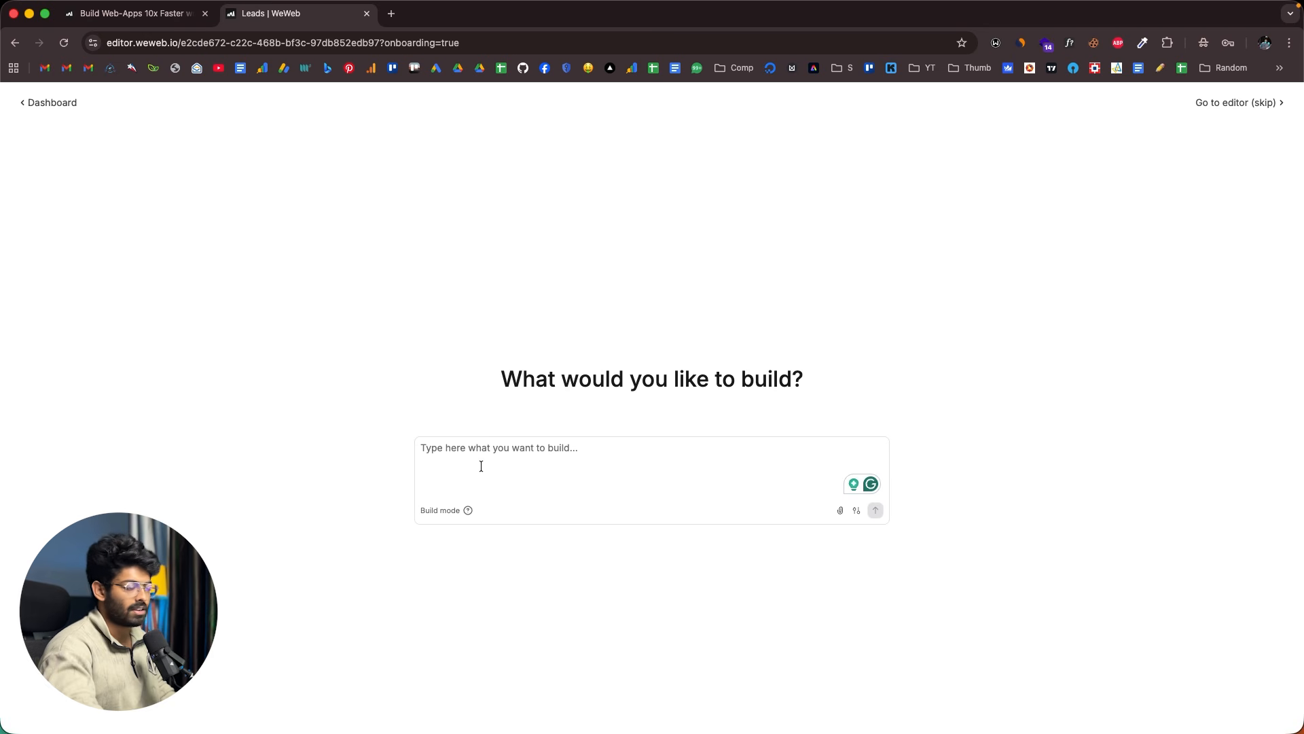
{"action": "type", "text": "Create a leads management and email creation platform where the users are given the option to create and store leads including their information such as full name, email, mobile number, company name, position, status, notes, etc  And we should also include AI-powered email generation functionality in our app such that the user is given the option to select the lead and give an instruction as to what kind of email they want. With the press of a button, our platform will generate an email that they can copy, and we will use OpenAI integration for generating the email."}
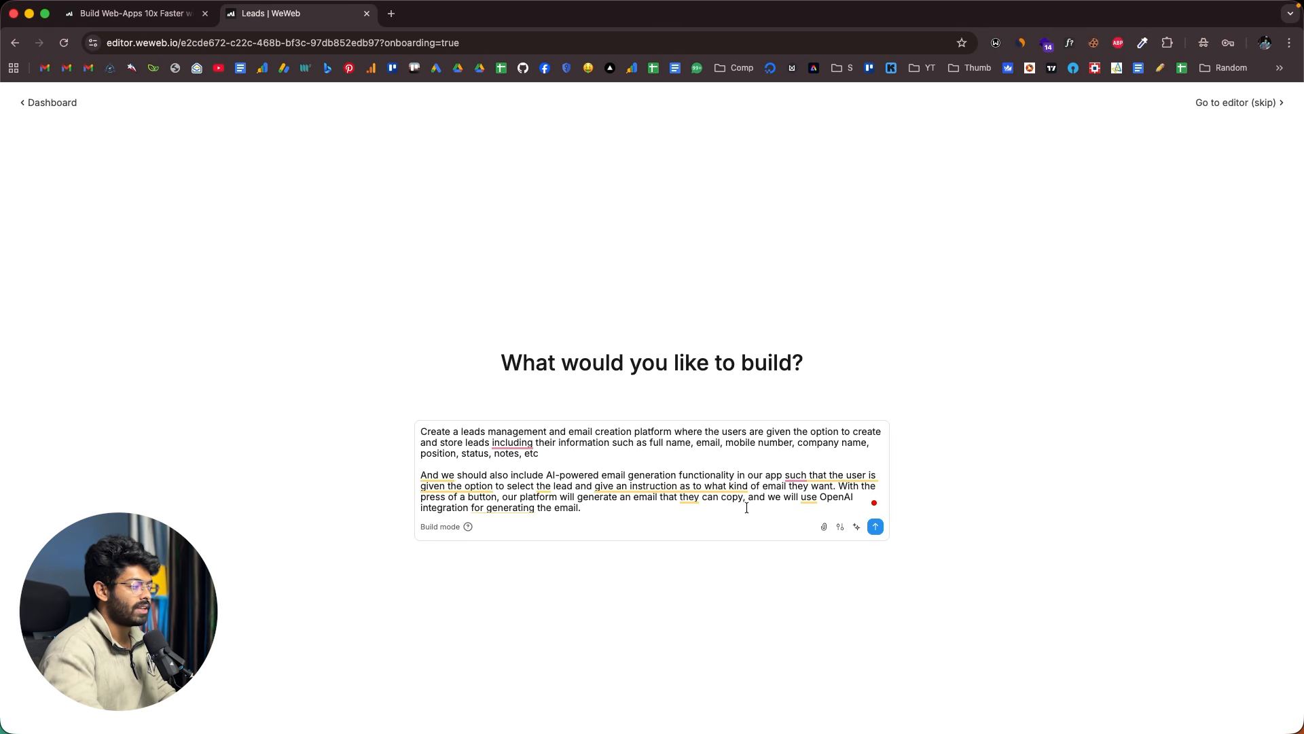
- Review the prompt text and have the AI enhance the prompt
{"action": "left_click_drag", "start_coordinate": [594, 510], "coordinate": [380, 441]}
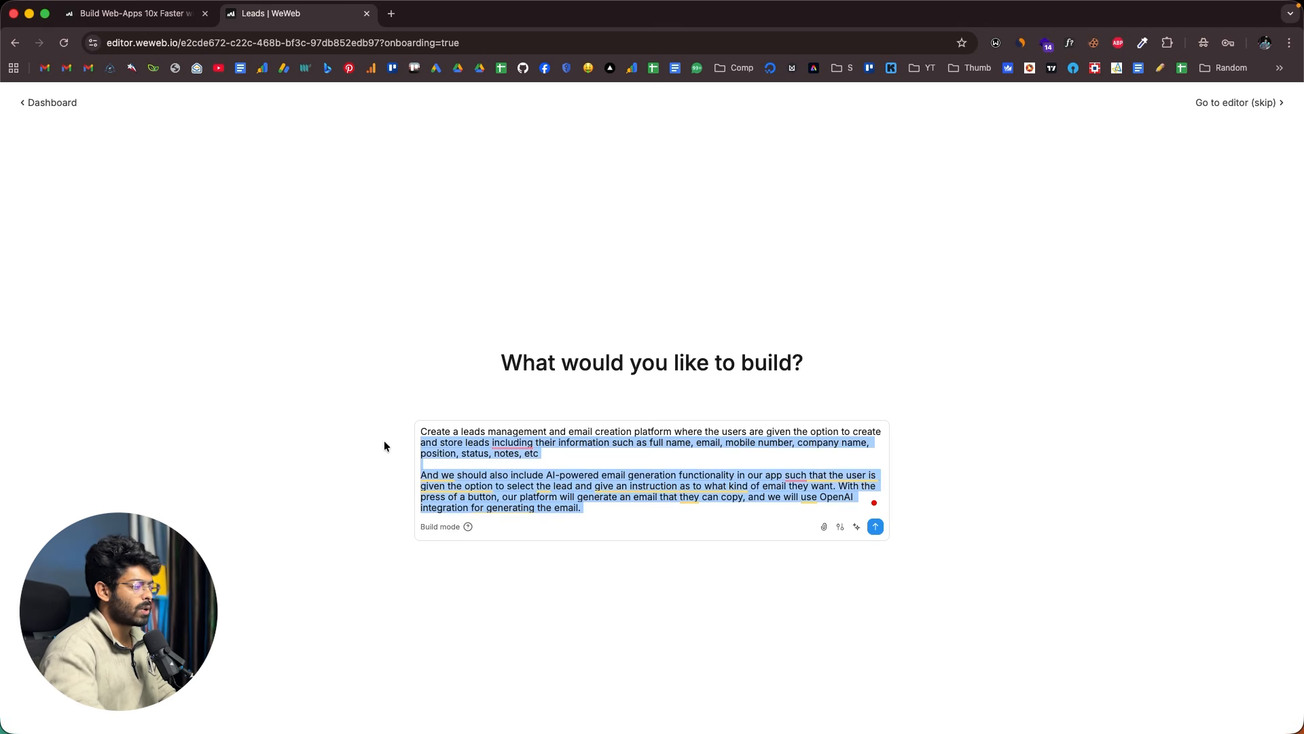
{"action": "left_click", "coordinate": [591, 515]}
{"action": "left_click_drag", "start_coordinate": [602, 511], "coordinate": [410, 428]}
{"action": "left_click", "coordinate": [603, 501]}
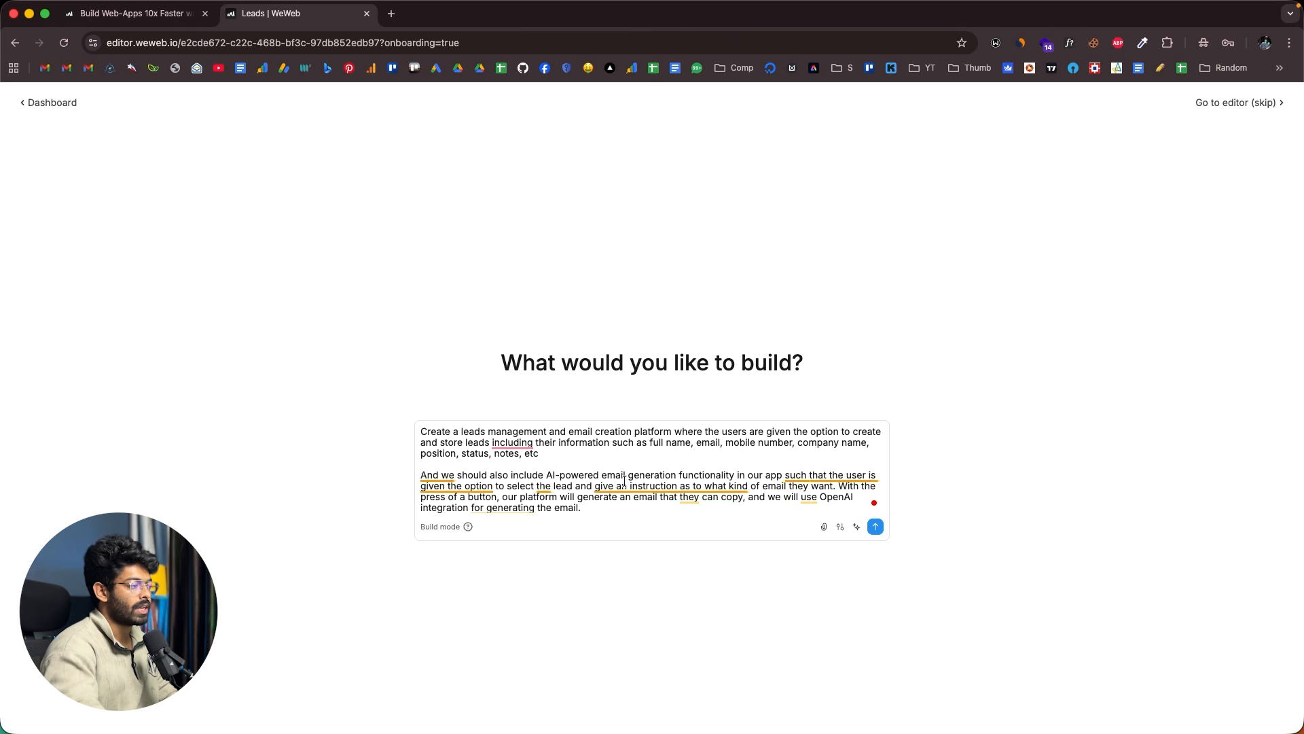
{"action": "left_click", "coordinate": [856, 527]}
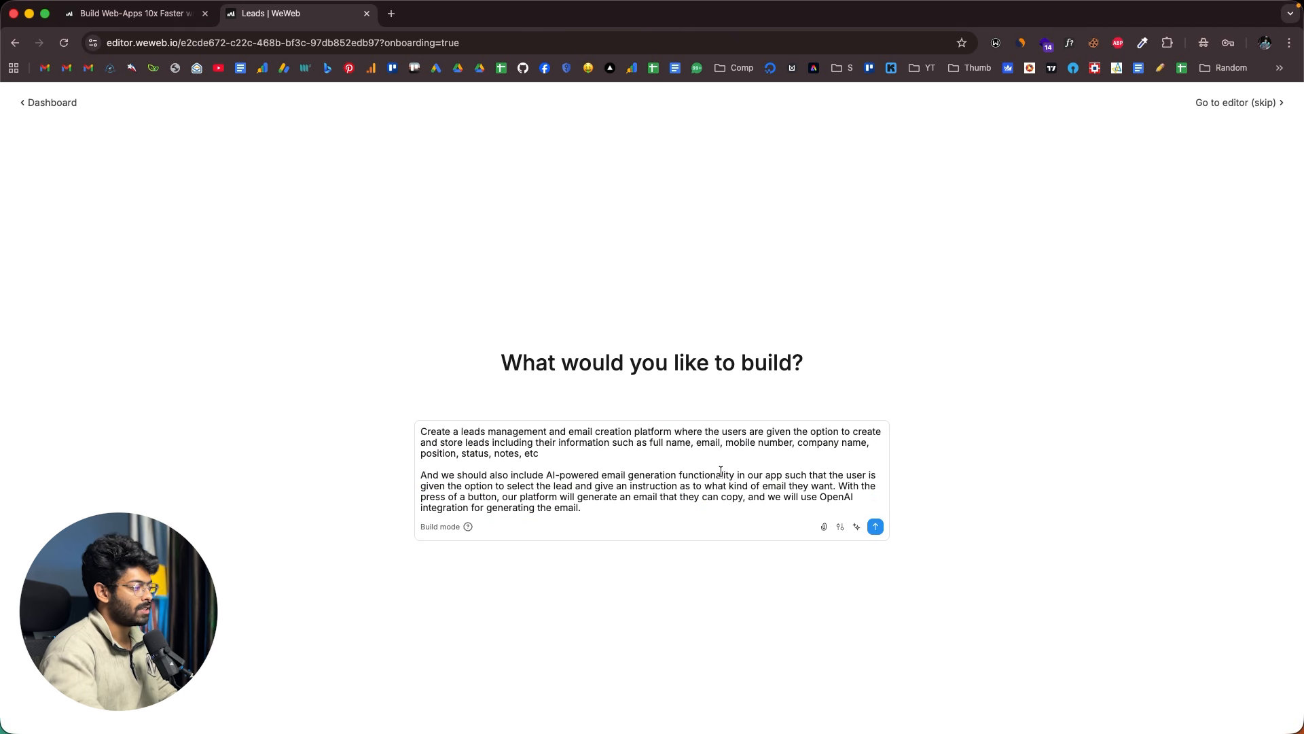
- Submit the enhanced prompt so WeWeb AI starts building
{"action": "left_click_drag", "start_coordinate": [625, 504], "coordinate": [410, 435]}
{"action": "left_click", "coordinate": [625, 506]}
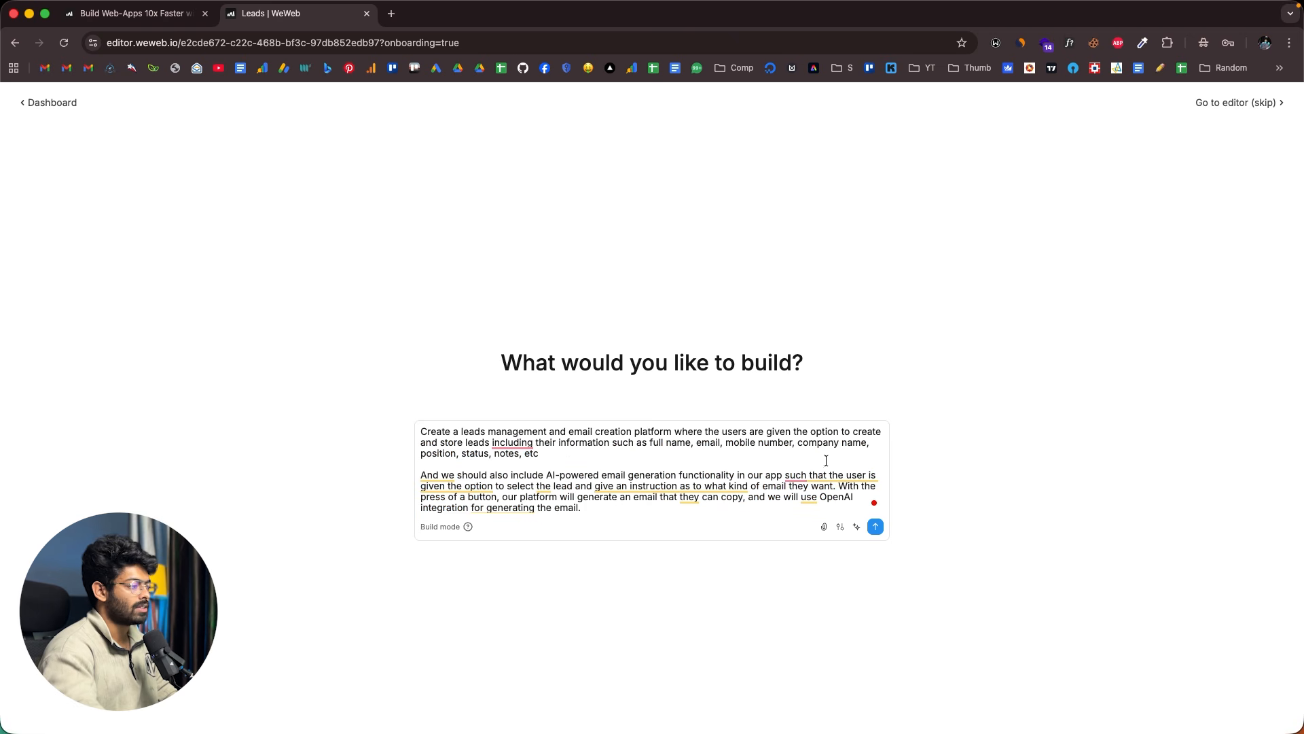
{"action": "left_click", "coordinate": [875, 527]}
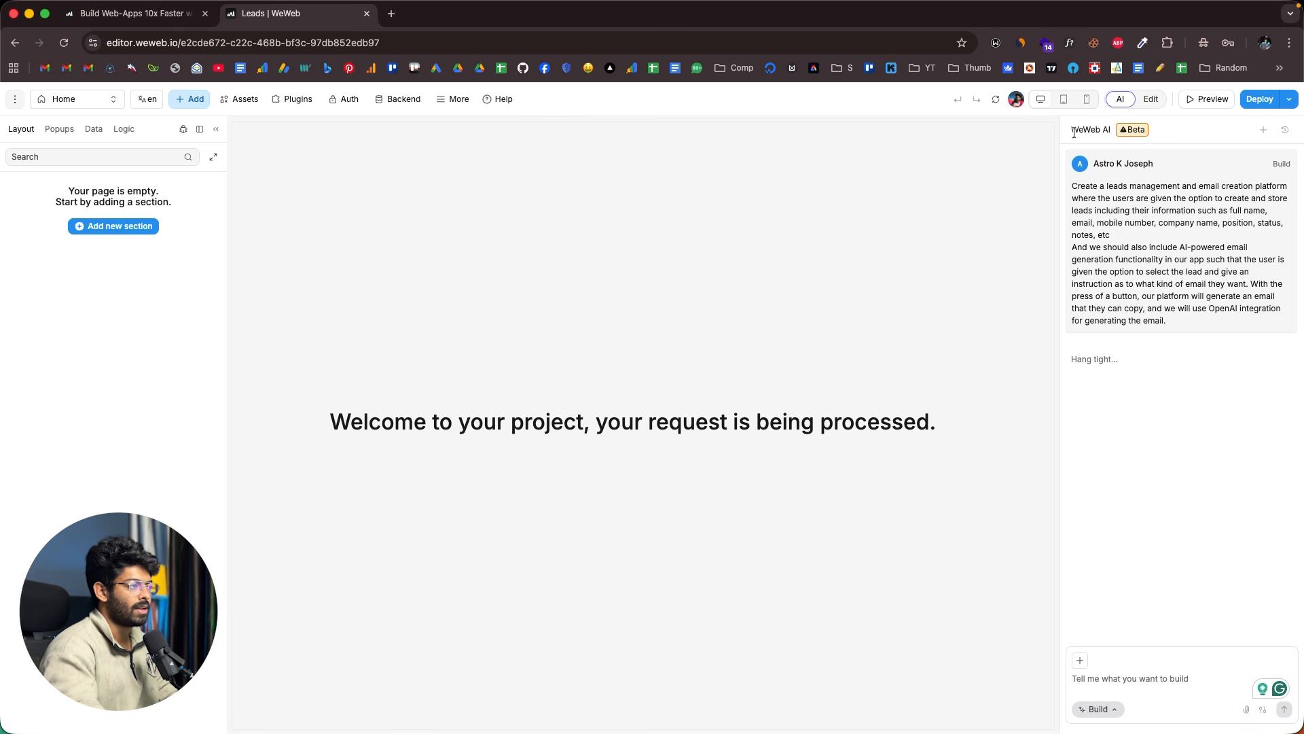
- Follow the AI build, rereading the submitted prompt and expanding the AI's Thought process
{"action": "left_click_drag", "start_coordinate": [1072, 186], "coordinate": [1185, 319]}
{"action": "left_click", "coordinate": [1159, 296]}
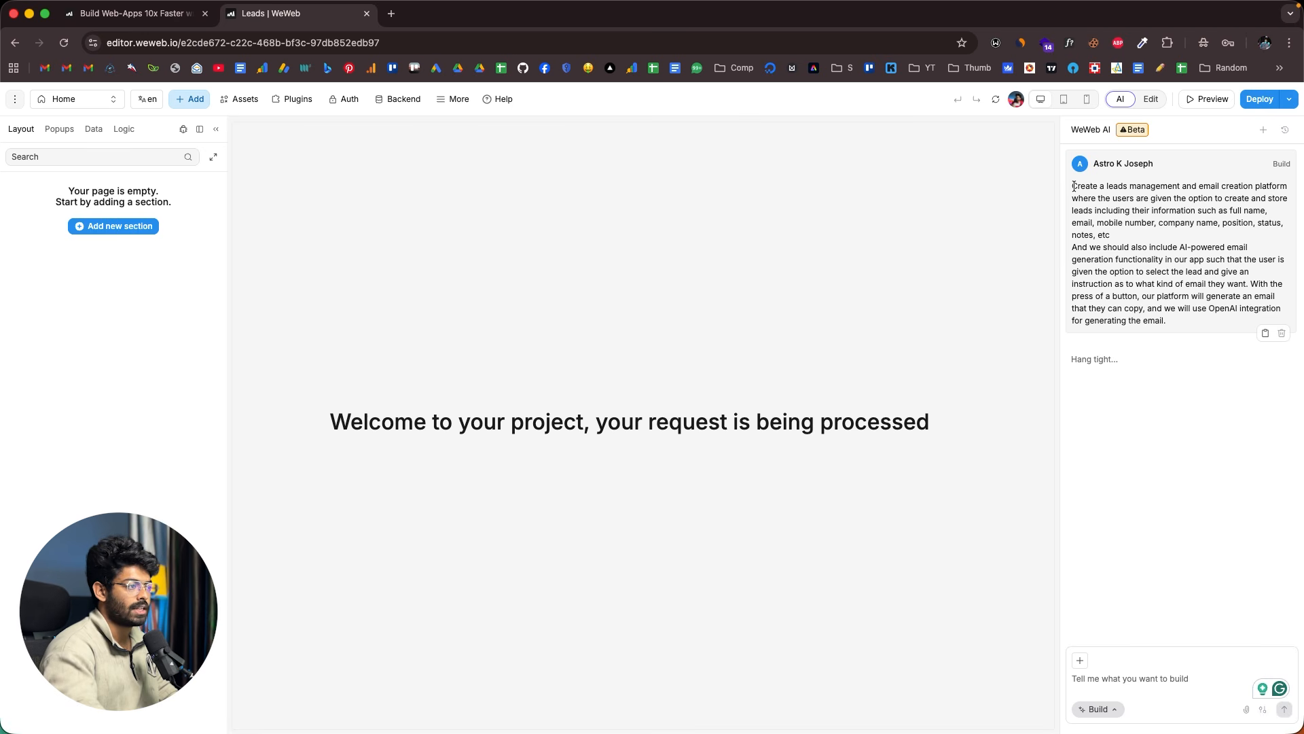
{"action": "left_click_drag", "start_coordinate": [1073, 185], "coordinate": [1181, 327]}
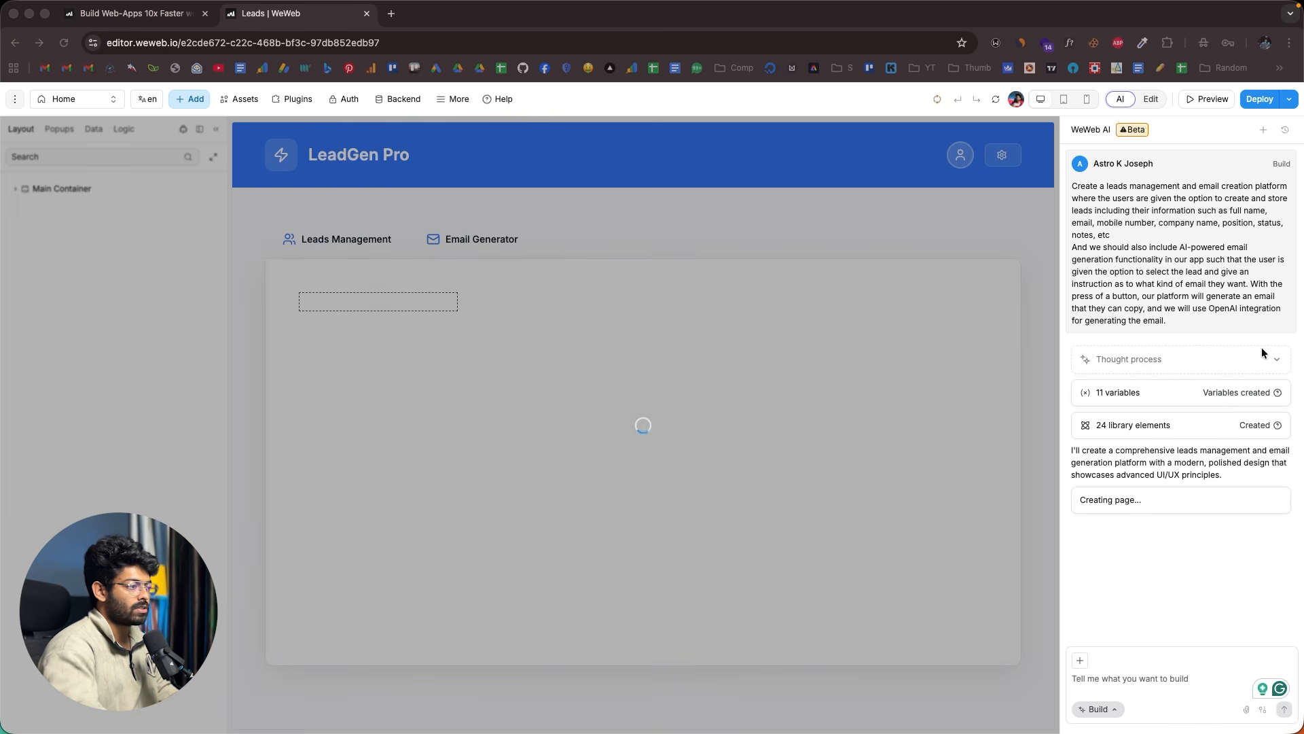
{"action": "left_click", "coordinate": [1277, 360]}
{"action": "scroll", "coordinate": [1163, 392], "scroll_direction": "down", "scroll_amount": 5}
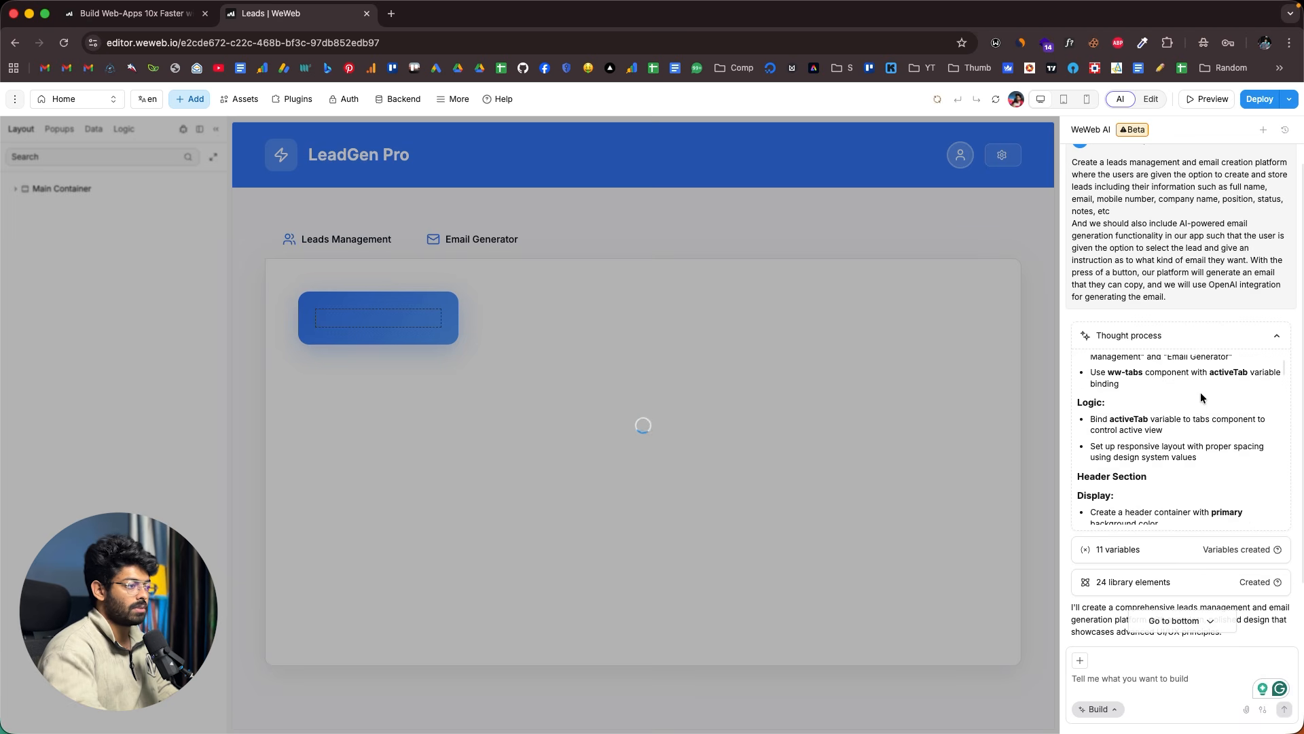
{"action": "scroll", "coordinate": [1163, 392], "scroll_direction": "down", "scroll_amount": 15}
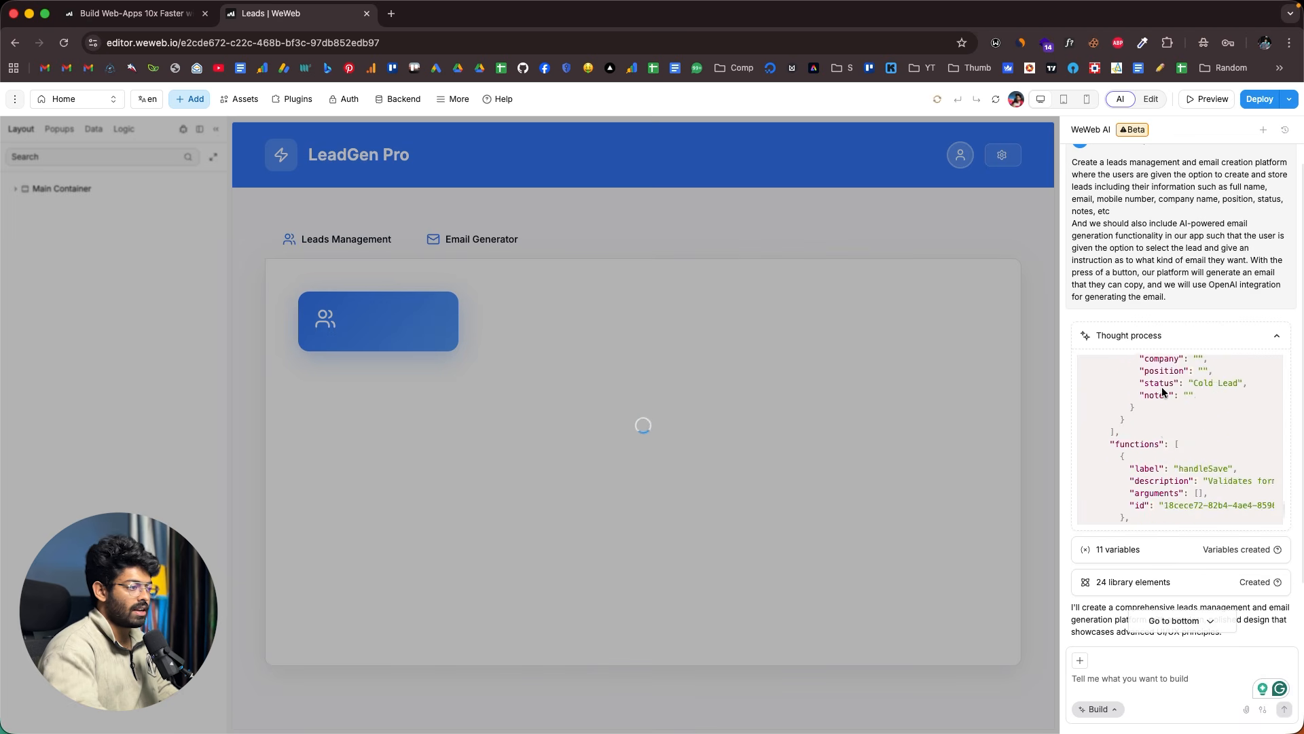
{"action": "scroll", "coordinate": [1162, 392], "scroll_direction": "down", "scroll_amount": 2}
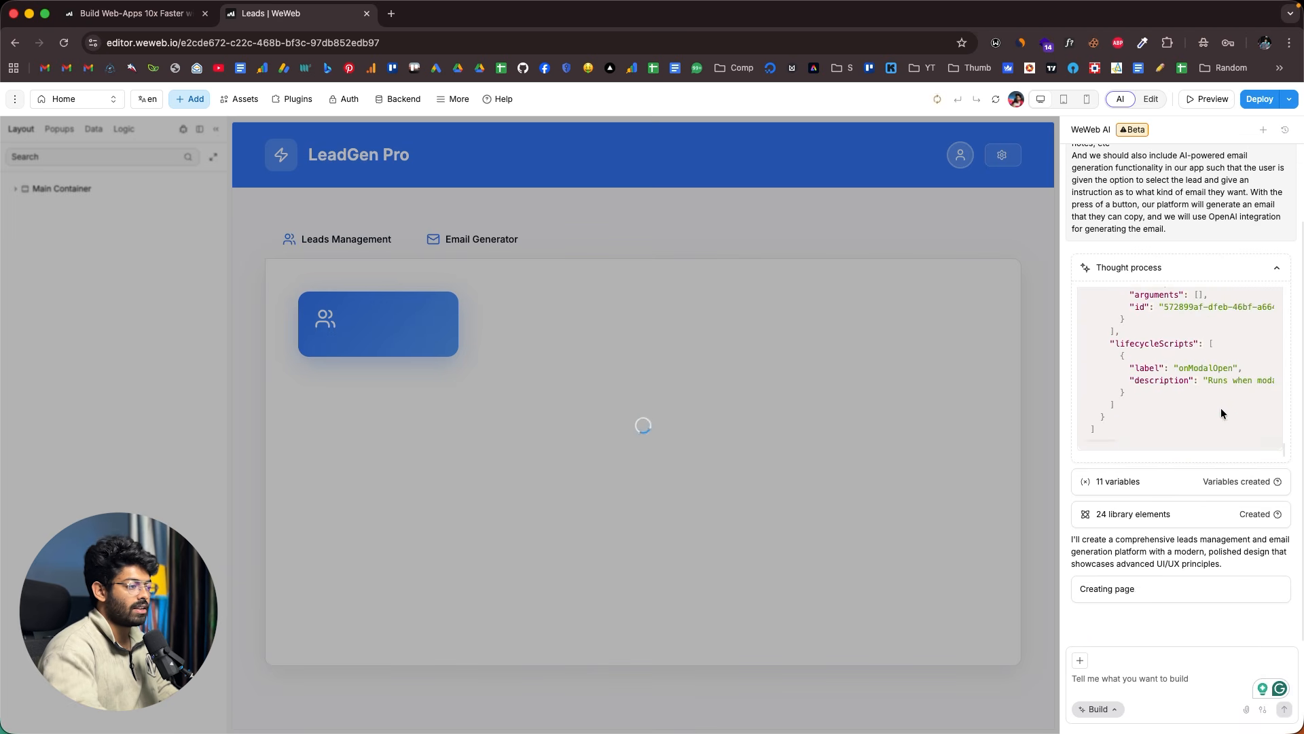
- Show the Data panel listing the generated collections and variables
{"action": "left_click", "coordinate": [1115, 482]}
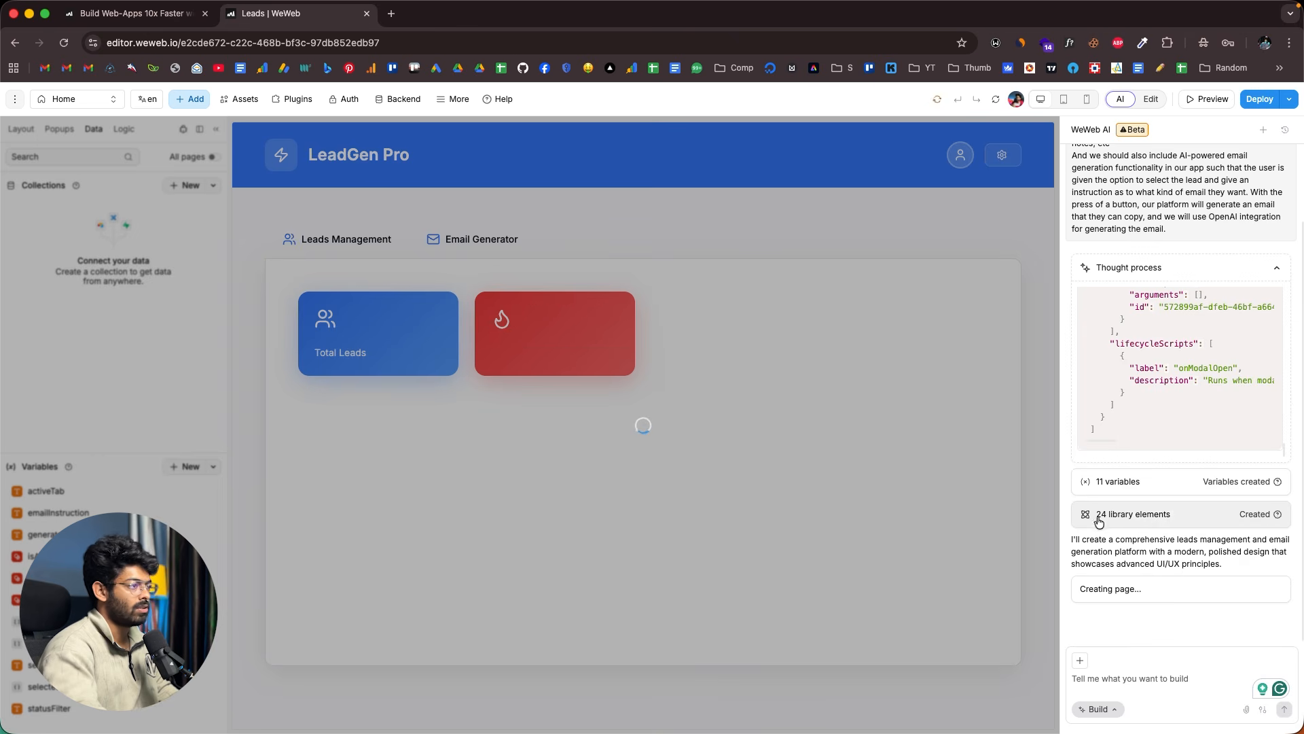
{"action": "scroll", "coordinate": [1159, 282], "scroll_direction": "up", "scroll_amount": 2}
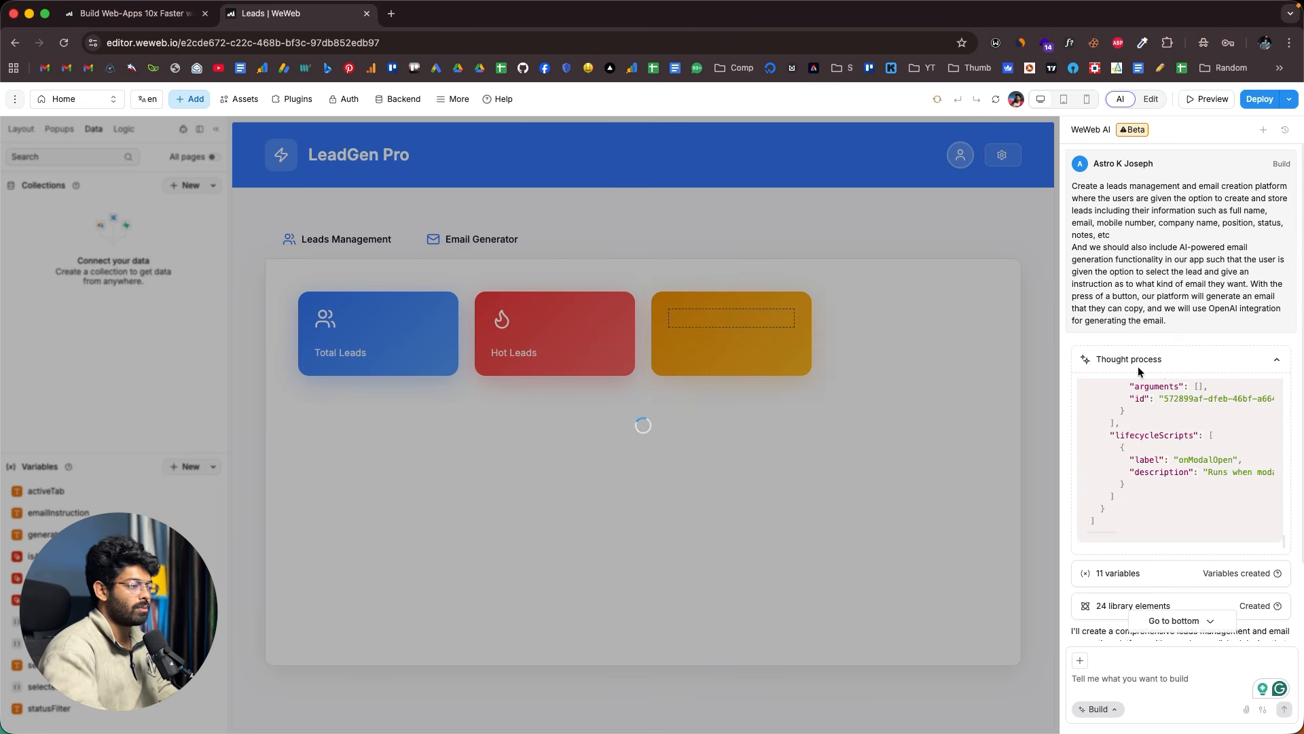
{"action": "scroll", "coordinate": [1139, 365], "scroll_direction": "down", "scroll_amount": 2}
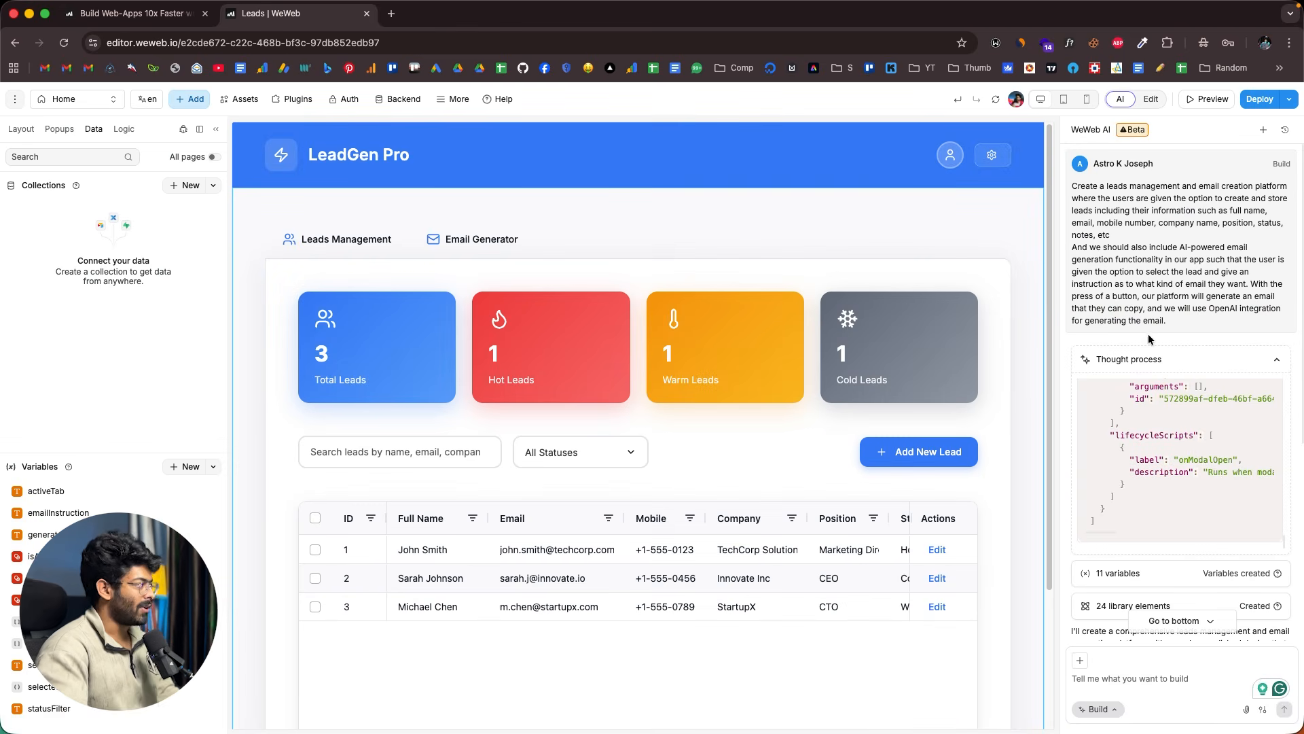
{"action": "scroll", "coordinate": [1164, 394], "scroll_direction": "up", "scroll_amount": 2}
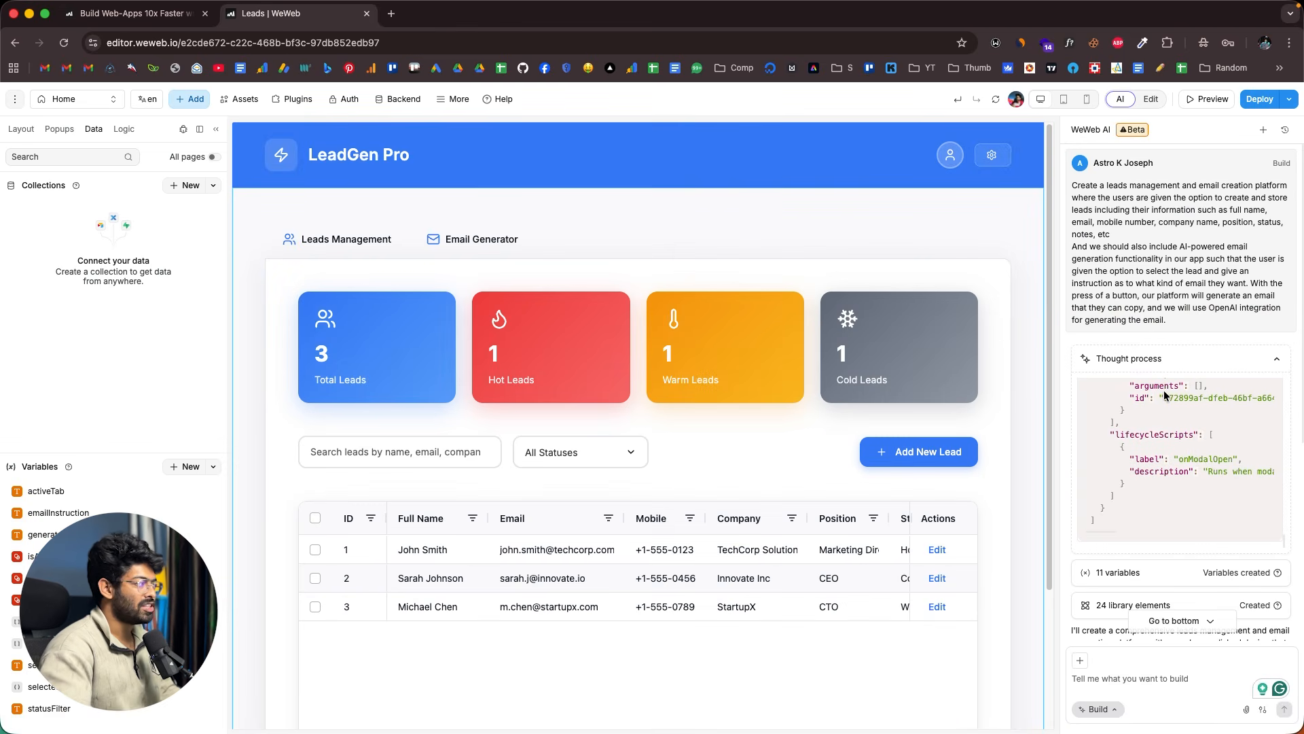
{"action": "scroll", "coordinate": [1164, 396], "scroll_direction": "down", "scroll_amount": 5}
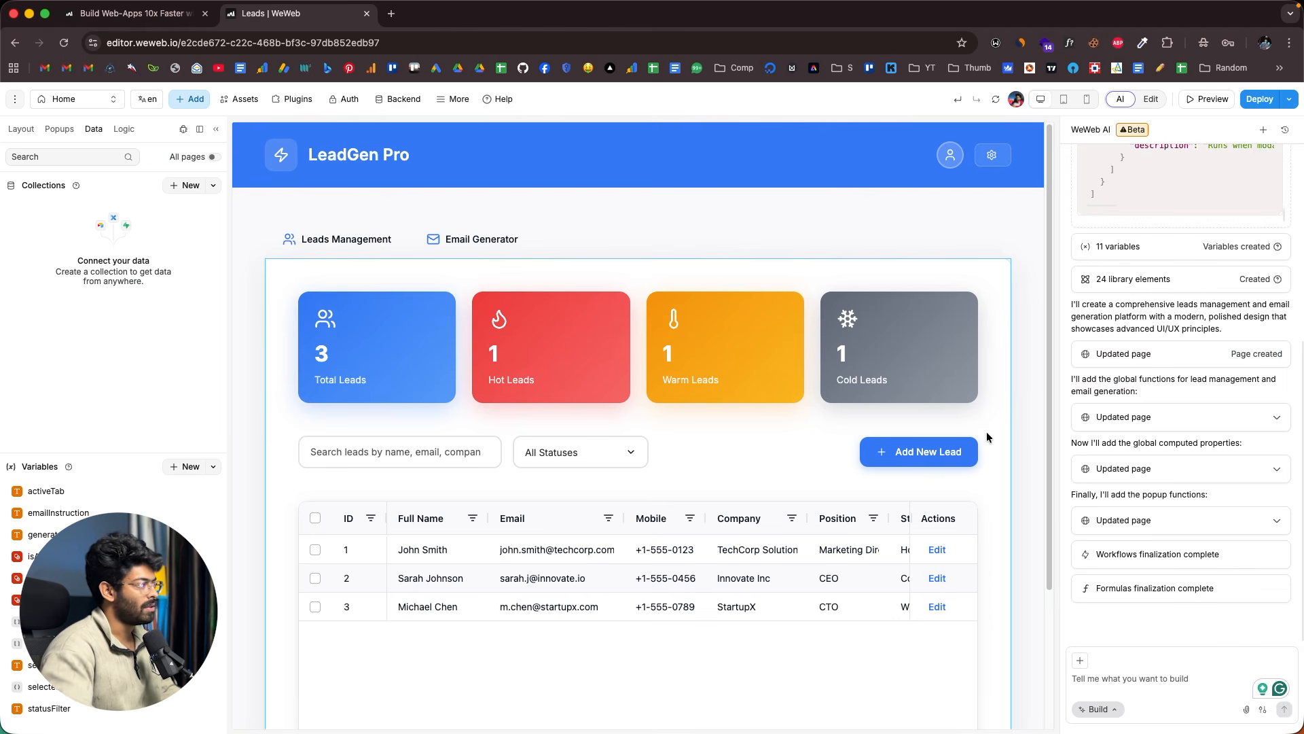
{"action": "left_click", "coordinate": [682, 324]}
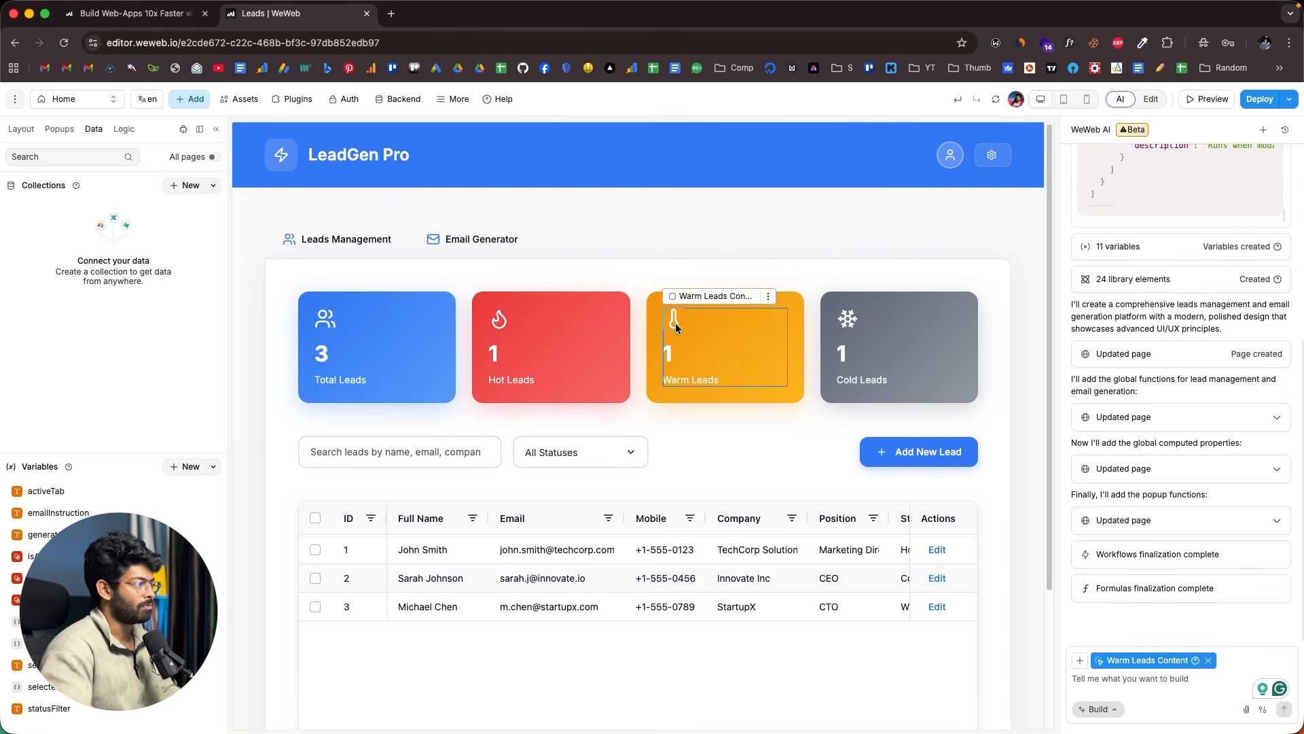
{"action": "left_click", "coordinate": [748, 265]}
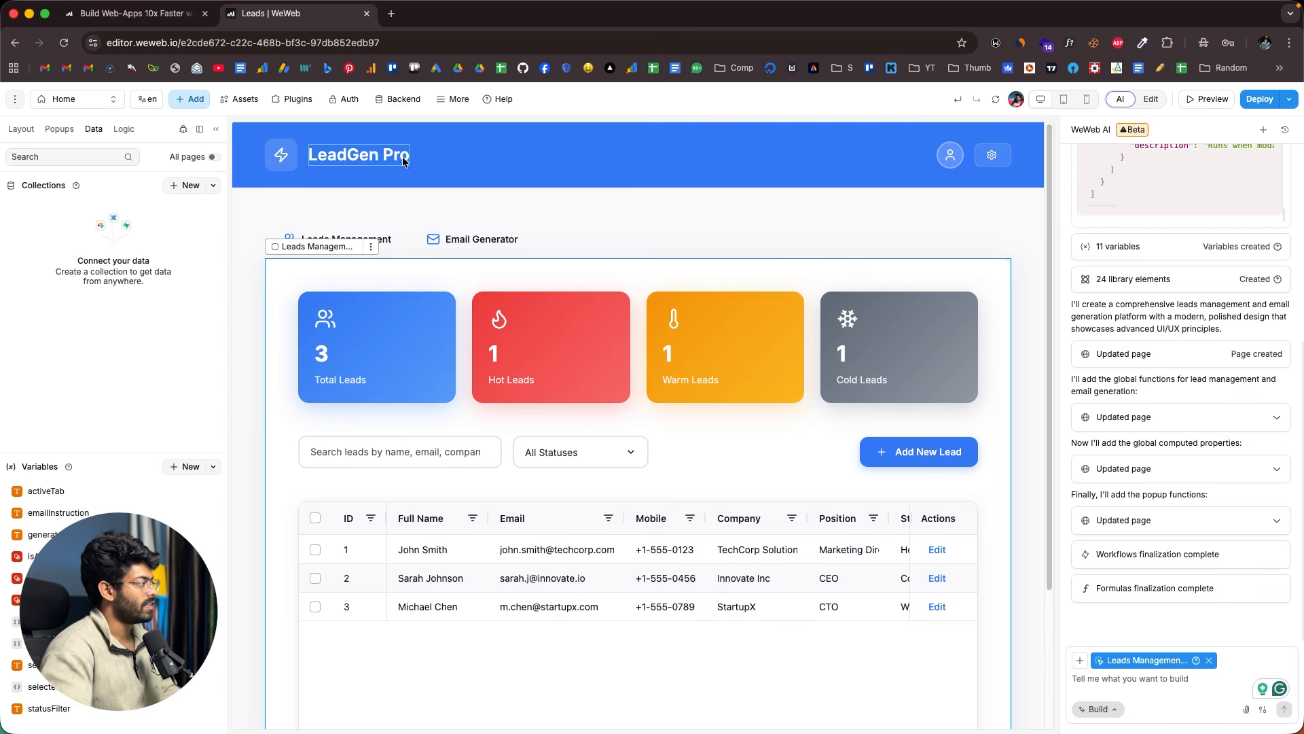
{"action": "left_click", "coordinate": [385, 211]}
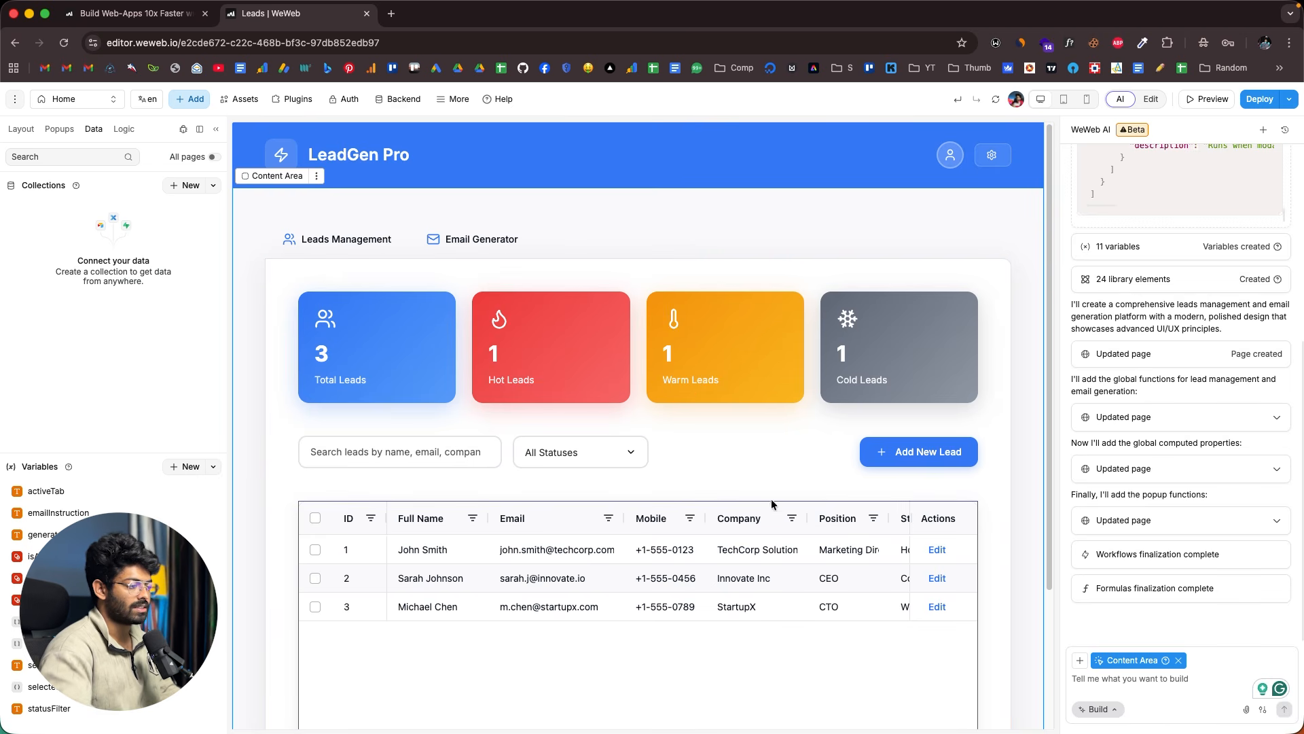
{"action": "left_click", "coordinate": [1179, 661]}
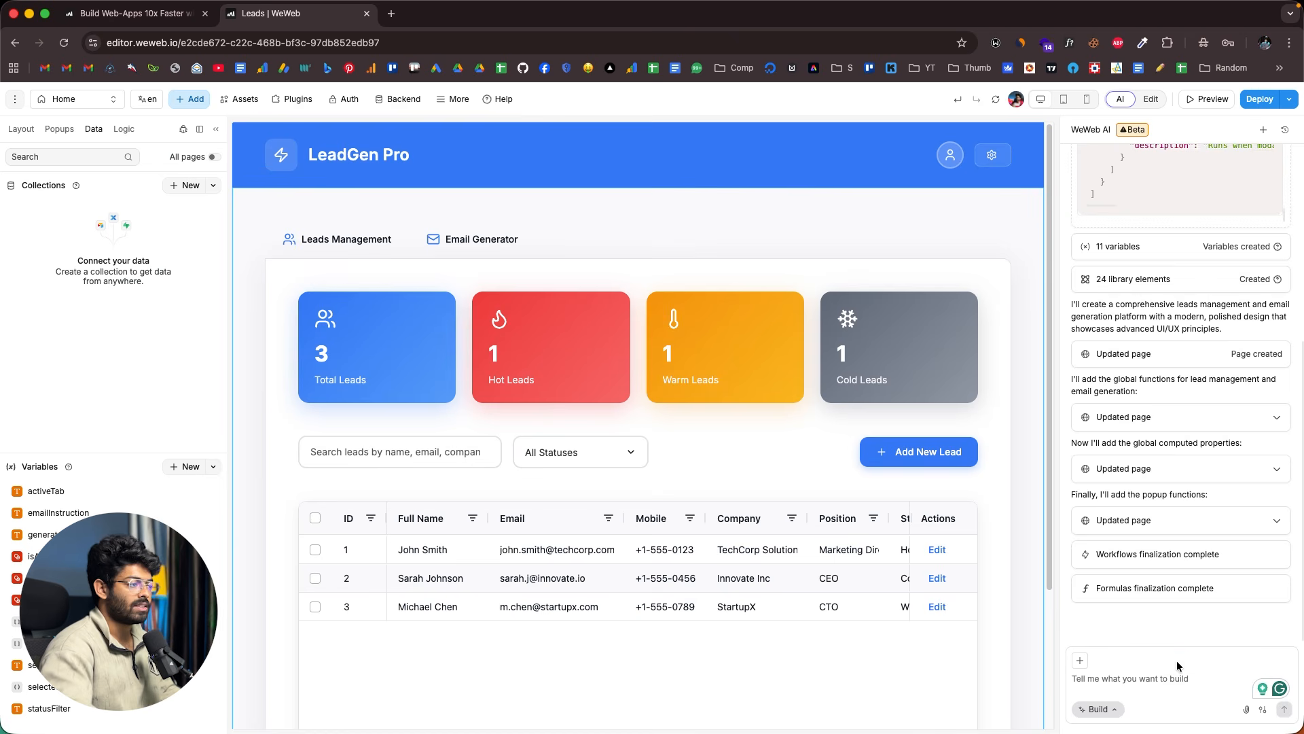
{"action": "scroll", "coordinate": [1208, 580], "scroll_direction": "up", "scroll_amount": 5}
{"action": "scroll", "coordinate": [1189, 408], "scroll_direction": "down", "scroll_amount": 3}
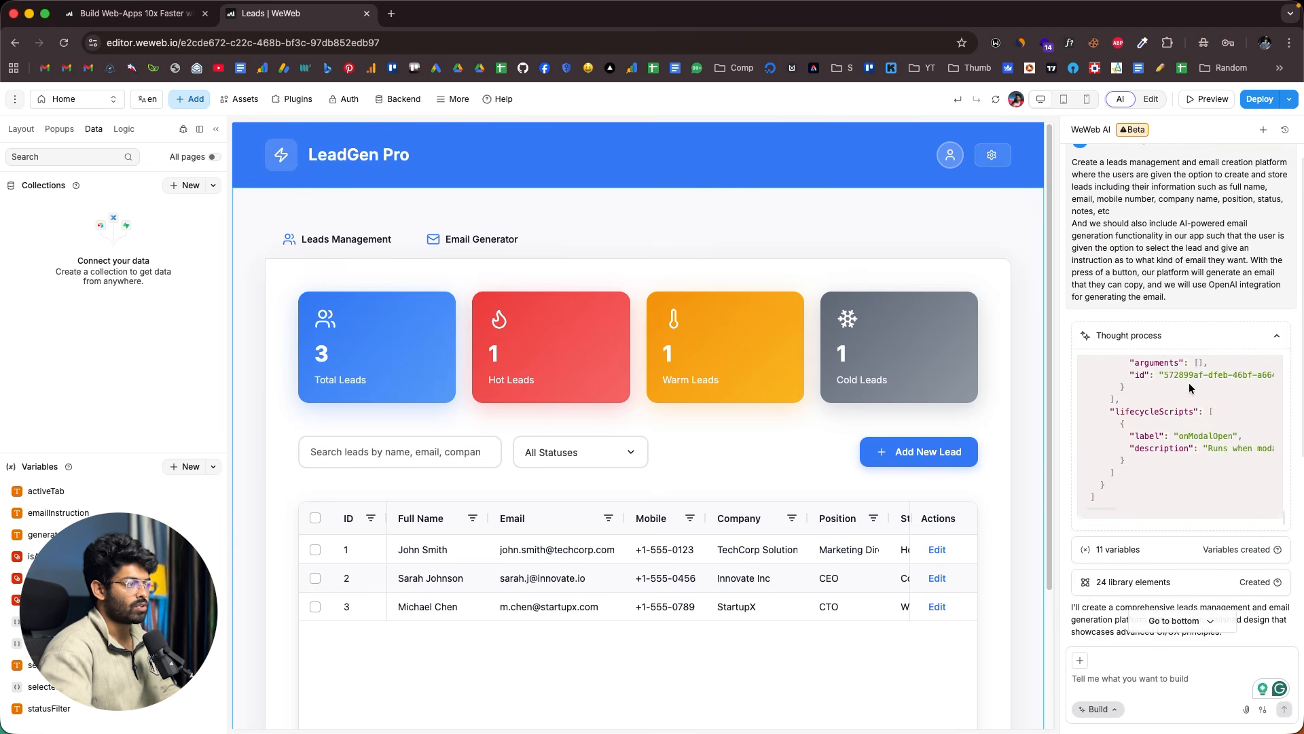
{"action": "scroll", "coordinate": [1189, 388], "scroll_direction": "down", "scroll_amount": 3}
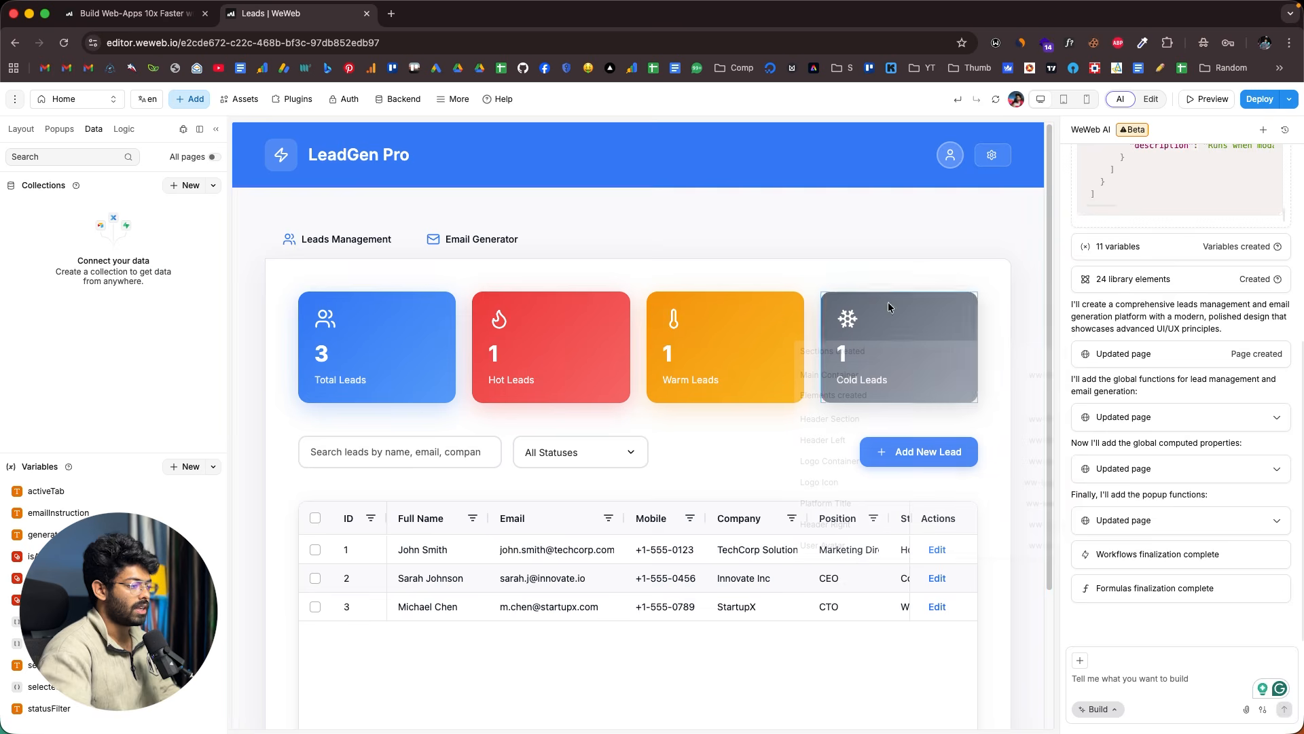
{"action": "mouse_move", "coordinate": [1199, 356]}
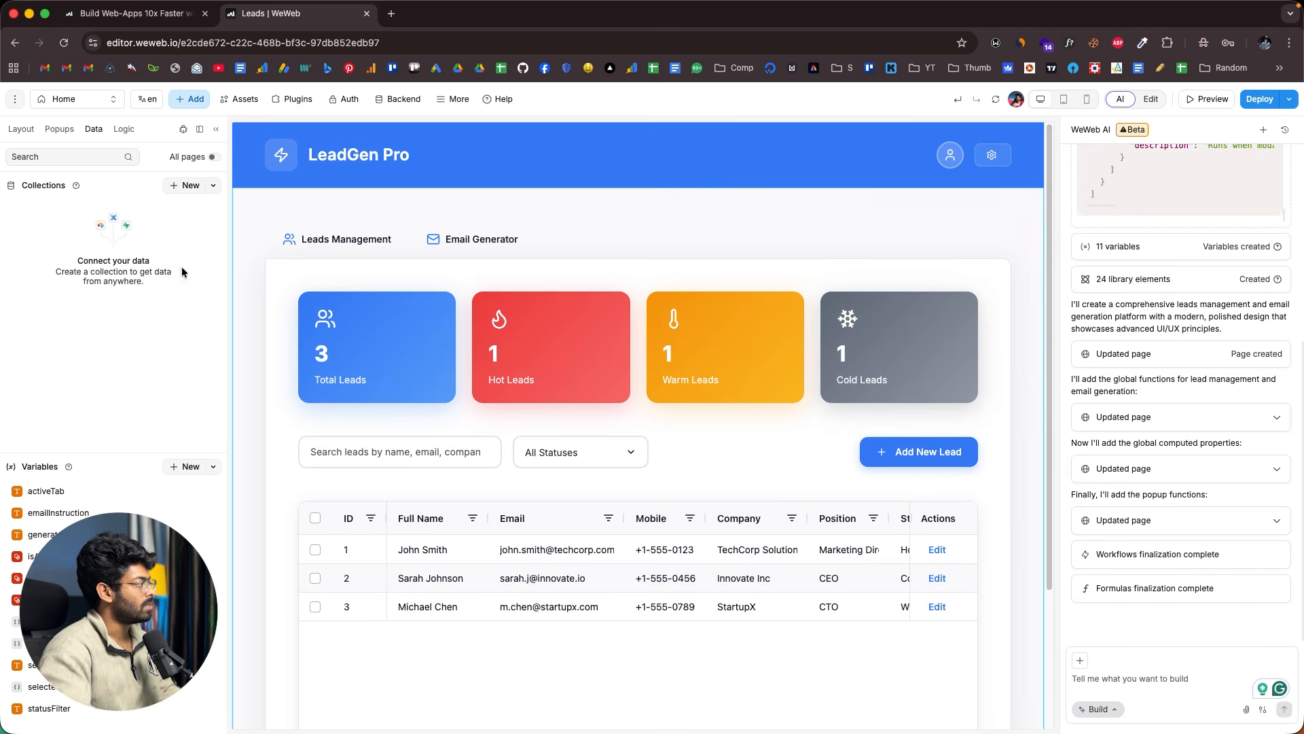
- Show the Logic panel with its five workflows and the Filtered Leads and Leads Count formulas
{"action": "left_click", "coordinate": [124, 129]}
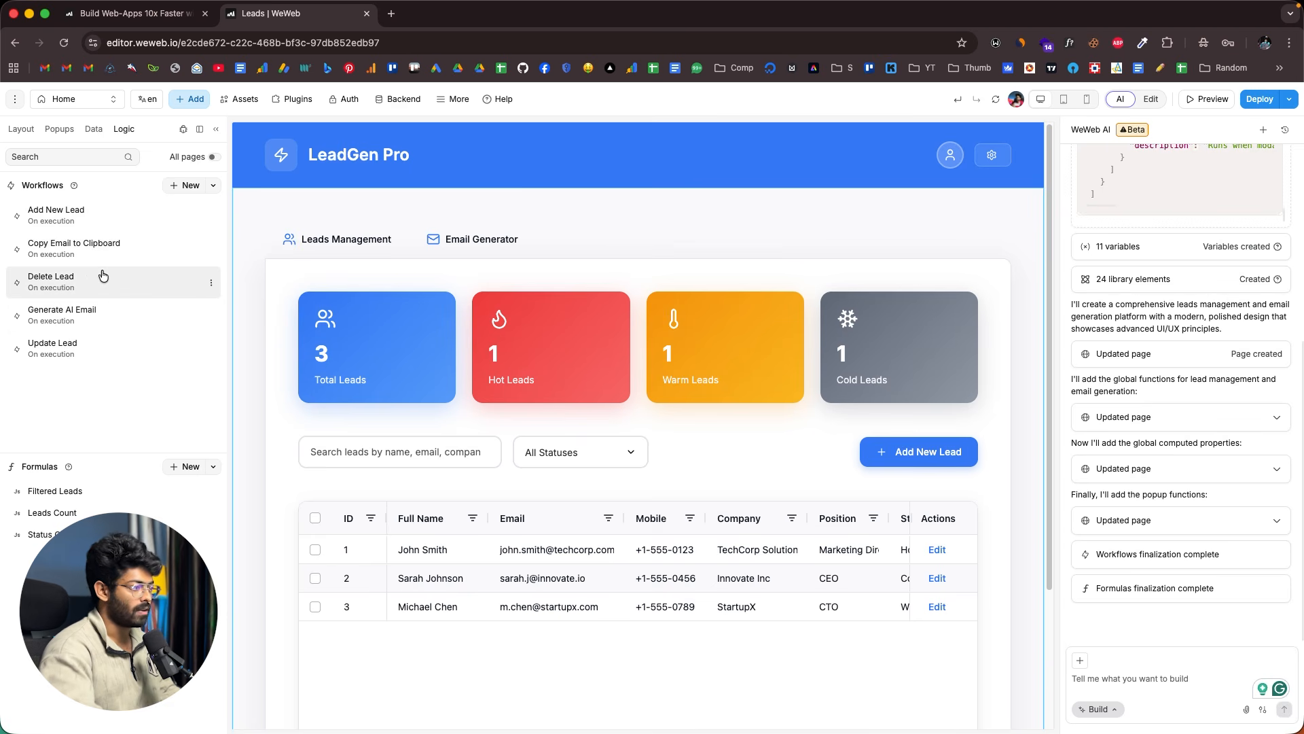
{"action": "scroll", "coordinate": [697, 280], "scroll_direction": "down", "scroll_amount": 3}
{"action": "scroll", "coordinate": [703, 280], "scroll_direction": "up", "scroll_amount": 3}
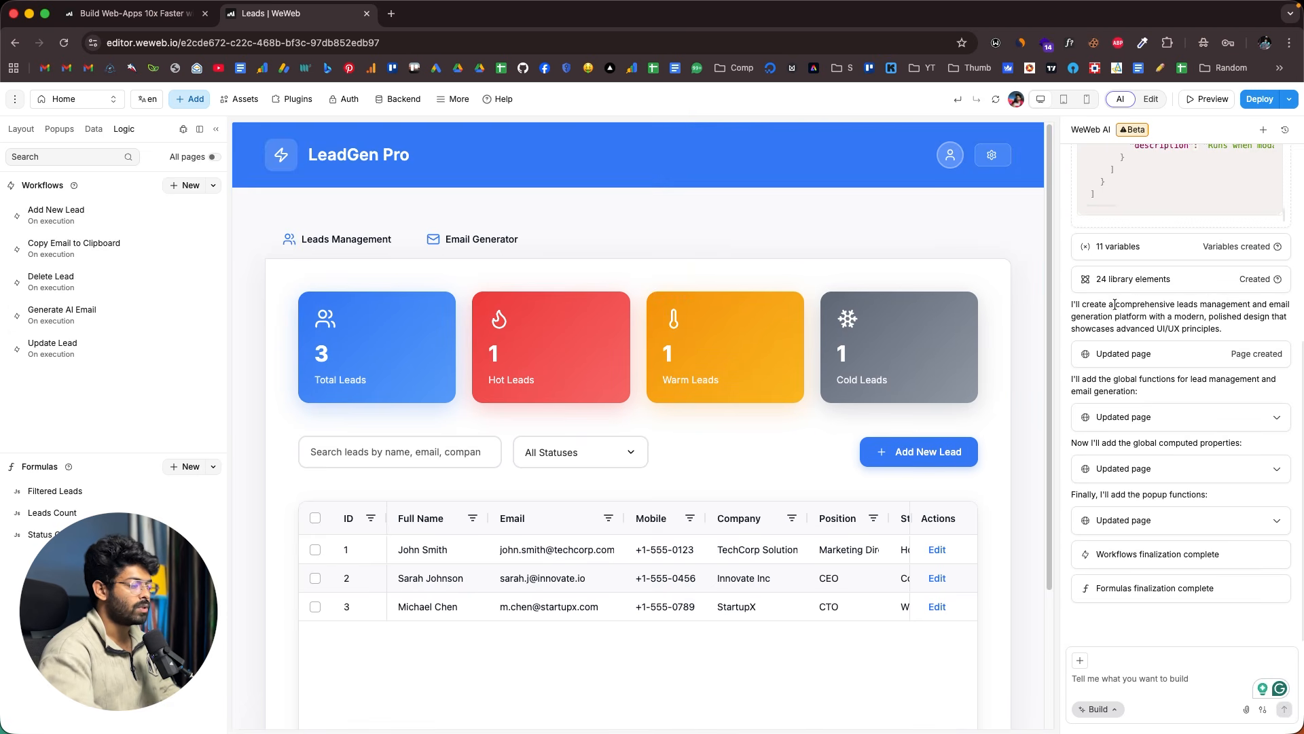
{"action": "scroll", "coordinate": [1115, 304], "scroll_direction": "up", "scroll_amount": 5}
{"action": "scroll", "coordinate": [1115, 304], "scroll_direction": "down", "scroll_amount": 5}
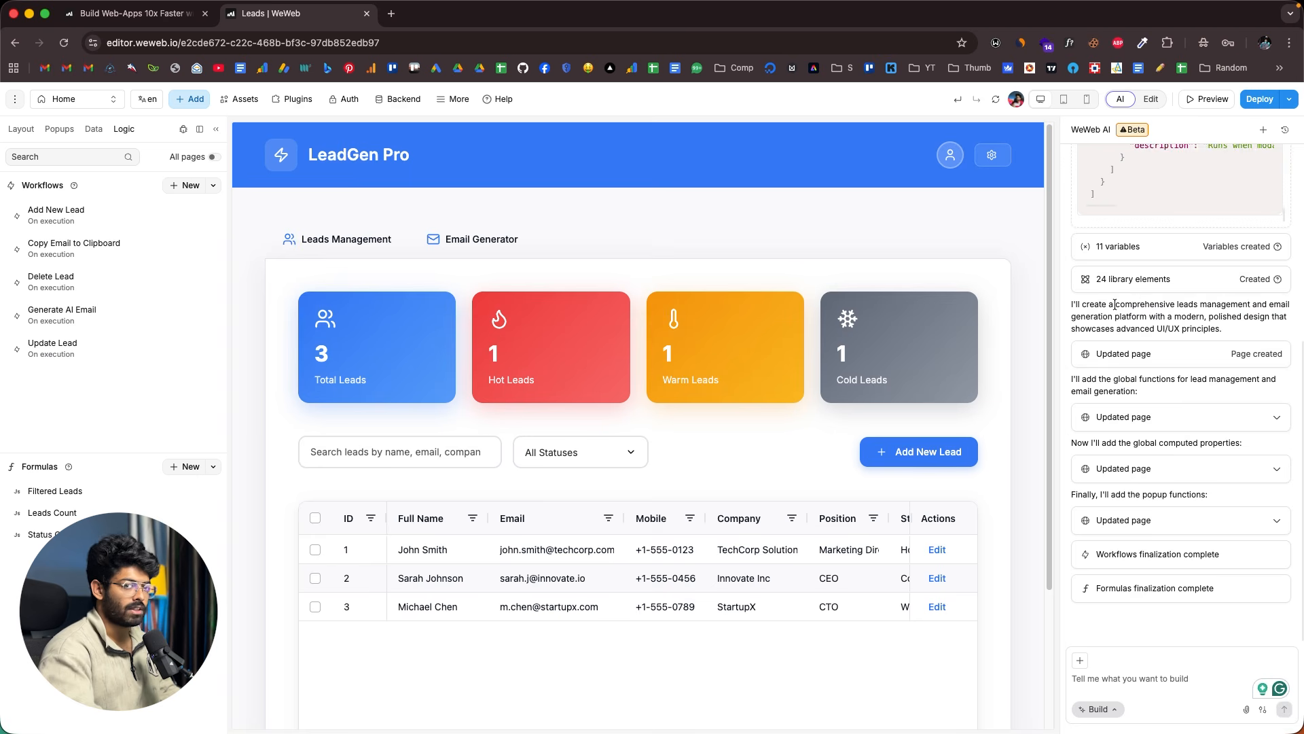
{"action": "scroll", "coordinate": [1115, 304], "scroll_direction": "up", "scroll_amount": 5}
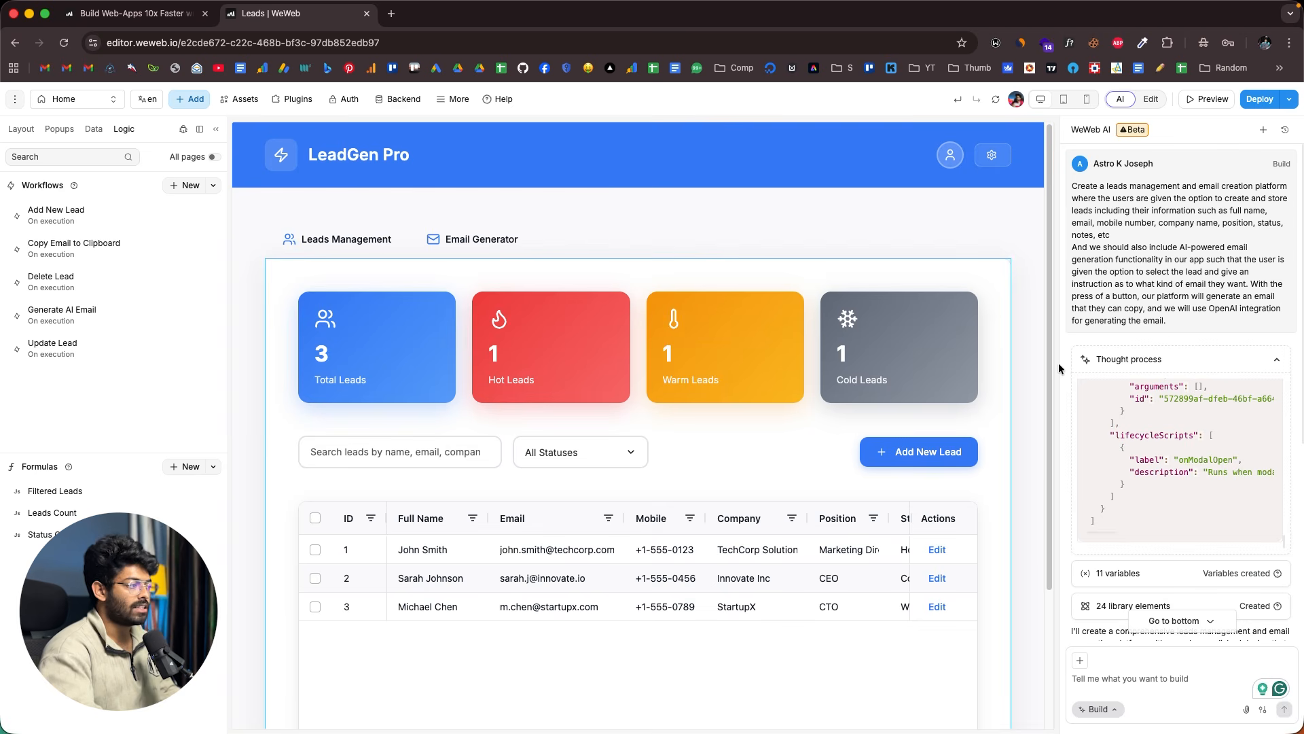
- Scroll the AI chat down to its latest messages
{"action": "scroll", "coordinate": [1155, 548], "scroll_direction": "down", "scroll_amount": 5}
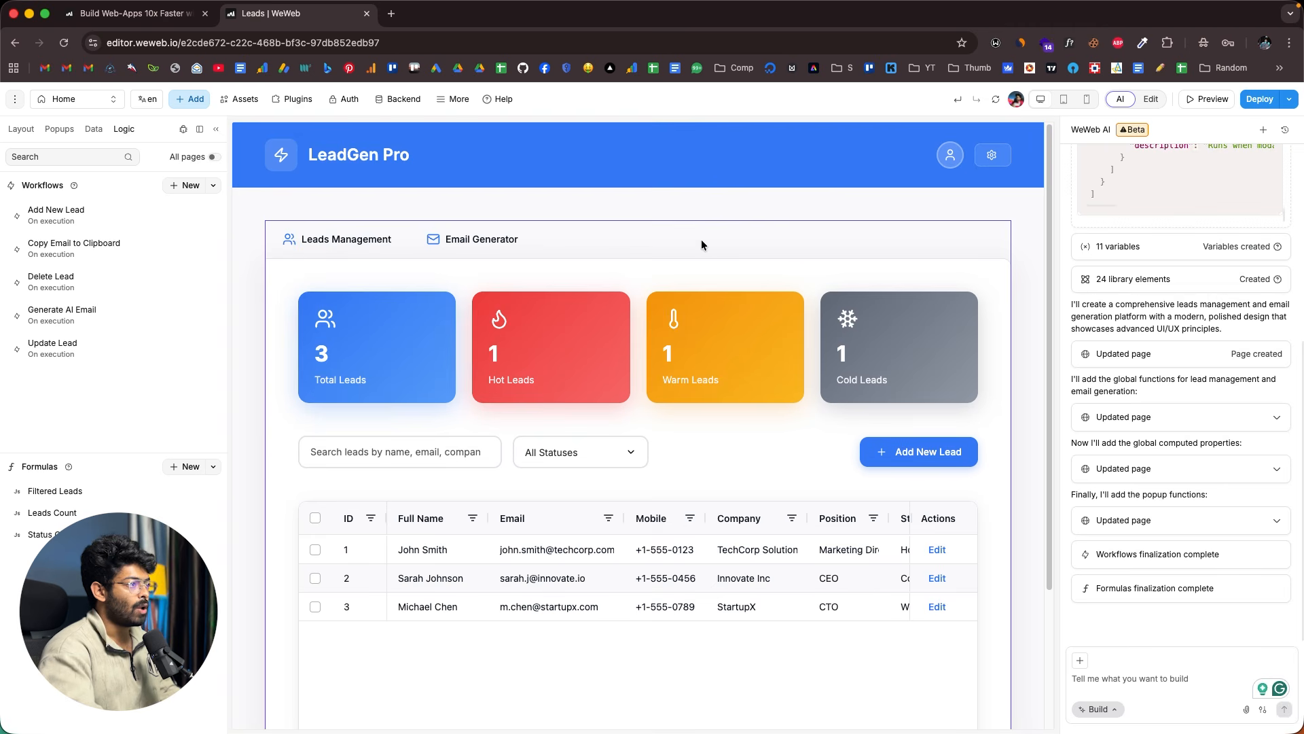
- Attach the LeadGen Pro title to the AI prompt, then remove its Platform Title chip
{"action": "left_click", "coordinate": [350, 155]}
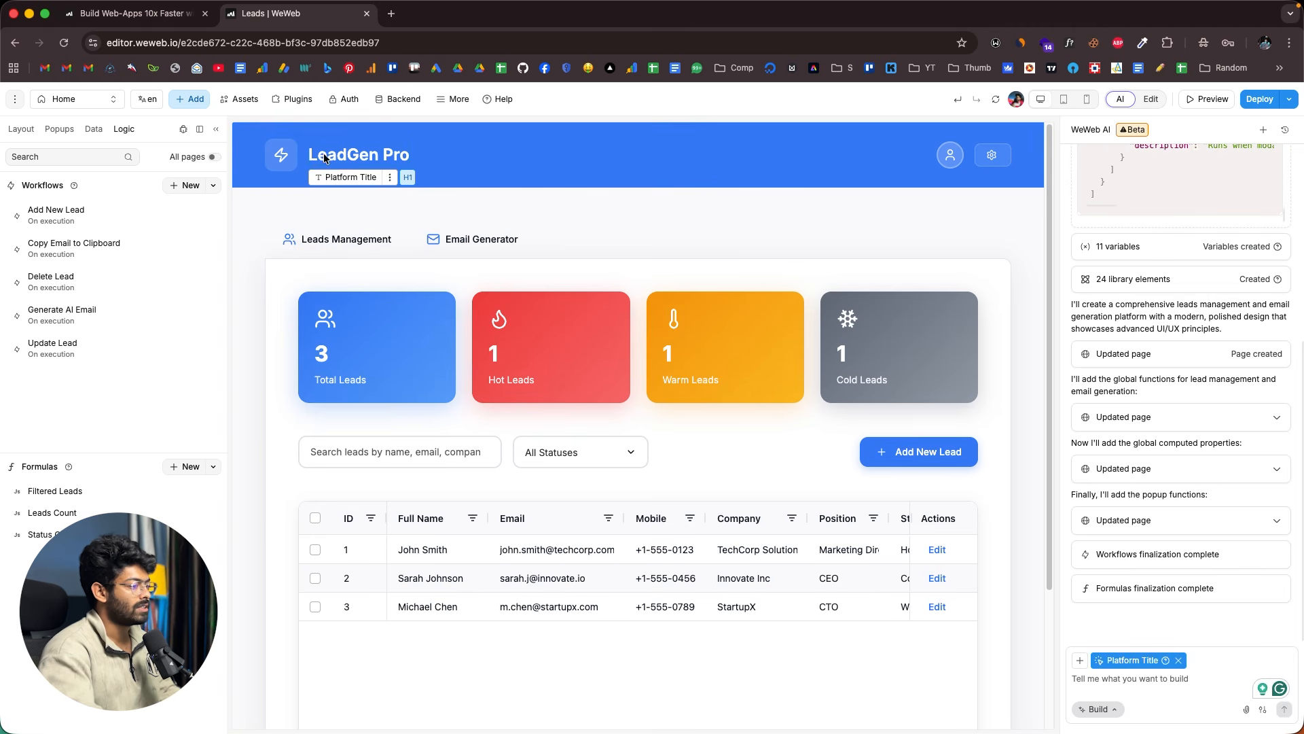
{"action": "left_click_drag", "start_coordinate": [1106, 661], "coordinate": [1153, 660]}
{"action": "left_click", "coordinate": [1153, 661]}
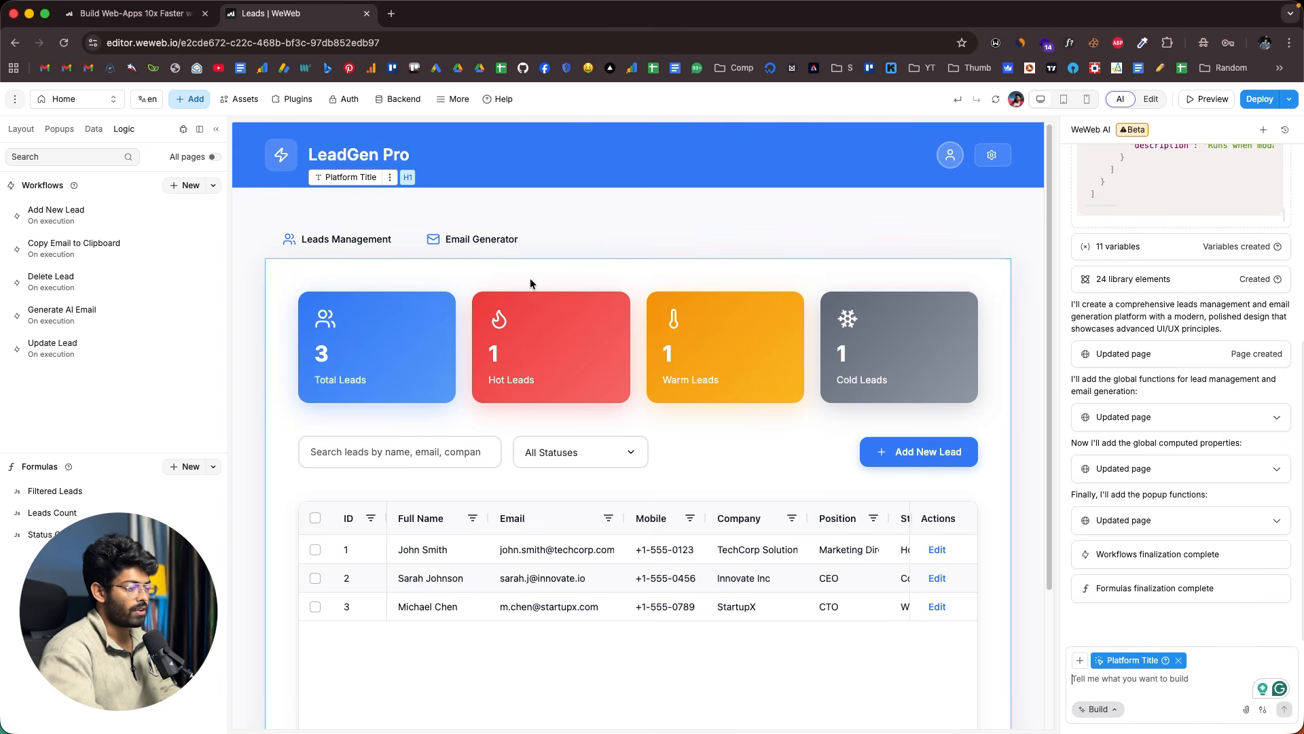
{"action": "left_click", "coordinate": [1178, 661]}
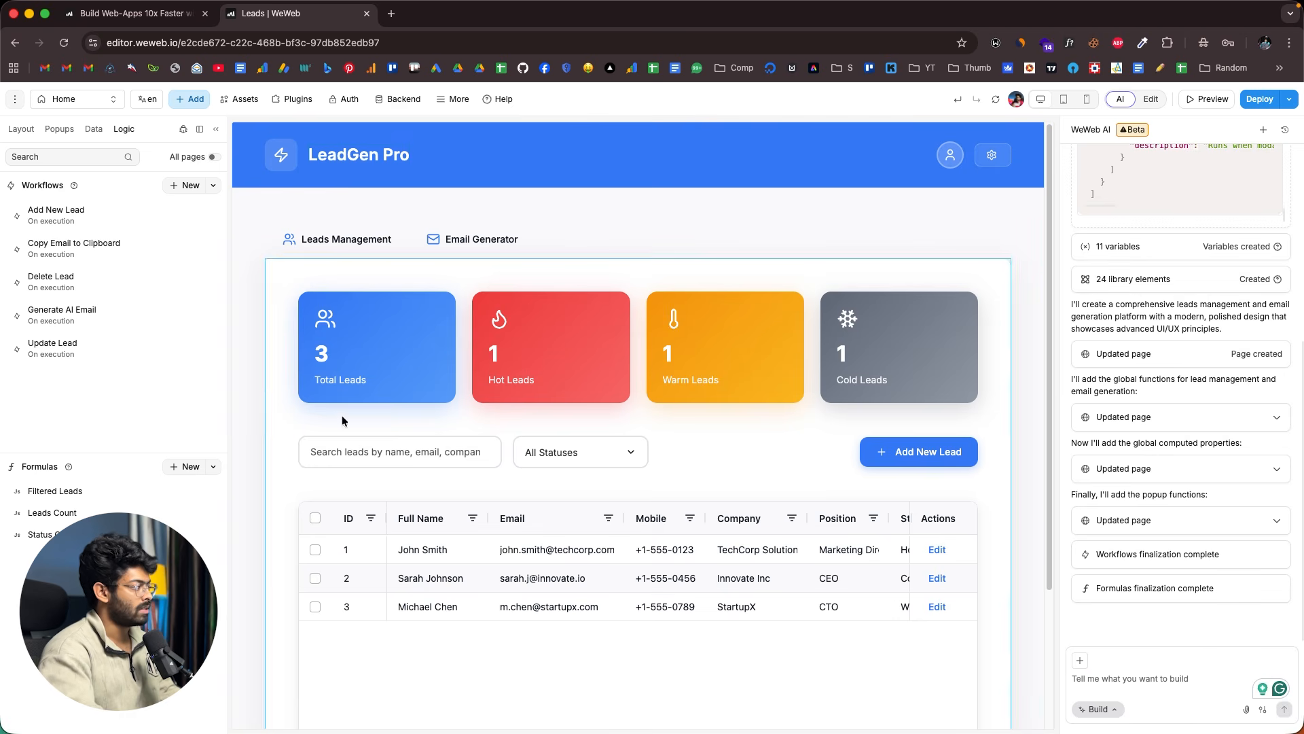
- Attach the Leads Management container as a prompt chip, then remove it too
{"action": "left_click", "coordinate": [284, 286]}
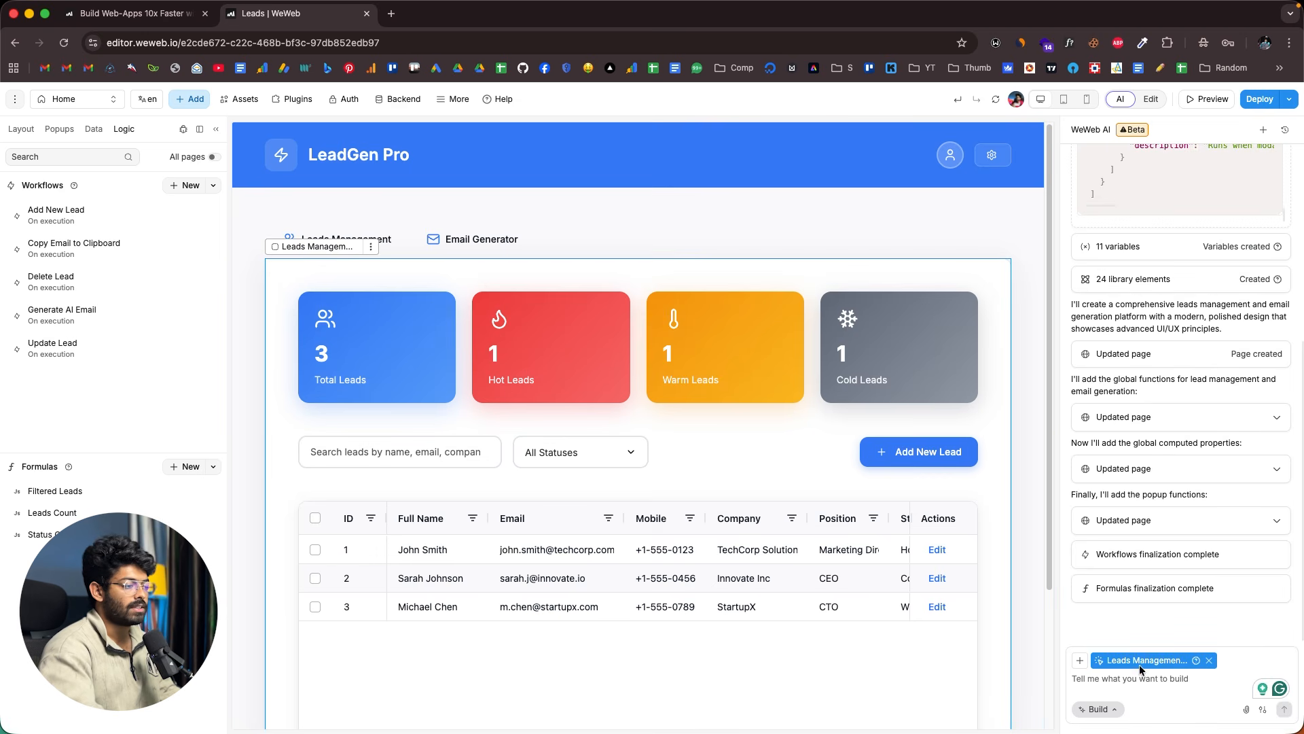
{"action": "left_click", "coordinate": [1207, 661]}
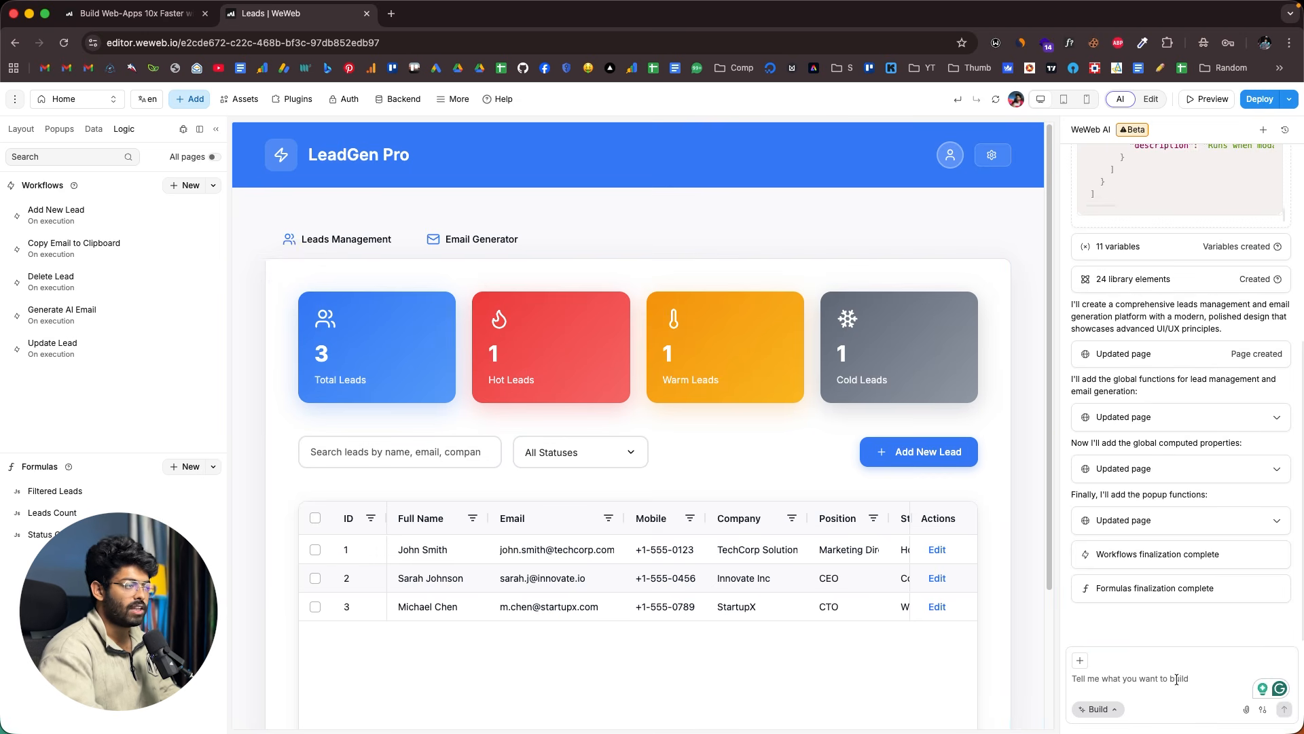
{"action": "scroll", "coordinate": [1180, 390], "scroll_direction": "up", "scroll_amount": 10}
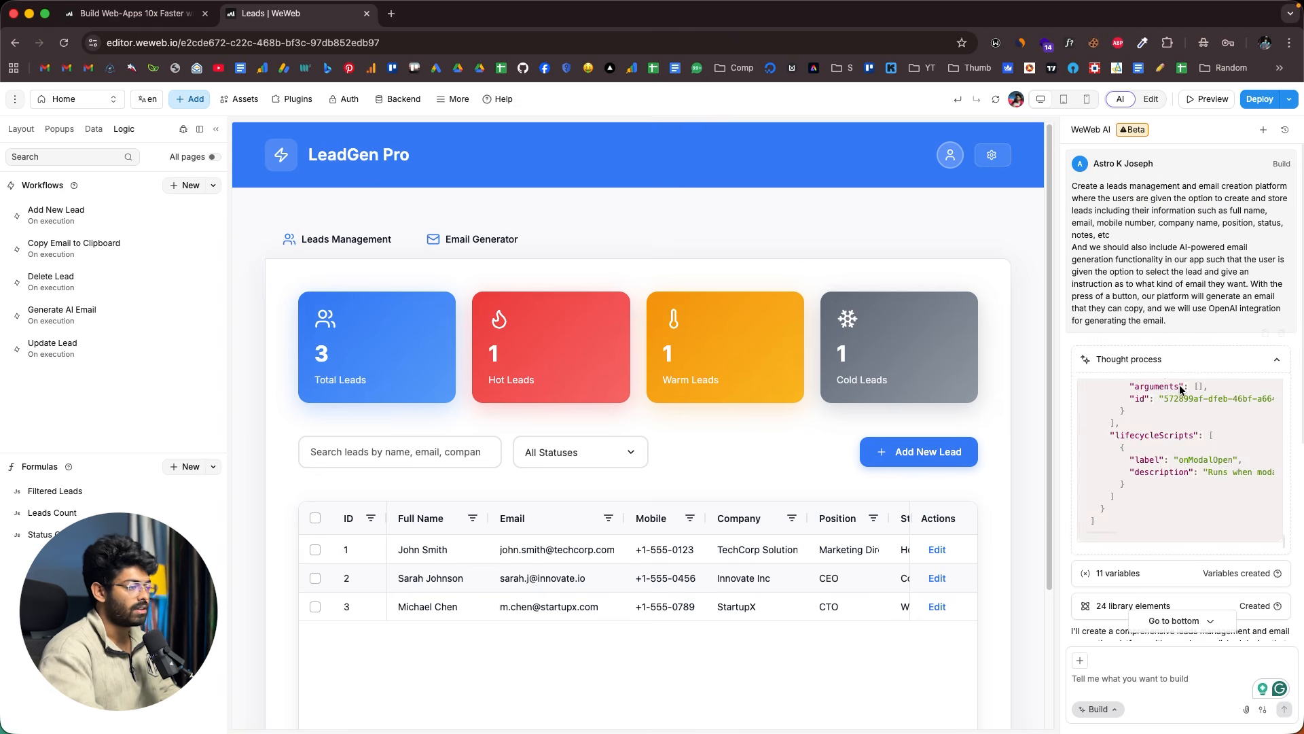
{"action": "scroll", "coordinate": [1181, 390], "scroll_direction": "down", "scroll_amount": 10}
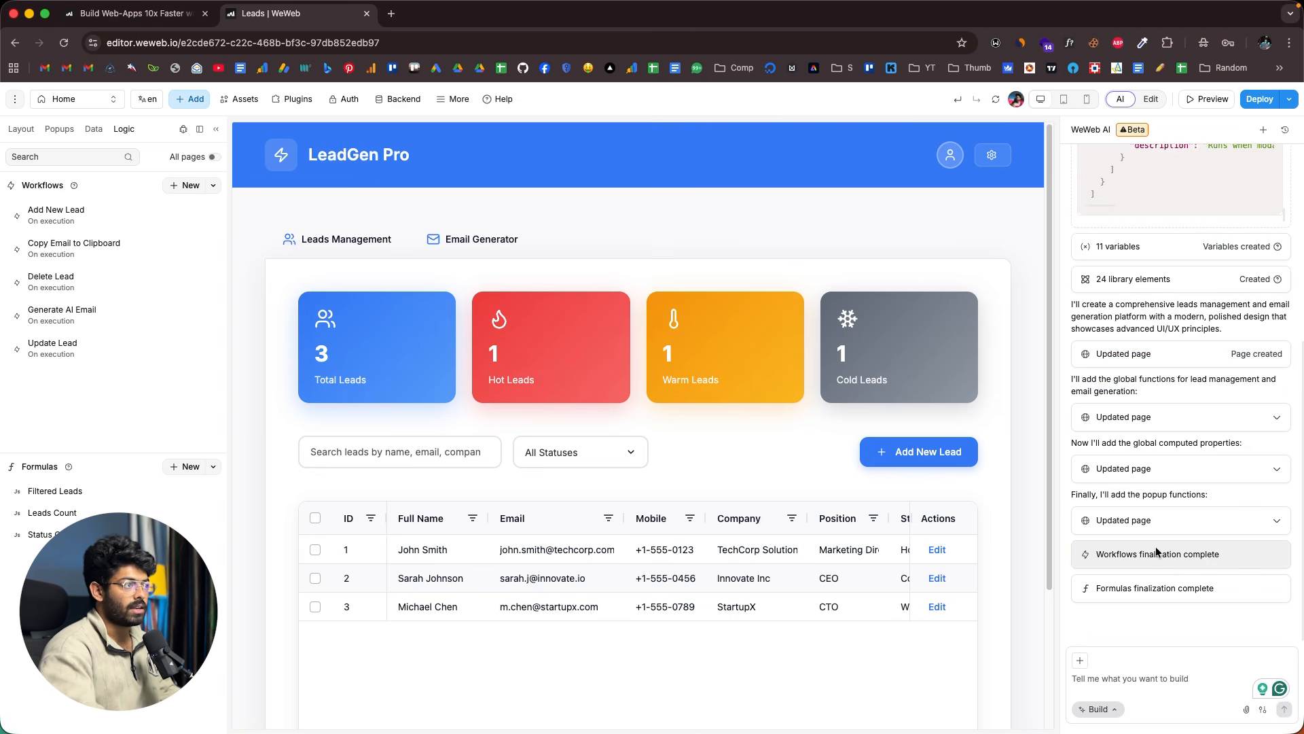
{"action": "left_click", "coordinate": [1148, 100]}
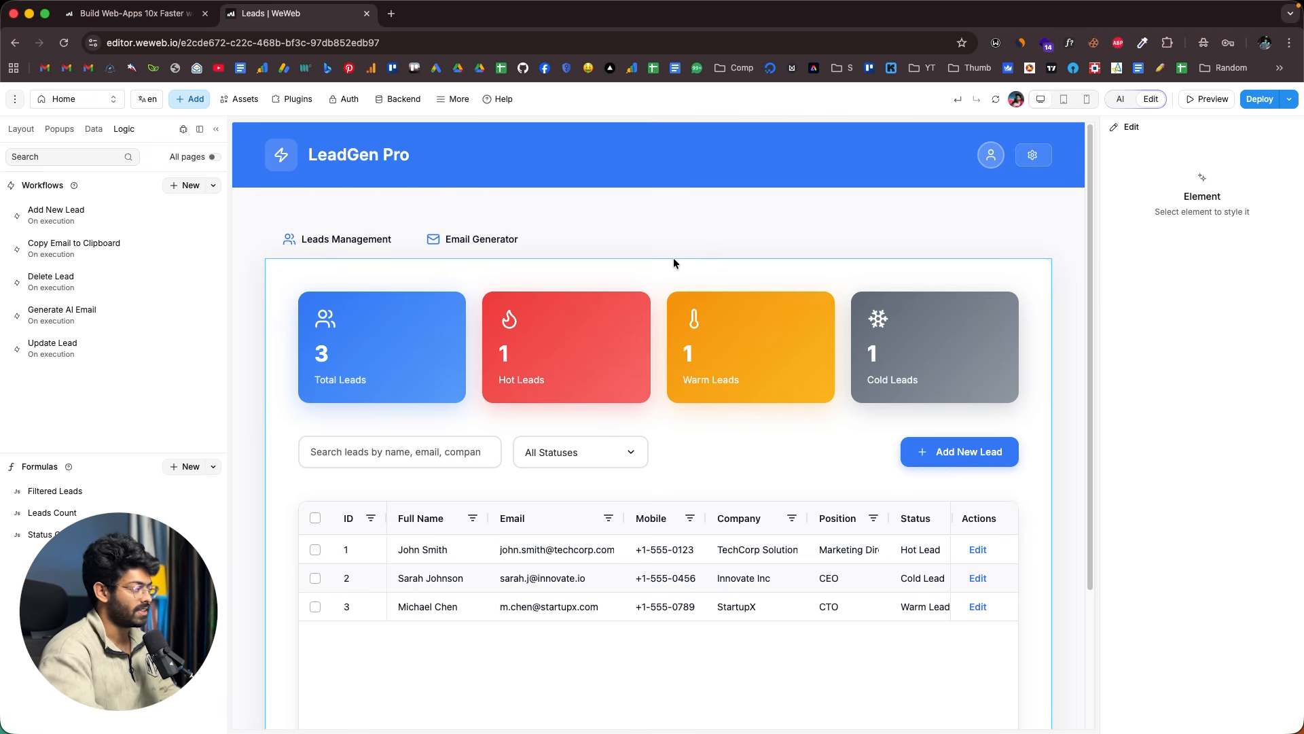
{"action": "left_click", "coordinate": [298, 275]}
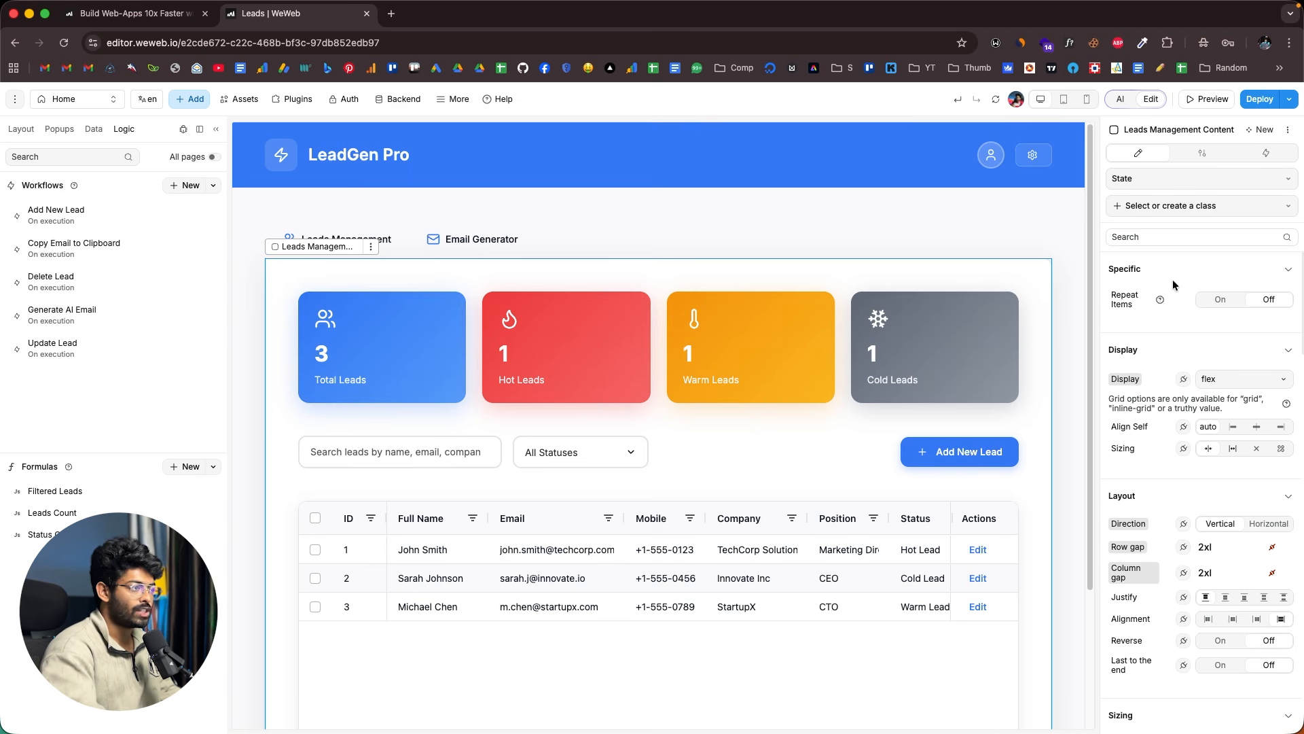
{"action": "scroll", "coordinate": [1172, 279], "scroll_direction": "down", "scroll_amount": 10}
{"action": "scroll", "coordinate": [1173, 279], "scroll_direction": "up", "scroll_amount": 10}
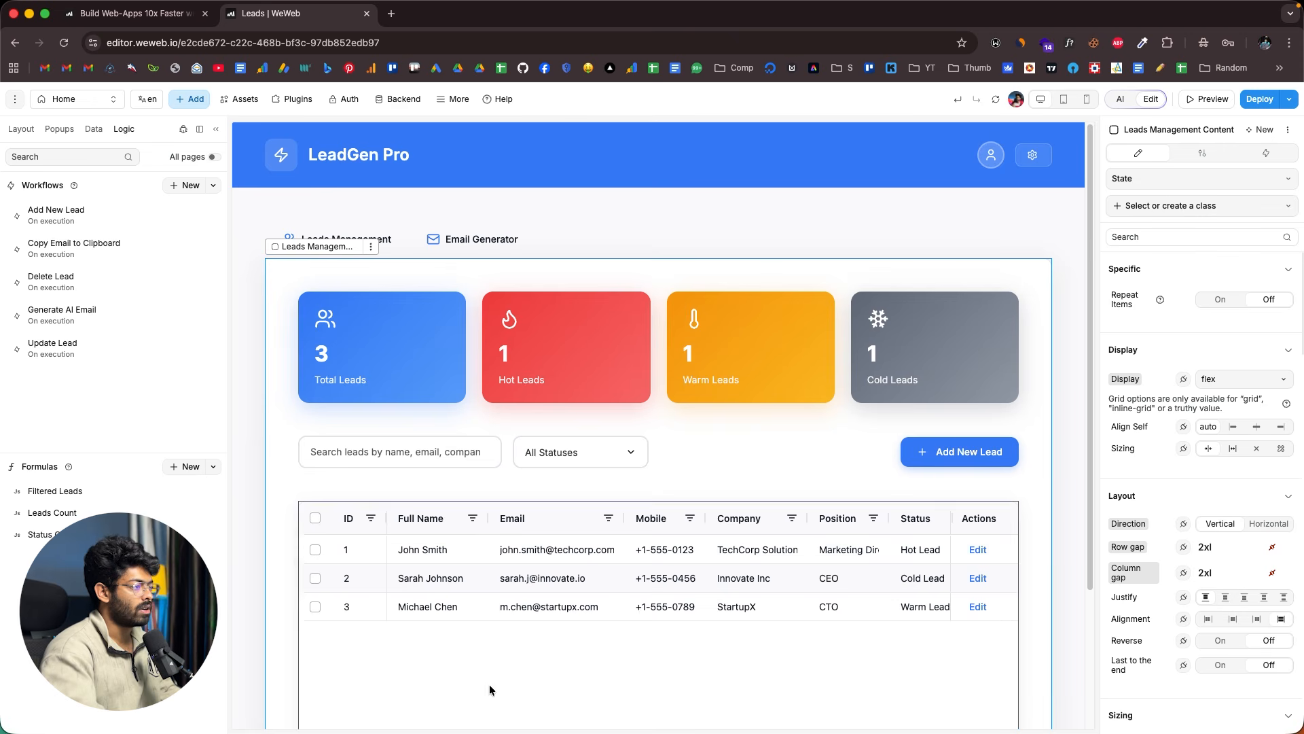
{"action": "scroll", "coordinate": [1165, 325], "scroll_direction": "down", "scroll_amount": 8}
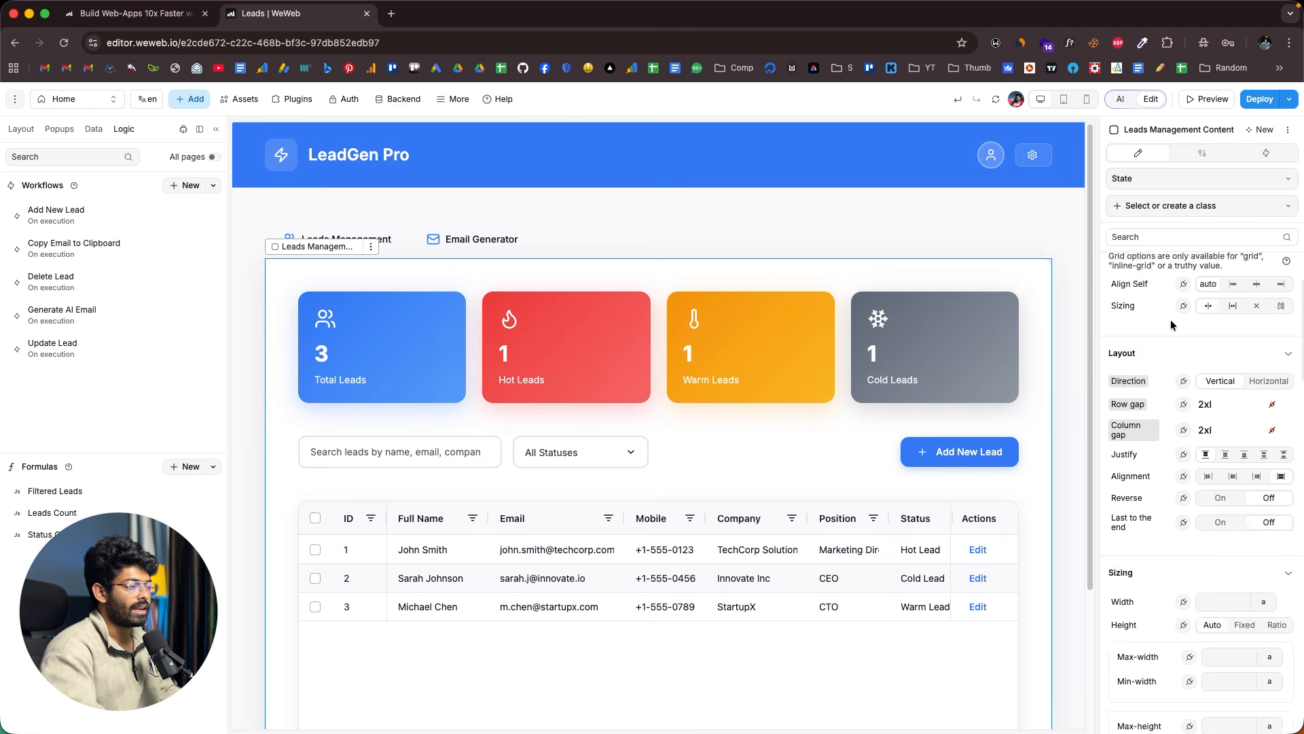
{"action": "scroll", "coordinate": [1171, 319], "scroll_direction": "down", "scroll_amount": 5}
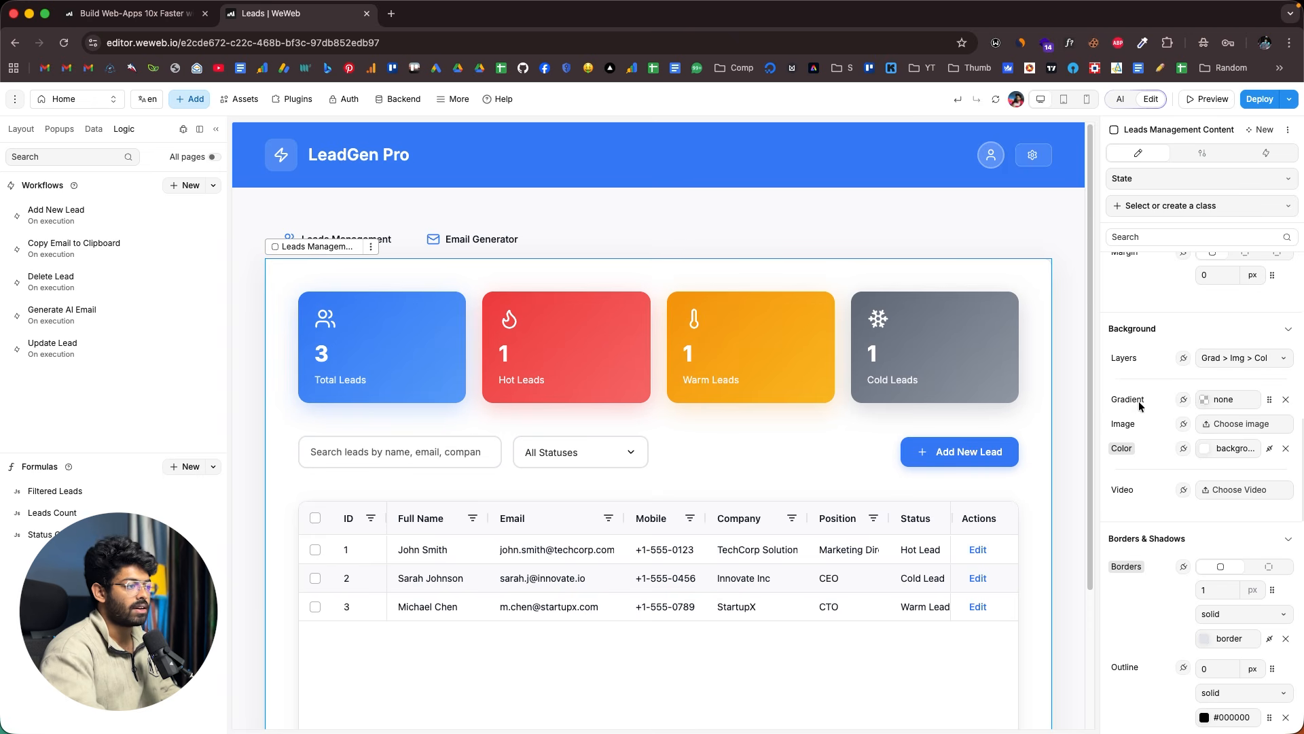
{"action": "left_click", "coordinate": [1210, 450]}
{"action": "left_click", "coordinate": [937, 290]}
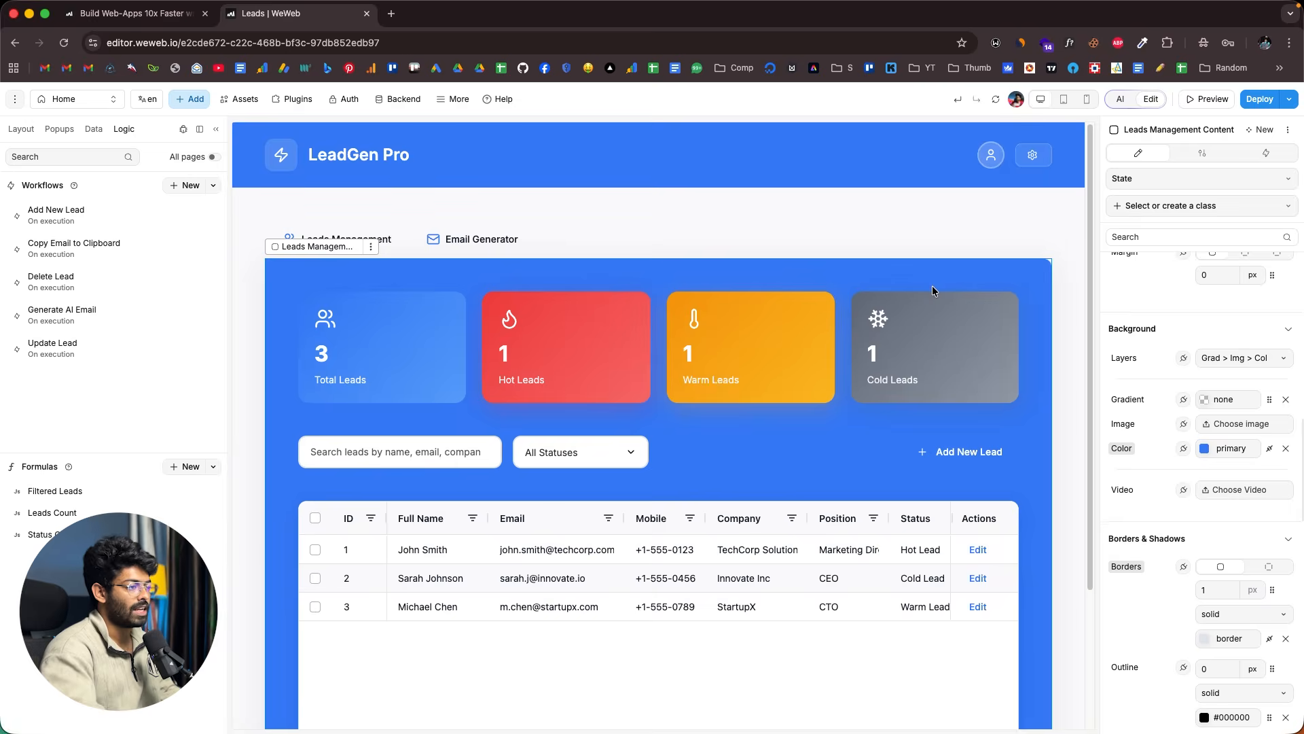
{"action": "left_click", "coordinate": [1206, 449]}
{"action": "left_click", "coordinate": [1000, 229]}
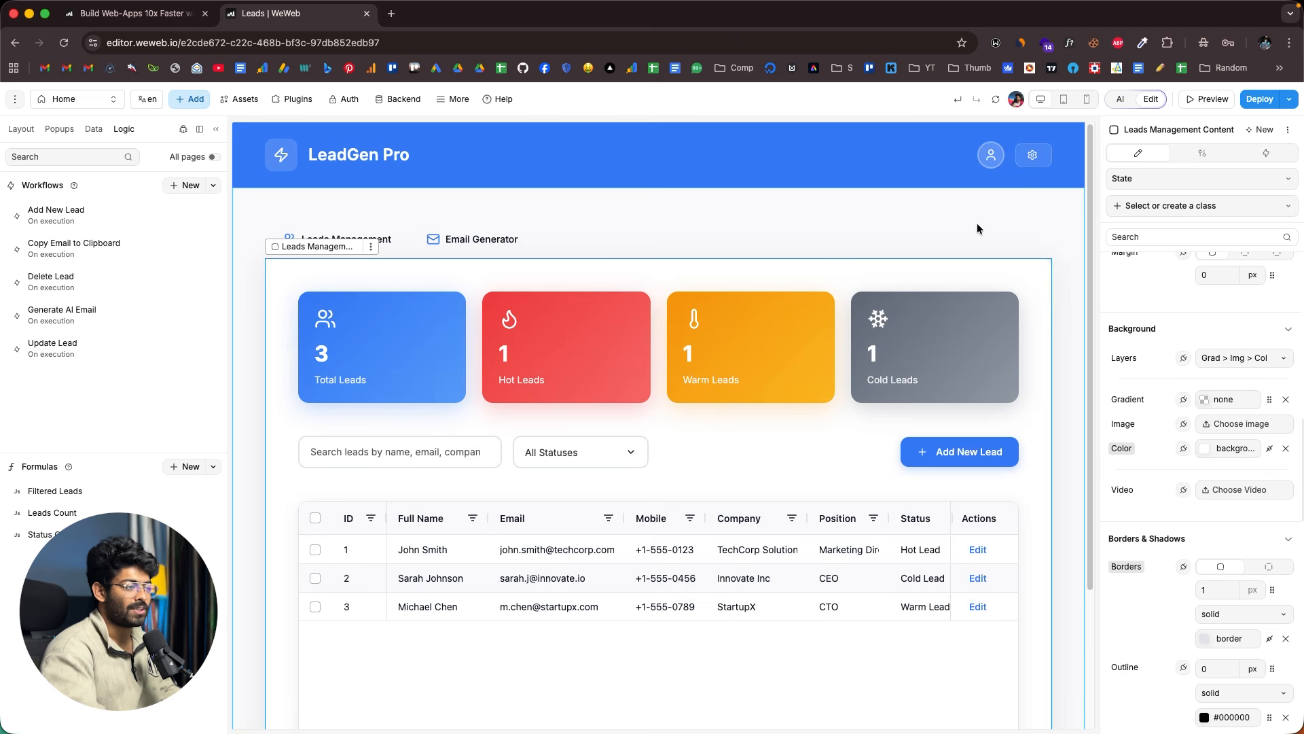
{"action": "left_click", "coordinate": [1229, 451]}
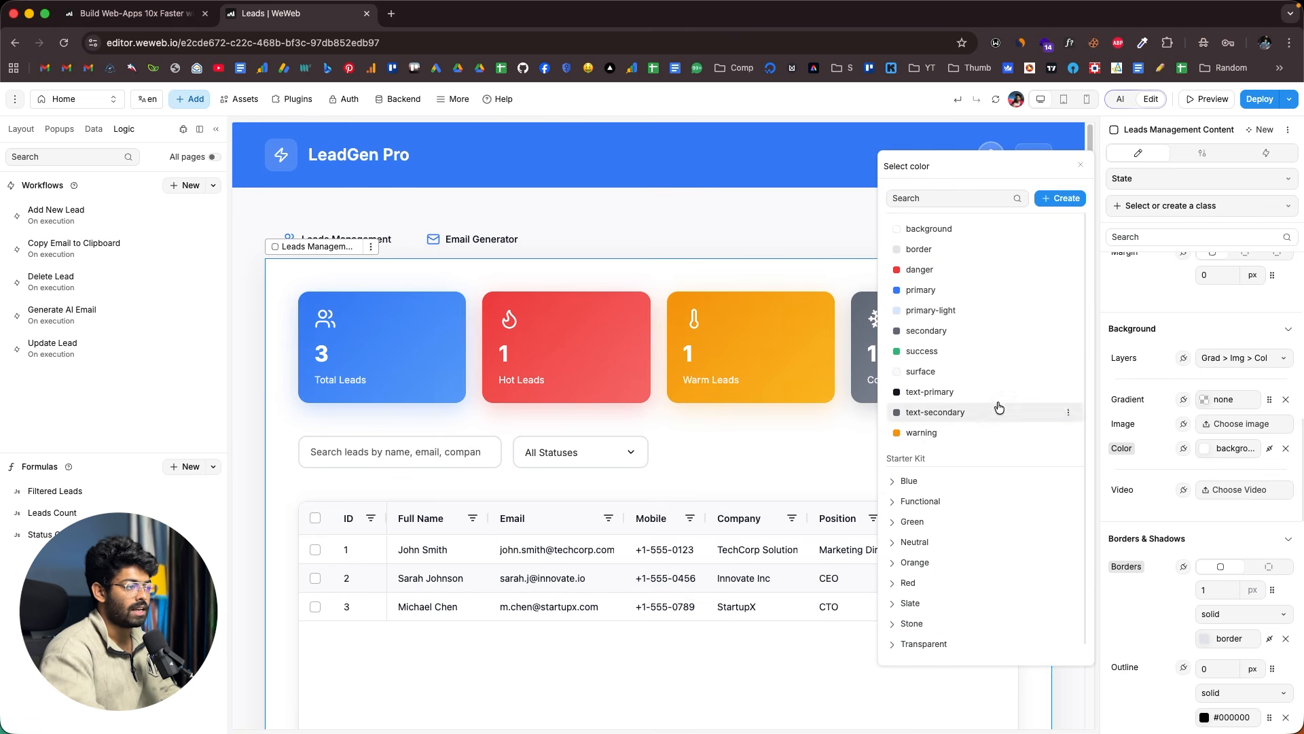
{"action": "left_click", "coordinate": [1166, 461]}
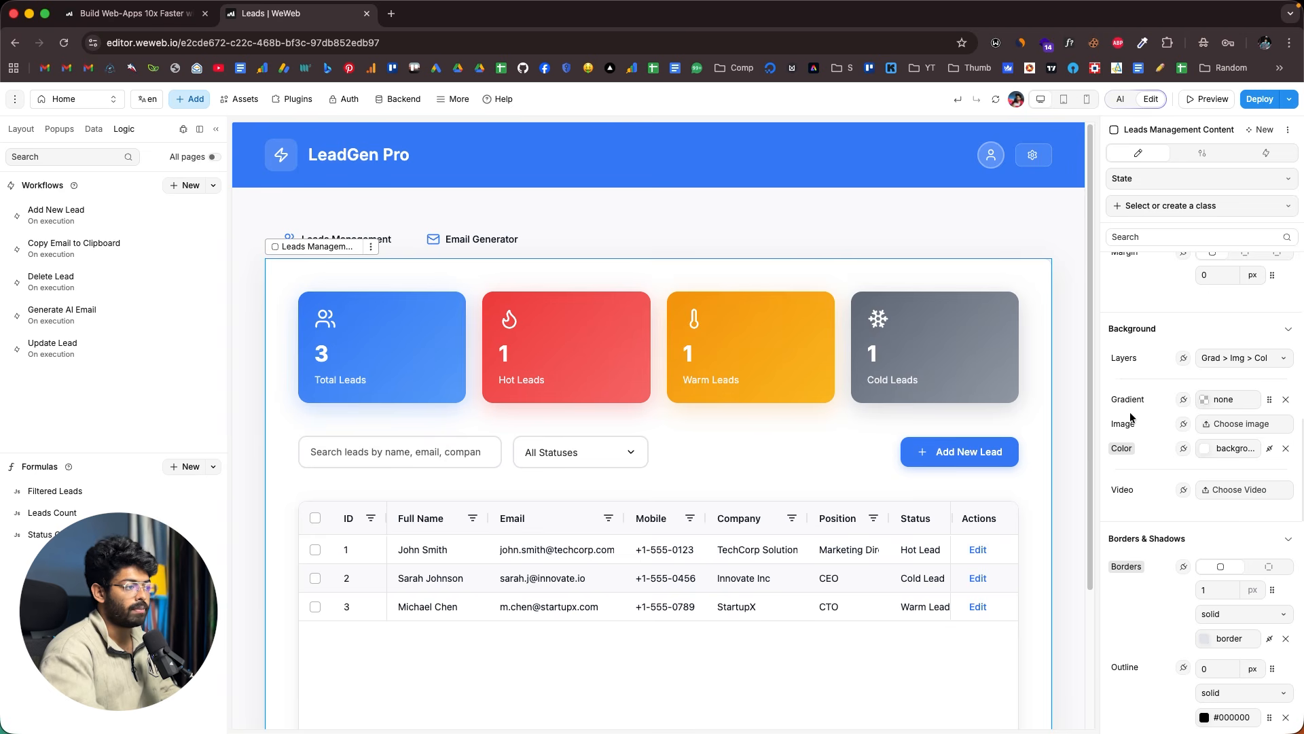
{"action": "scroll", "coordinate": [1158, 425], "scroll_direction": "down", "scroll_amount": 5}
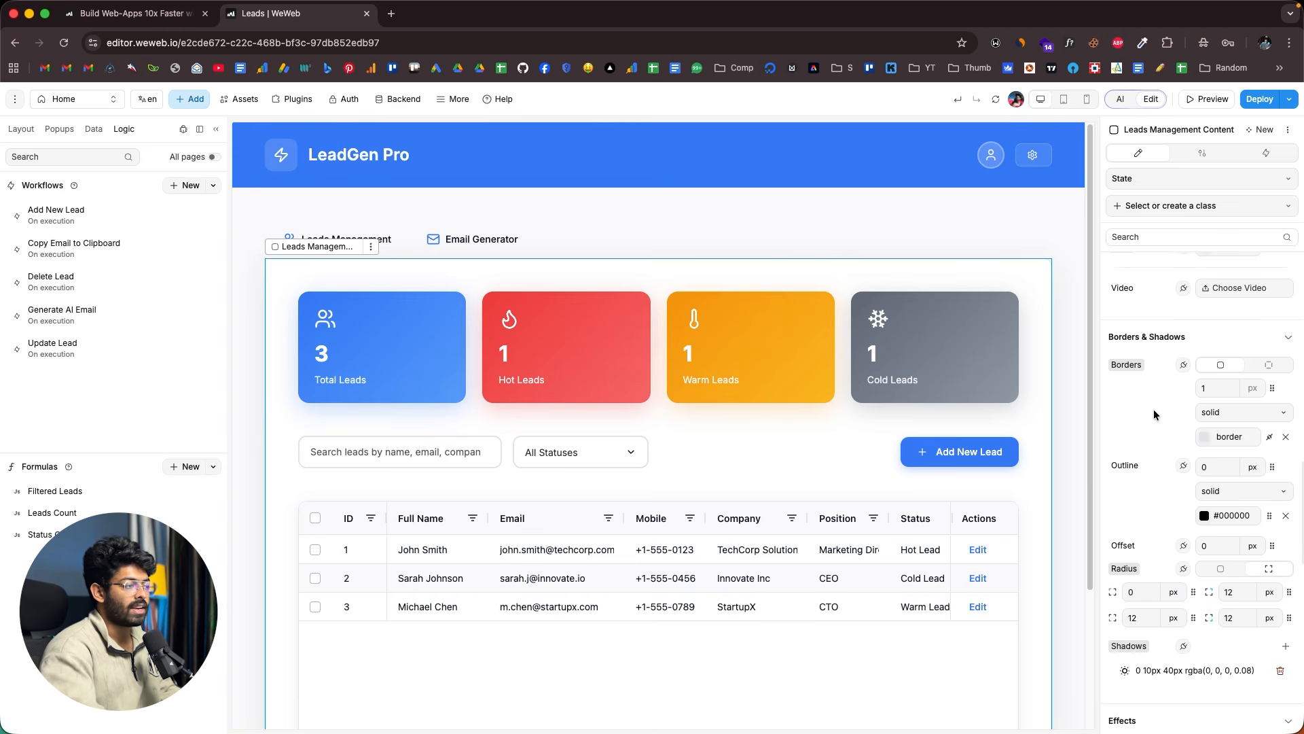
{"action": "scroll", "coordinate": [1174, 343], "scroll_direction": "down", "scroll_amount": 4}
{"action": "scroll", "coordinate": [1152, 481], "scroll_direction": "down", "scroll_amount": 5}
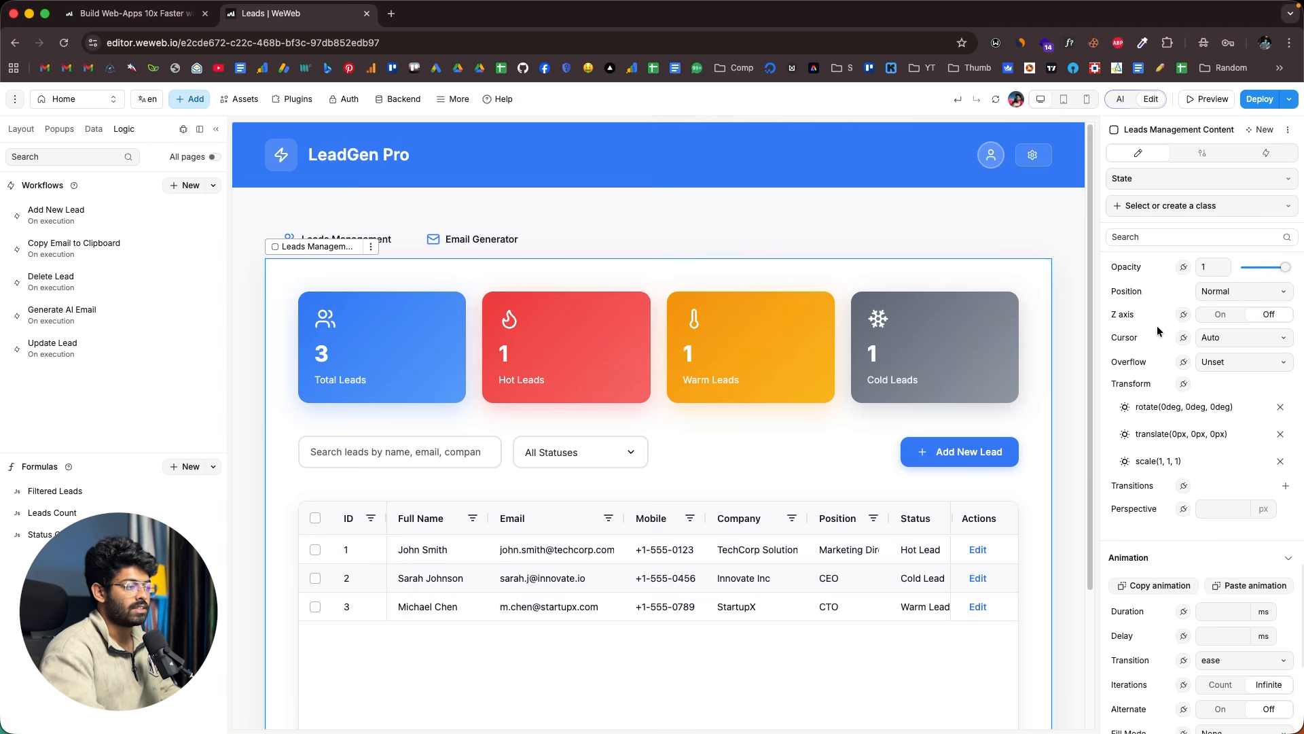
{"action": "scroll", "coordinate": [1158, 333], "scroll_direction": "down", "scroll_amount": 5}
{"action": "scroll", "coordinate": [1158, 458], "scroll_direction": "up", "scroll_amount": 10}
{"action": "scroll", "coordinate": [1158, 458], "scroll_direction": "up", "scroll_amount": 5}
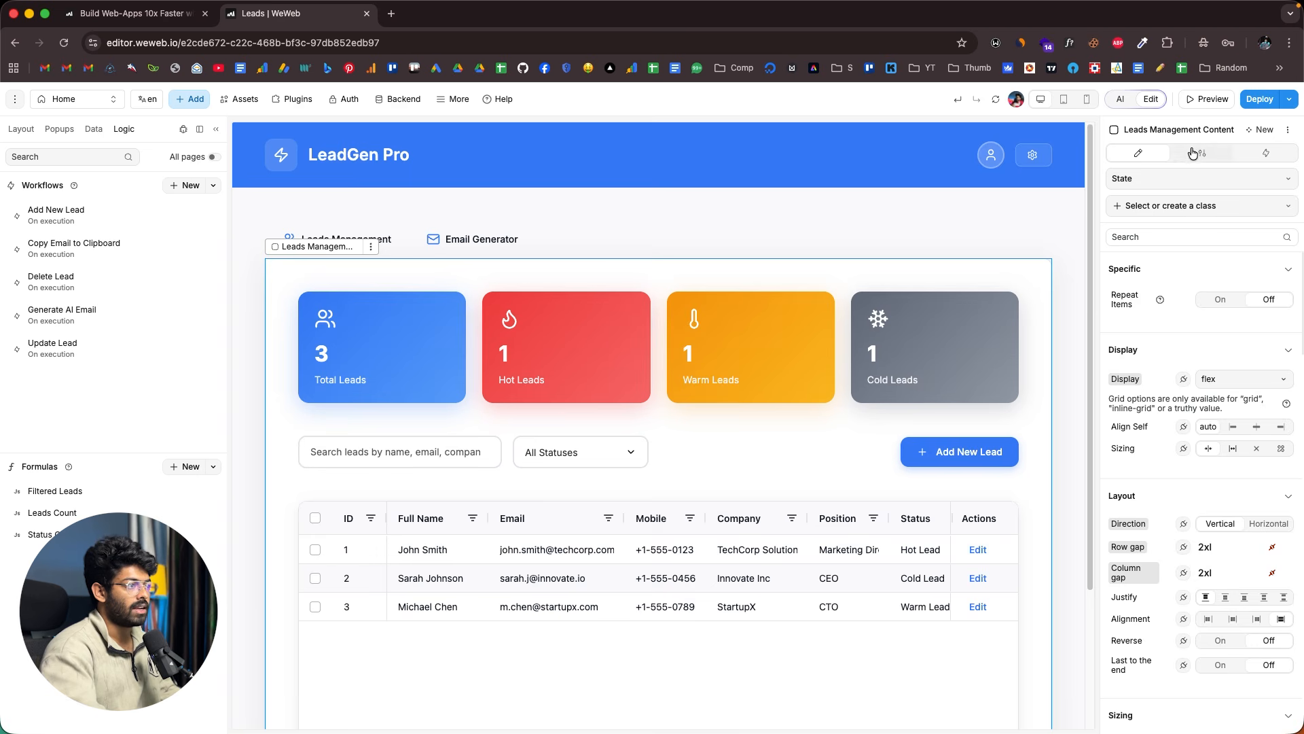
- Review the content section's settings and workflows, then return to its style properties
{"action": "left_click", "coordinate": [1190, 156]}
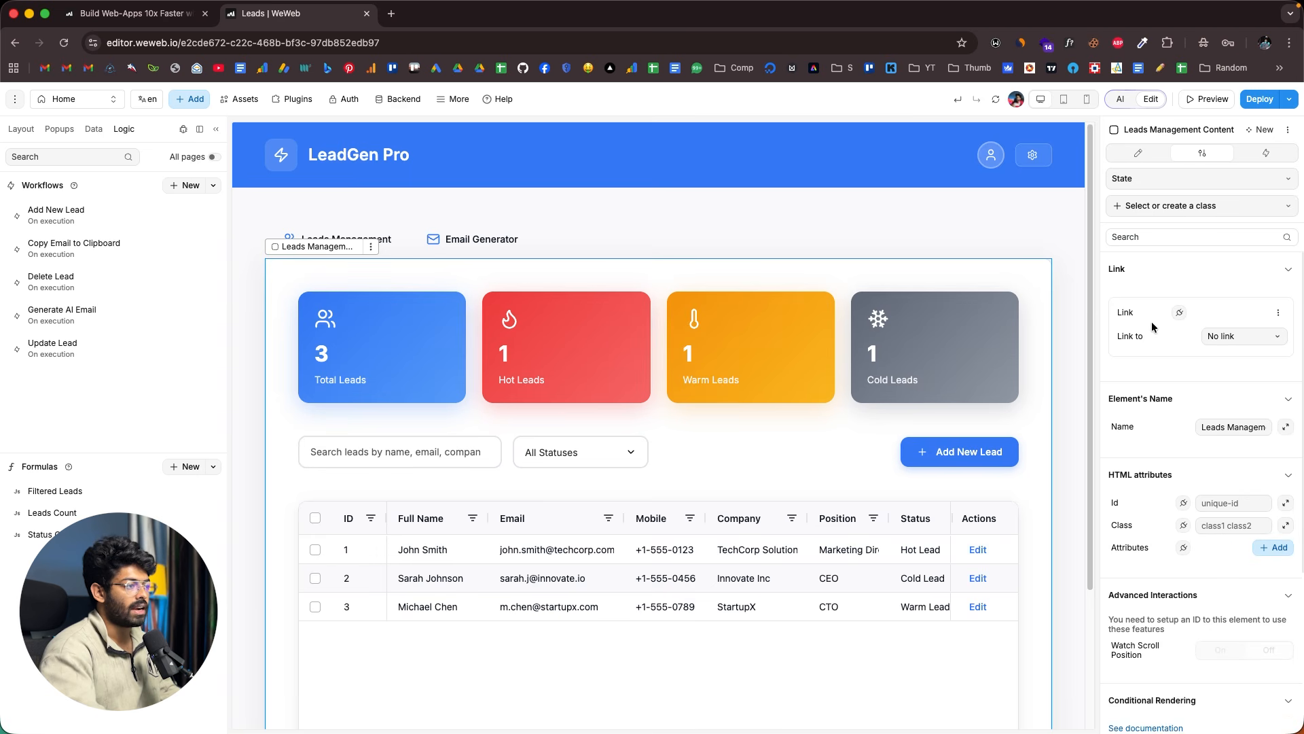
{"action": "scroll", "coordinate": [1152, 321], "scroll_direction": "down", "scroll_amount": 3}
{"action": "scroll", "coordinate": [1152, 320], "scroll_direction": "up", "scroll_amount": 3}
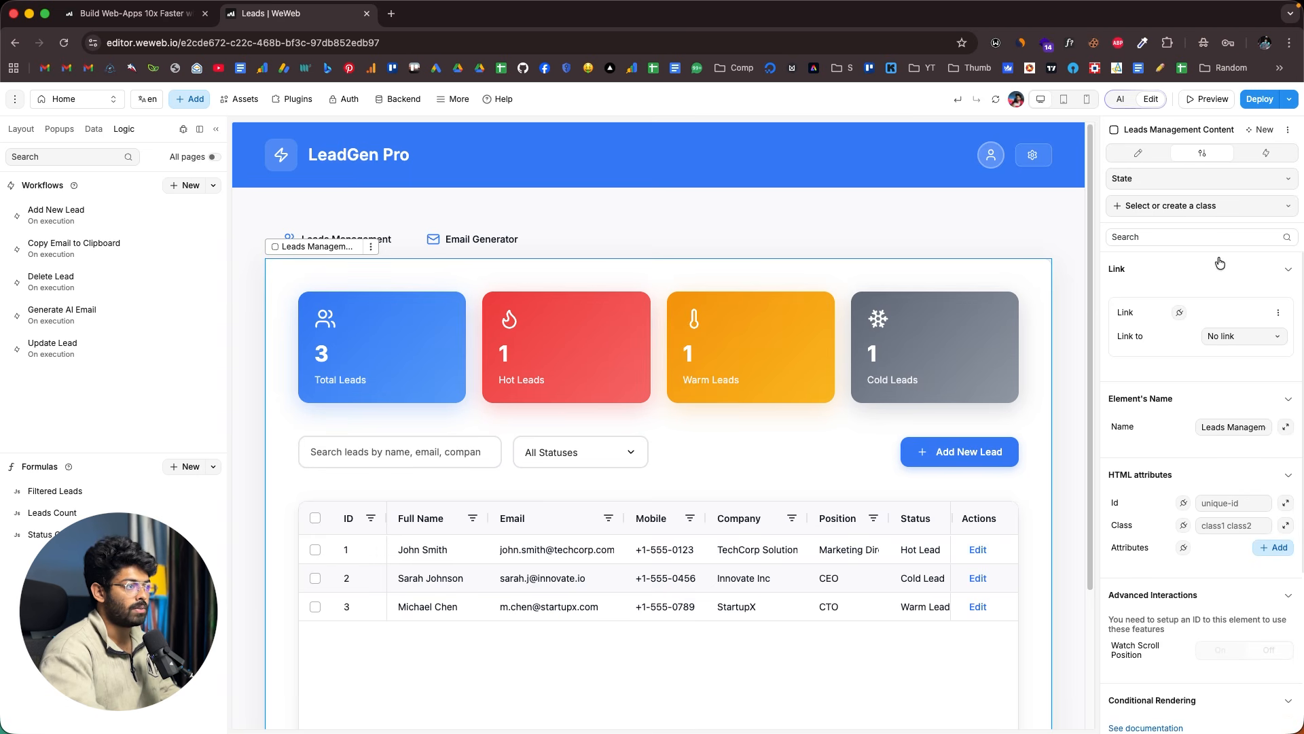
{"action": "left_click", "coordinate": [1265, 154]}
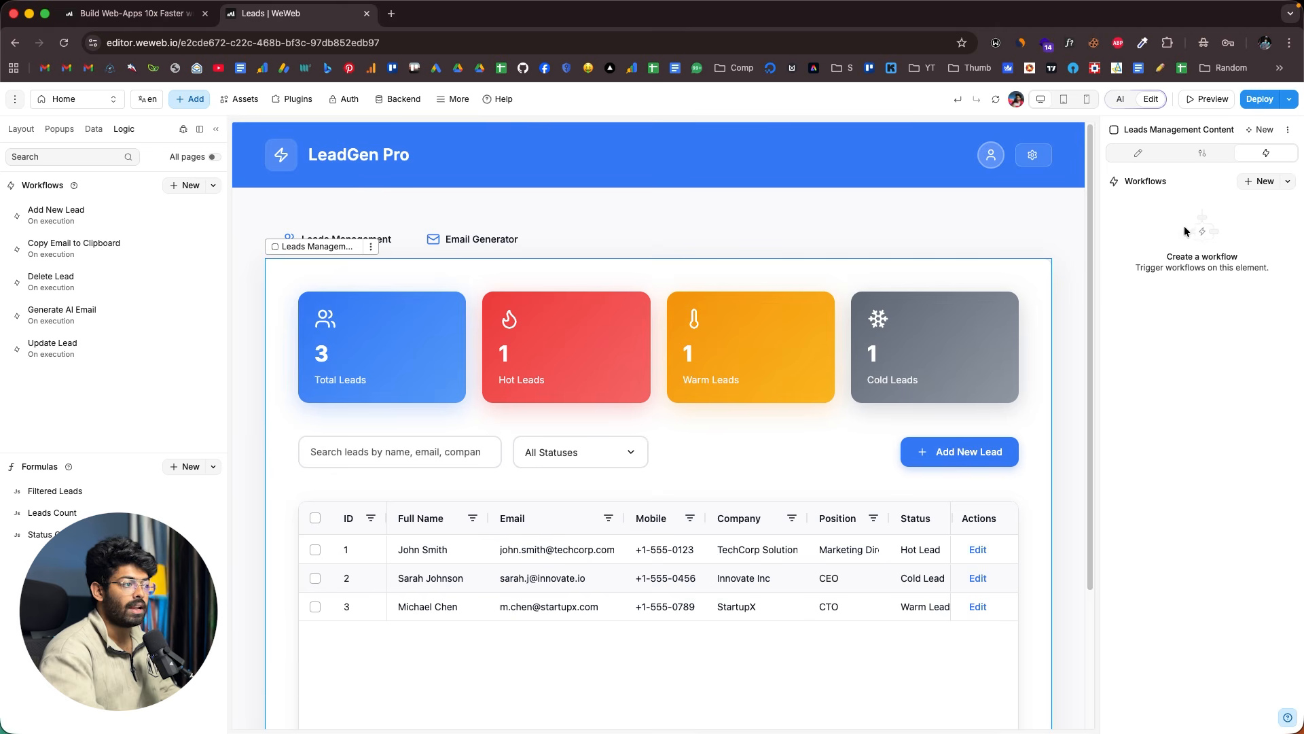
{"action": "left_click", "coordinate": [1138, 153]}
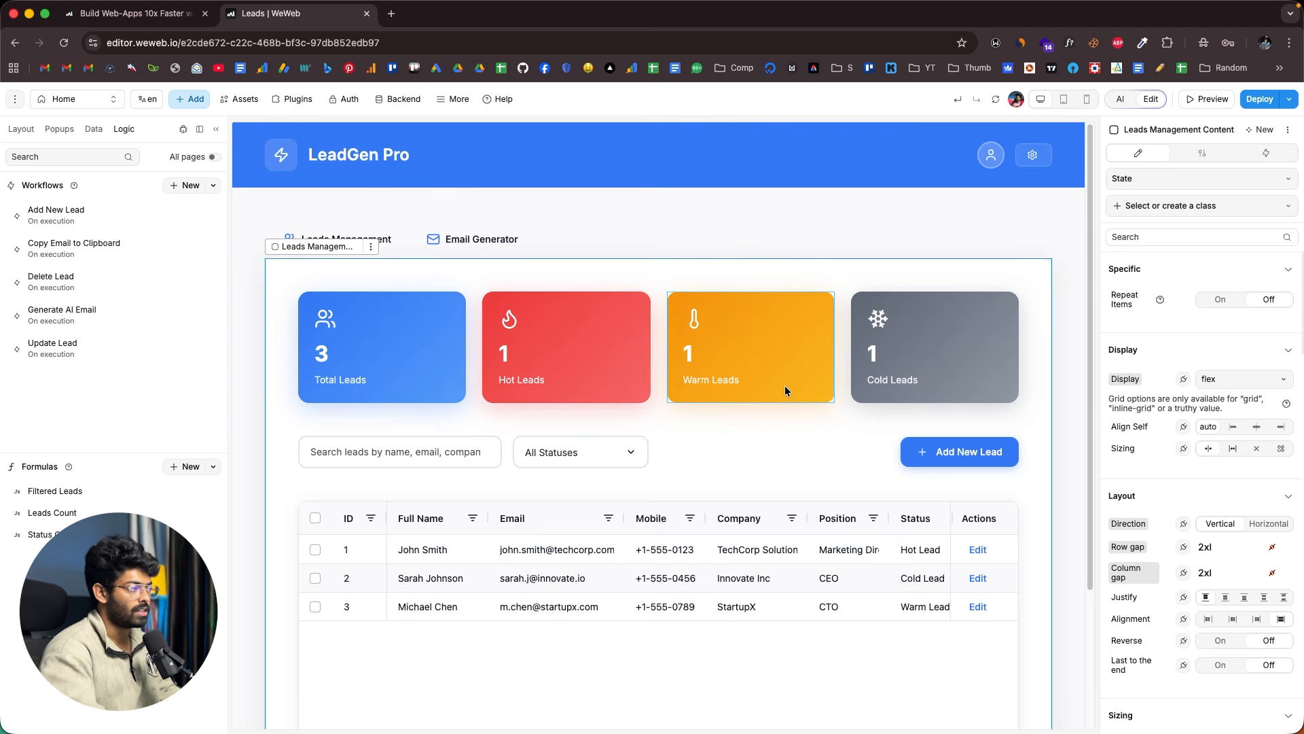
- Select the Warm Leads card and inspect its style properties
{"action": "left_click", "coordinate": [677, 313]}
{"action": "scroll", "coordinate": [1154, 327], "scroll_direction": "down", "scroll_amount": 15}
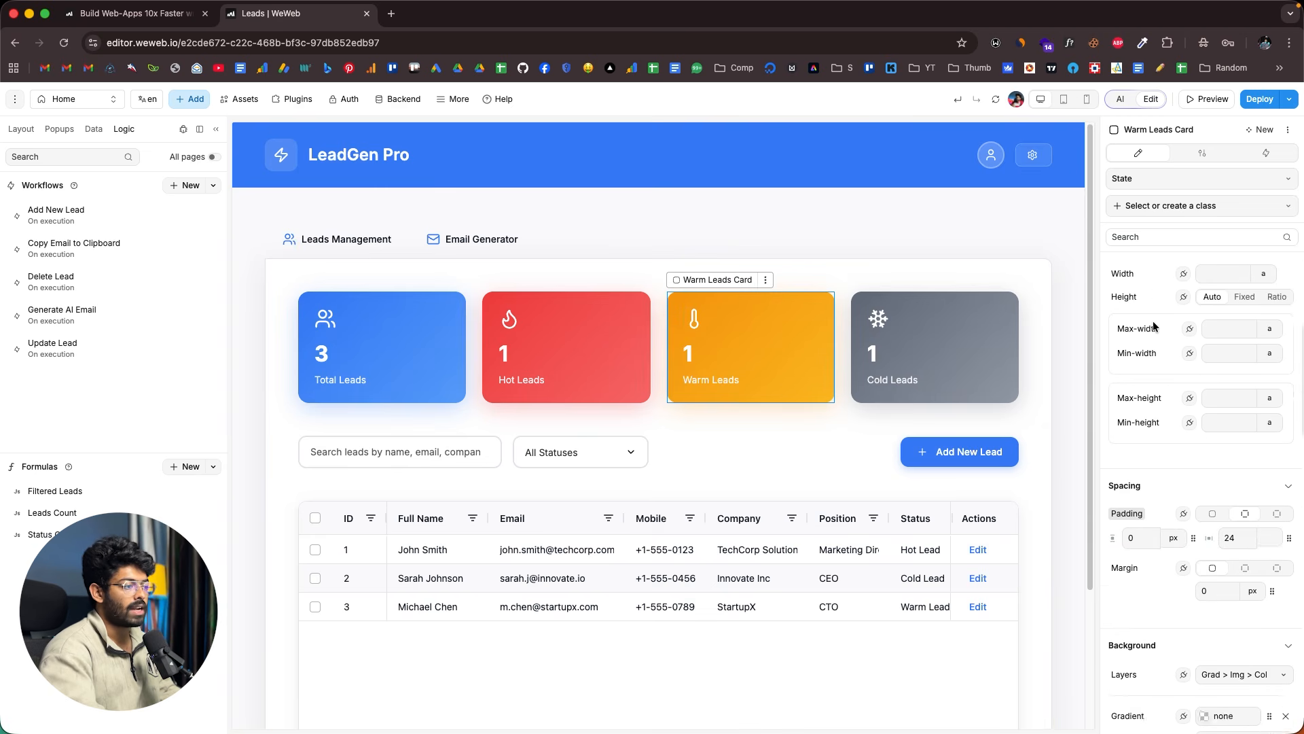
{"action": "scroll", "coordinate": [1115, 482], "scroll_direction": "down", "scroll_amount": 5}
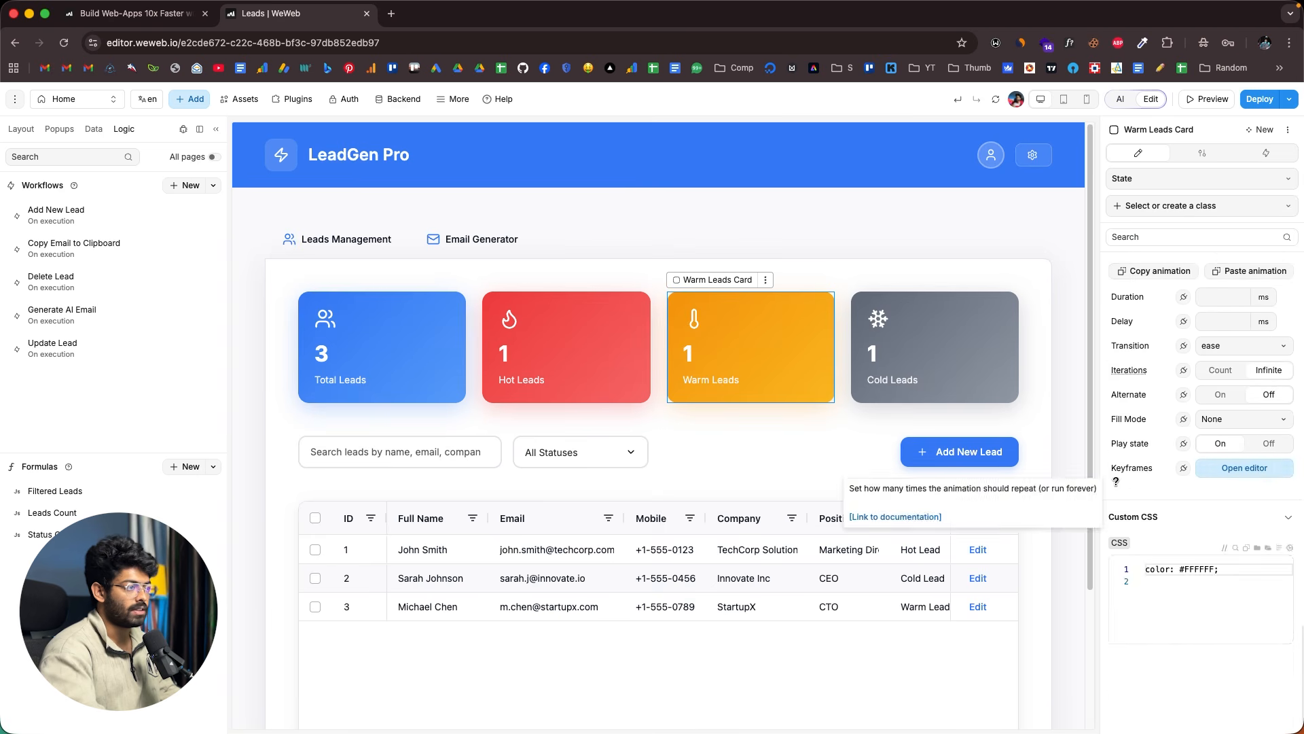
{"action": "scroll", "coordinate": [1115, 480], "scroll_direction": "up", "scroll_amount": 20}
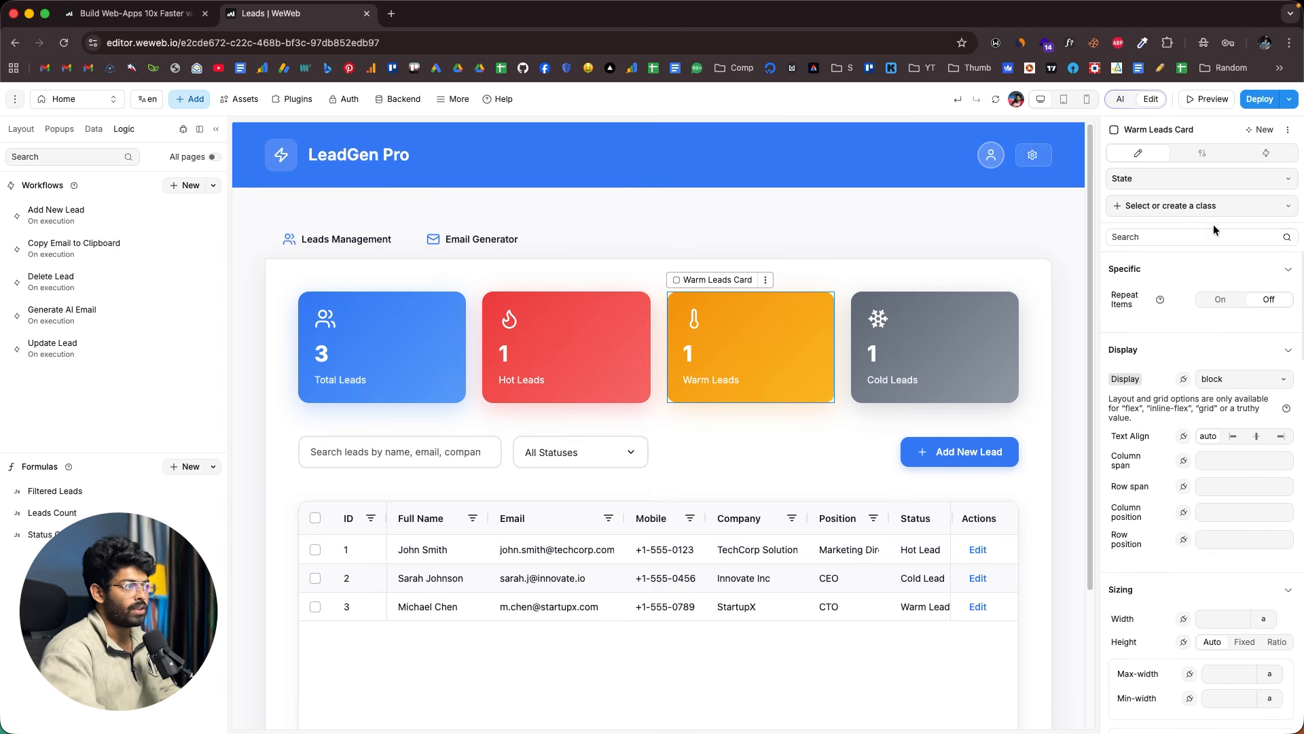
- Reopen the AI assistant chat and attach the page's Content Area as its context
{"action": "left_click", "coordinate": [1121, 100]}
{"action": "left_click", "coordinate": [1121, 100]}
{"action": "left_click", "coordinate": [1121, 100]}
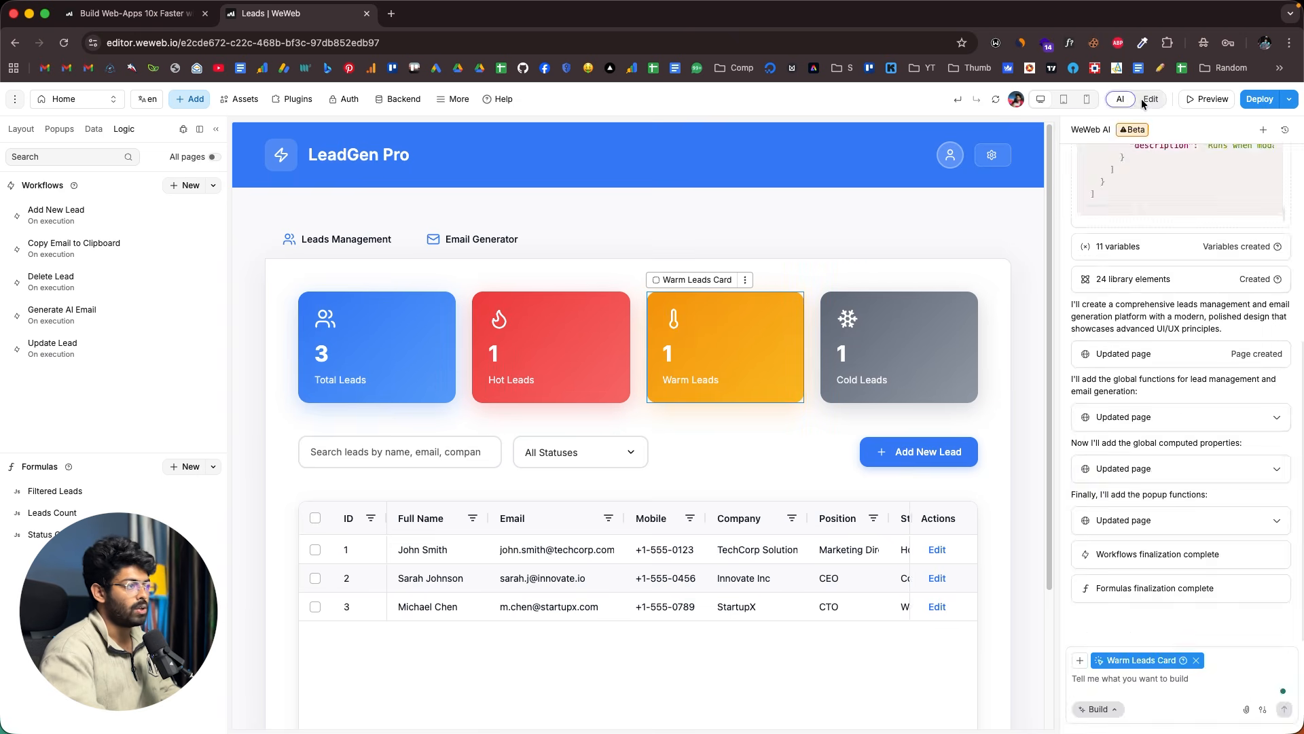
{"action": "left_click", "coordinate": [1122, 102]}
{"action": "left_click", "coordinate": [1124, 103]}
{"action": "left_click", "coordinate": [867, 210]}
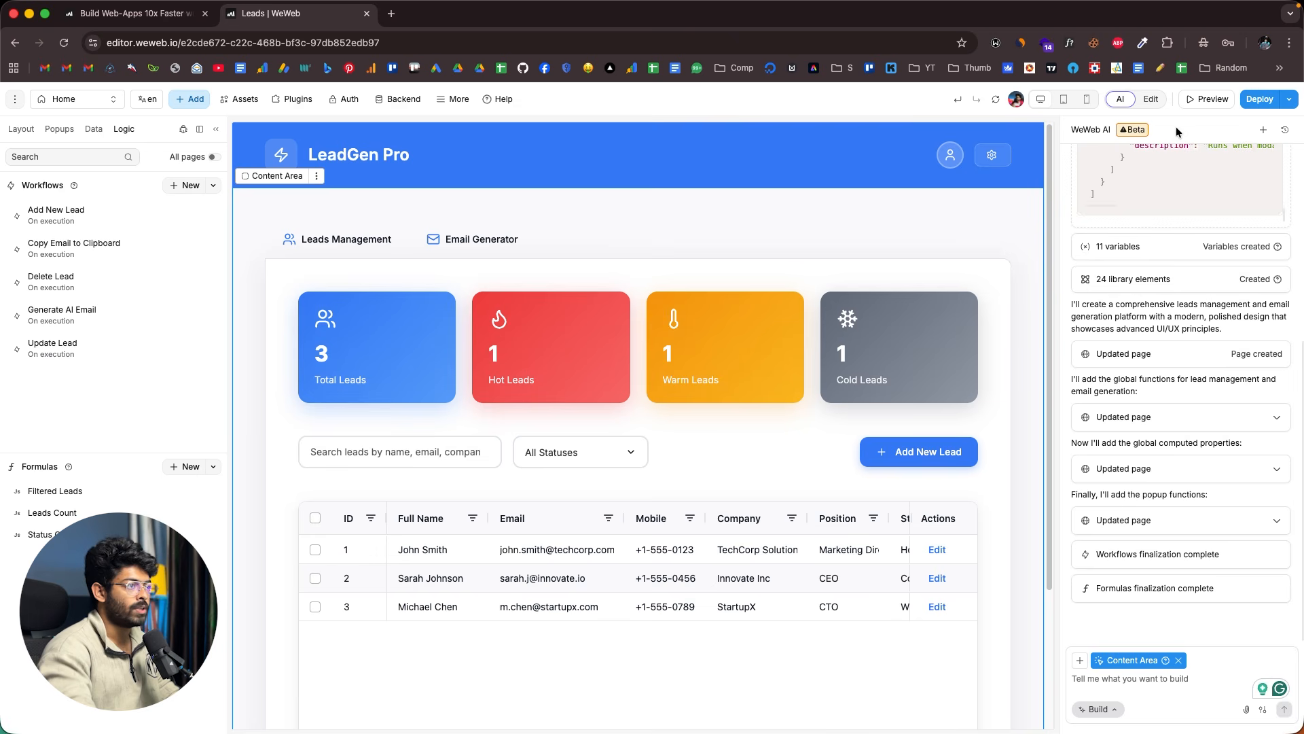
- Preview the LeadGen Pro app as an end user and scroll through the page
{"action": "left_click", "coordinate": [1207, 101]}
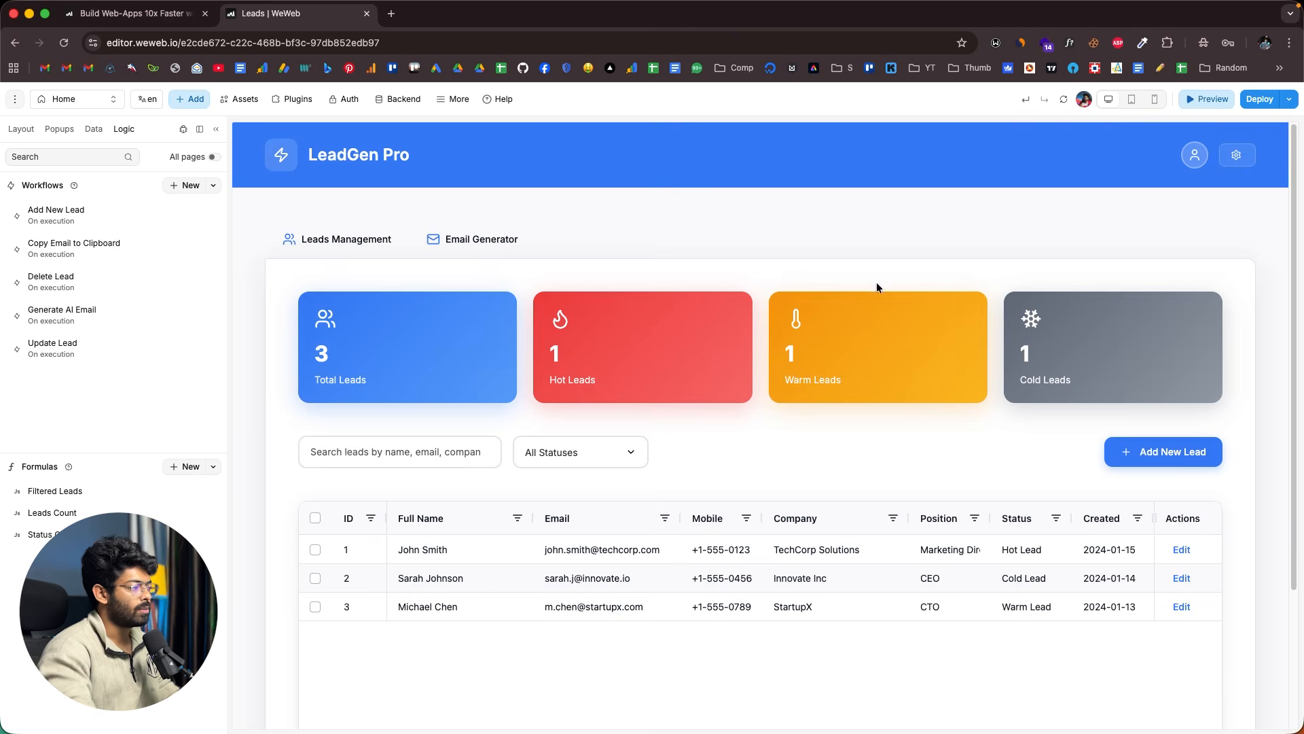
{"action": "scroll", "coordinate": [722, 299], "scroll_direction": "down", "scroll_amount": 1}
{"action": "scroll", "coordinate": [722, 295], "scroll_direction": "down", "scroll_amount": 3}
{"action": "scroll", "coordinate": [781, 309], "scroll_direction": "up", "scroll_amount": 4}
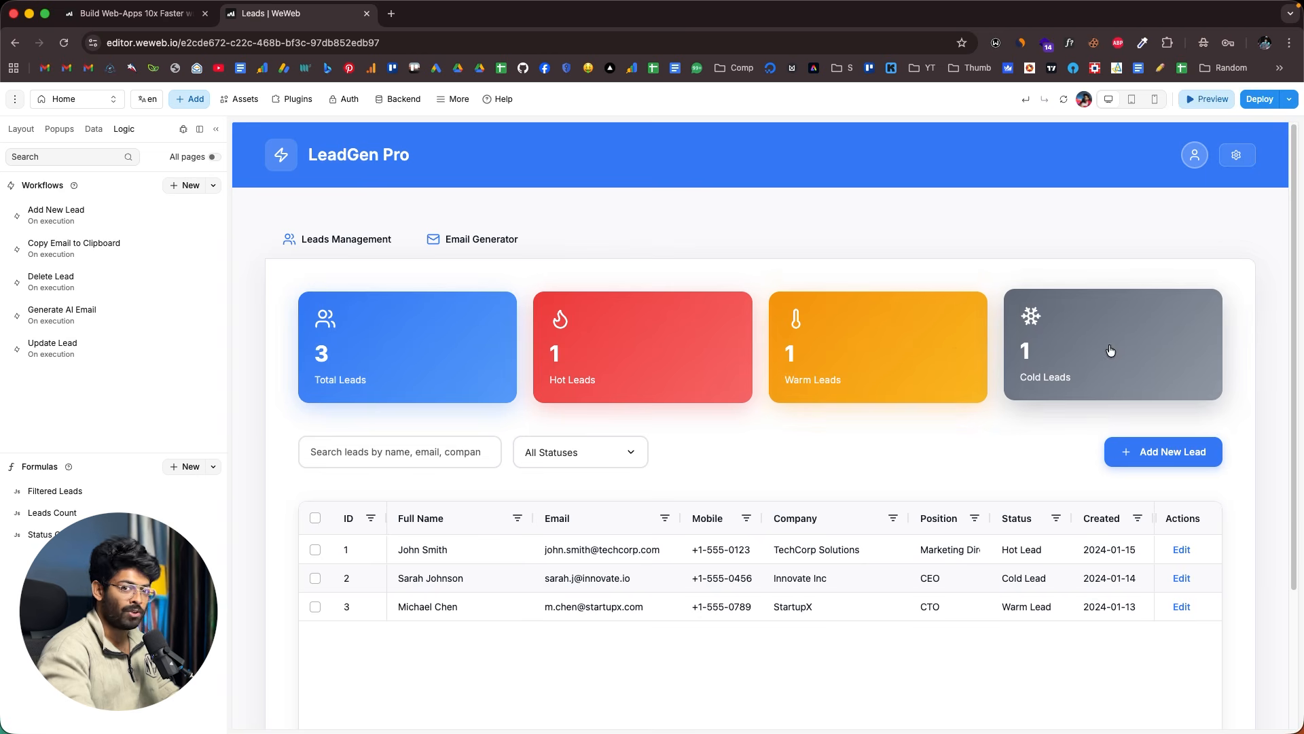
{"action": "scroll", "coordinate": [533, 329], "scroll_direction": "down", "scroll_amount": 2}
{"action": "scroll", "coordinate": [476, 347], "scroll_direction": "up", "scroll_amount": 2}
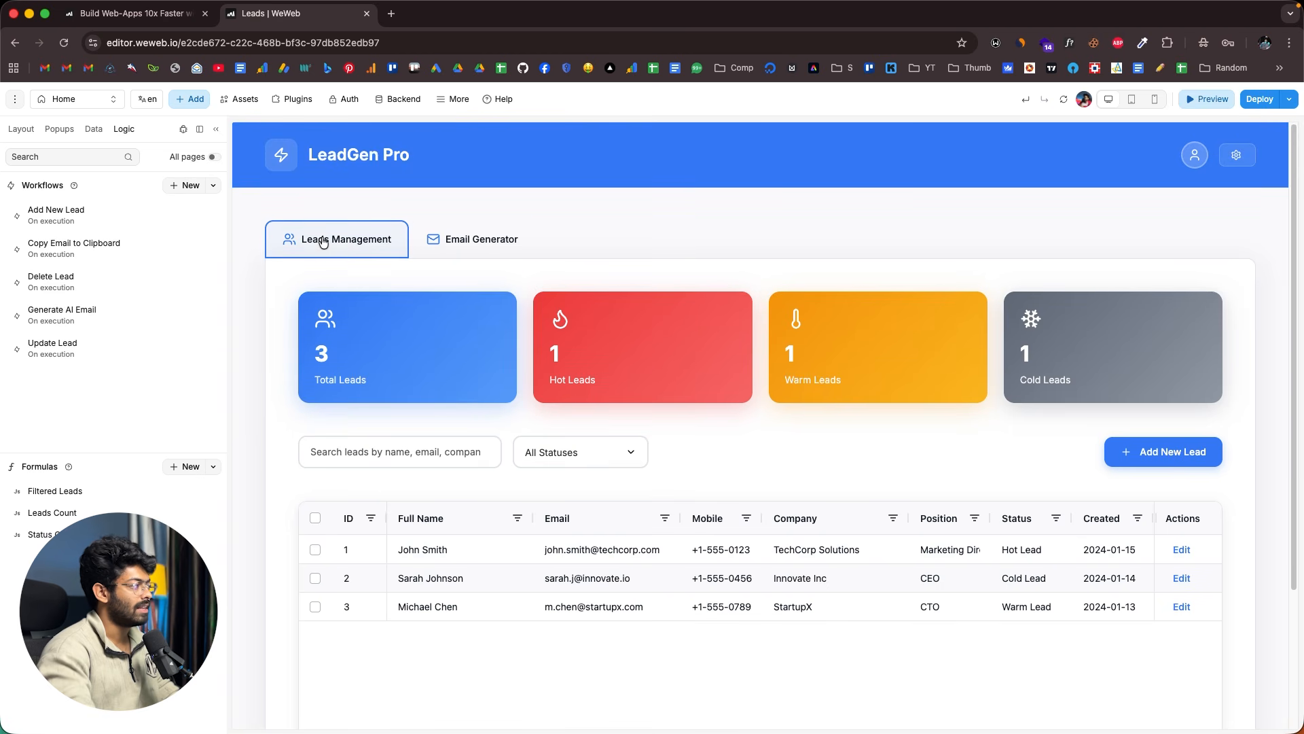
- In the Email Generator view, select the first lead and focus the email instructions box
{"action": "left_click", "coordinate": [466, 239]}
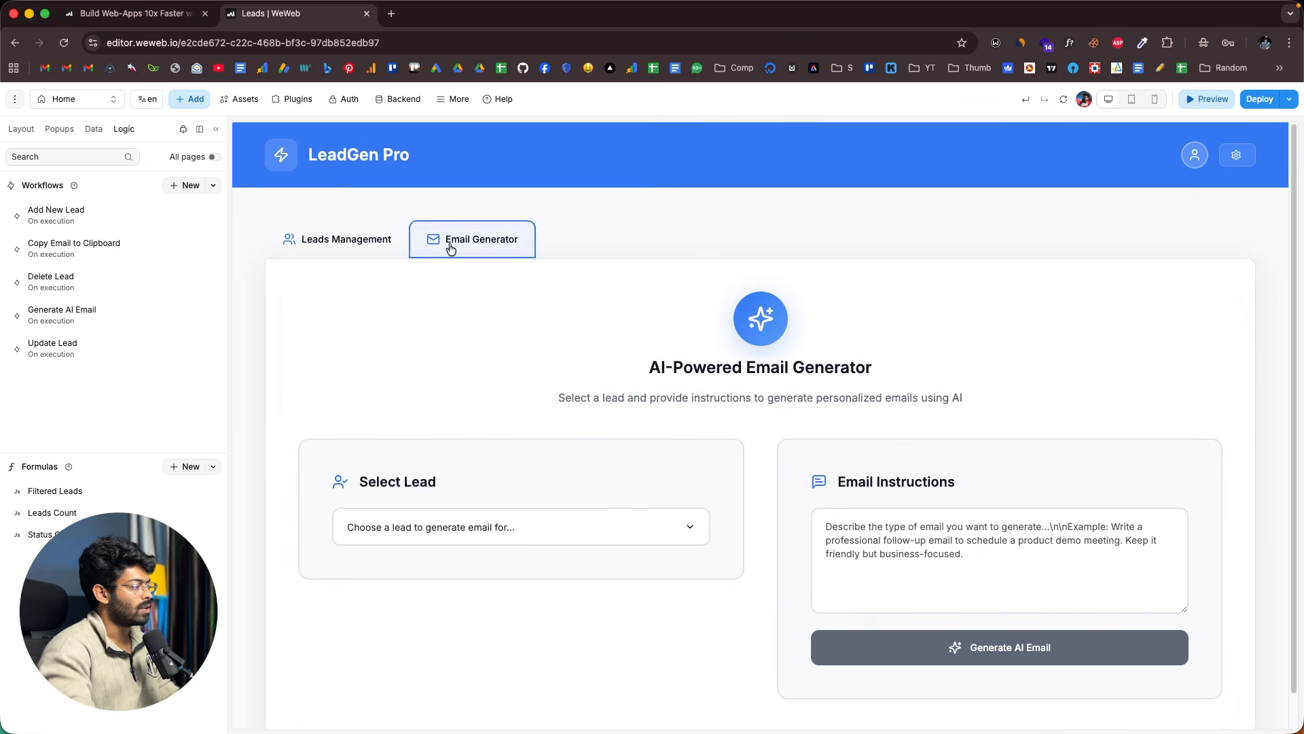
{"action": "left_click", "coordinate": [418, 528]}
{"action": "scroll", "coordinate": [441, 611], "scroll_direction": "down", "scroll_amount": 1}
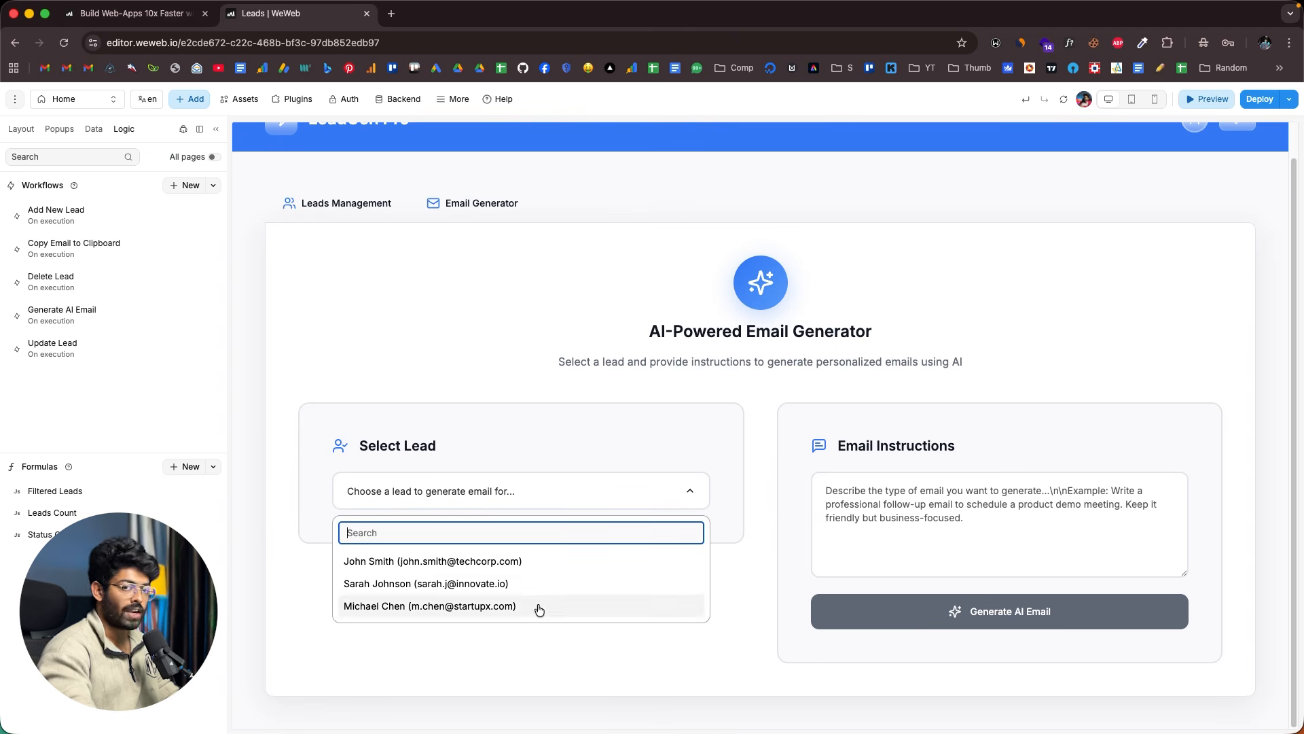
{"action": "left_click", "coordinate": [516, 566]}
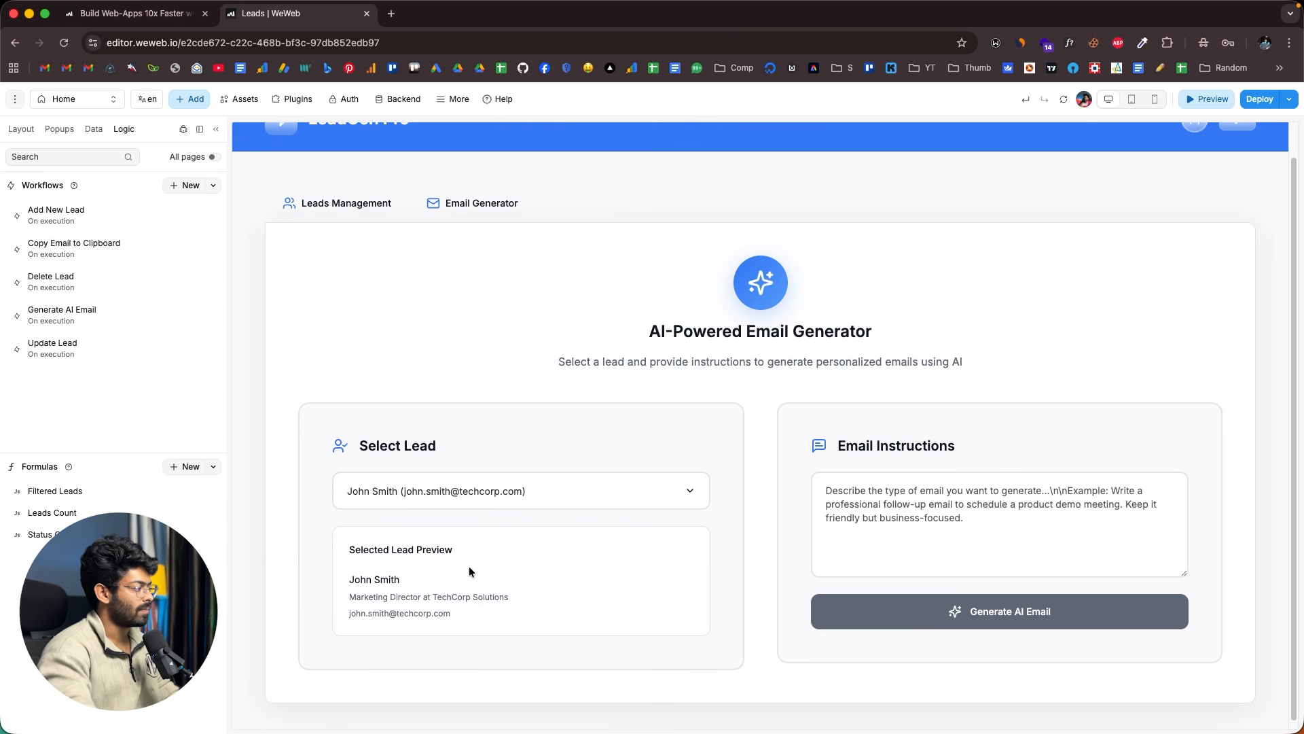
{"action": "scroll", "coordinate": [432, 546], "scroll_direction": "down", "scroll_amount": 1}
{"action": "left_click_drag", "start_coordinate": [344, 542], "coordinate": [506, 606]}
{"action": "left_click", "coordinate": [505, 606]}
{"action": "left_click", "coordinate": [859, 535]}
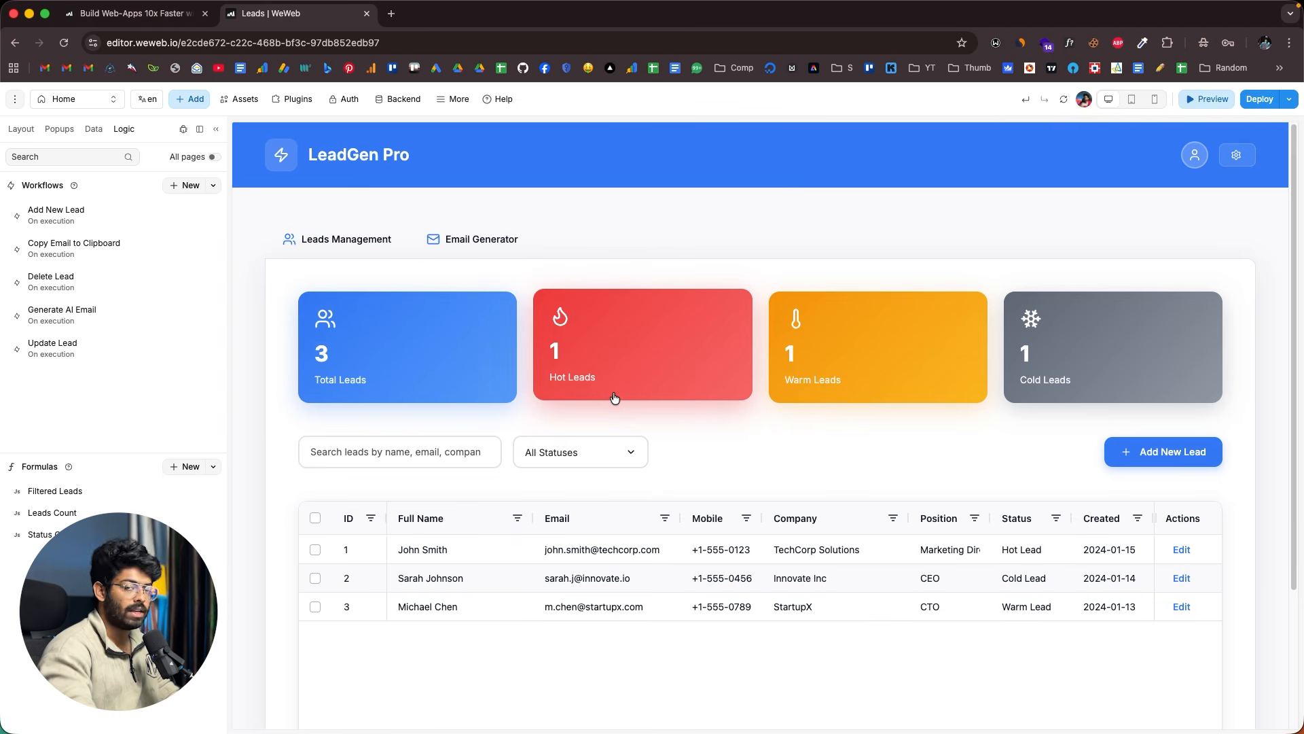
- Fill in the new CEO lead's details, set status to Hot Lead, and create it
{"action": "left_click", "coordinate": [1150, 451]}
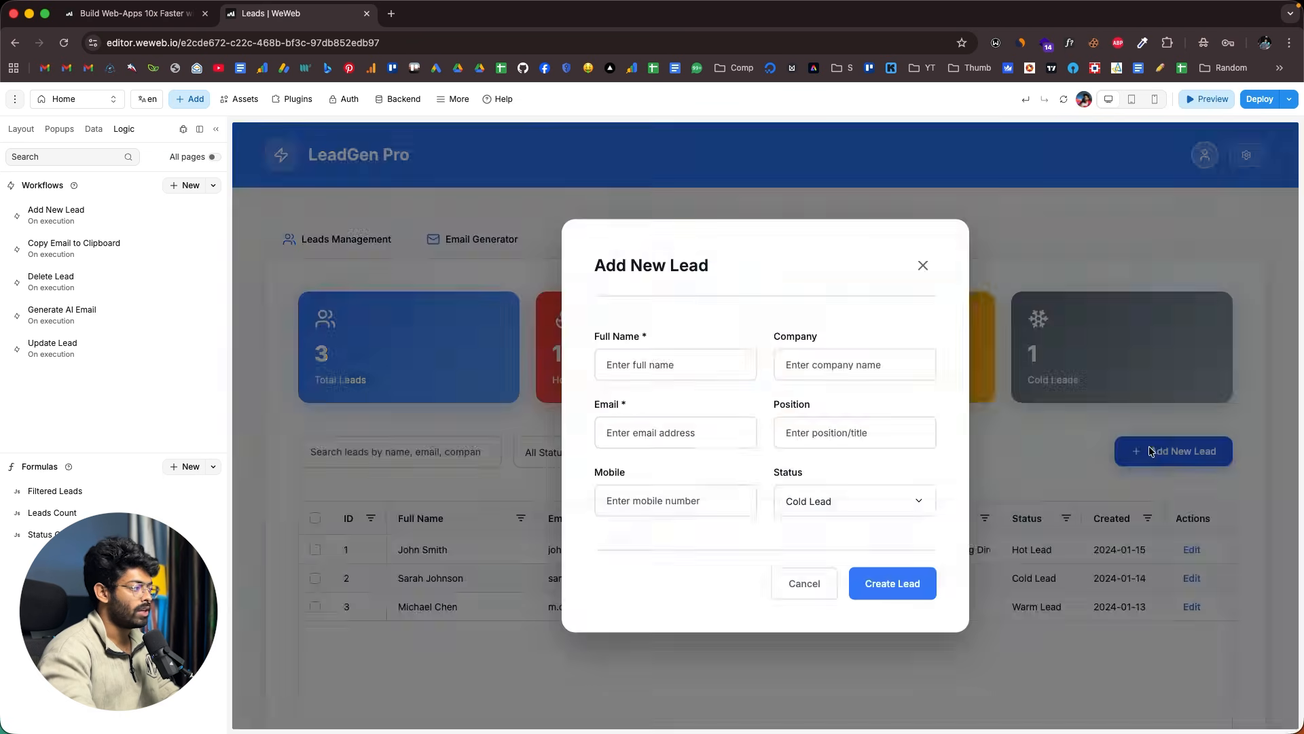
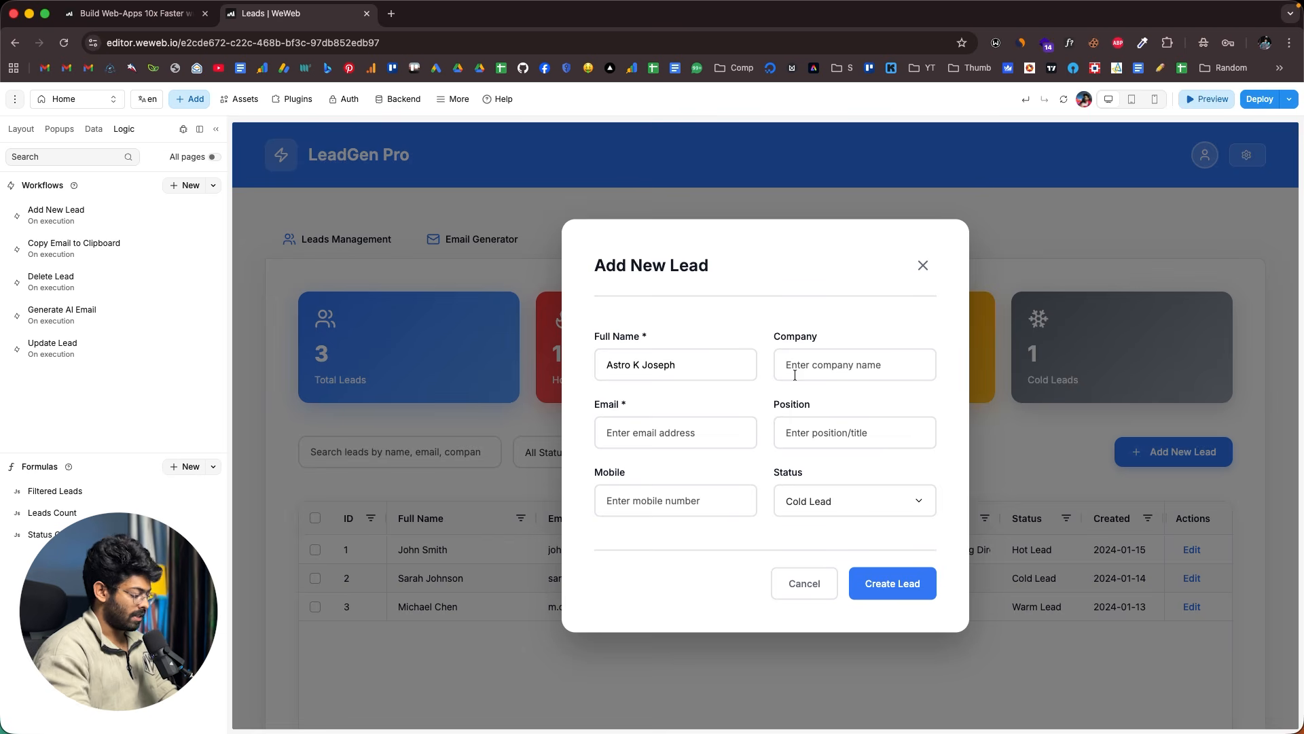
{"action": "type", "text": "flexilocus"}
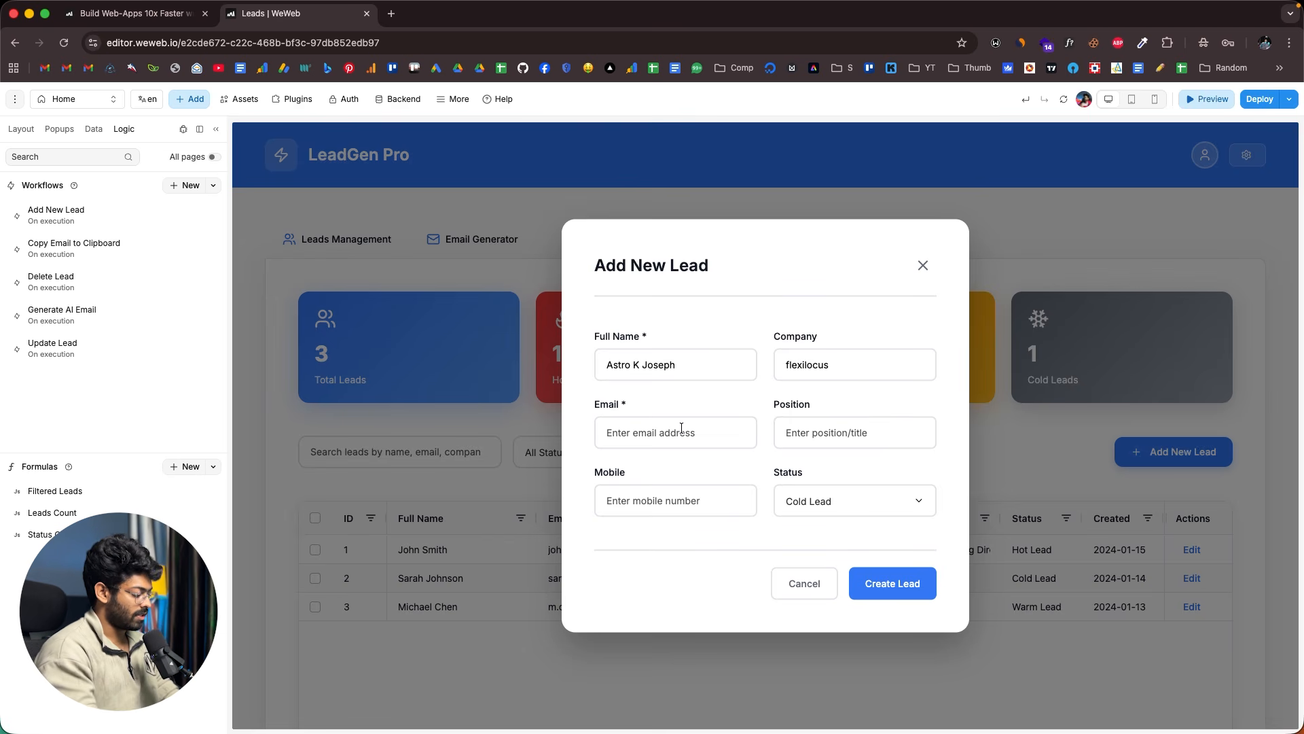
{"action": "left_click", "coordinate": [681, 428]}
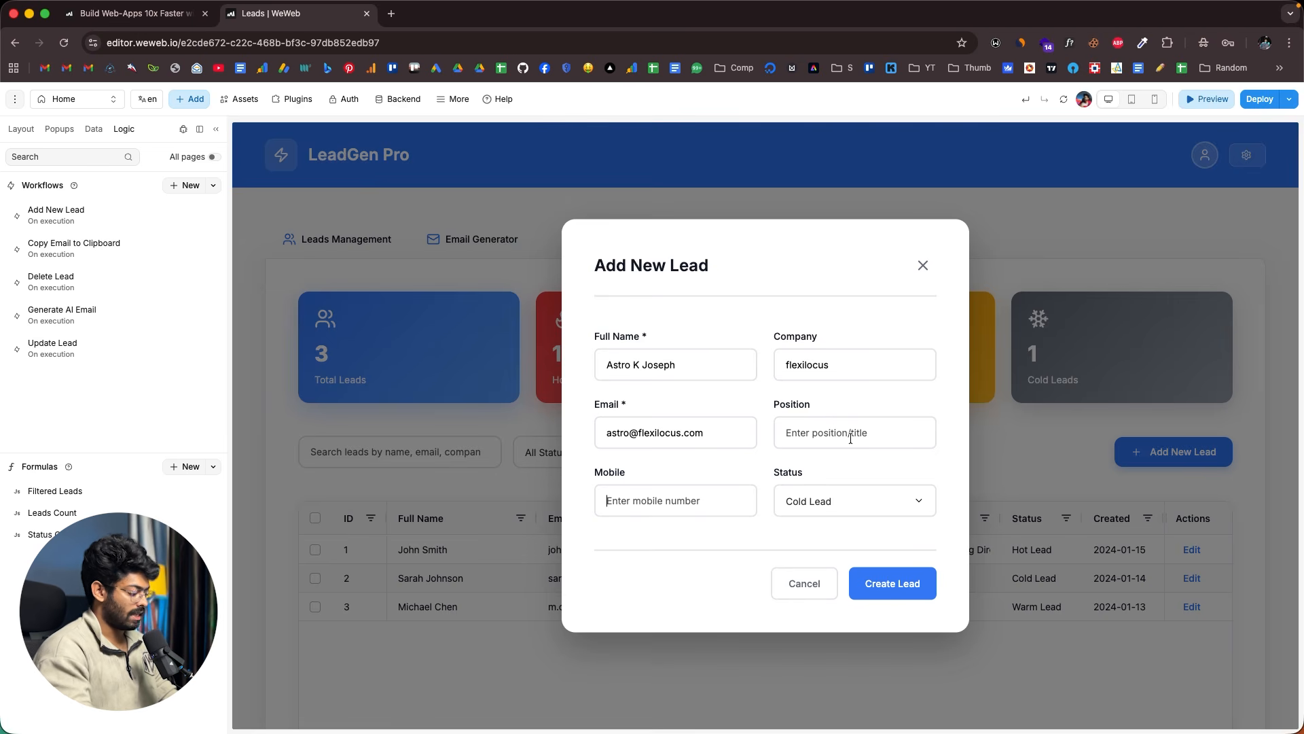
{"action": "type", "text": "CEO"}
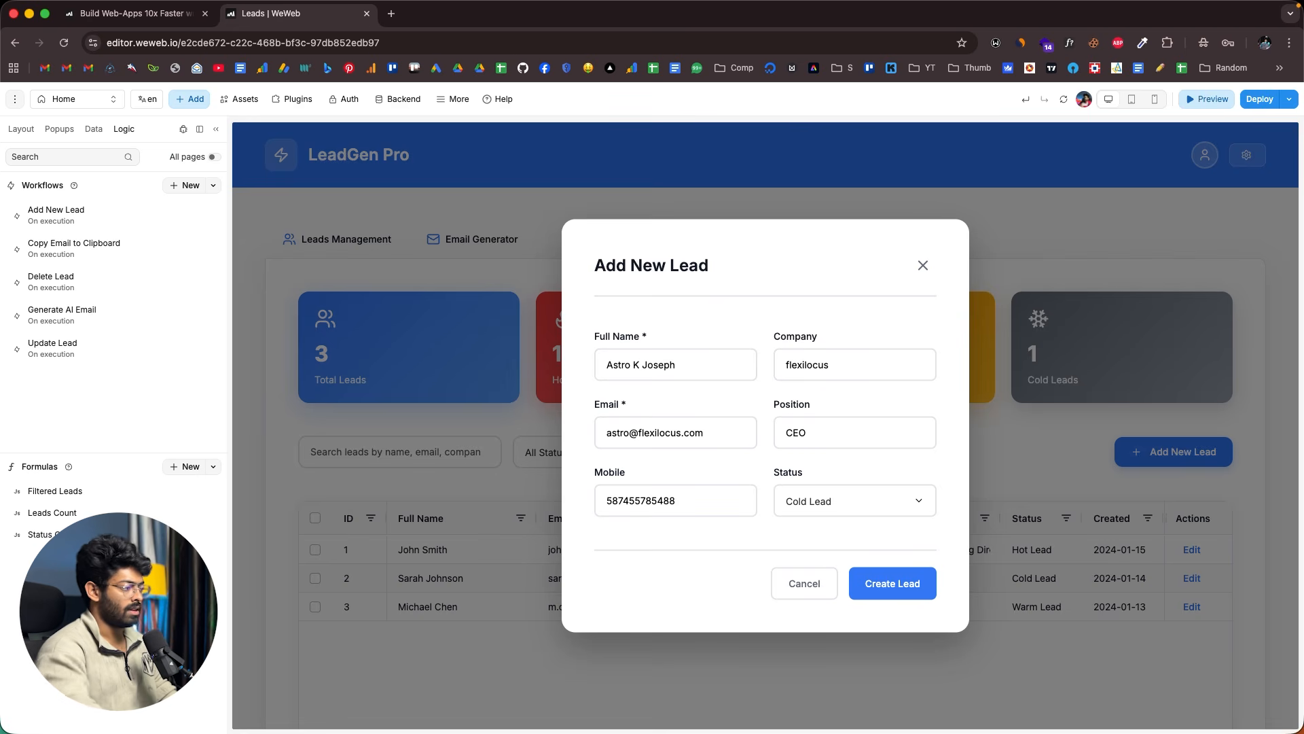
{"action": "left_click", "coordinate": [828, 500]}
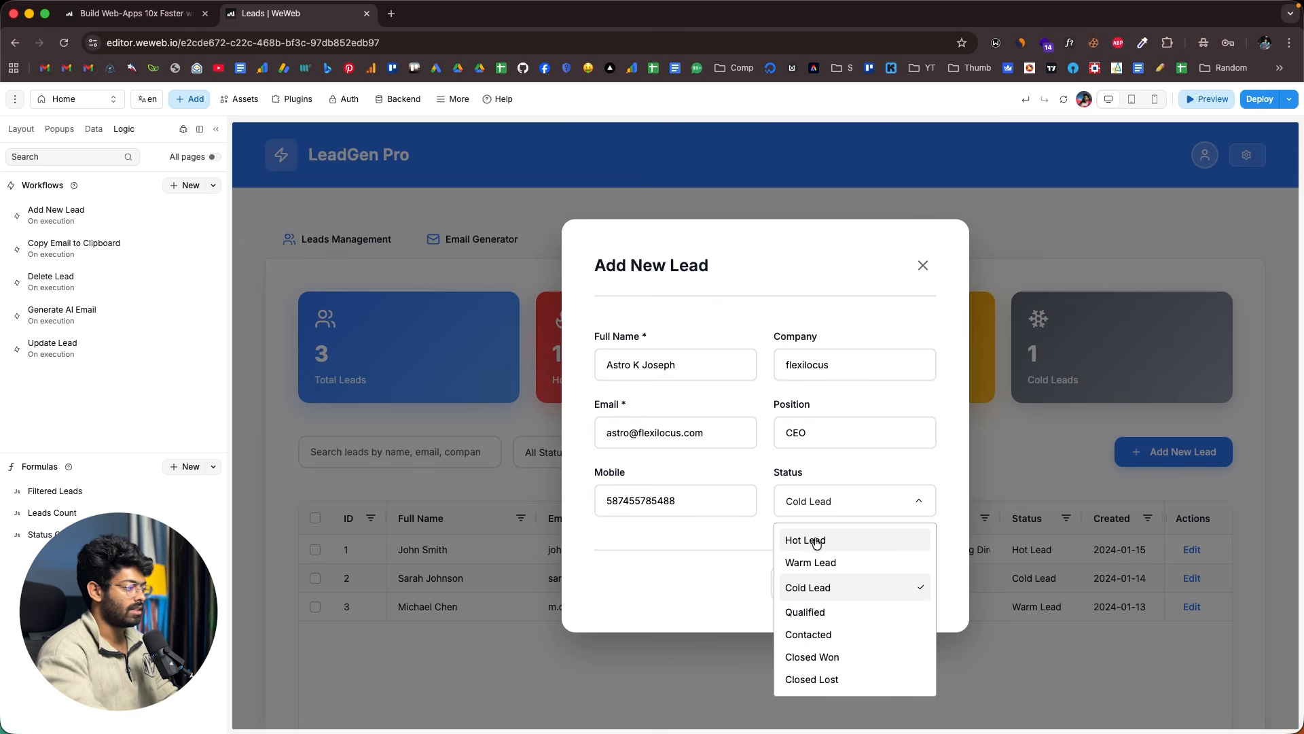
{"action": "left_click", "coordinate": [844, 540]}
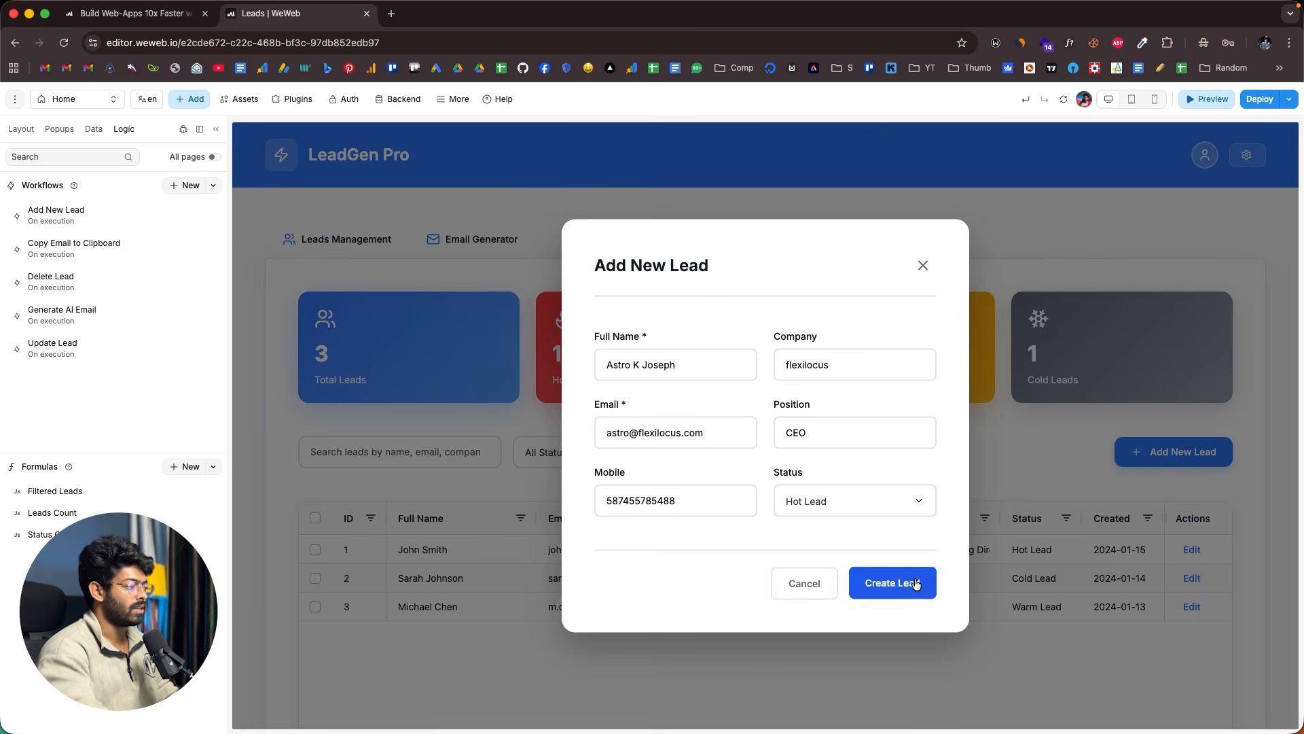
{"action": "left_click", "coordinate": [910, 582]}
{"action": "scroll", "coordinate": [543, 577], "scroll_direction": "down", "scroll_amount": 2}
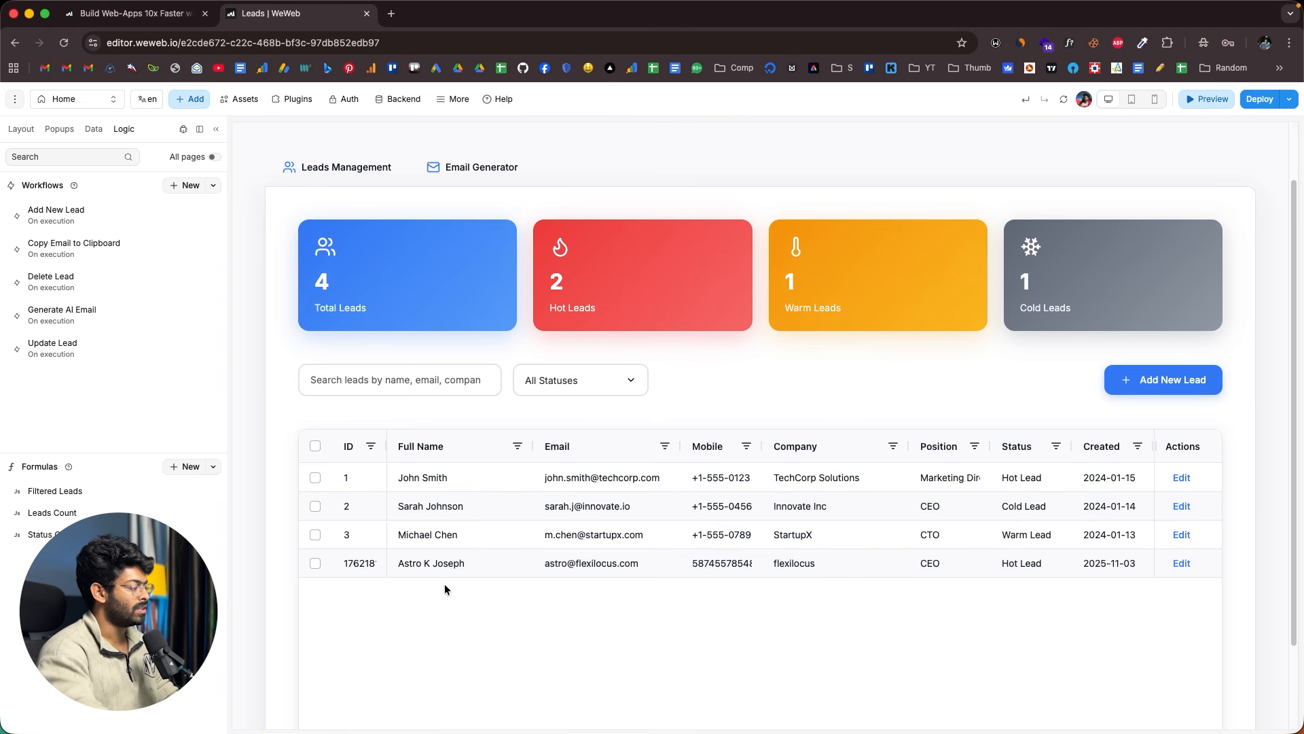
{"action": "left_click_drag", "start_coordinate": [399, 566], "coordinate": [1037, 590]}
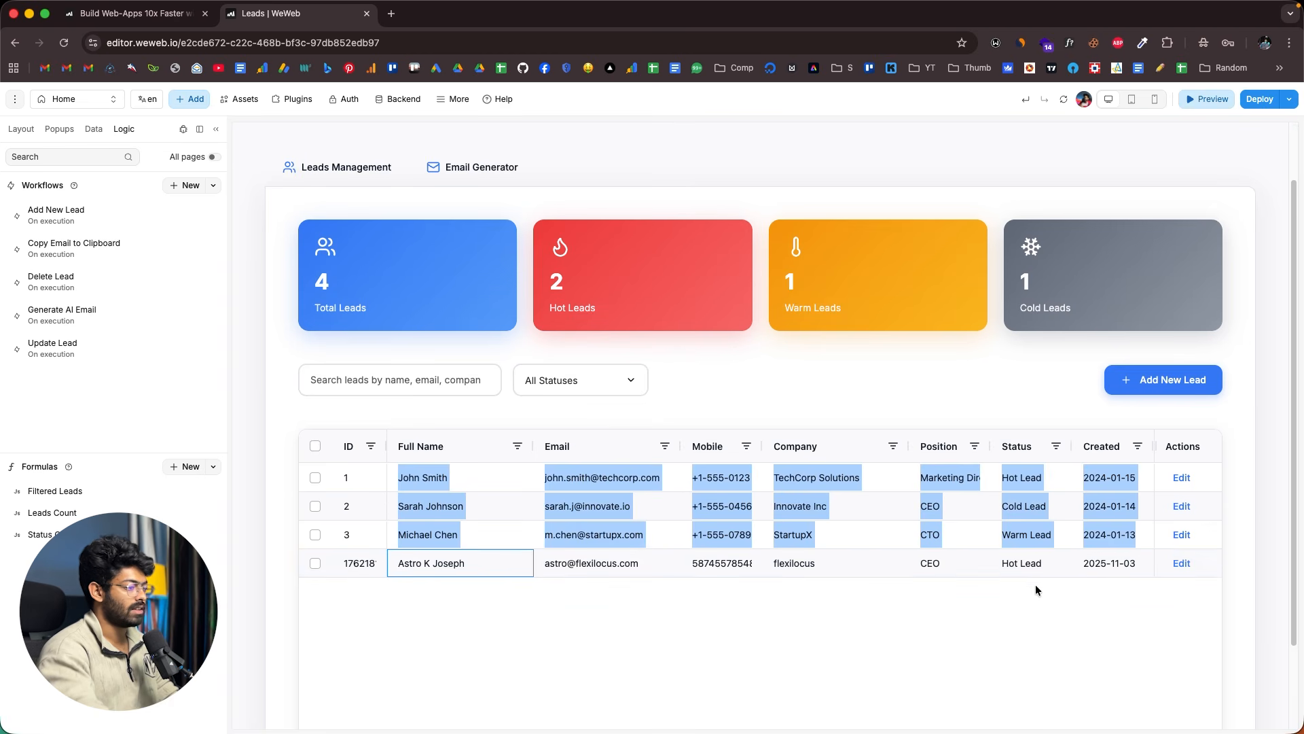
- Open the newly added lead's edit form, then close it without saving
{"action": "left_click", "coordinate": [1097, 625]}
{"action": "left_click", "coordinate": [1175, 564]}
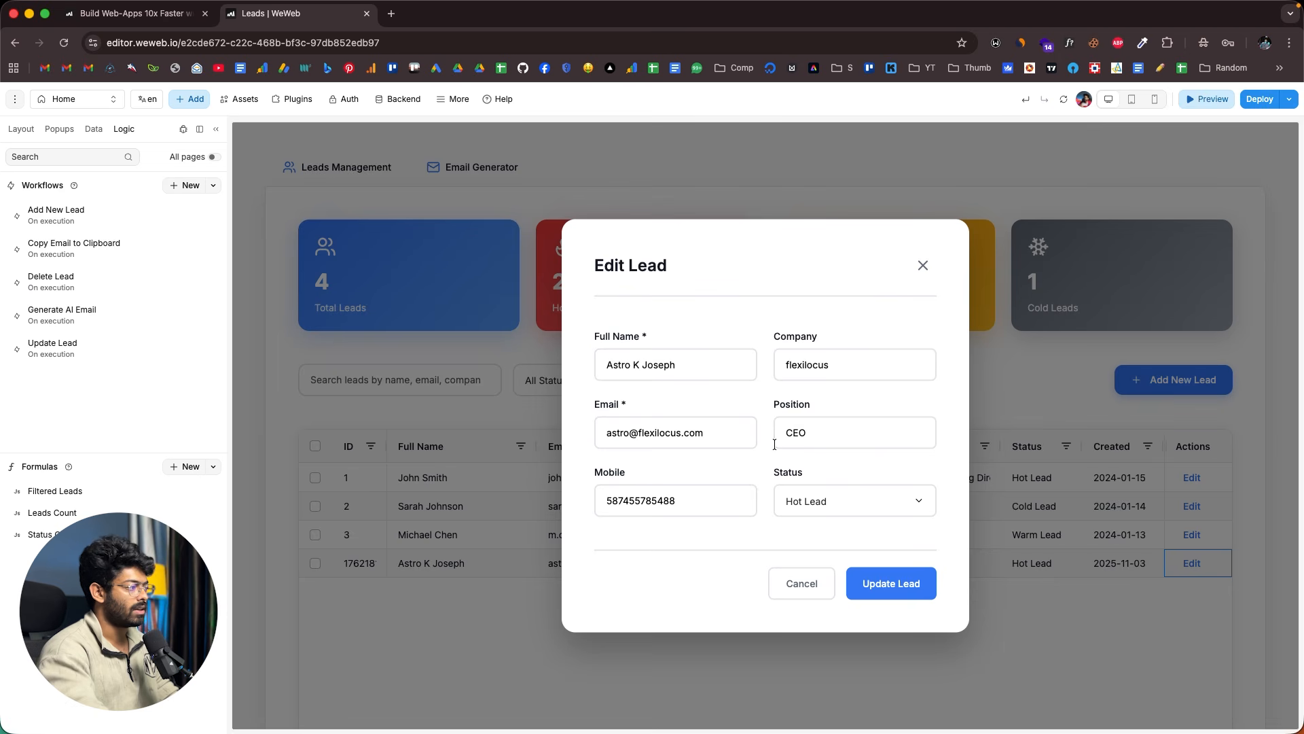
{"action": "left_click_drag", "start_coordinate": [691, 369], "coordinate": [635, 367]}
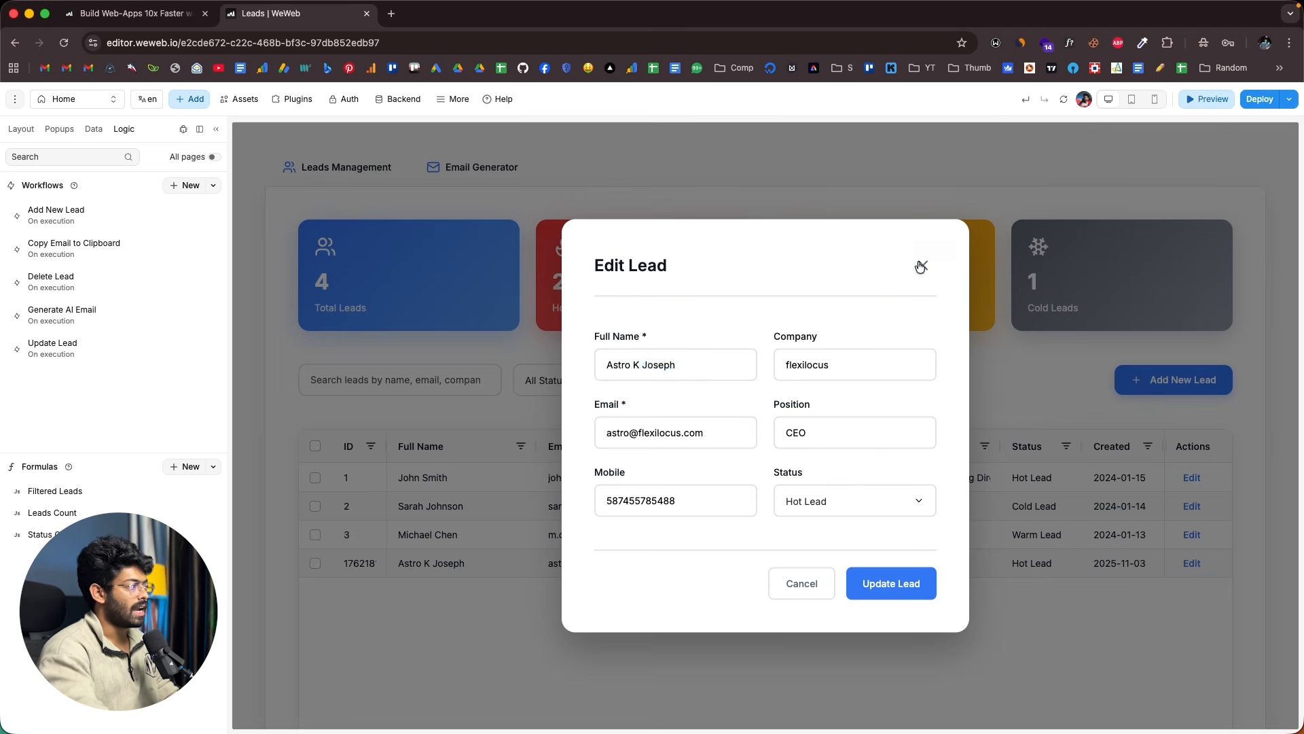
{"action": "left_click", "coordinate": [921, 266]}
{"action": "scroll", "coordinate": [763, 312], "scroll_direction": "up", "scroll_amount": 2}
- Show the Email Generator section and open its Select Lead list
{"action": "left_click", "coordinate": [481, 239]}
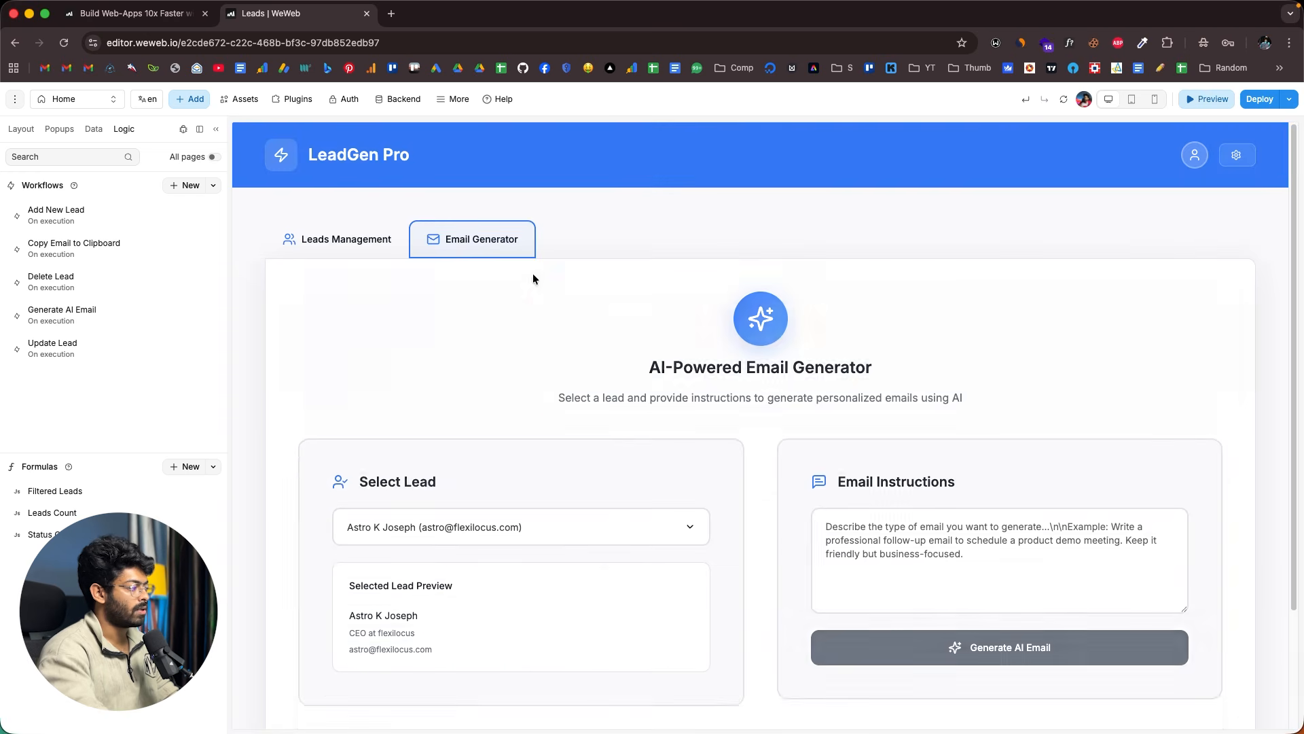
{"action": "scroll", "coordinate": [562, 429], "scroll_direction": "down", "scroll_amount": 1}
{"action": "left_click", "coordinate": [514, 476]}
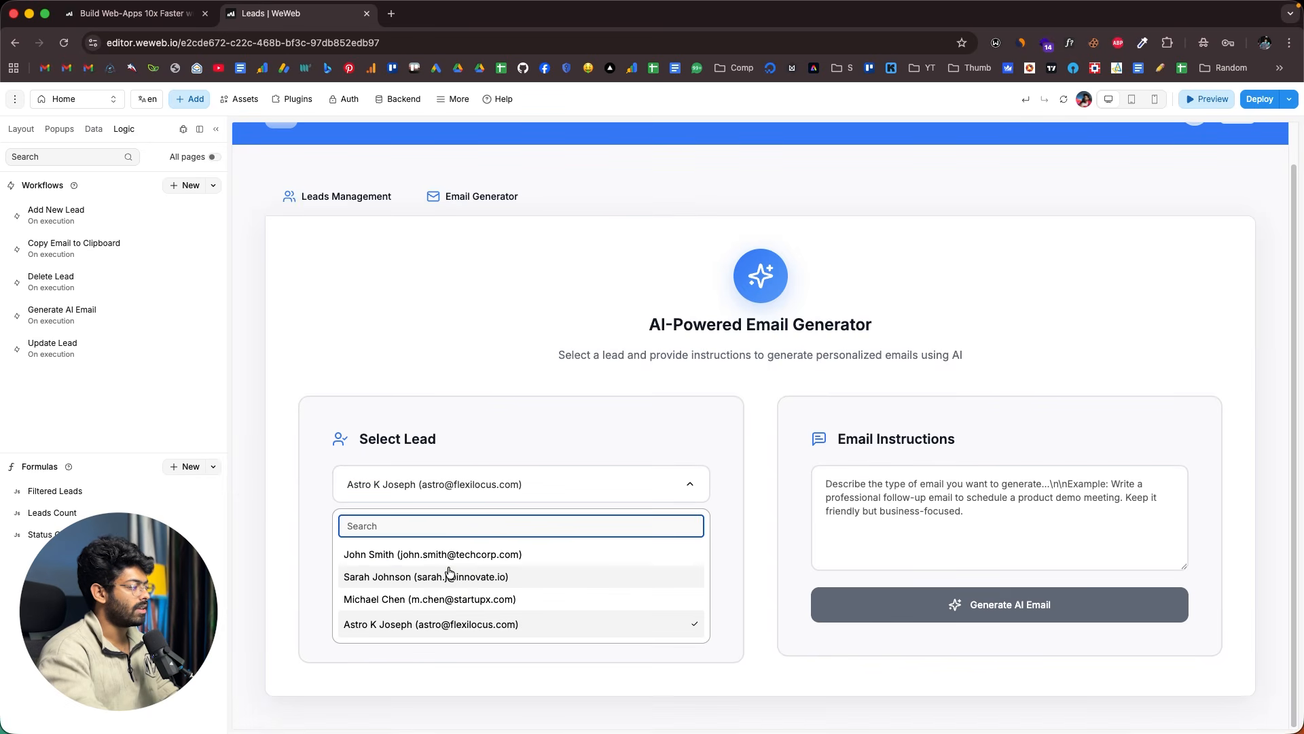
{"action": "scroll", "coordinate": [442, 421], "scroll_direction": "up", "scroll_amount": 1}
- Open and cancel the first lead's edit form in Leads Management, then return to Email Generator
{"action": "left_click", "coordinate": [353, 243]}
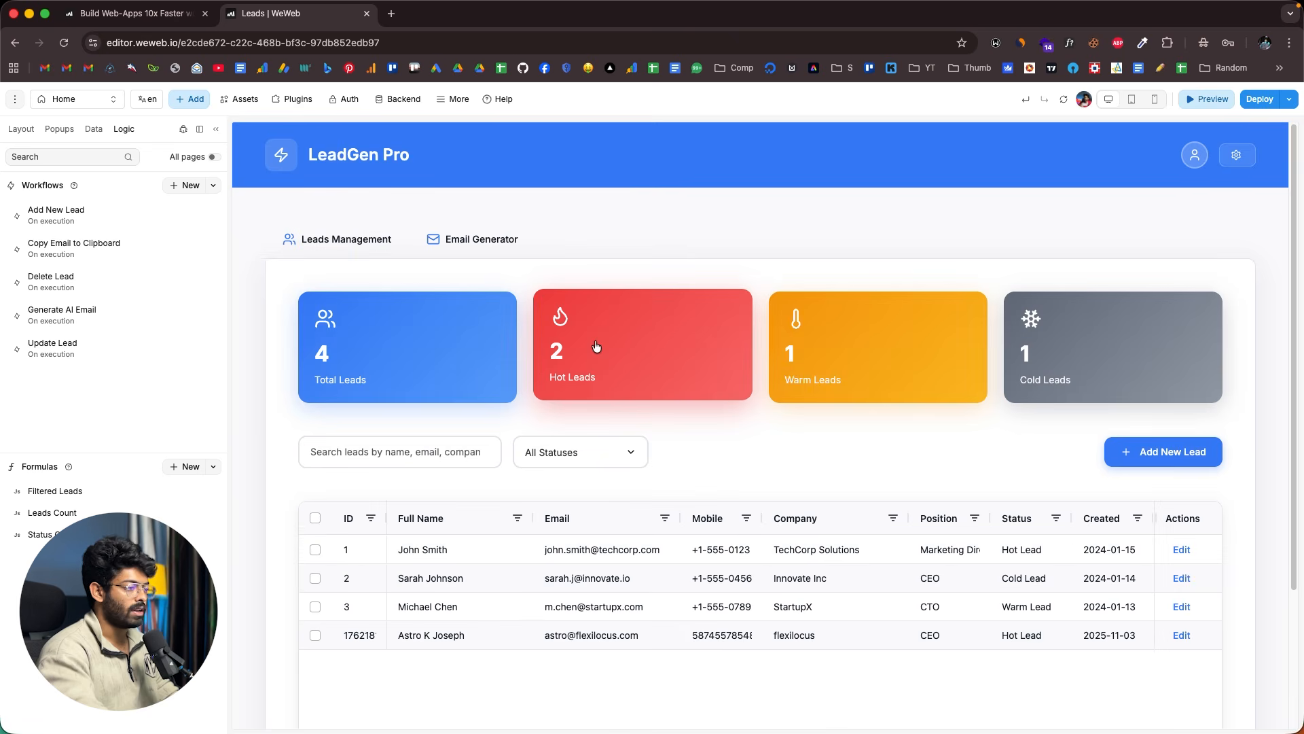
{"action": "left_click", "coordinate": [1182, 549]}
{"action": "left_click", "coordinate": [800, 582]}
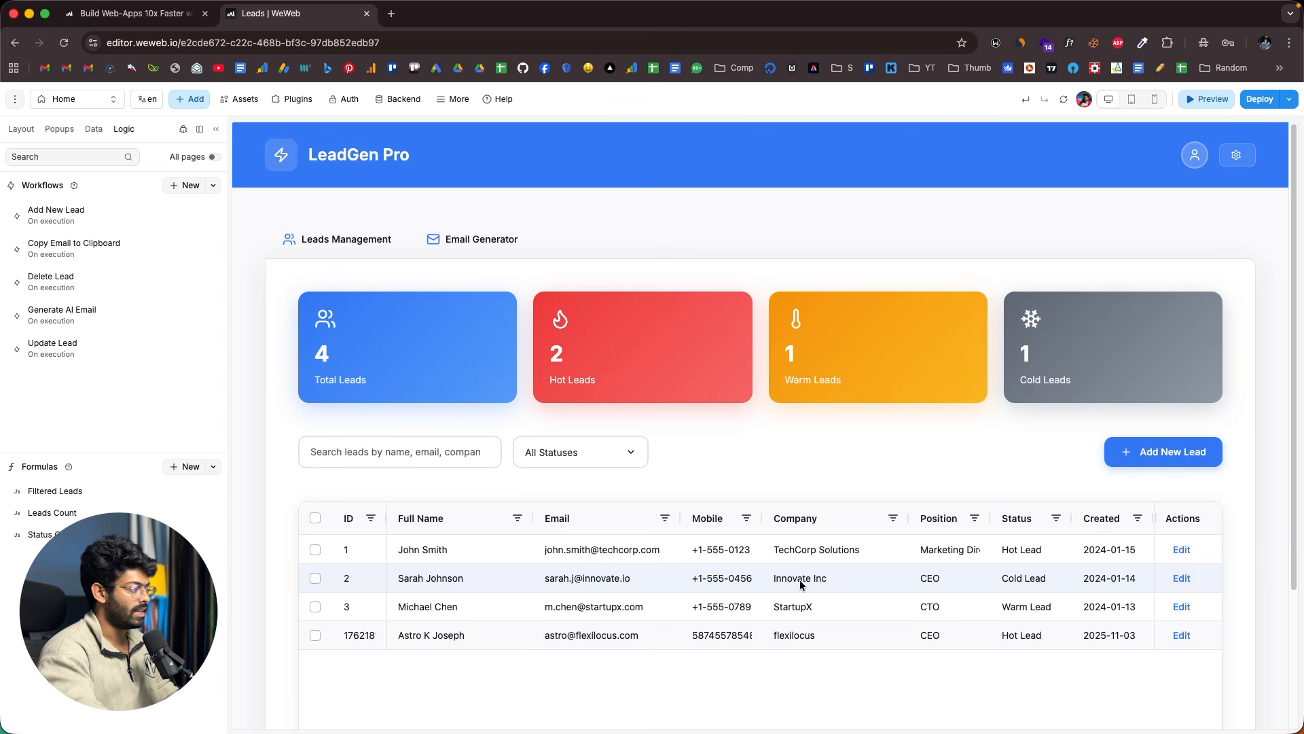
{"action": "left_click", "coordinate": [459, 240]}
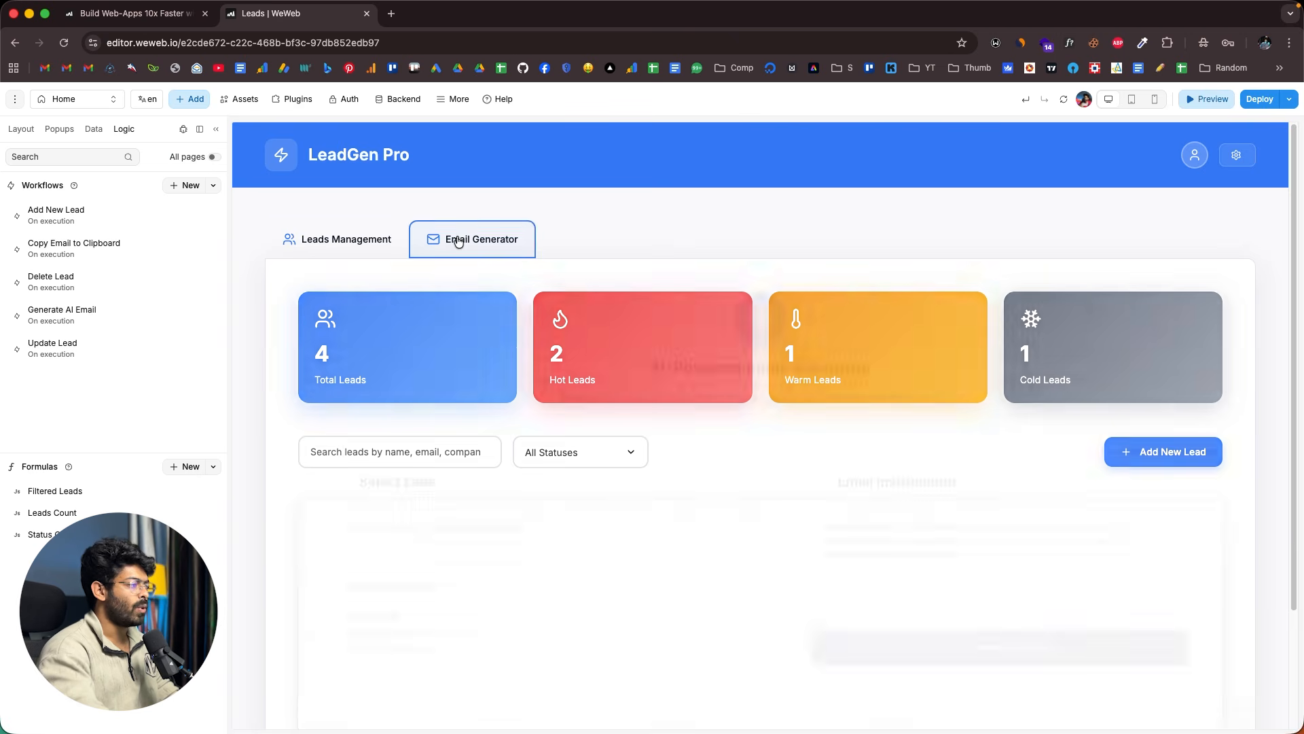
{"action": "scroll", "coordinate": [792, 372], "scroll_direction": "down", "scroll_amount": 1}
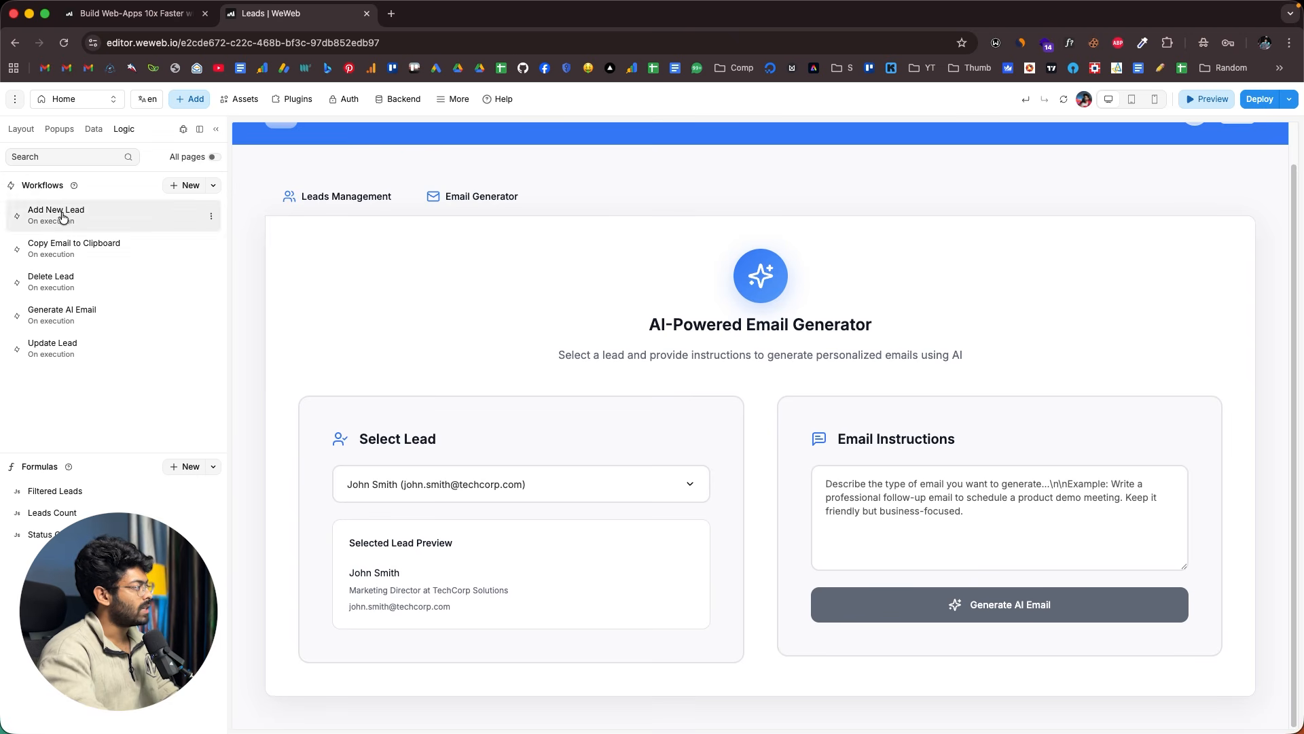
- Open the Generate AI Email workflow and read through its description text
{"action": "left_click", "coordinate": [93, 320]}
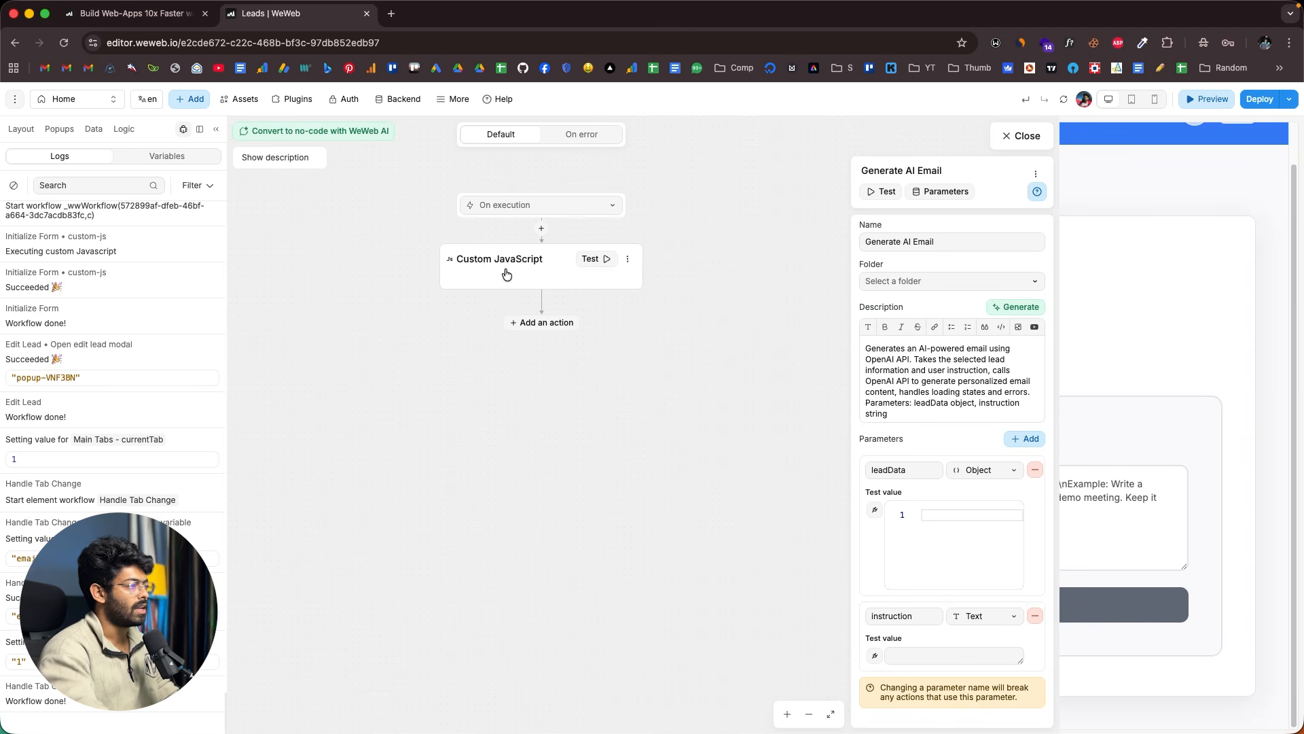
{"action": "left_click_drag", "start_coordinate": [868, 352], "coordinate": [972, 404]}
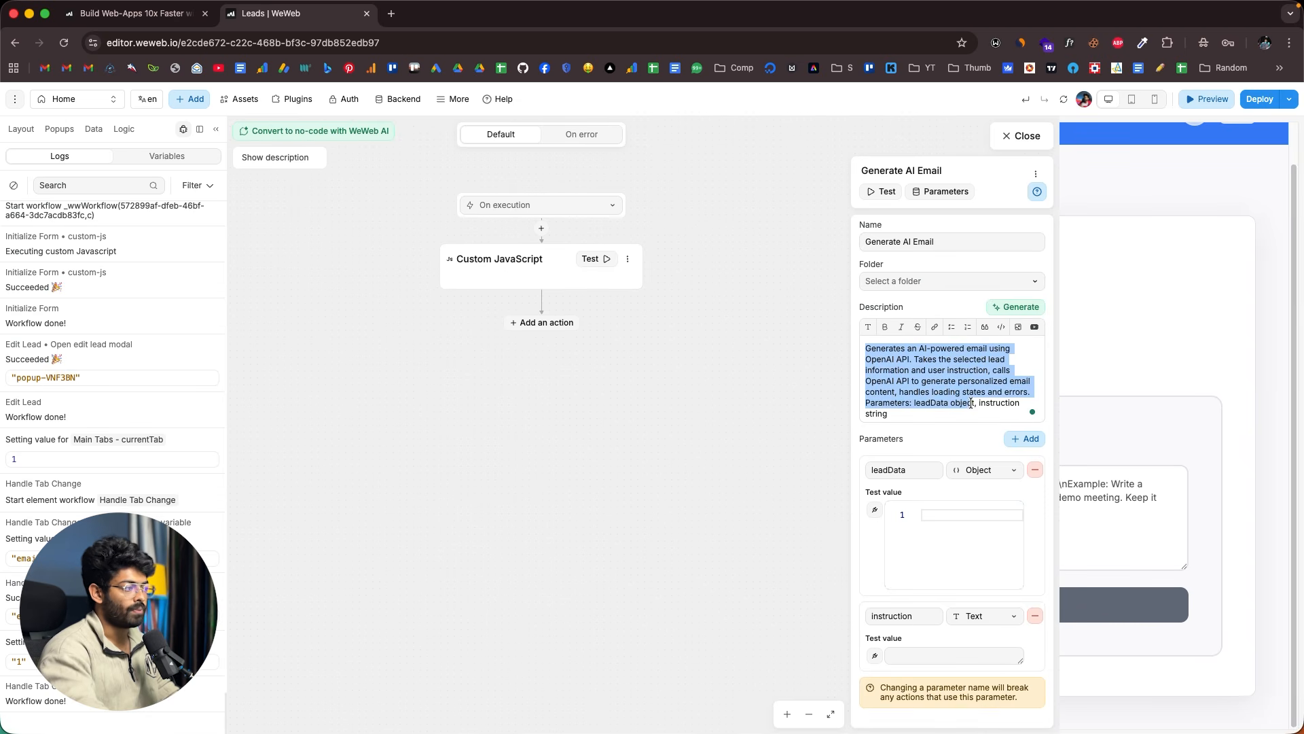
{"action": "left_click", "coordinate": [937, 390]}
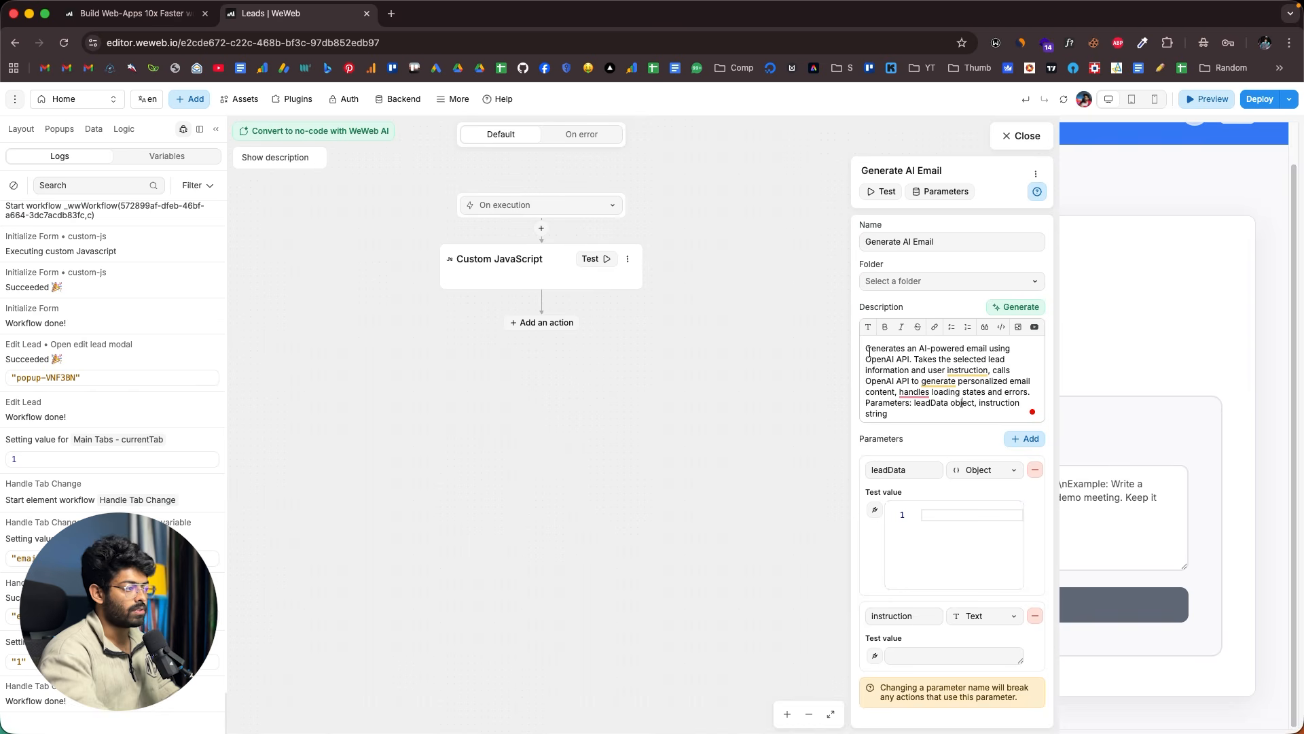
{"action": "left_click_drag", "start_coordinate": [865, 348], "coordinate": [910, 411]}
{"action": "left_click", "coordinate": [910, 411]}
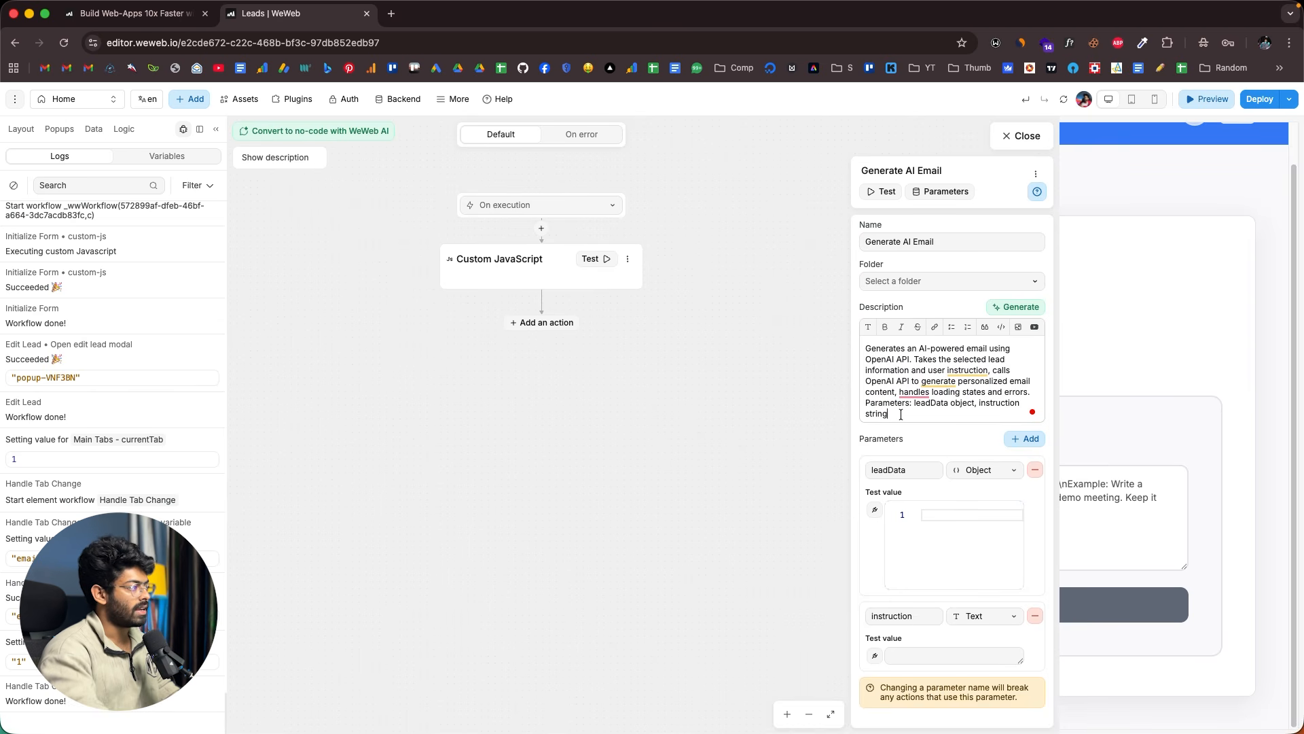
{"action": "left_click", "coordinate": [495, 274]}
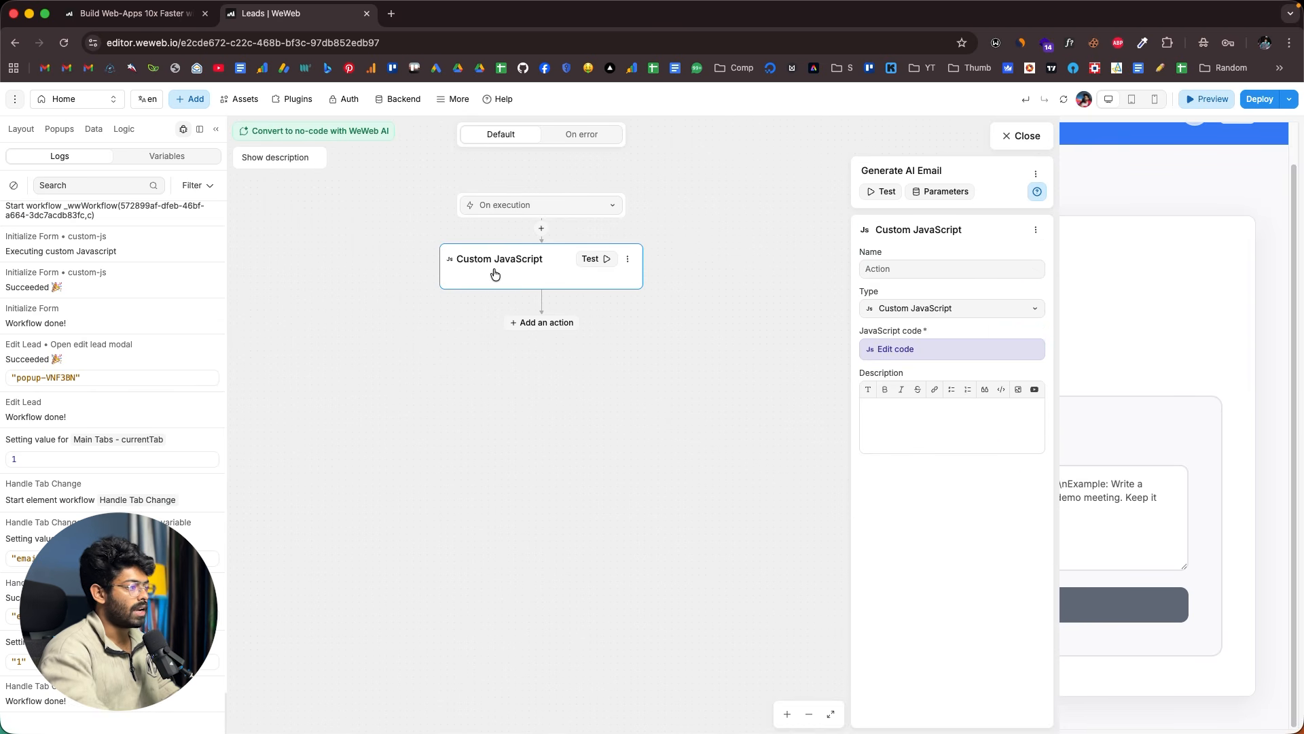
{"action": "left_click", "coordinate": [895, 349]}
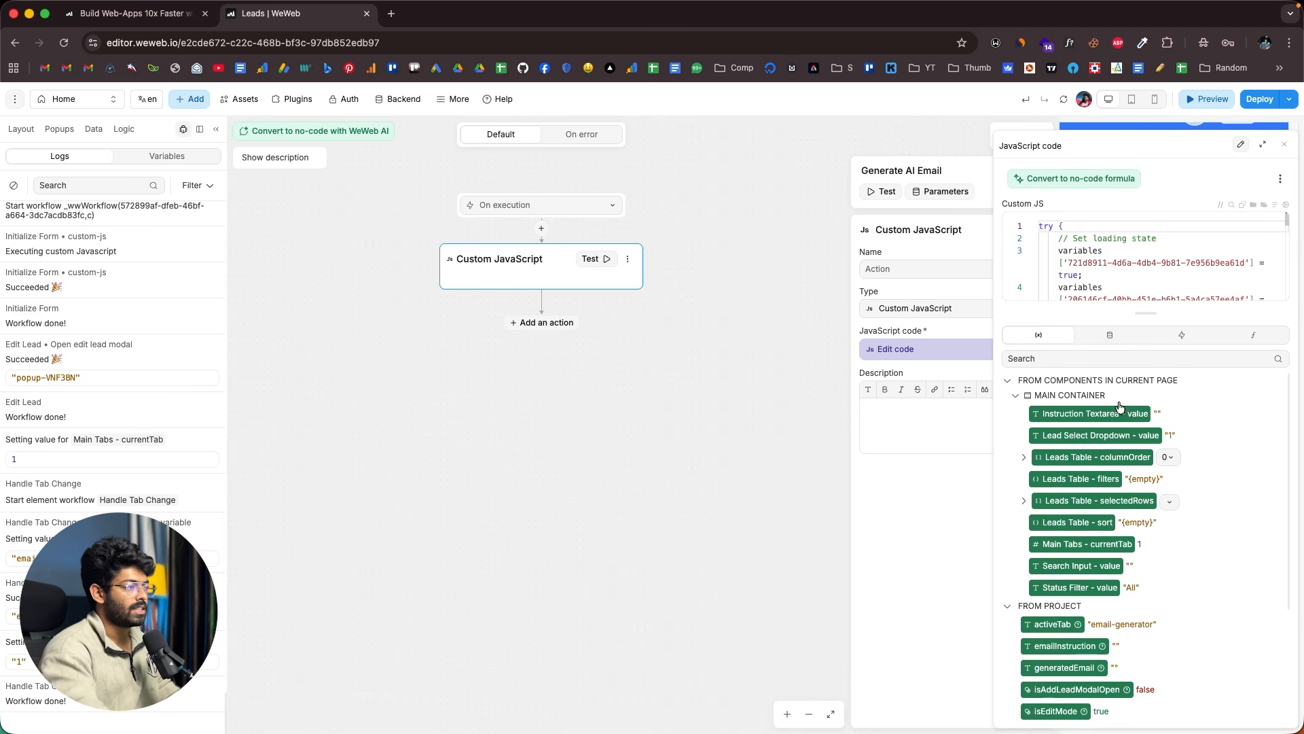
{"action": "scroll", "coordinate": [1120, 284], "scroll_direction": "down", "scroll_amount": 3}
{"action": "scroll", "coordinate": [1120, 284], "scroll_direction": "down", "scroll_amount": 15}
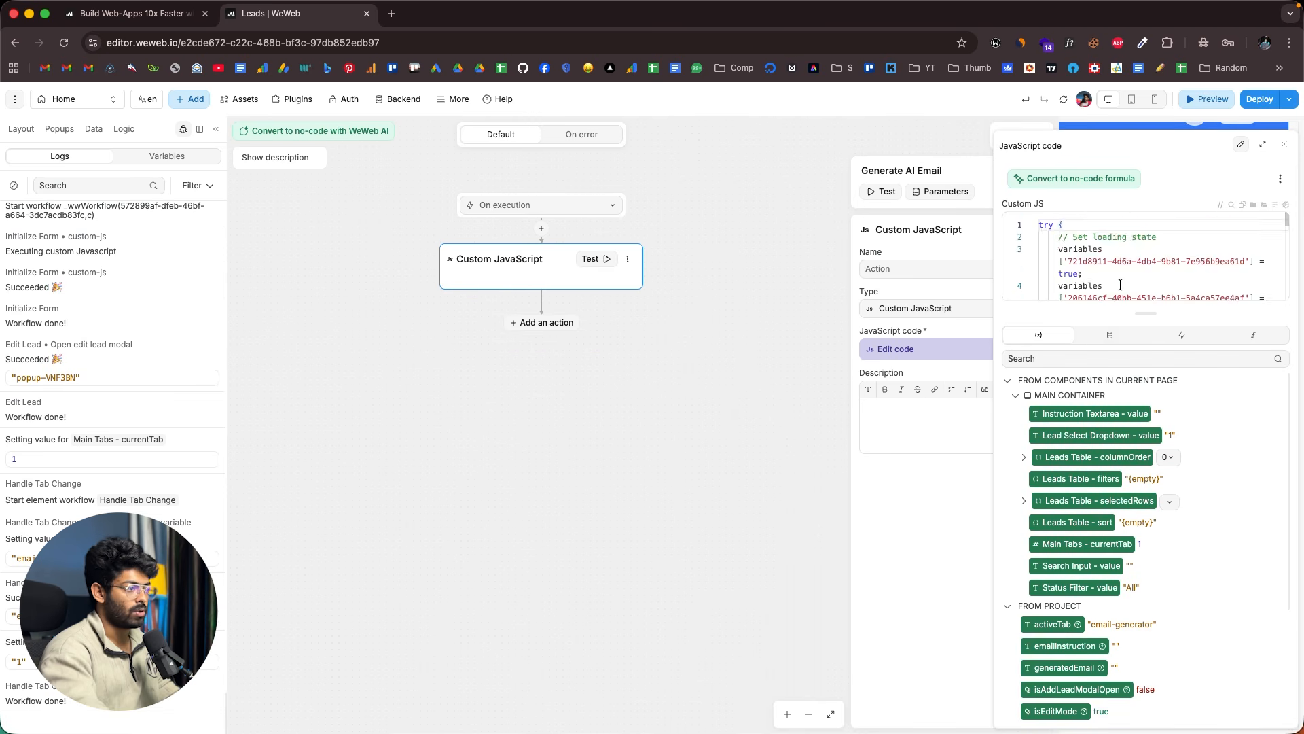
{"action": "scroll", "coordinate": [1120, 284], "scroll_direction": "down", "scroll_amount": 6}
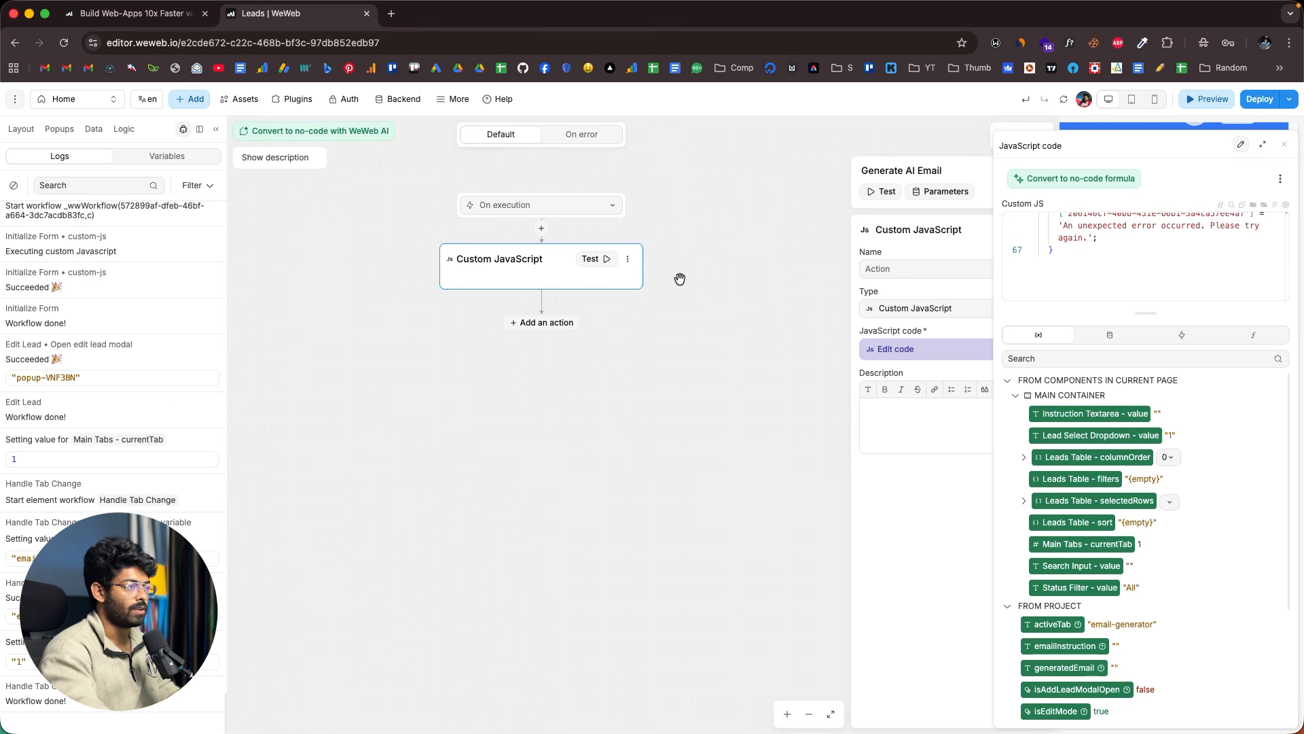
{"action": "scroll", "coordinate": [1097, 252], "scroll_direction": "up", "scroll_amount": 1}
{"action": "scroll", "coordinate": [1097, 251], "scroll_direction": "up", "scroll_amount": 20}
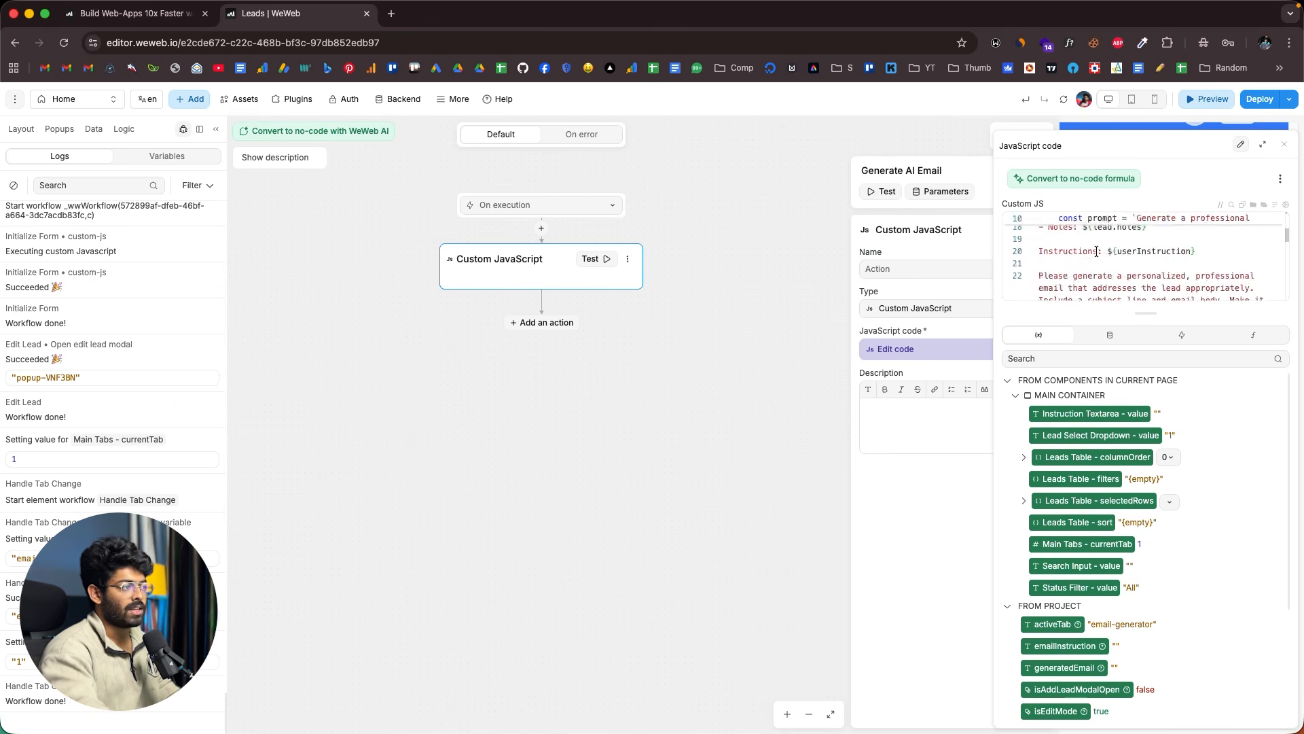
{"action": "scroll", "coordinate": [1097, 251], "scroll_direction": "down", "scroll_amount": 5}
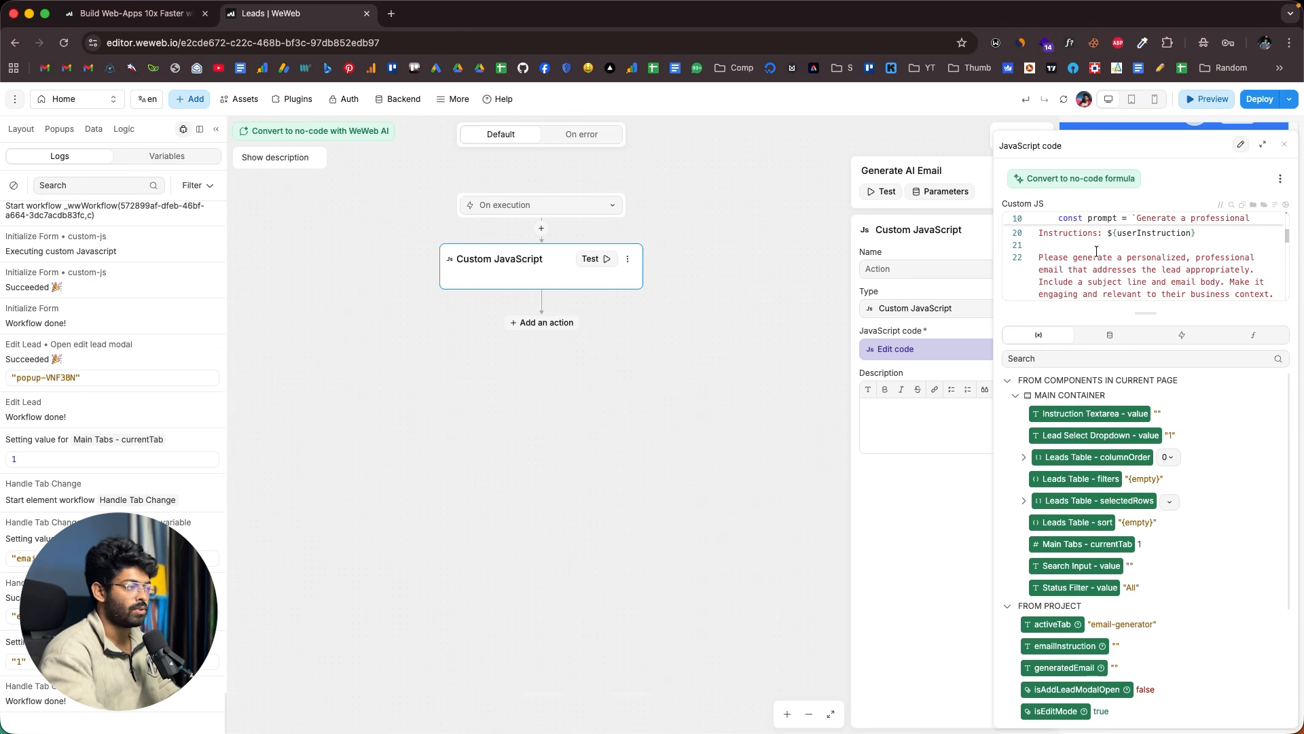
{"action": "scroll", "coordinate": [1097, 251], "scroll_direction": "down", "scroll_amount": 8}
{"action": "left_click", "coordinate": [752, 302]}
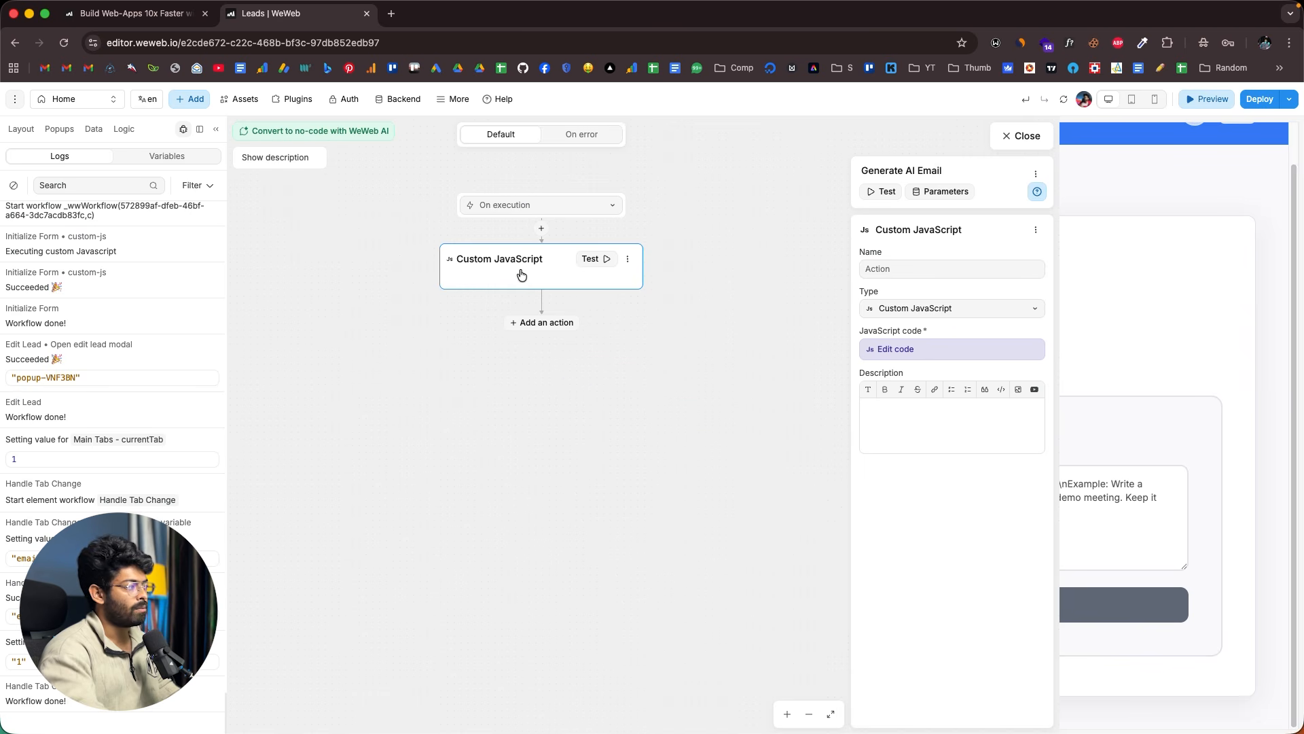
{"action": "left_click", "coordinate": [938, 348]}
{"action": "scroll", "coordinate": [1103, 269], "scroll_direction": "down", "scroll_amount": 12}
{"action": "scroll", "coordinate": [1101, 268], "scroll_direction": "up", "scroll_amount": 20}
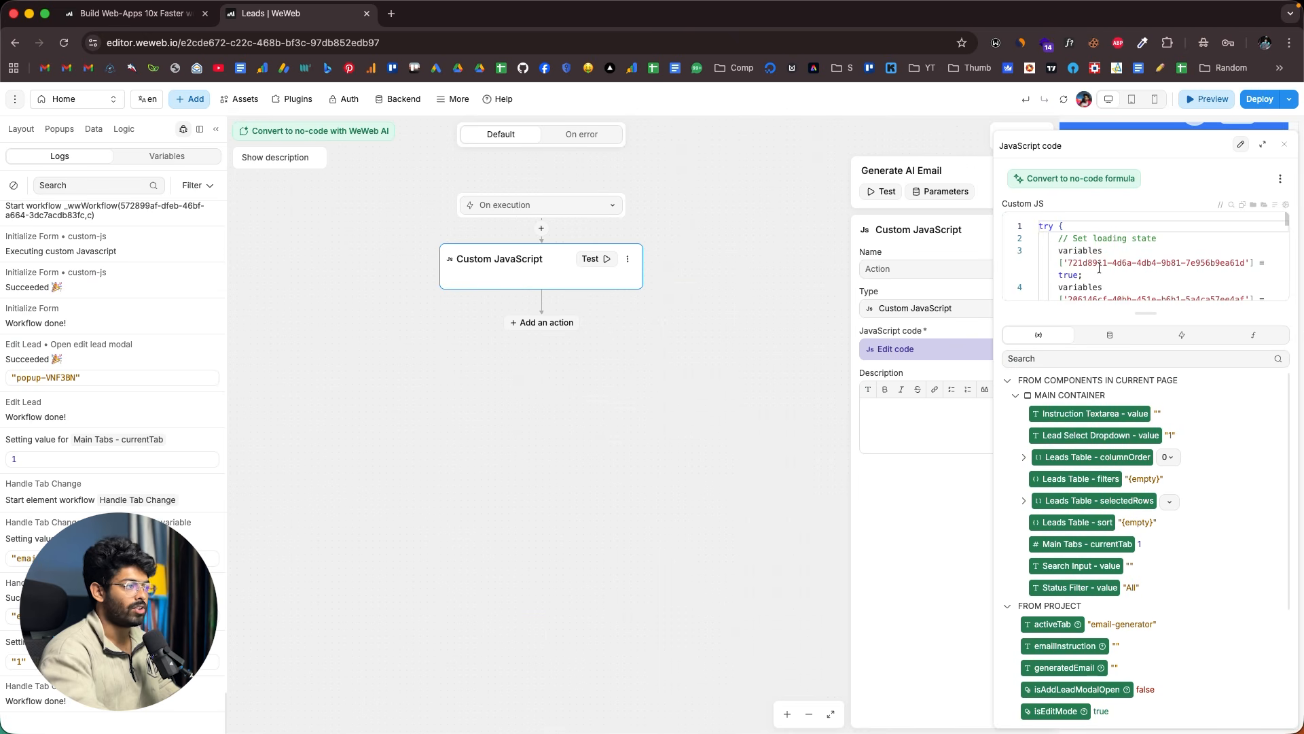
{"action": "scroll", "coordinate": [1098, 245], "scroll_direction": "down", "scroll_amount": 15}
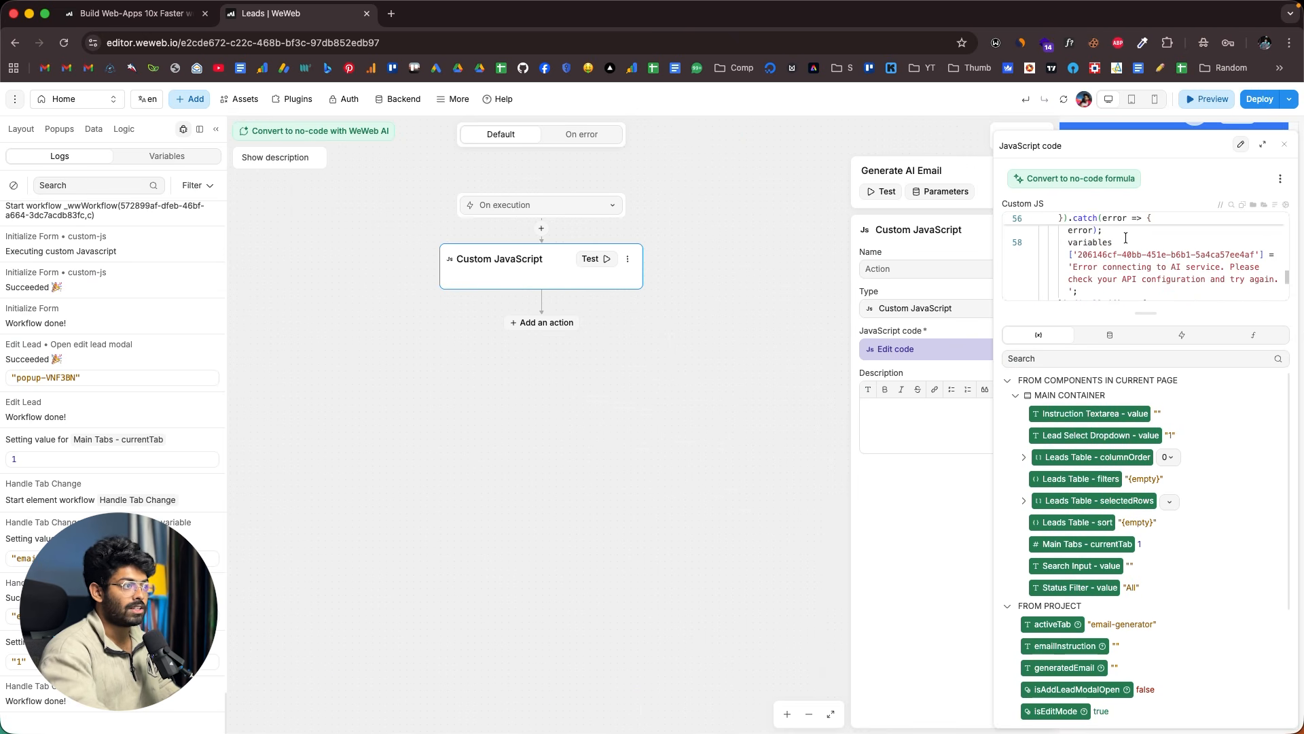
{"action": "left_click", "coordinate": [1284, 145]}
{"action": "left_click", "coordinate": [375, 224]}
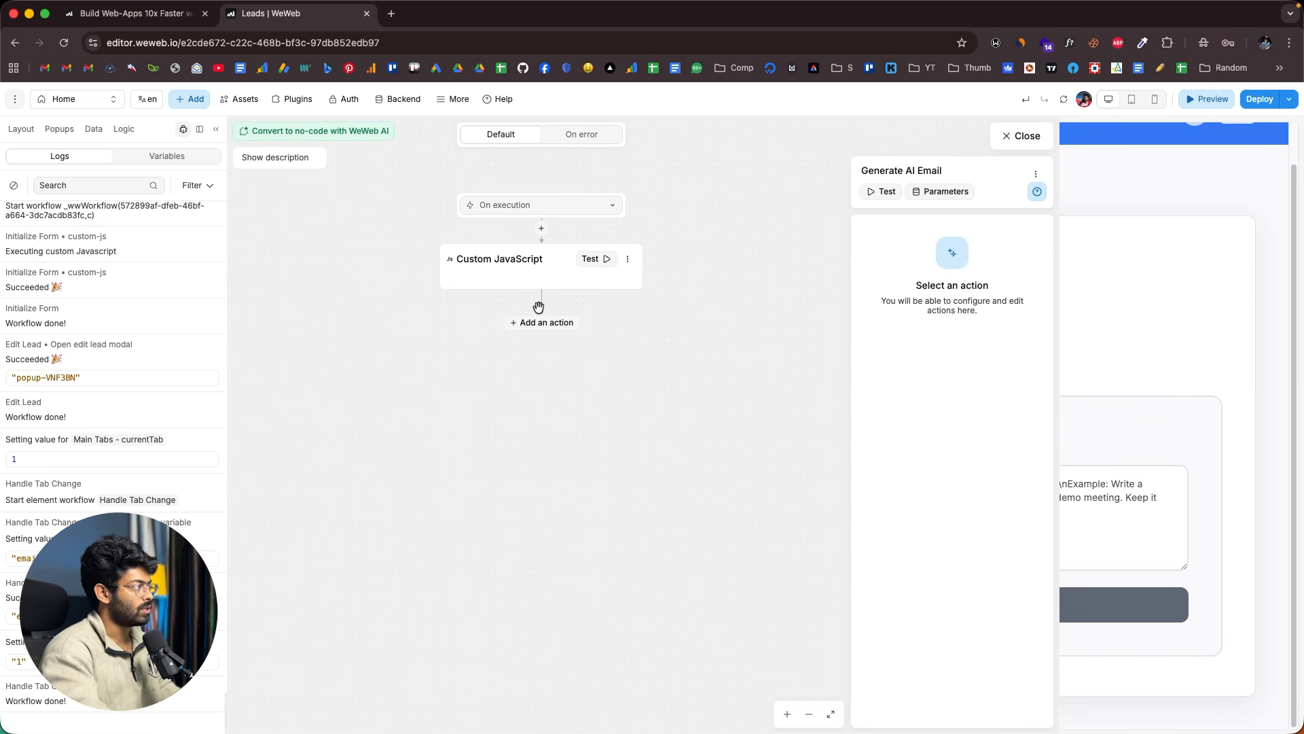
- Convert the Custom JavaScript action into eight no-code actions and inspect 'Set loading state to true'
{"action": "left_click", "coordinate": [341, 131]}
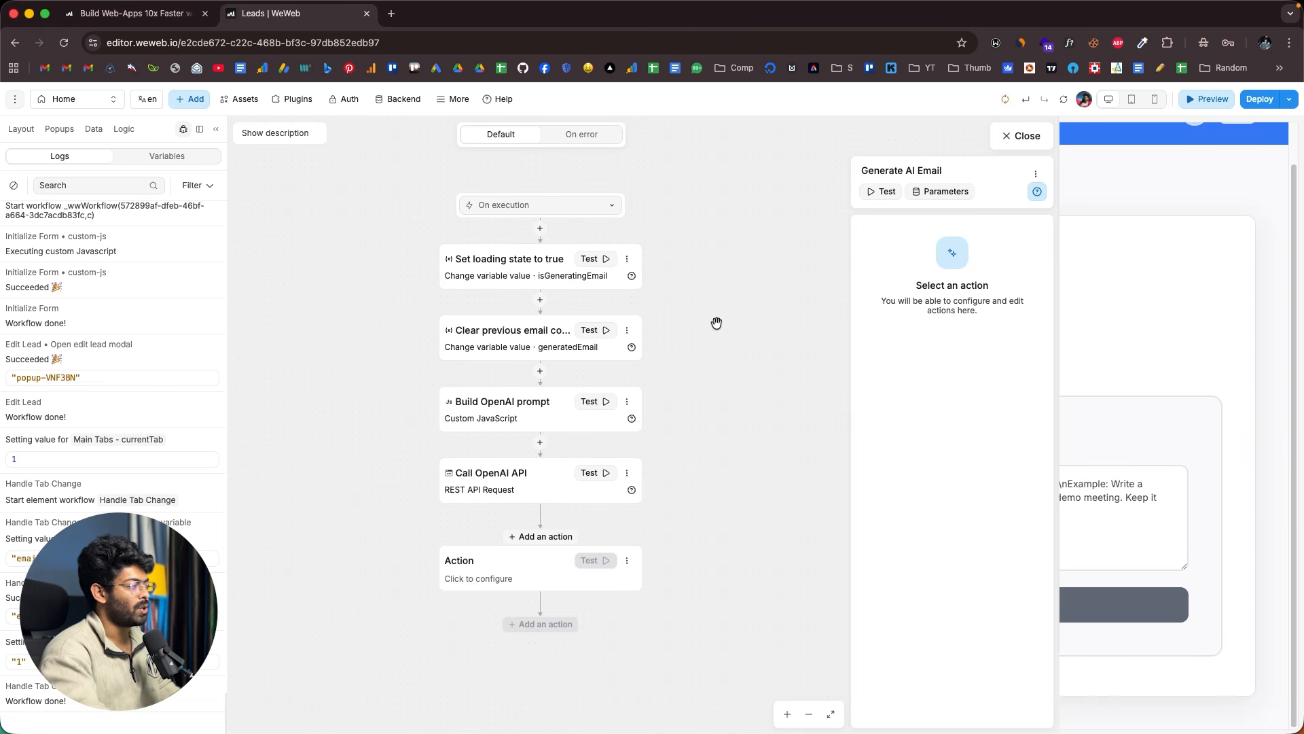
{"action": "scroll", "coordinate": [717, 324], "scroll_direction": "down", "scroll_amount": 1}
{"action": "scroll", "coordinate": [717, 323], "scroll_direction": "up", "scroll_amount": 1}
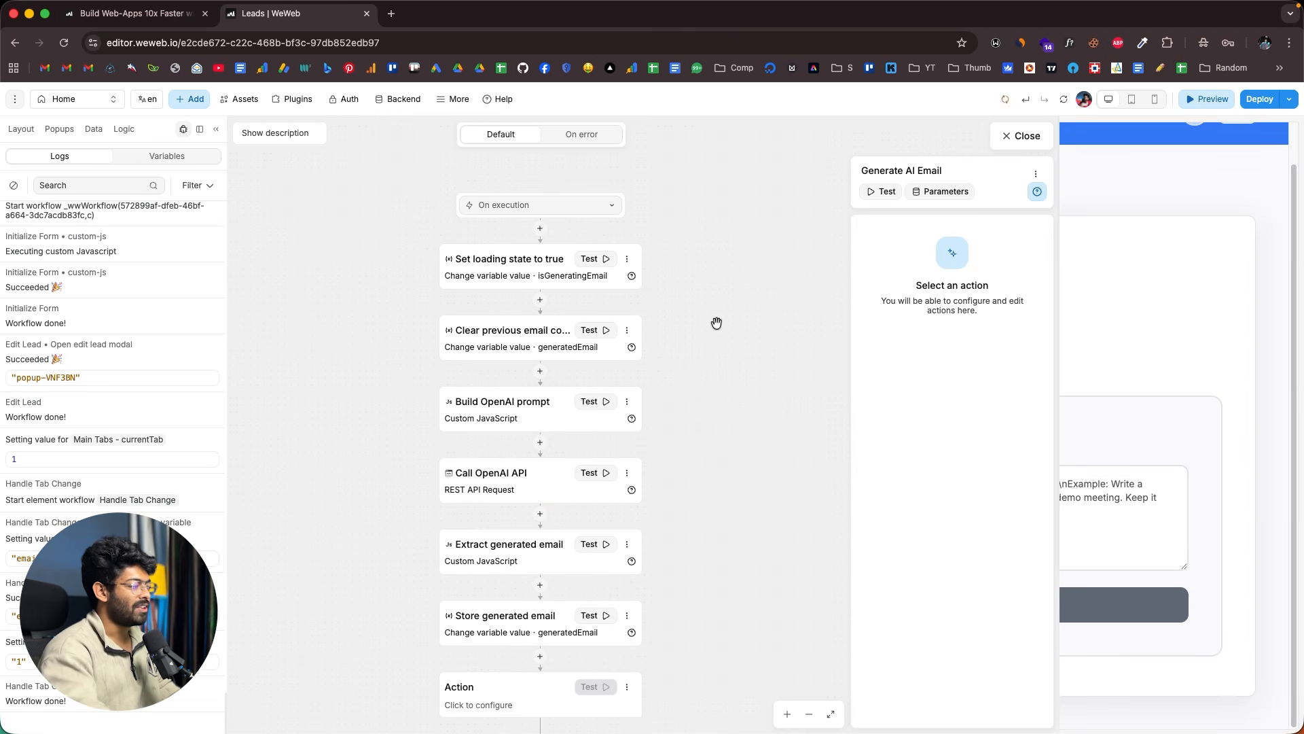
{"action": "scroll", "coordinate": [717, 324], "scroll_direction": "down", "scroll_amount": 4}
{"action": "scroll", "coordinate": [717, 323], "scroll_direction": "up", "scroll_amount": 4}
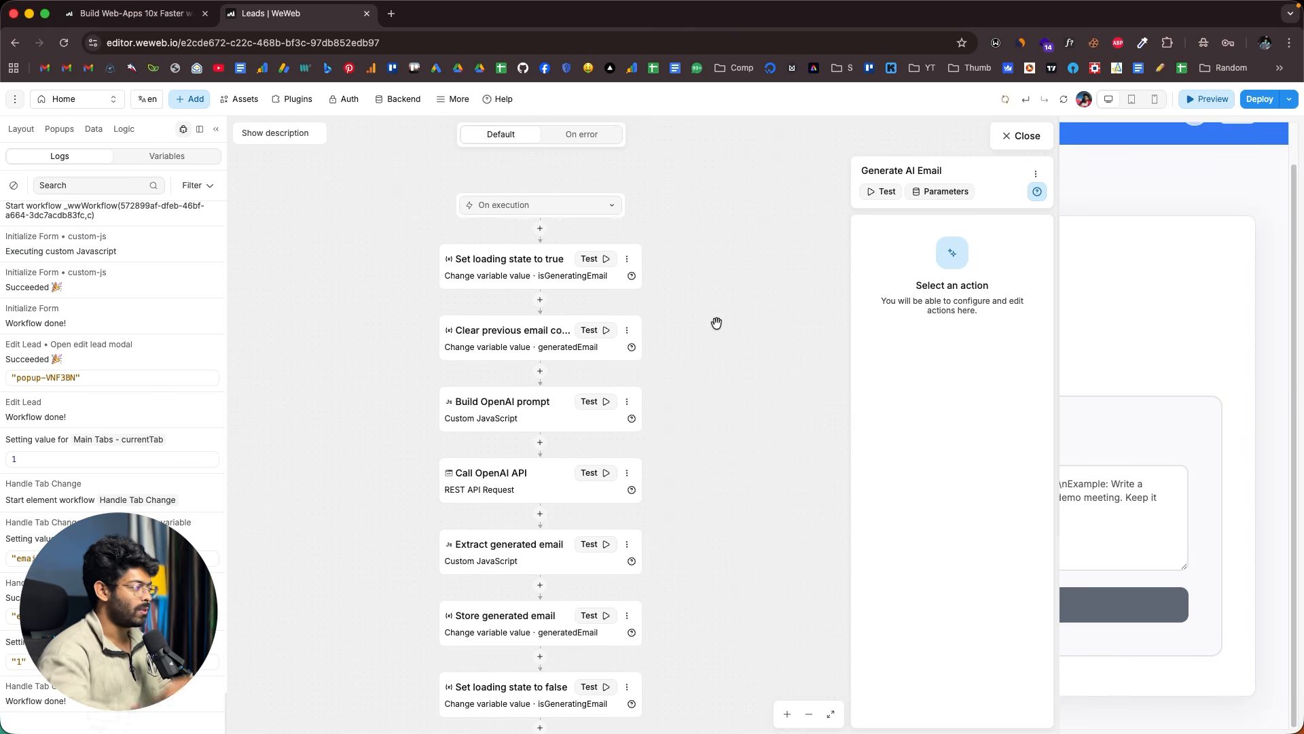
{"action": "scroll", "coordinate": [716, 323], "scroll_direction": "down", "scroll_amount": 2}
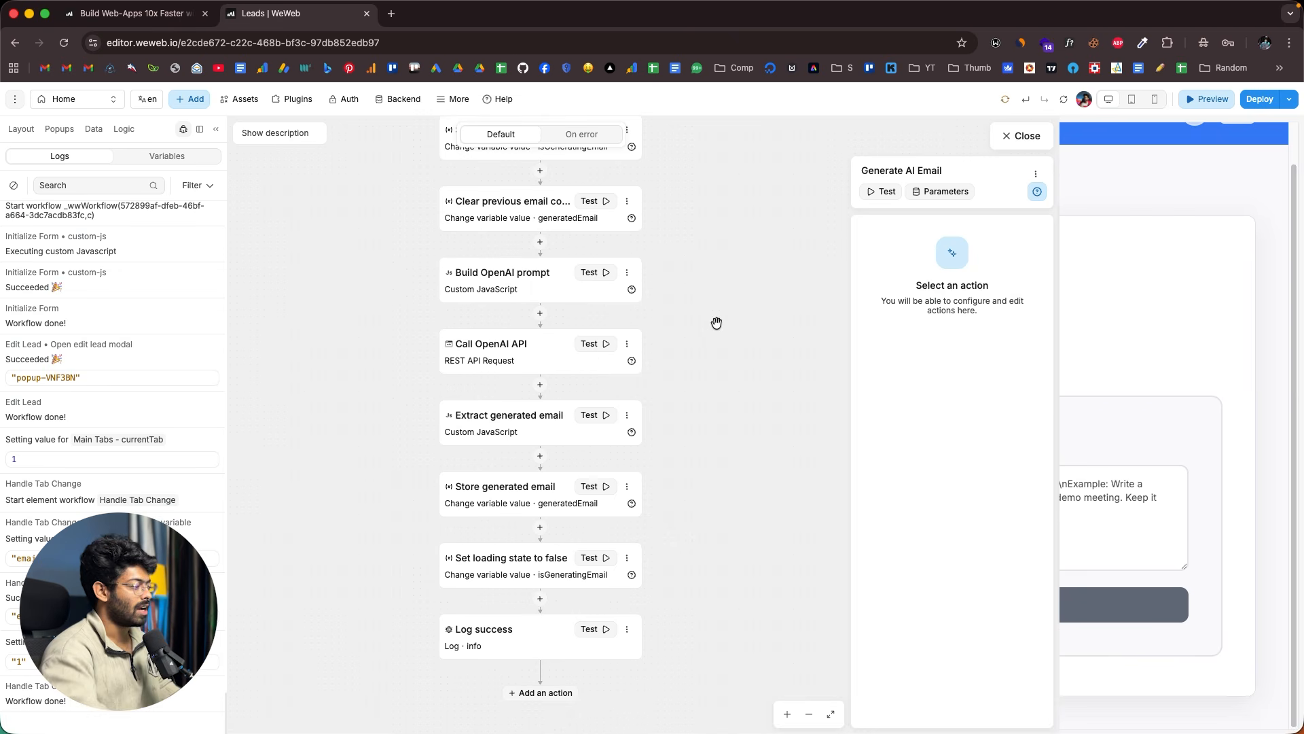
{"action": "scroll", "coordinate": [717, 323], "scroll_direction": "up", "scroll_amount": 2}
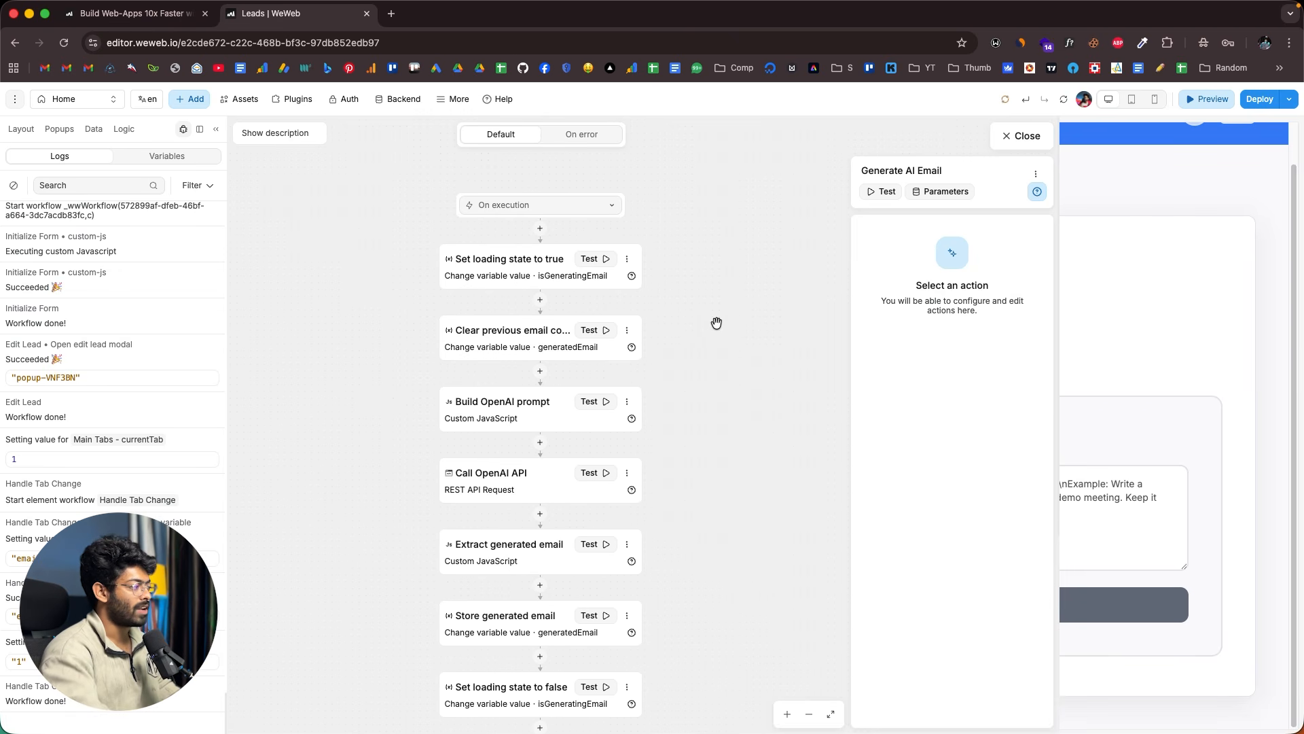
{"action": "scroll", "coordinate": [717, 324], "scroll_direction": "down", "scroll_amount": 4}
{"action": "scroll", "coordinate": [717, 323], "scroll_direction": "up", "scroll_amount": 2}
{"action": "scroll", "coordinate": [716, 323], "scroll_direction": "down", "scroll_amount": 2}
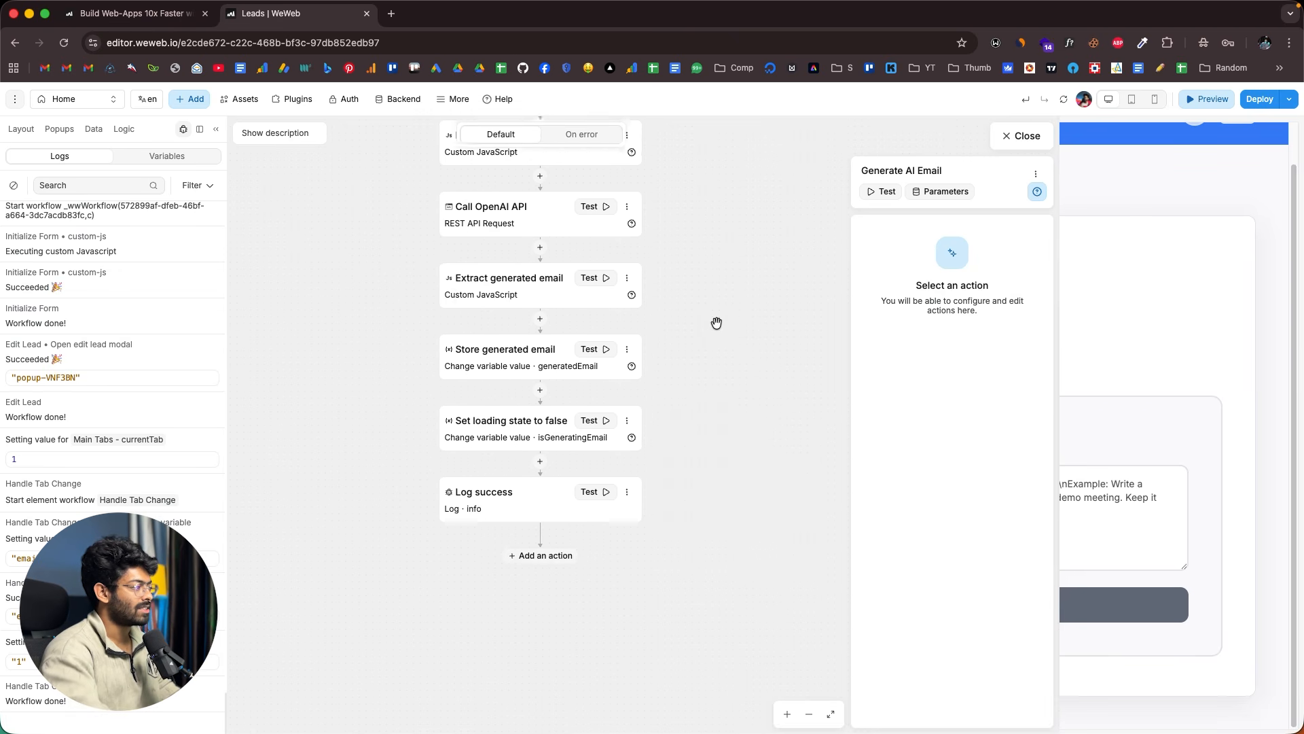
{"action": "scroll", "coordinate": [716, 323], "scroll_direction": "up", "scroll_amount": 2}
{"action": "scroll", "coordinate": [412, 279], "scroll_direction": "down", "scroll_amount": 2}
{"action": "scroll", "coordinate": [412, 279], "scroll_direction": "up", "scroll_amount": 4}
{"action": "left_click", "coordinate": [463, 270]}
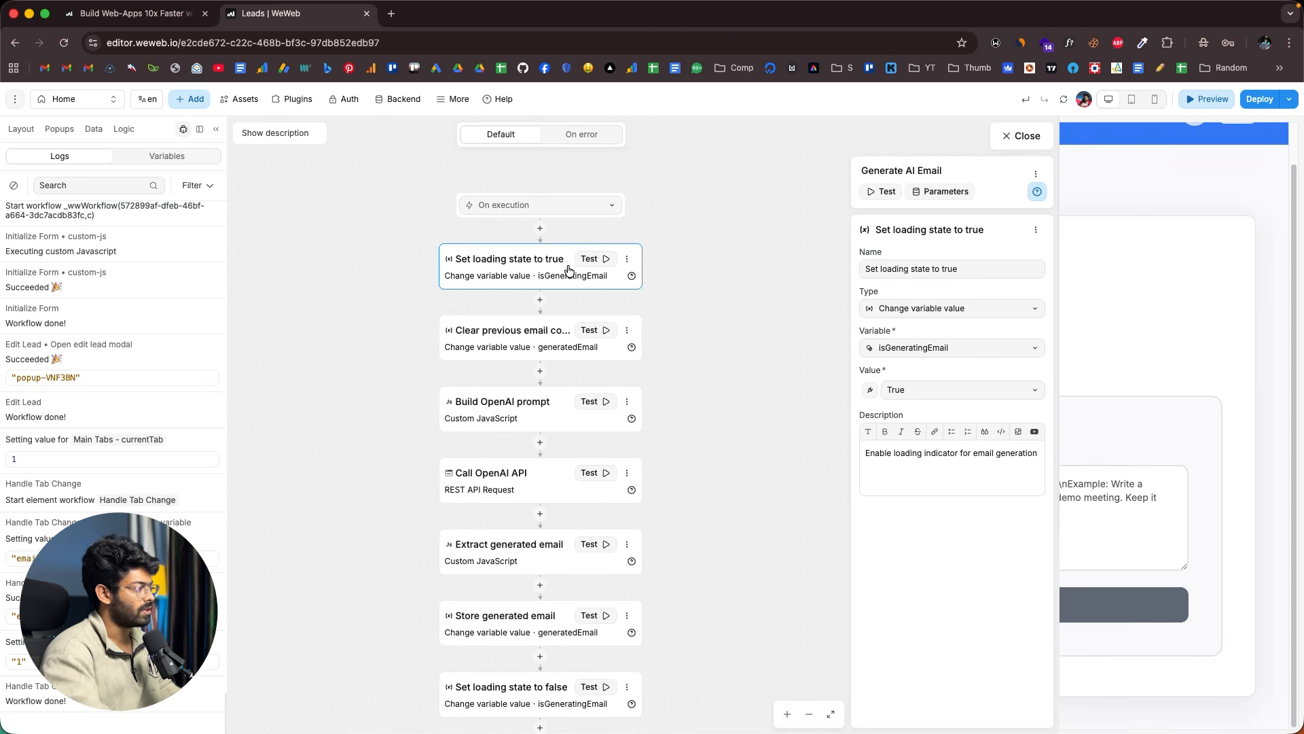
{"action": "left_click", "coordinate": [480, 343]}
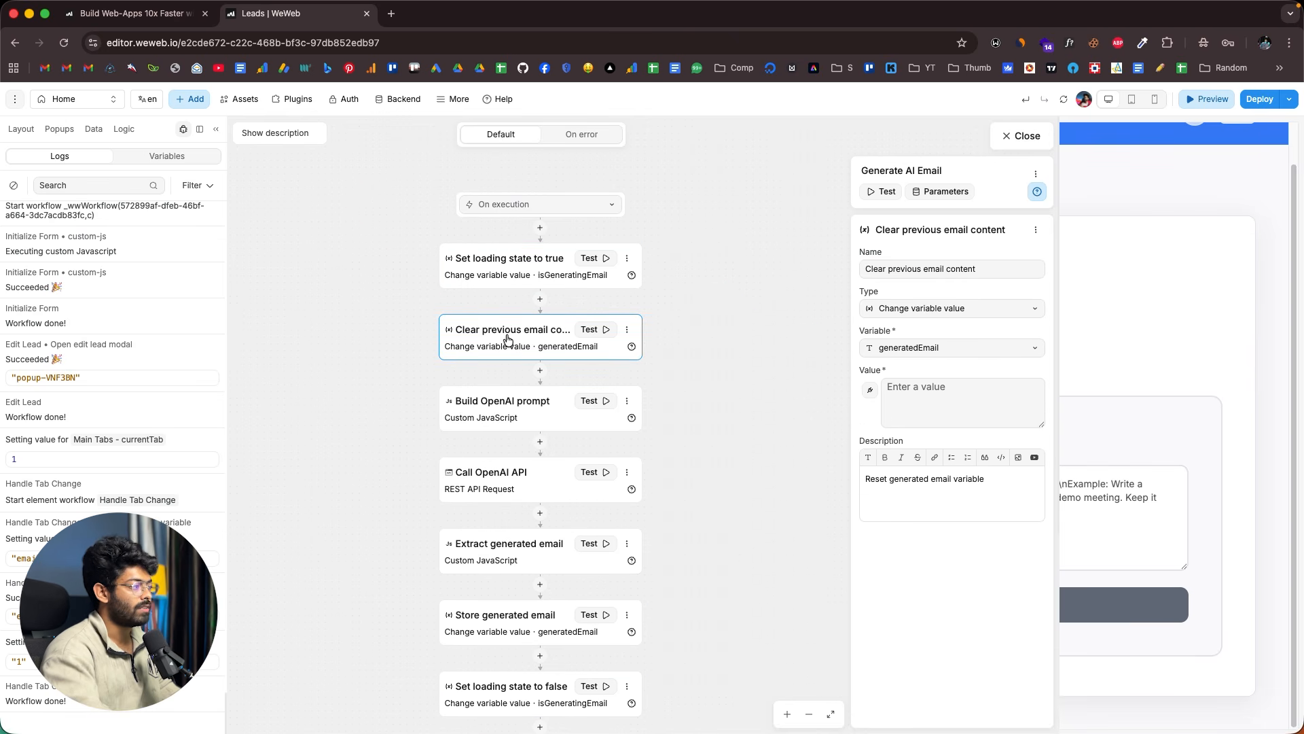
{"action": "scroll", "coordinate": [507, 339], "scroll_direction": "down", "scroll_amount": 2}
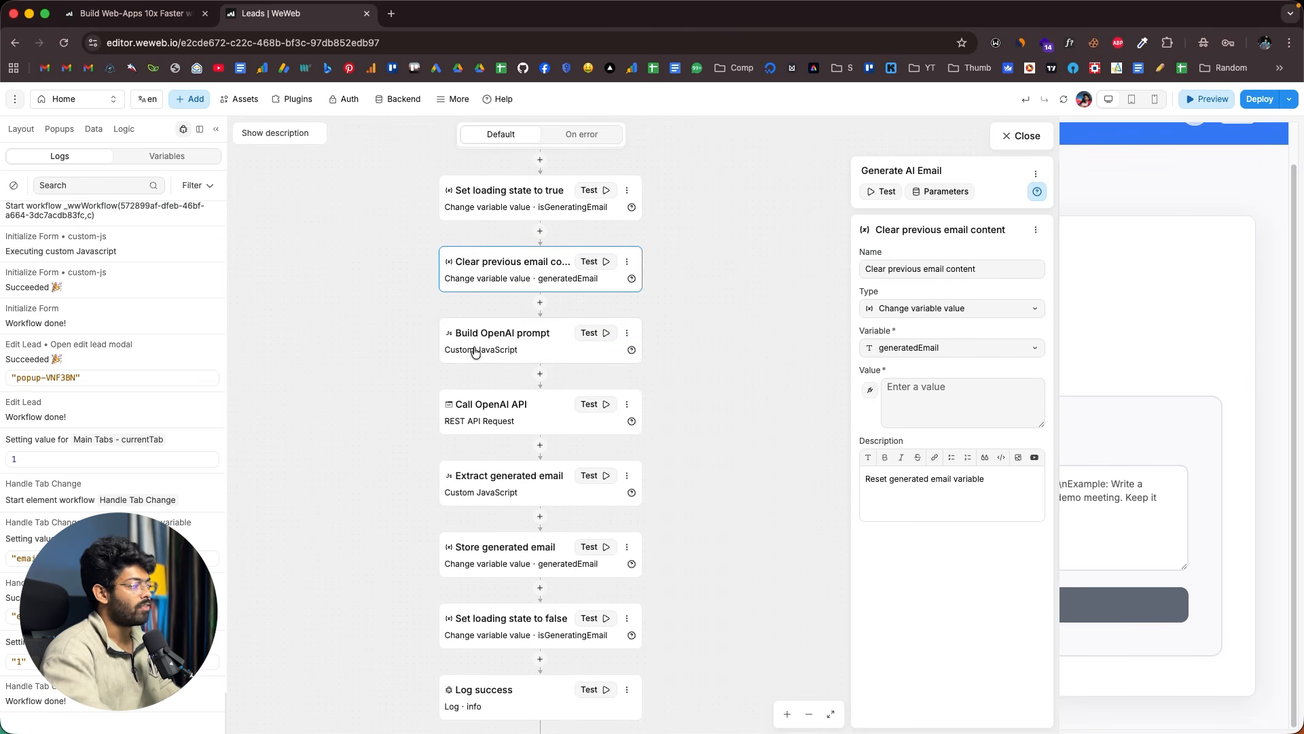
{"action": "scroll", "coordinate": [494, 347], "scroll_direction": "down", "scroll_amount": 1}
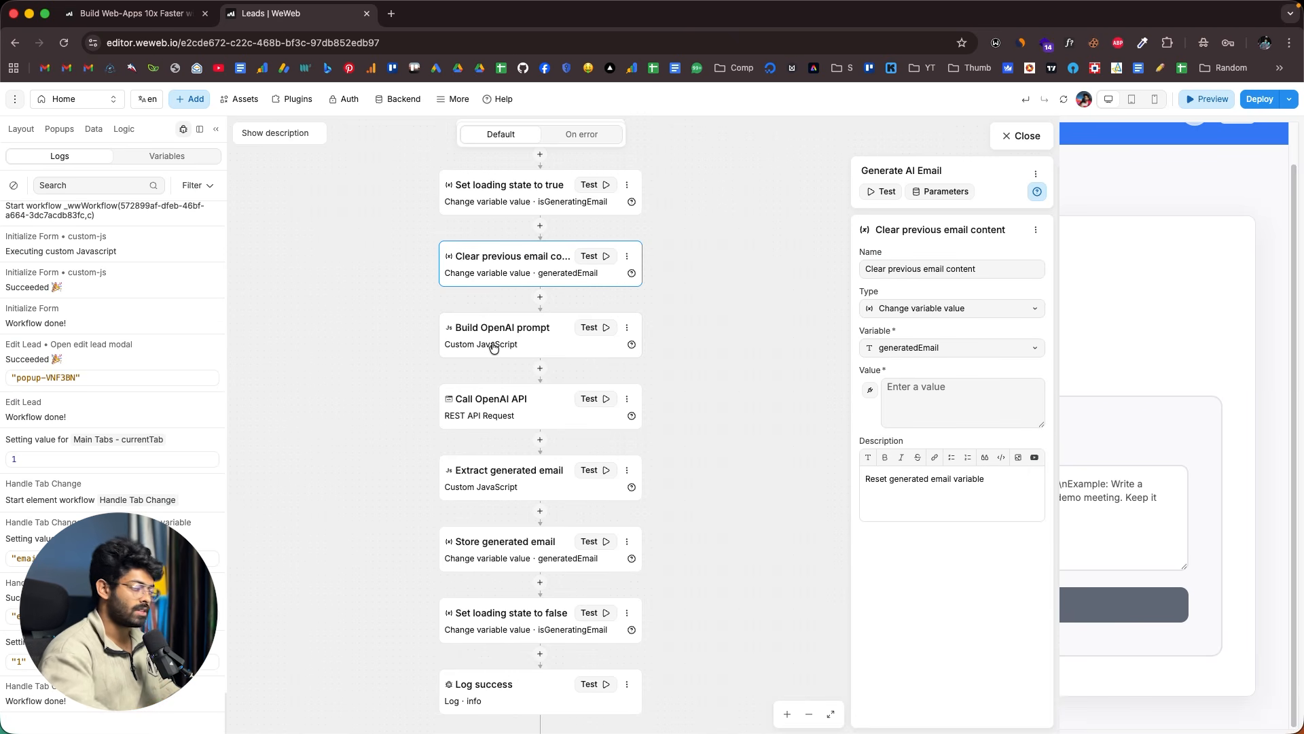
{"action": "scroll", "coordinate": [493, 348], "scroll_direction": "down", "scroll_amount": 3}
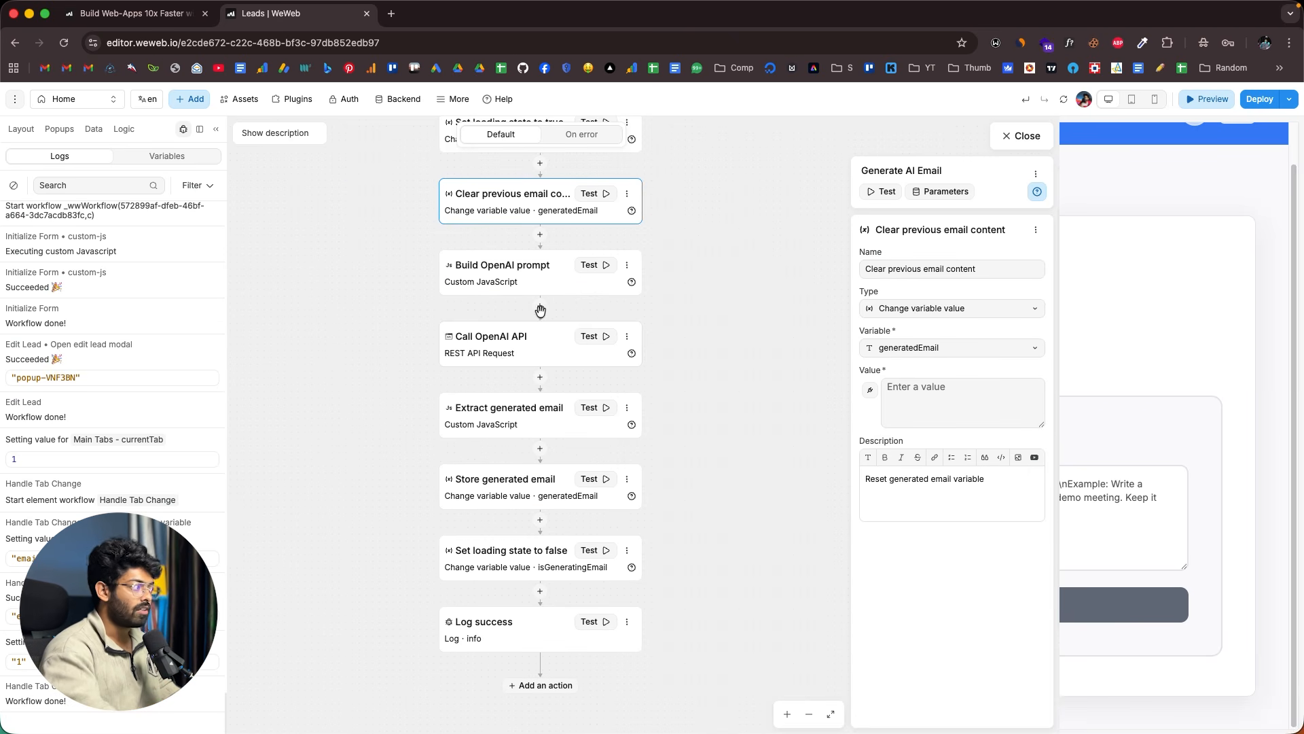
{"action": "left_click", "coordinate": [498, 355]}
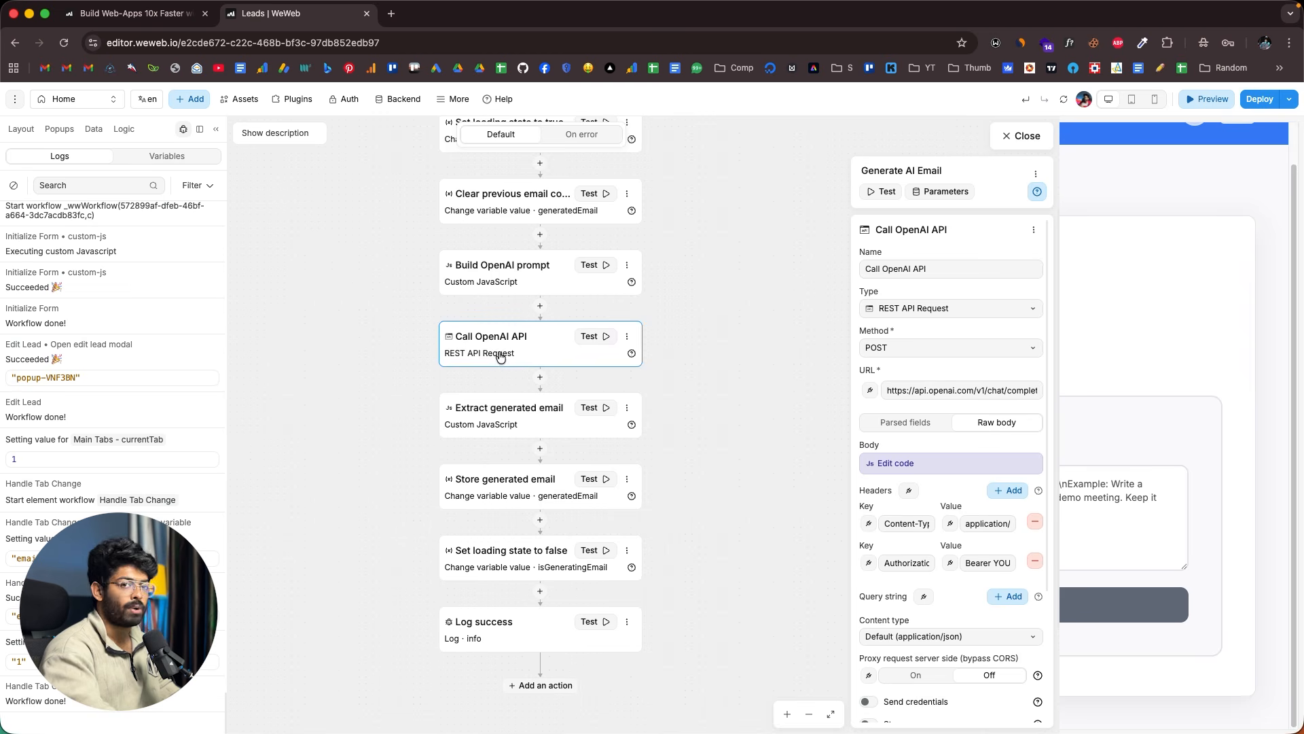
{"action": "scroll", "coordinate": [500, 356], "scroll_direction": "down", "scroll_amount": 1}
{"action": "scroll", "coordinate": [501, 356], "scroll_direction": "down", "scroll_amount": 1}
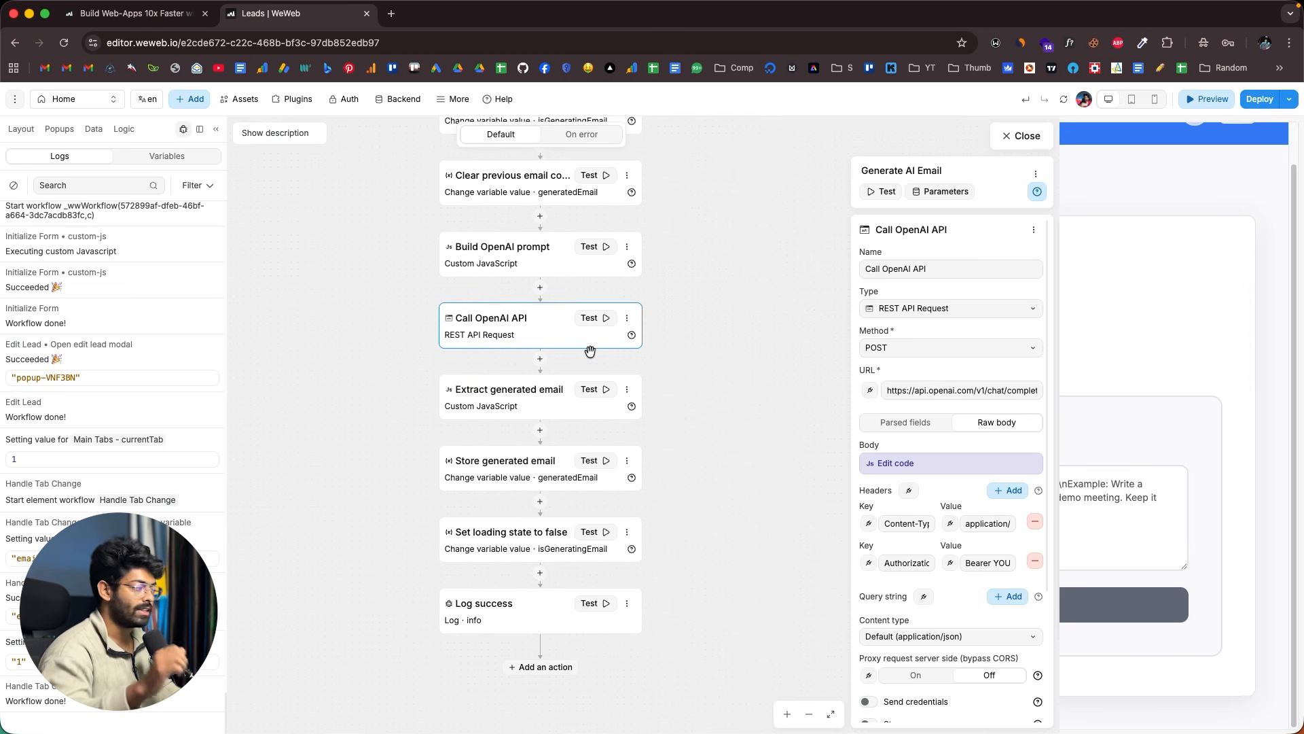
{"action": "scroll", "coordinate": [590, 351], "scroll_direction": "down", "scroll_amount": 3}
{"action": "left_click", "coordinate": [533, 360]}
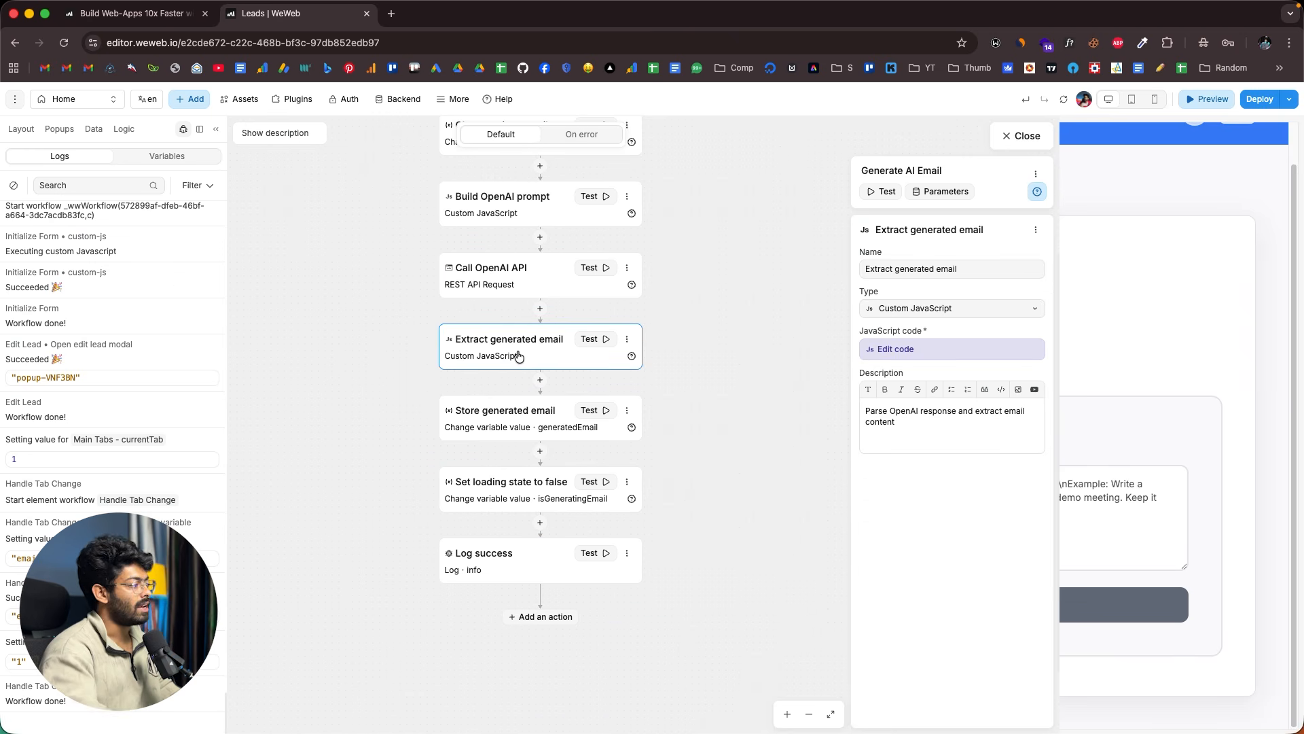
{"action": "scroll", "coordinate": [519, 356], "scroll_direction": "down", "scroll_amount": 3}
{"action": "left_click", "coordinate": [524, 386]}
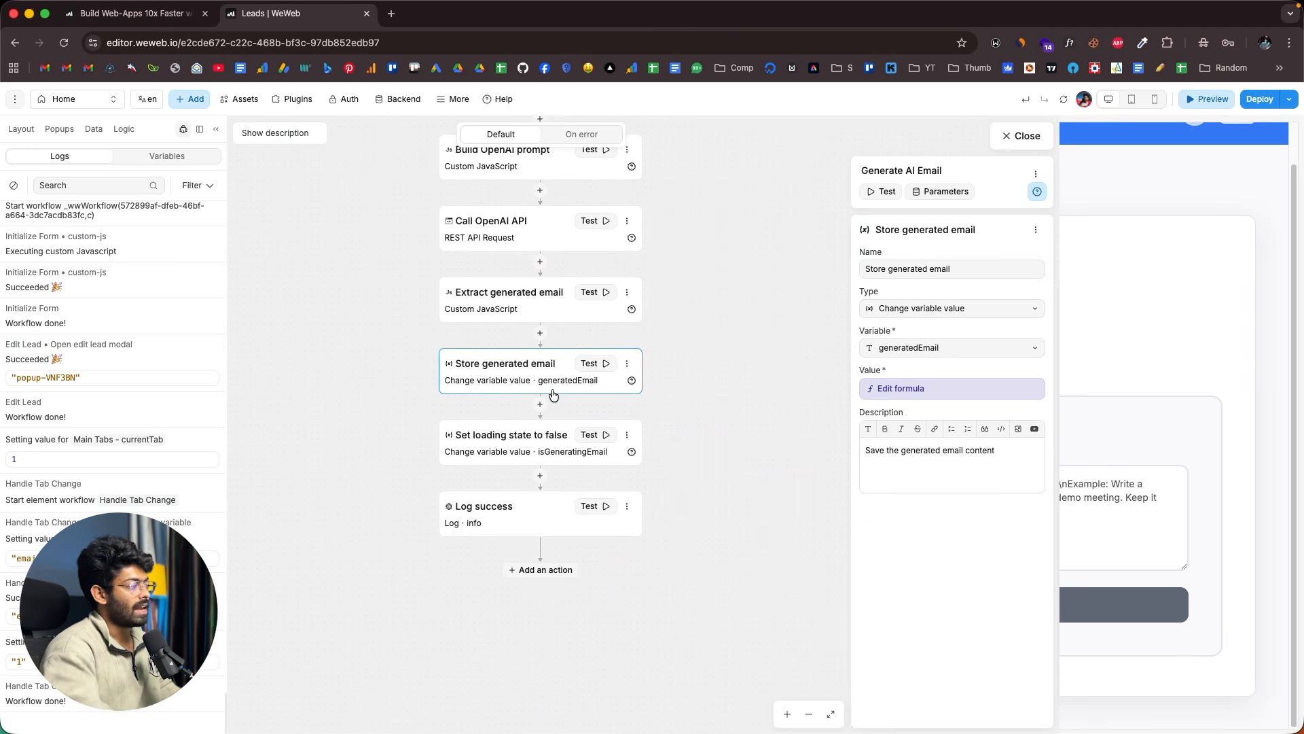
{"action": "left_click", "coordinate": [507, 449]}
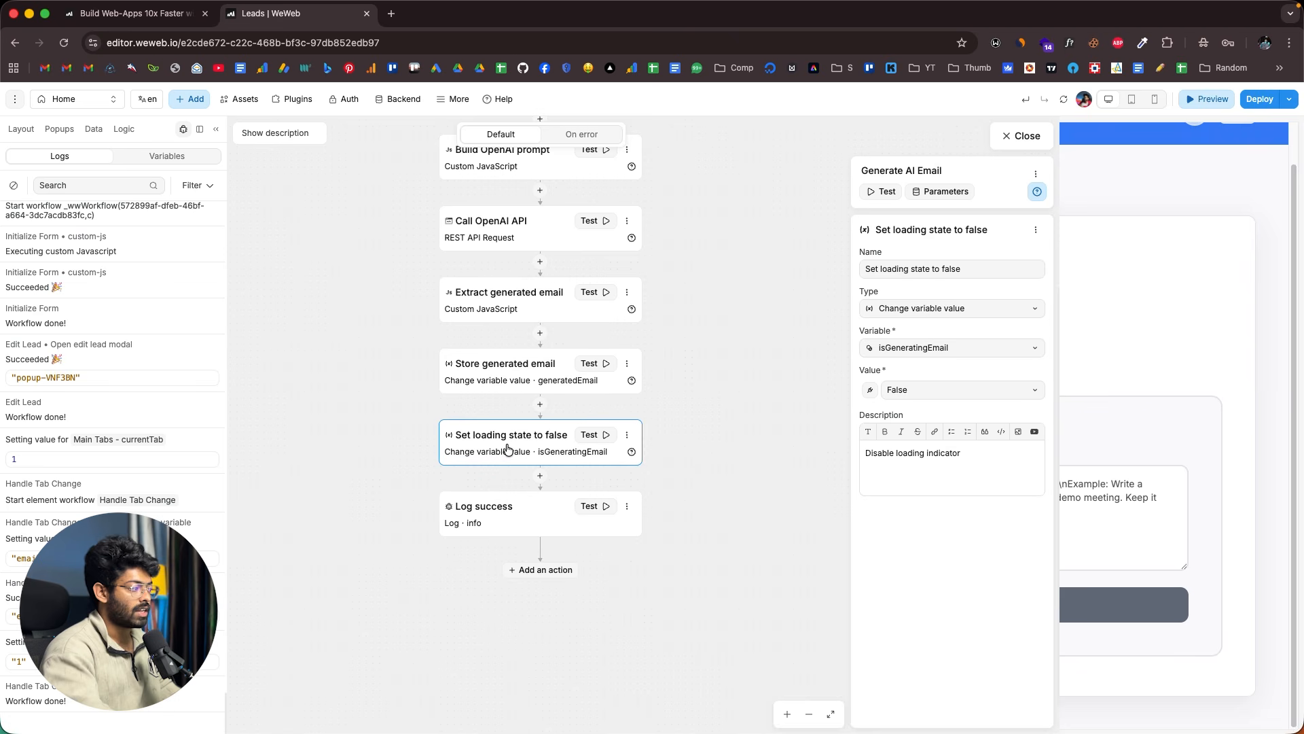
{"action": "left_click", "coordinate": [521, 515]}
{"action": "scroll", "coordinate": [521, 515], "scroll_direction": "up", "scroll_amount": 5}
{"action": "scroll", "coordinate": [538, 284], "scroll_direction": "down", "scroll_amount": 4}
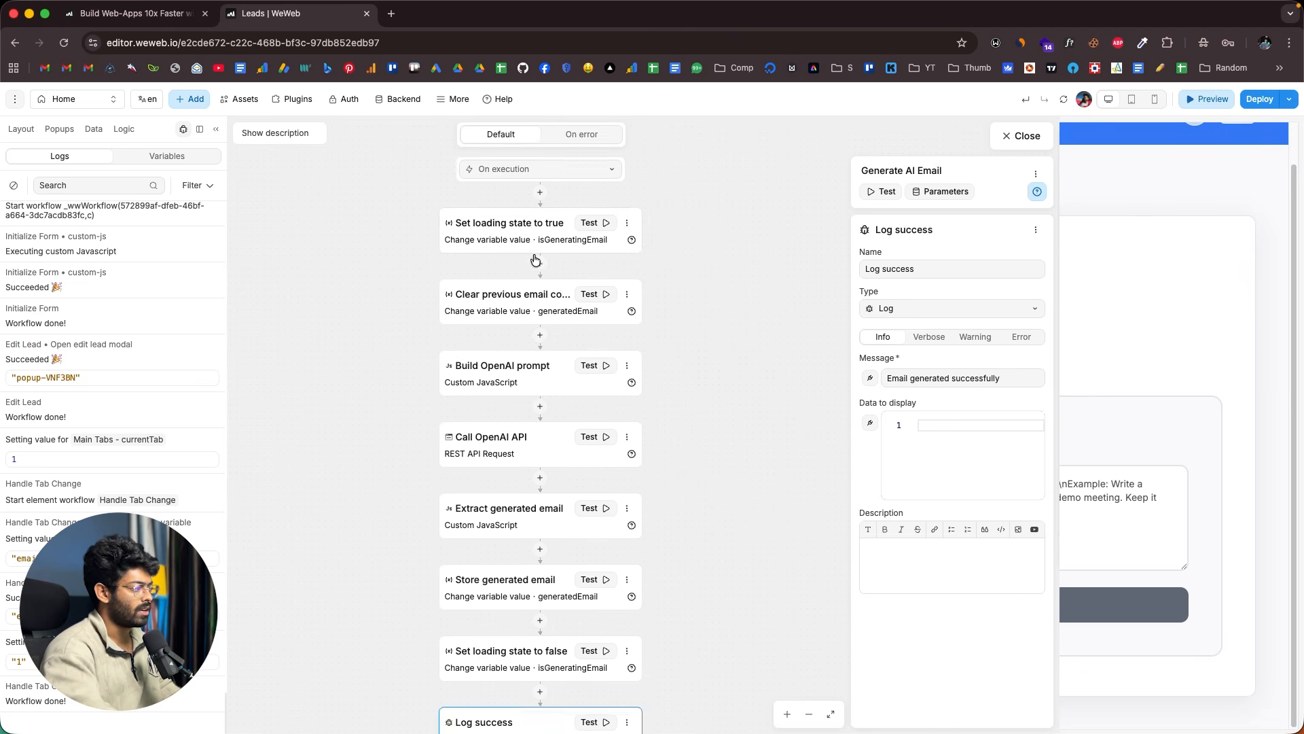
{"action": "scroll", "coordinate": [536, 258], "scroll_direction": "up", "scroll_amount": 4}
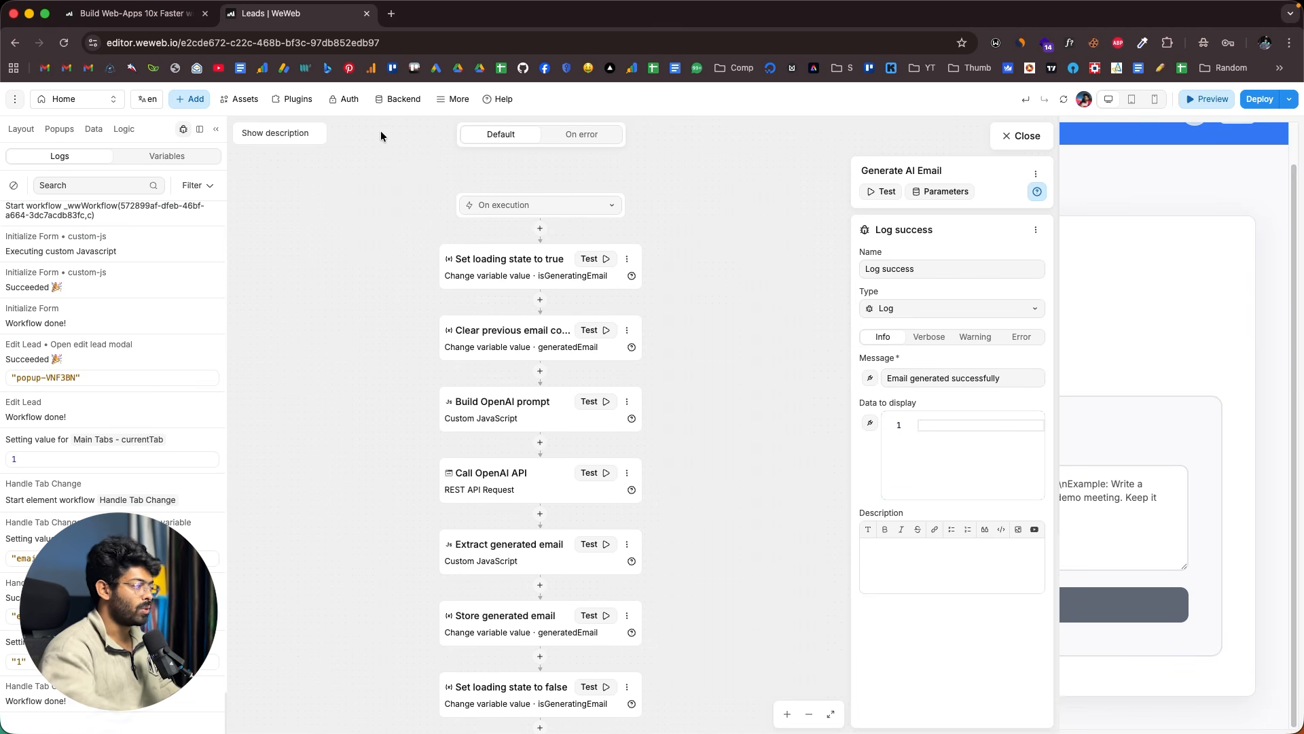
- Inspect the 'Set loading state to true' and 'Clear previous email content' workflow steps
{"action": "scroll", "coordinate": [454, 270], "scroll_direction": "down", "scroll_amount": 2}
{"action": "scroll", "coordinate": [454, 270], "scroll_direction": "up", "scroll_amount": 2}
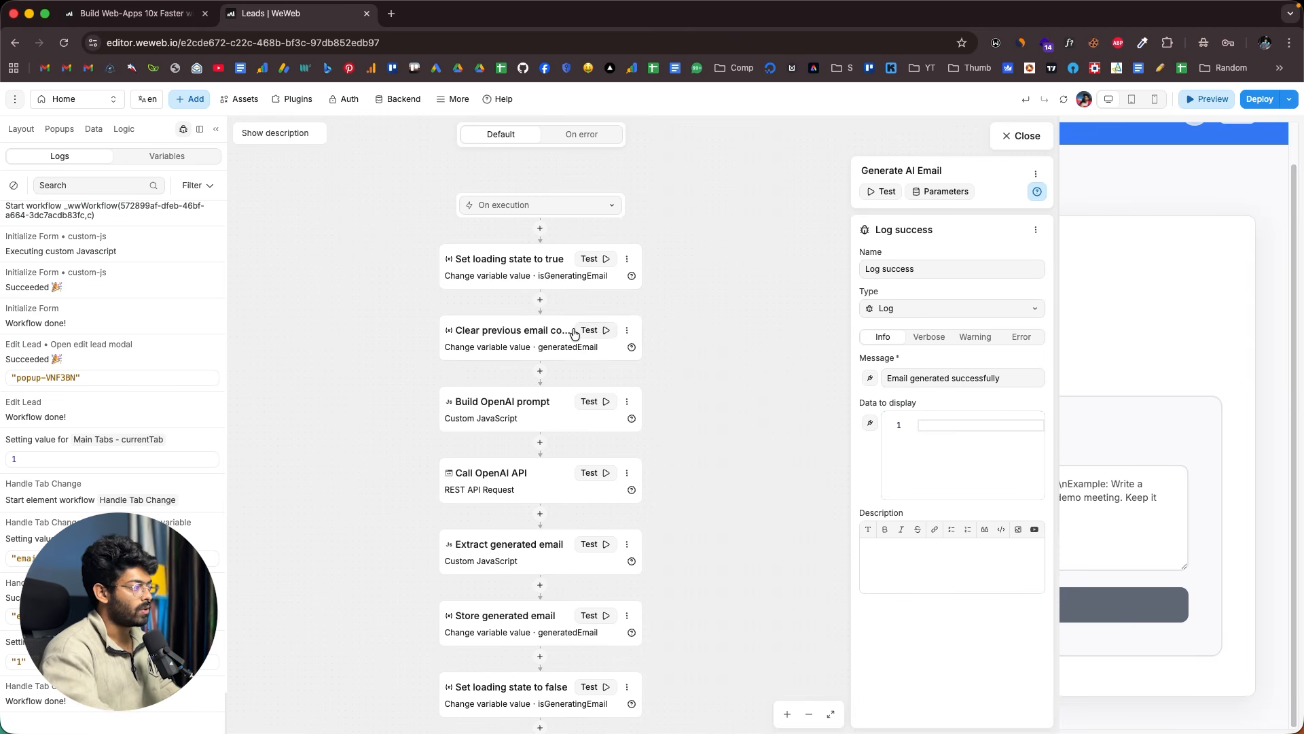
{"action": "scroll", "coordinate": [576, 330], "scroll_direction": "down", "scroll_amount": 4}
{"action": "scroll", "coordinate": [576, 334], "scroll_direction": "up", "scroll_amount": 4}
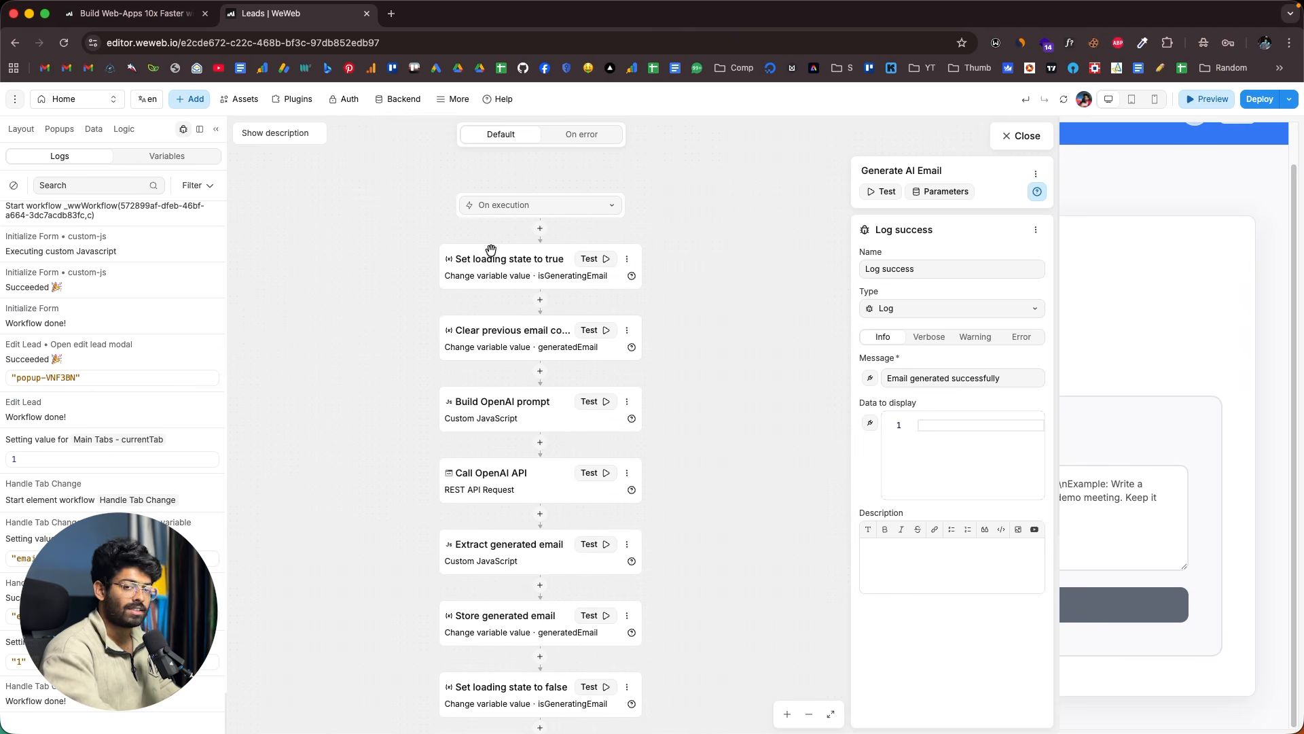
{"action": "left_click", "coordinate": [488, 280]}
{"action": "left_click", "coordinate": [509, 348]}
{"action": "left_click", "coordinate": [510, 275]}
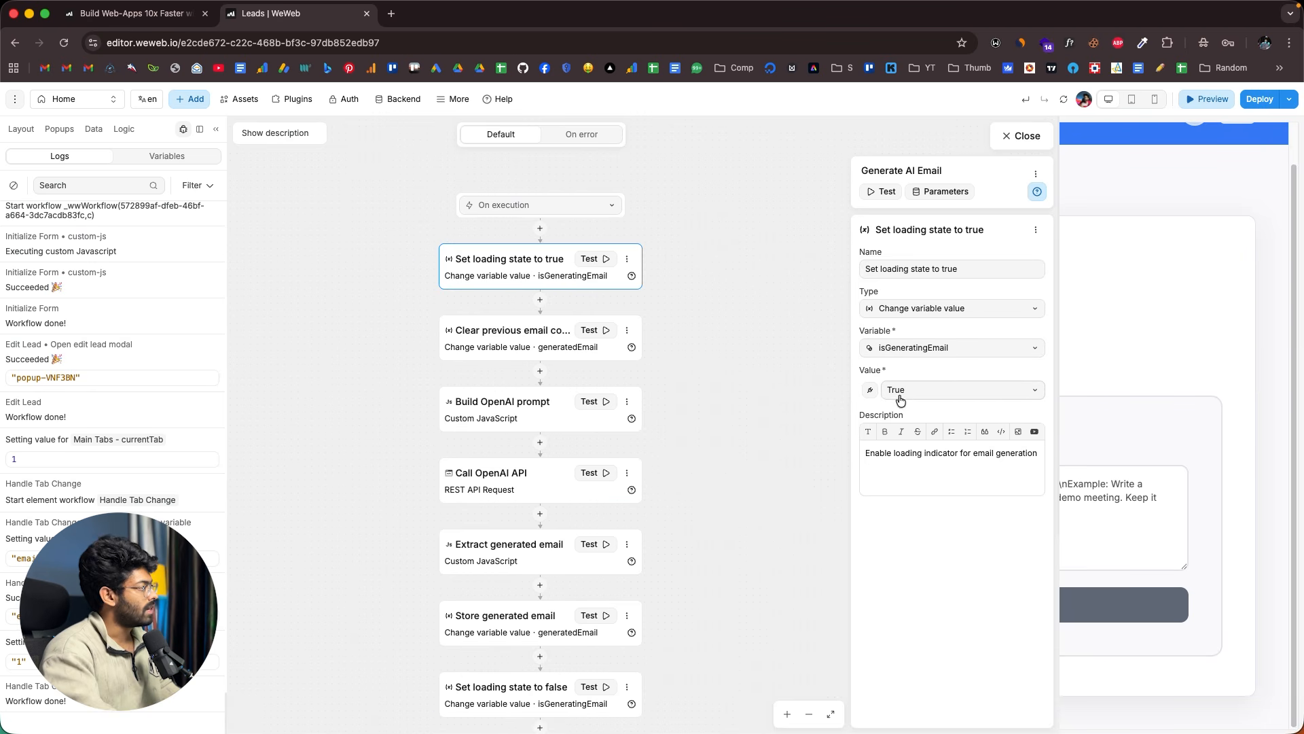
- Show the Data panel, open the Call OpenAI API step, and examine its Authorization header
{"action": "left_click", "coordinate": [89, 132]}
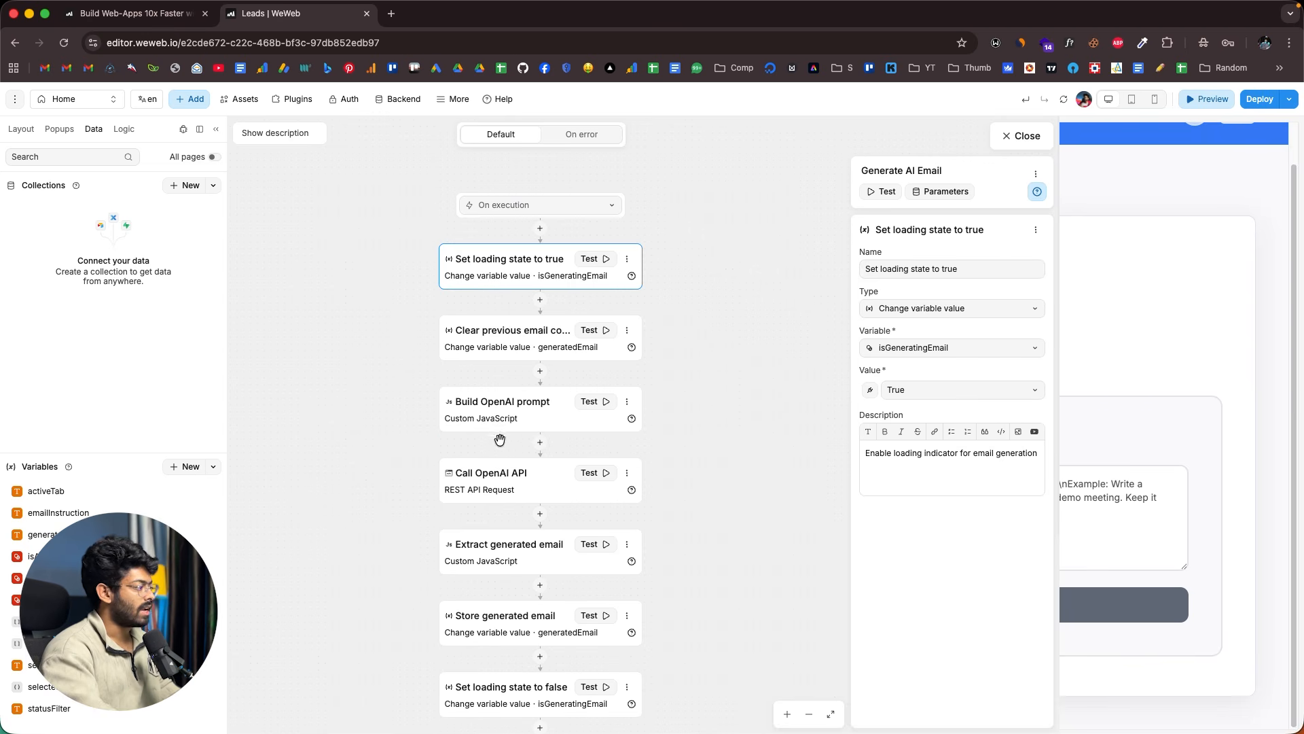
{"action": "scroll", "coordinate": [421, 442], "scroll_direction": "down", "scroll_amount": 1}
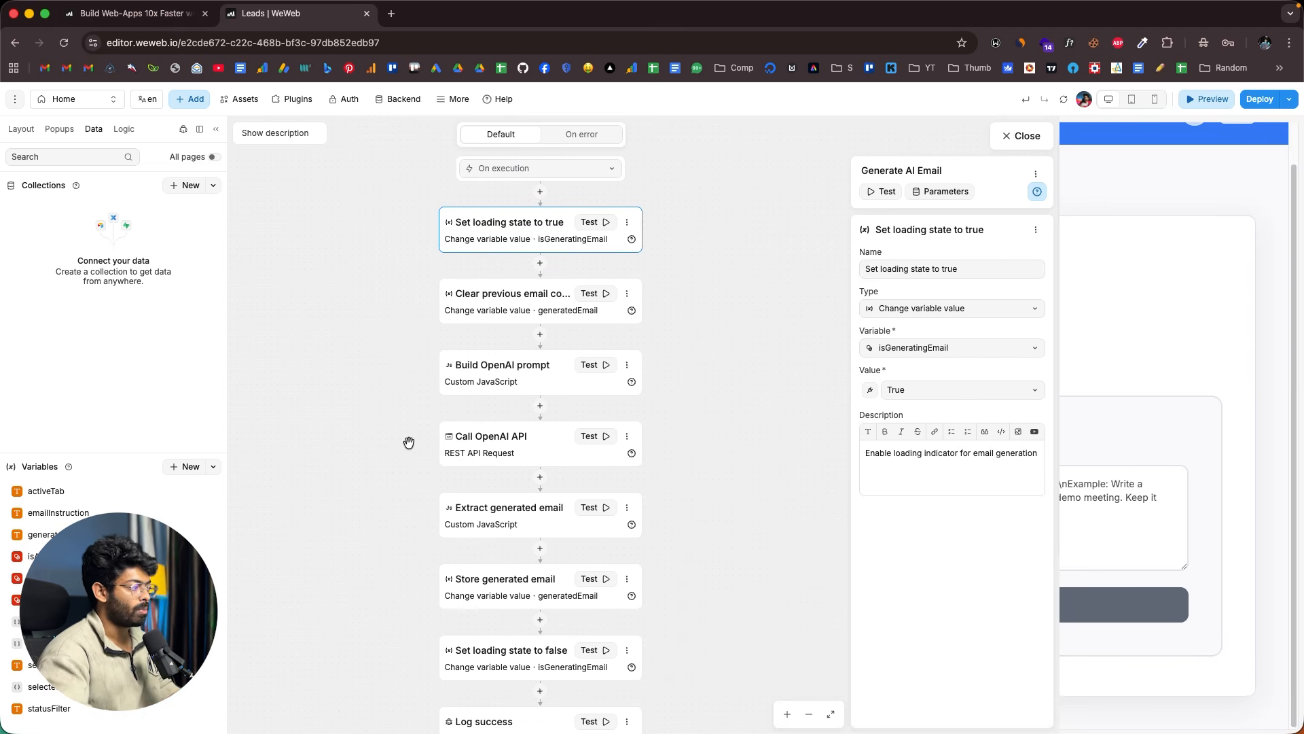
{"action": "left_click", "coordinate": [463, 454]}
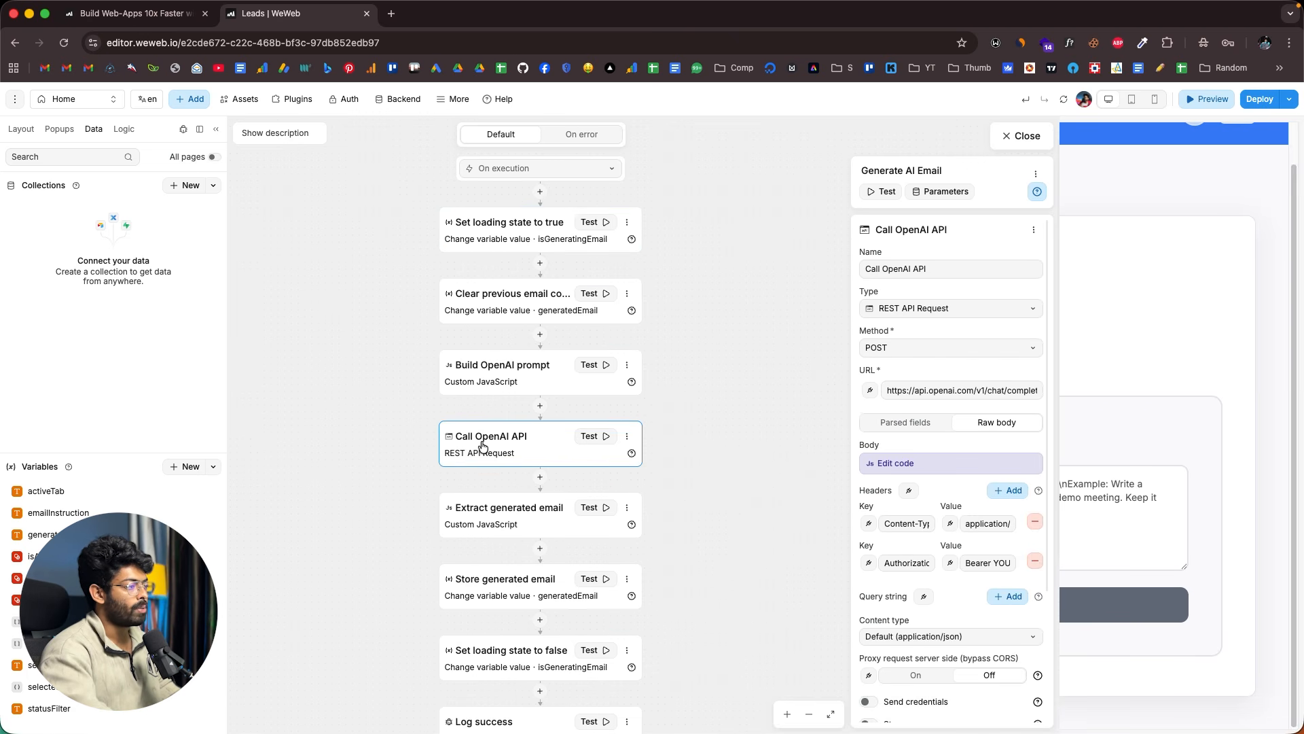
{"action": "scroll", "coordinate": [963, 440], "scroll_direction": "down", "scroll_amount": 3}
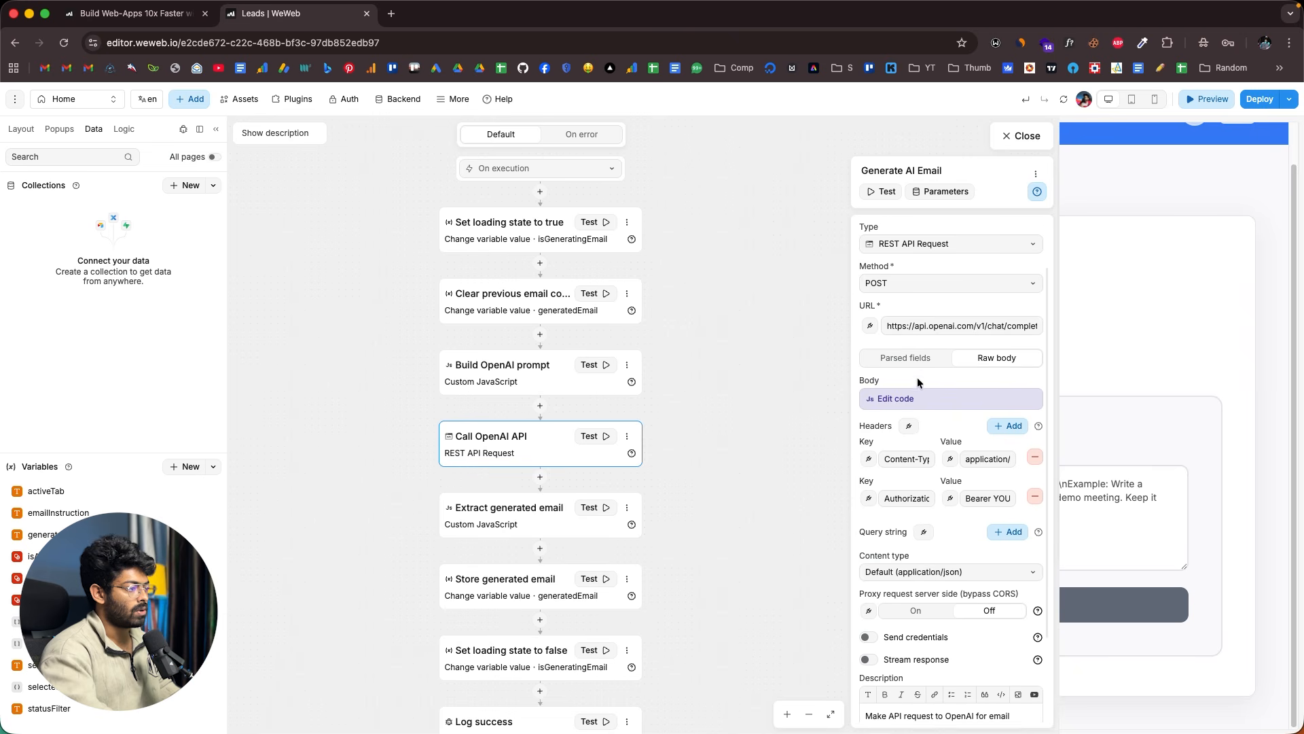
{"action": "left_click_drag", "start_coordinate": [978, 443], "coordinate": [1042, 449]}
{"action": "left_click", "coordinate": [999, 444]}
{"action": "left_click", "coordinate": [974, 450]}
{"action": "left_click", "coordinate": [995, 446]}
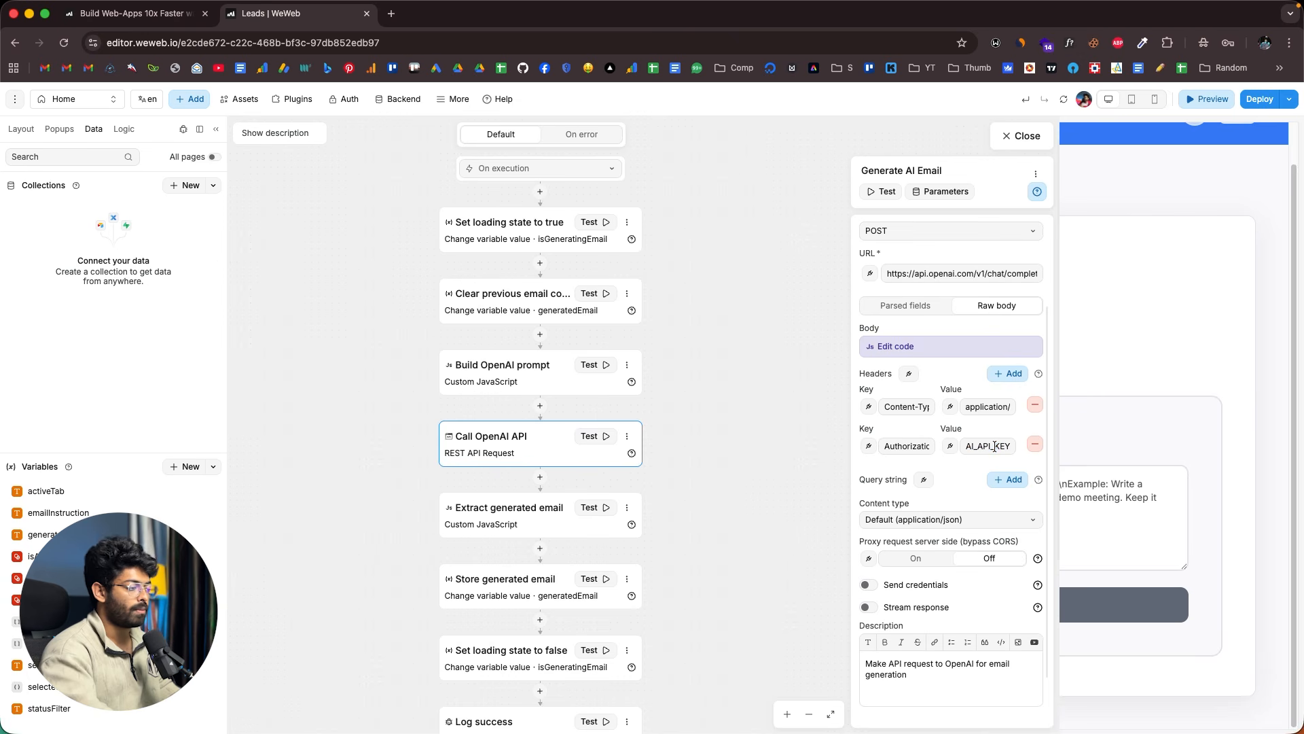
{"action": "scroll", "coordinate": [940, 513], "scroll_direction": "down", "scroll_amount": 2}
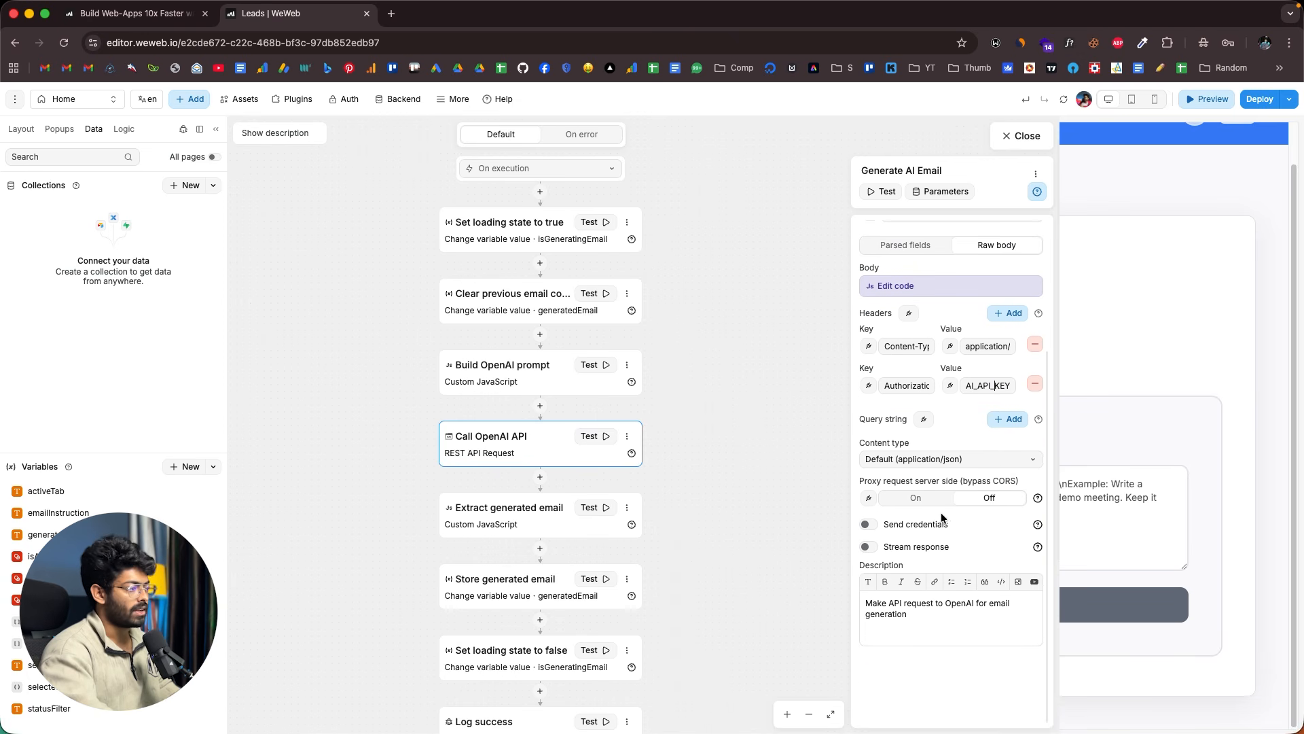
{"action": "scroll", "coordinate": [942, 514], "scroll_direction": "up", "scroll_amount": 5}
- Check the full request URL of the Call OpenAI API step
{"action": "left_click_drag", "start_coordinate": [899, 390], "coordinate": [1037, 390]}
{"action": "left_click", "coordinate": [992, 392]}
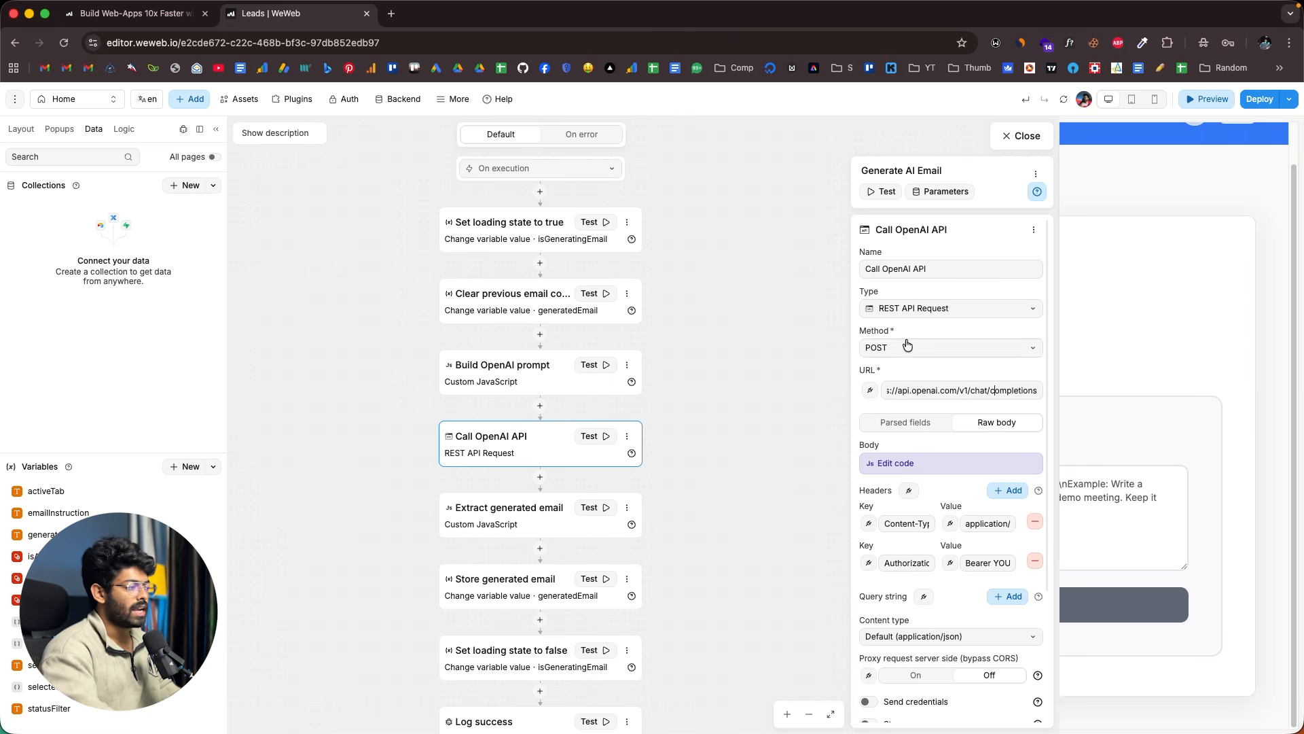
{"action": "scroll", "coordinate": [935, 321], "scroll_direction": "down", "scroll_amount": 5}
{"action": "scroll", "coordinate": [935, 320], "scroll_direction": "up", "scroll_amount": 2}
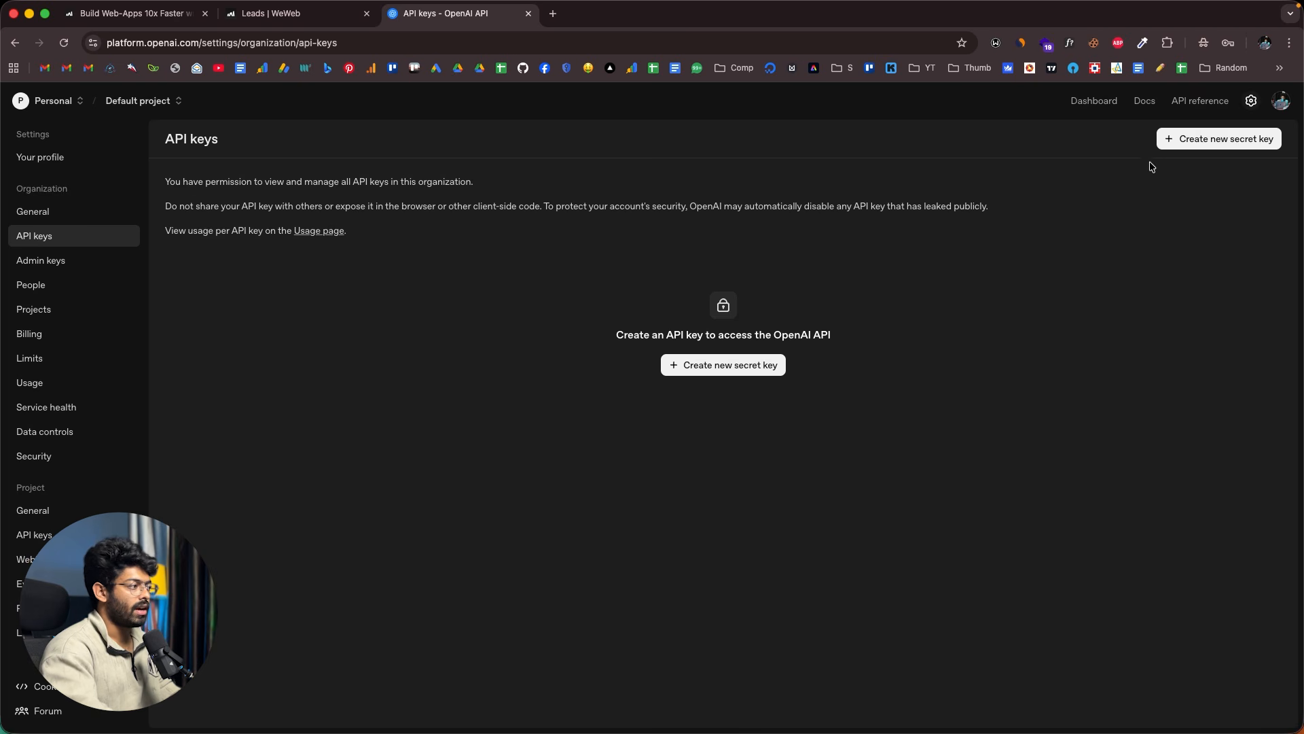
- Create a secret key named 'weweb' for the Default project, copy it, and return to WeWeb
{"action": "left_click", "coordinate": [1181, 144]}
{"action": "type", "text": "weweb"}
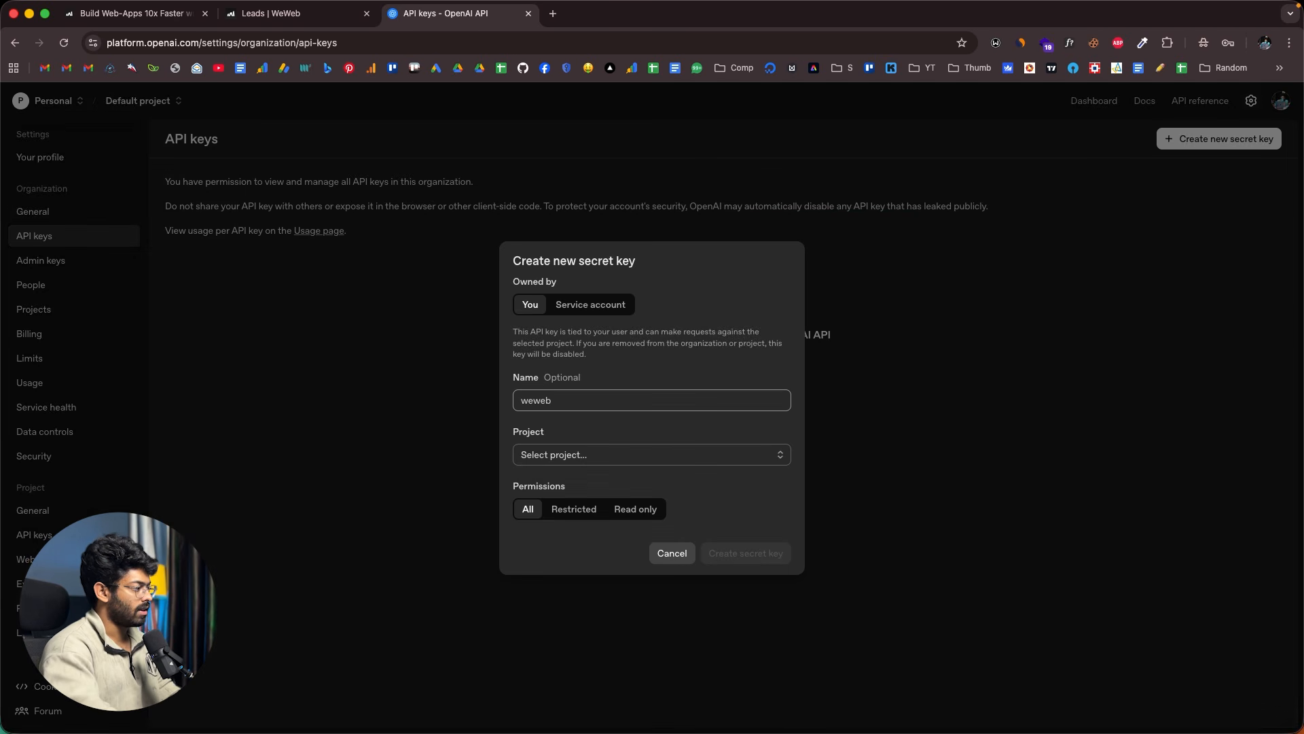
{"action": "left_click", "coordinate": [551, 460]}
{"action": "left_click", "coordinate": [560, 479]}
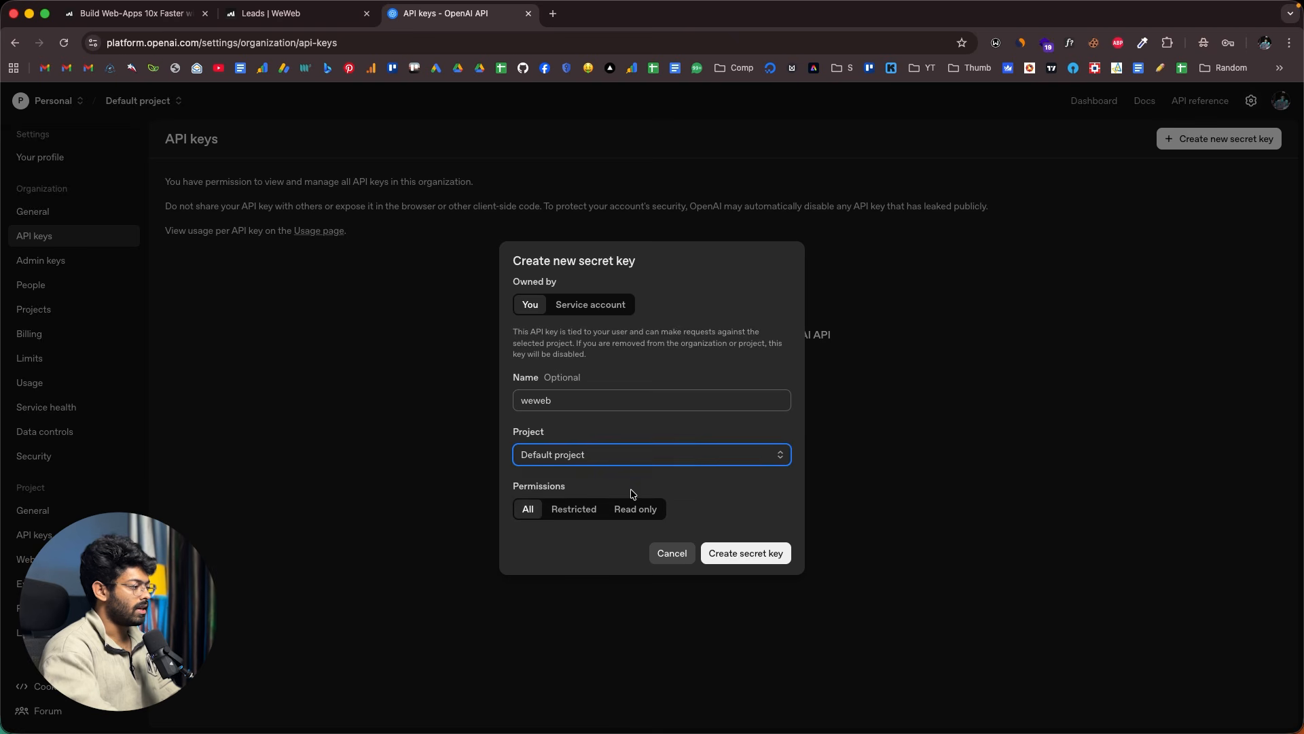
{"action": "left_click", "coordinate": [734, 551]}
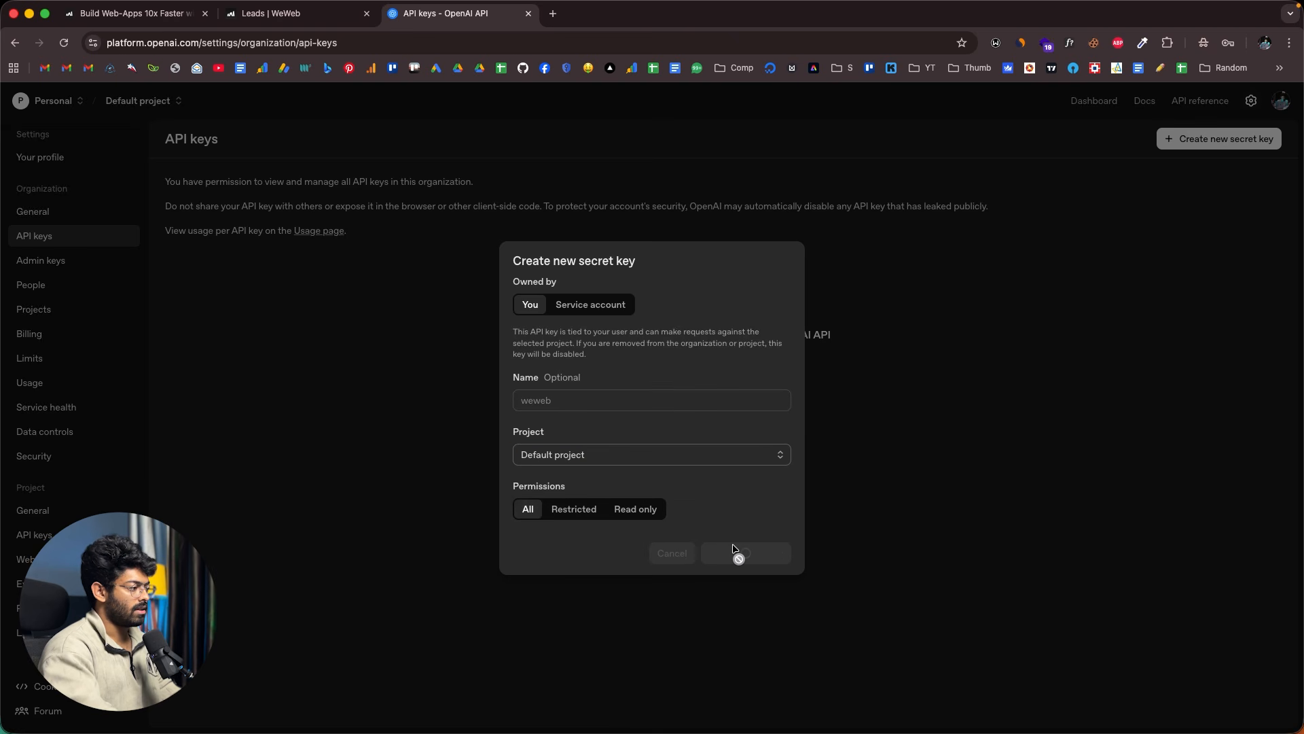
{"action": "left_click", "coordinate": [757, 420]}
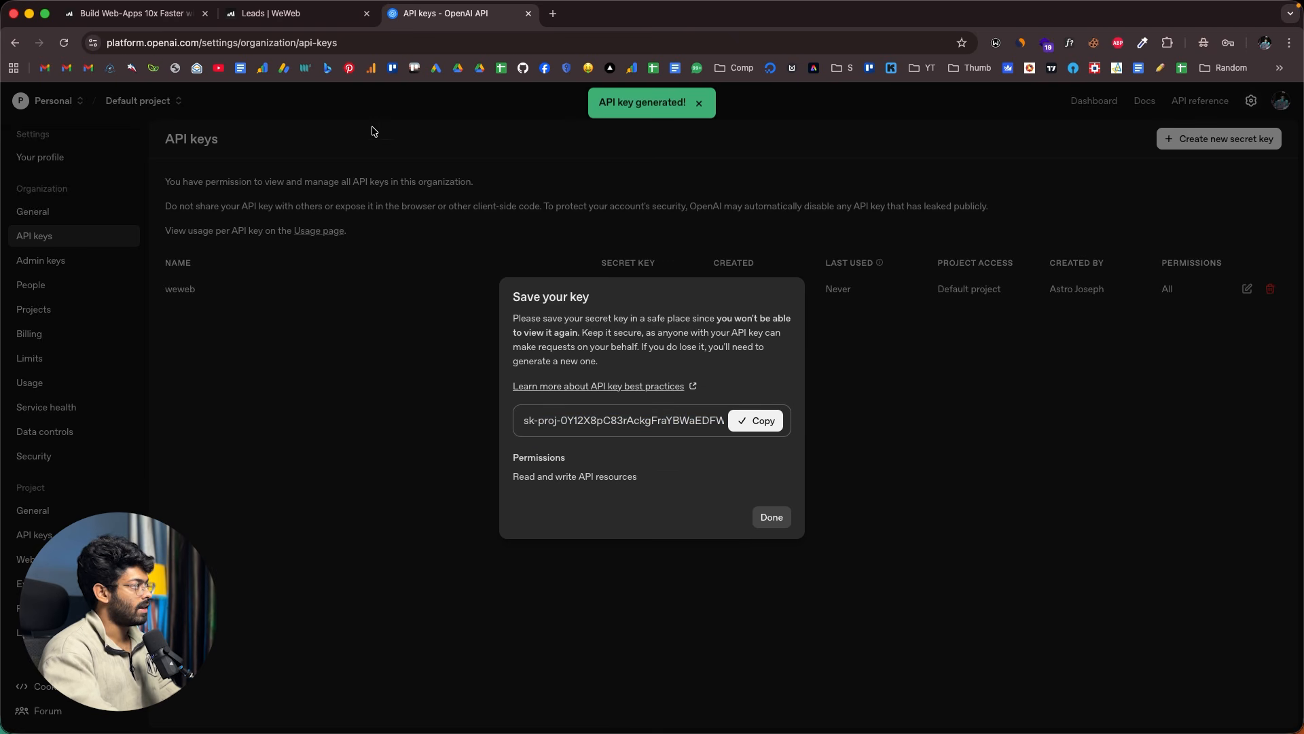
{"action": "left_click", "coordinate": [283, 19]}
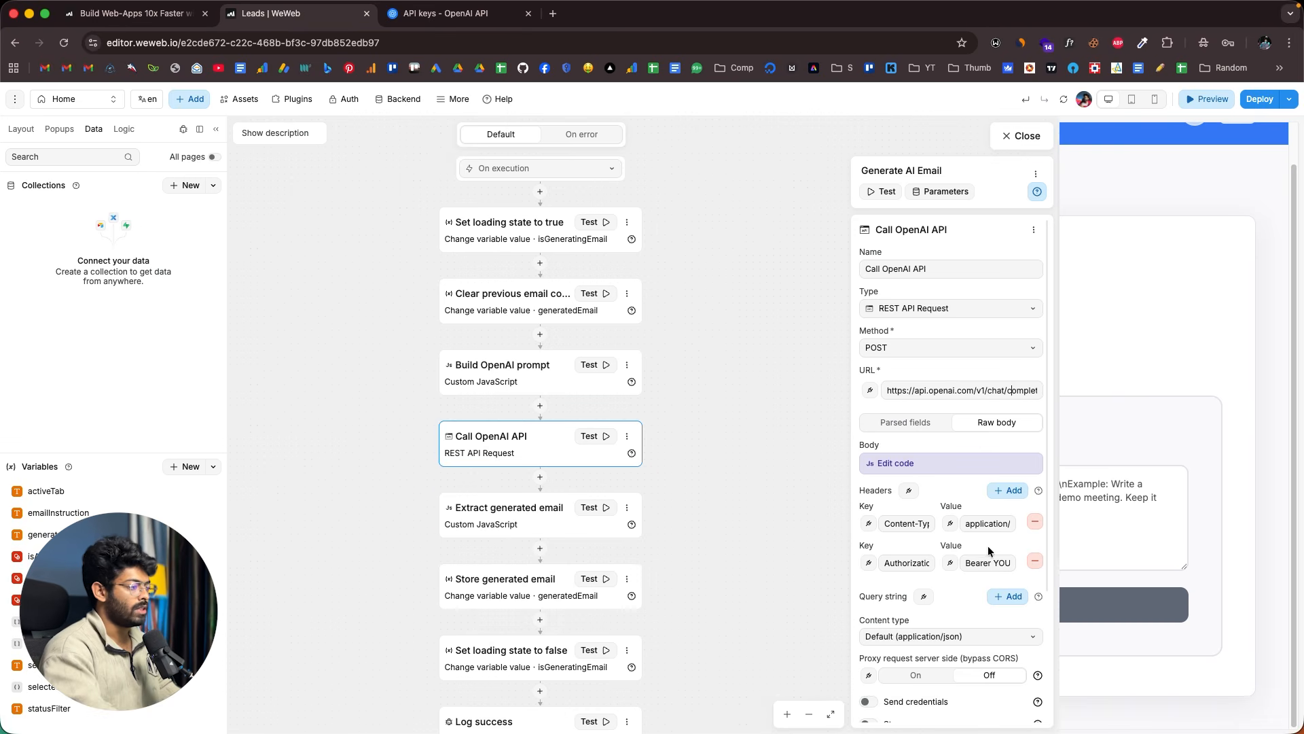
- Set the Authorization header to 'Bearer' plus the pasted secret key and close the workflow editor
{"action": "left_click_drag", "start_coordinate": [994, 563], "coordinate": [1015, 562]}
{"action": "type", "text": "Bearer"}
{"action": "key", "text": "super+v"}
{"action": "left_click_drag", "start_coordinate": [979, 562], "coordinate": [1011, 563]}
{"action": "left_click", "coordinate": [957, 596]}
{"action": "left_click", "coordinate": [1021, 135]}
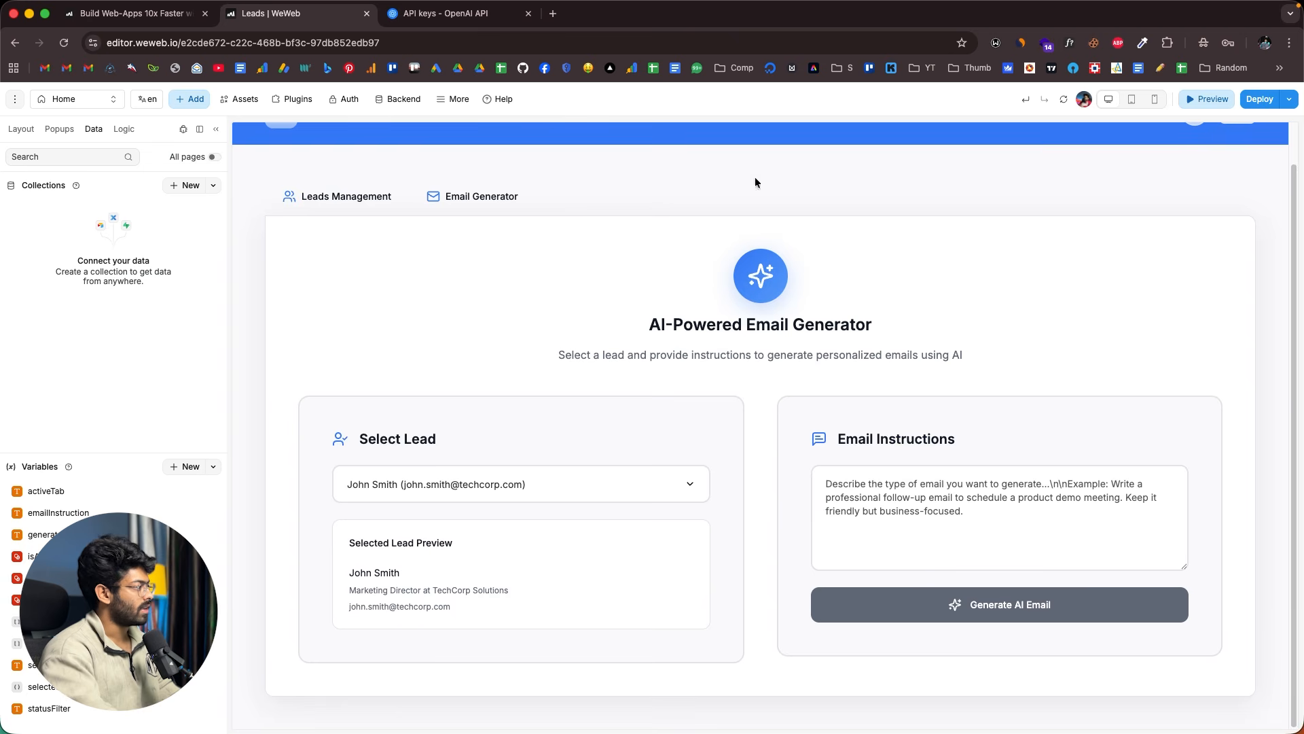
- Open, dismiss, and reopen the Select Lead list on the Email Generator page
{"action": "scroll", "coordinate": [811, 203], "scroll_direction": "up", "scroll_amount": 1}
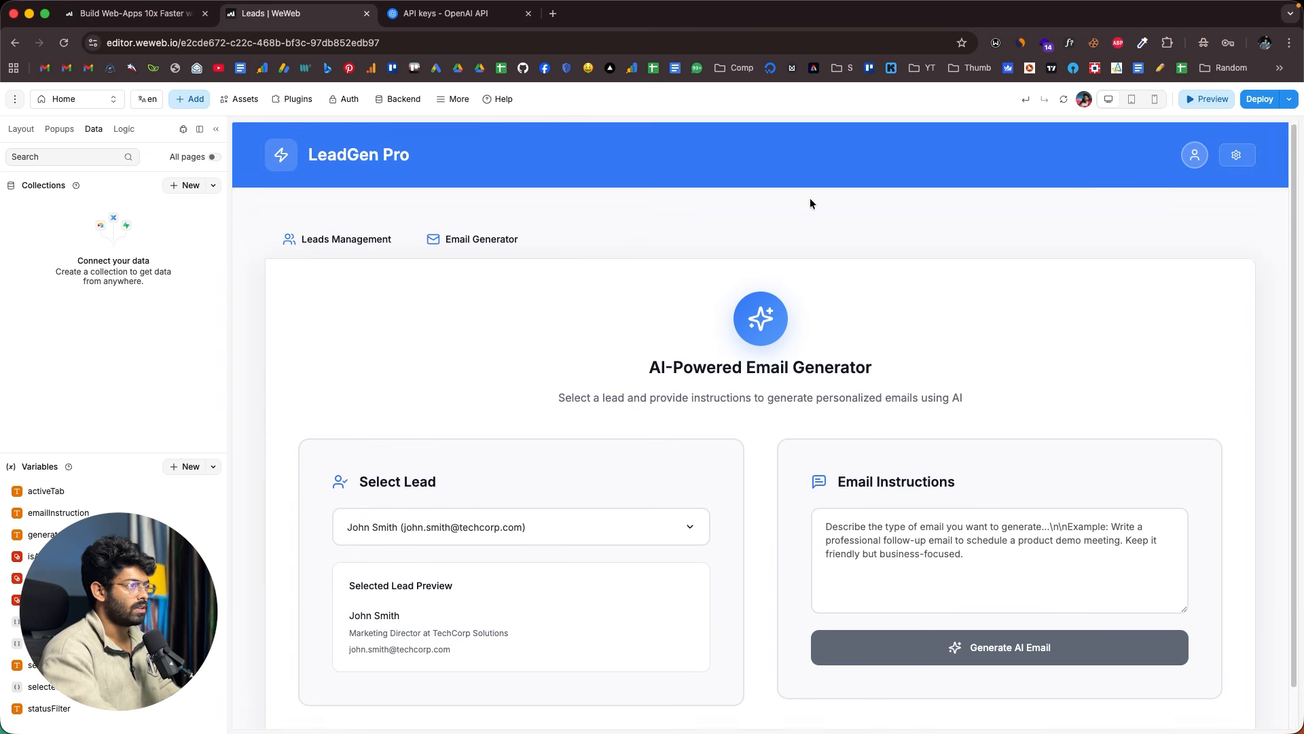
{"action": "left_click", "coordinate": [562, 537]}
{"action": "left_click", "coordinate": [479, 422]}
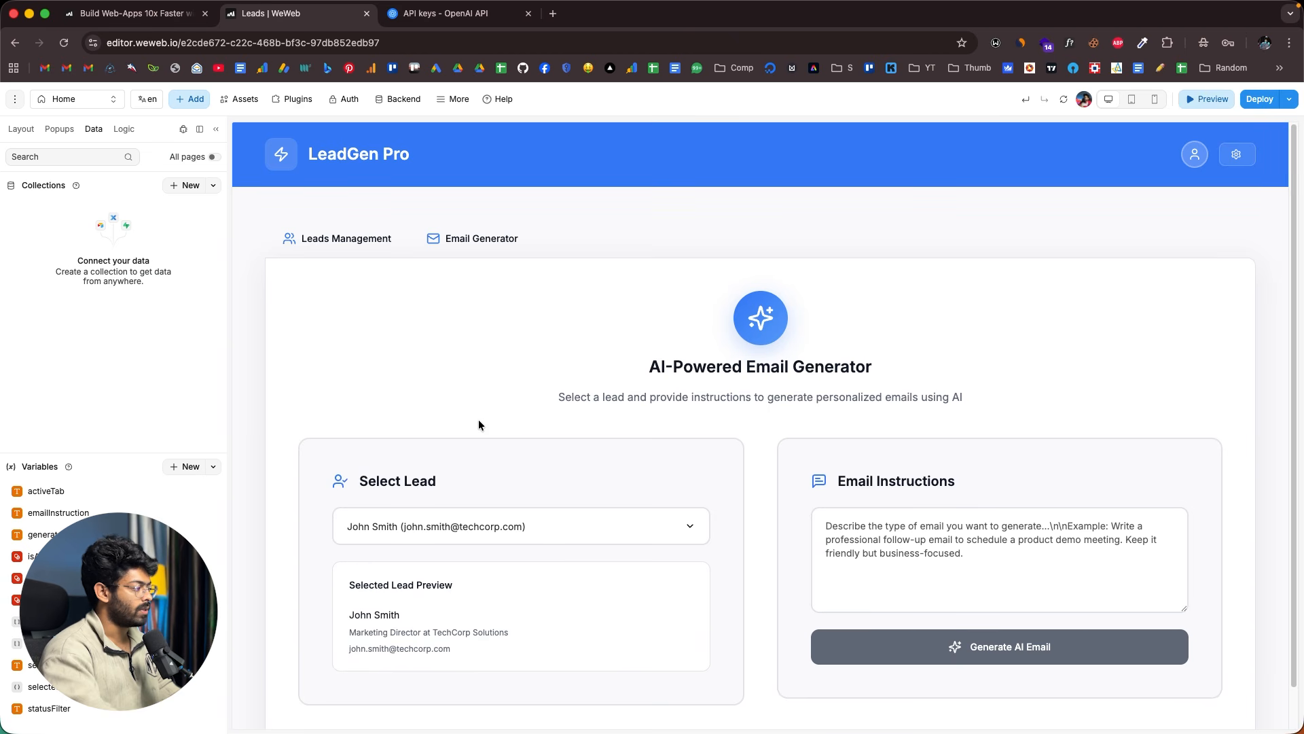
{"action": "scroll", "coordinate": [478, 419], "scroll_direction": "down", "scroll_amount": 1}
{"action": "left_click", "coordinate": [500, 483]}
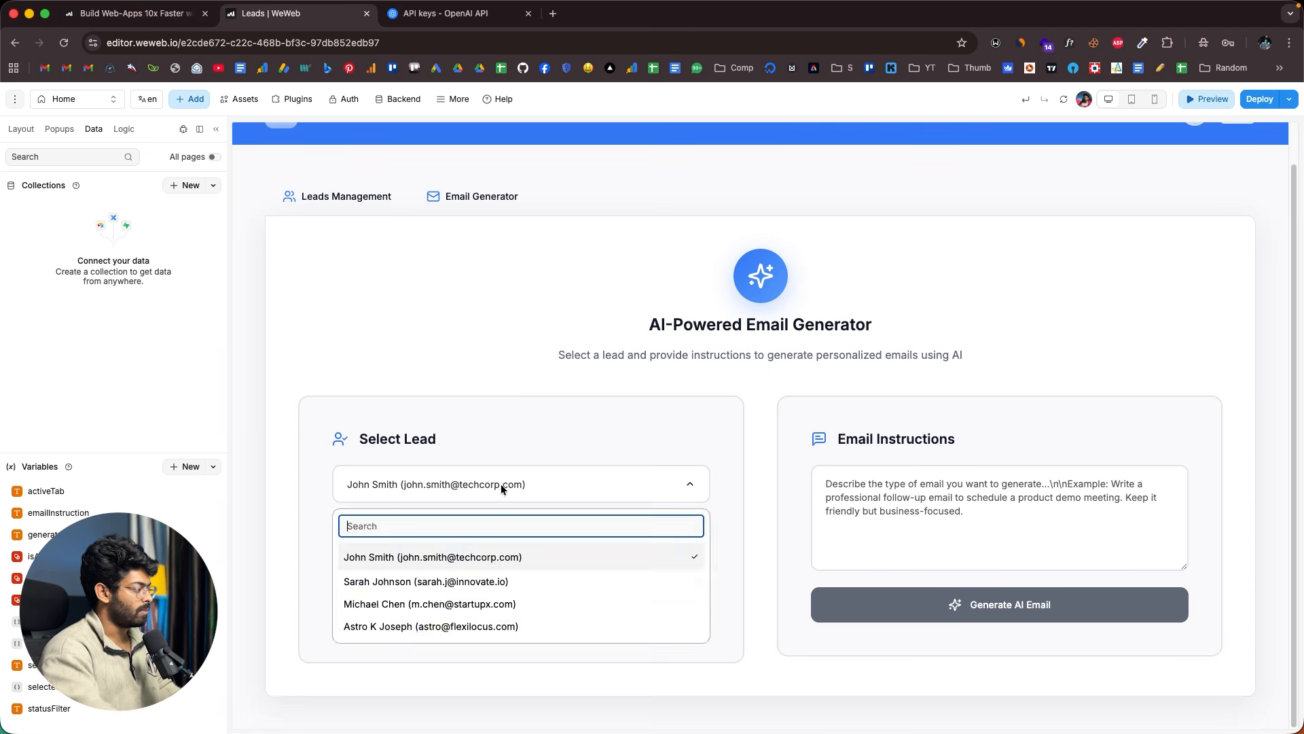
- Choose a different lead, paste product-demo email instructions, and generate the AI email
{"action": "left_click", "coordinate": [383, 626]}
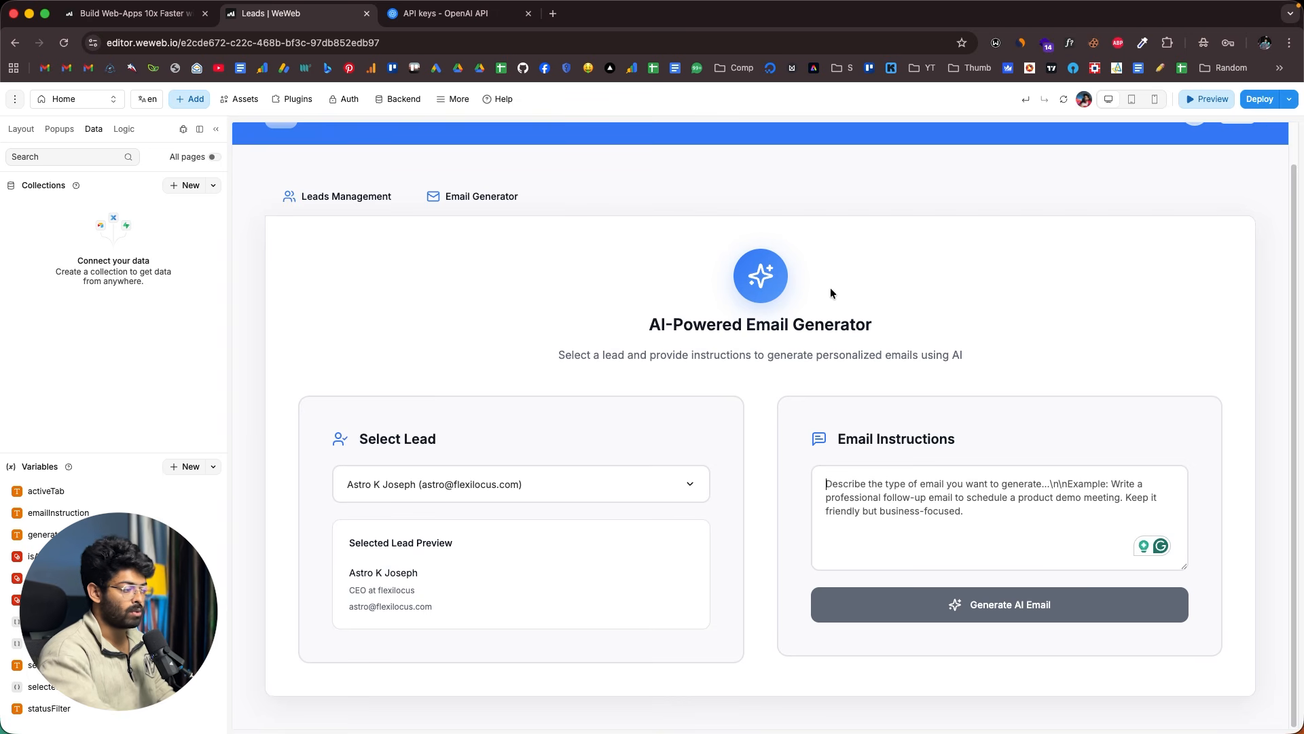
{"action": "left_click", "coordinate": [847, 484]}
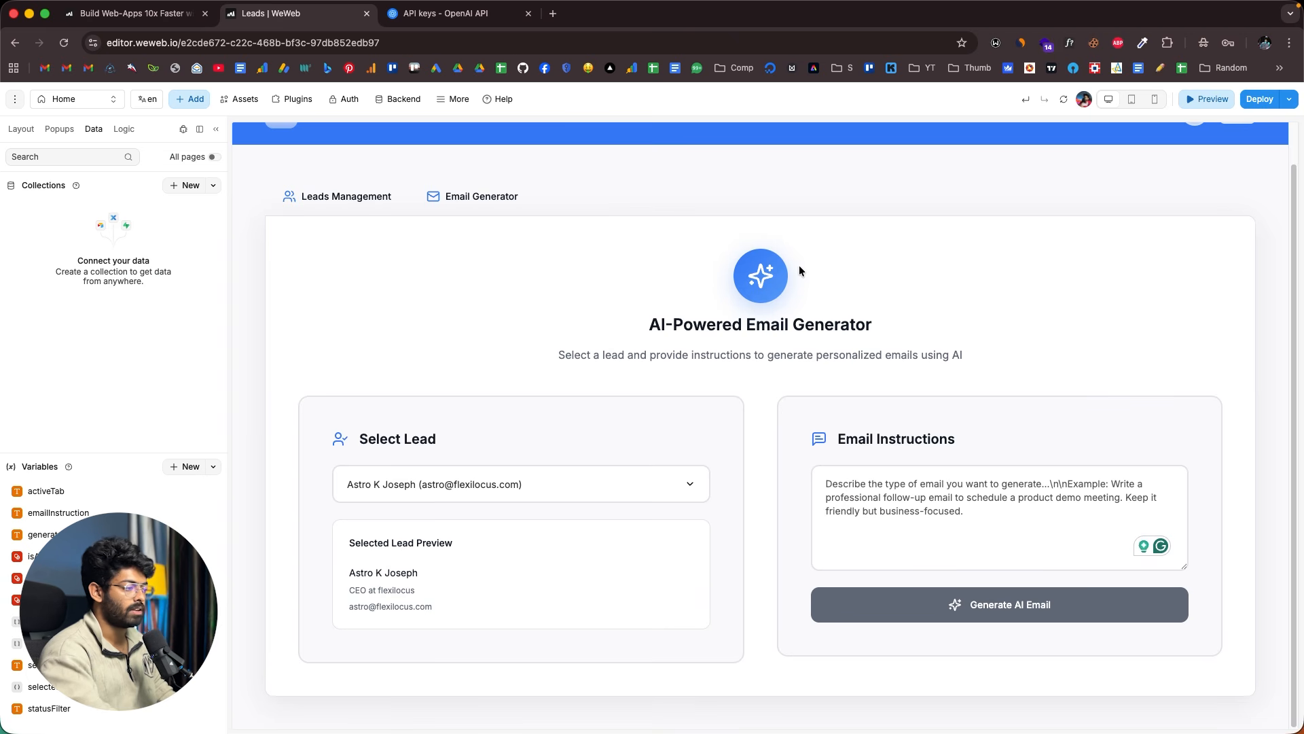
{"action": "type", "text": "I want to create an email to schedule a product demo for my influencer marketing platform."}
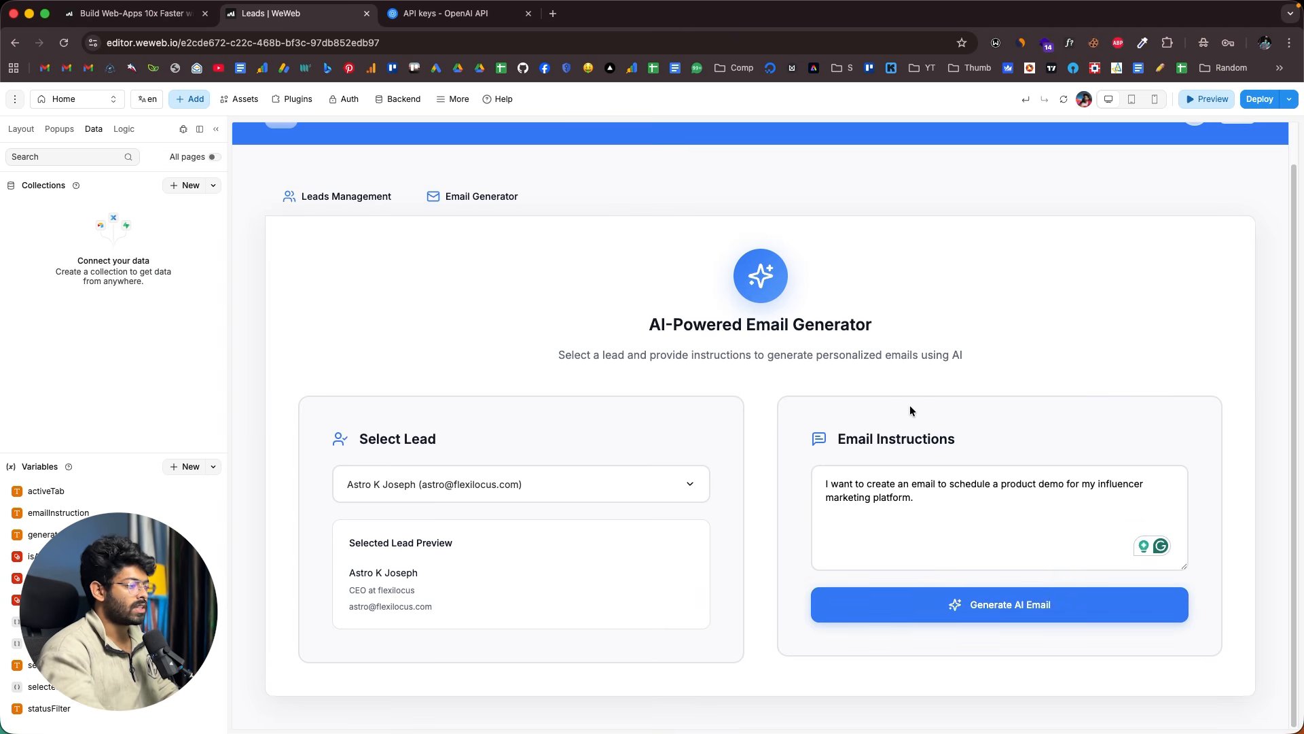
{"action": "left_click", "coordinate": [997, 615]}
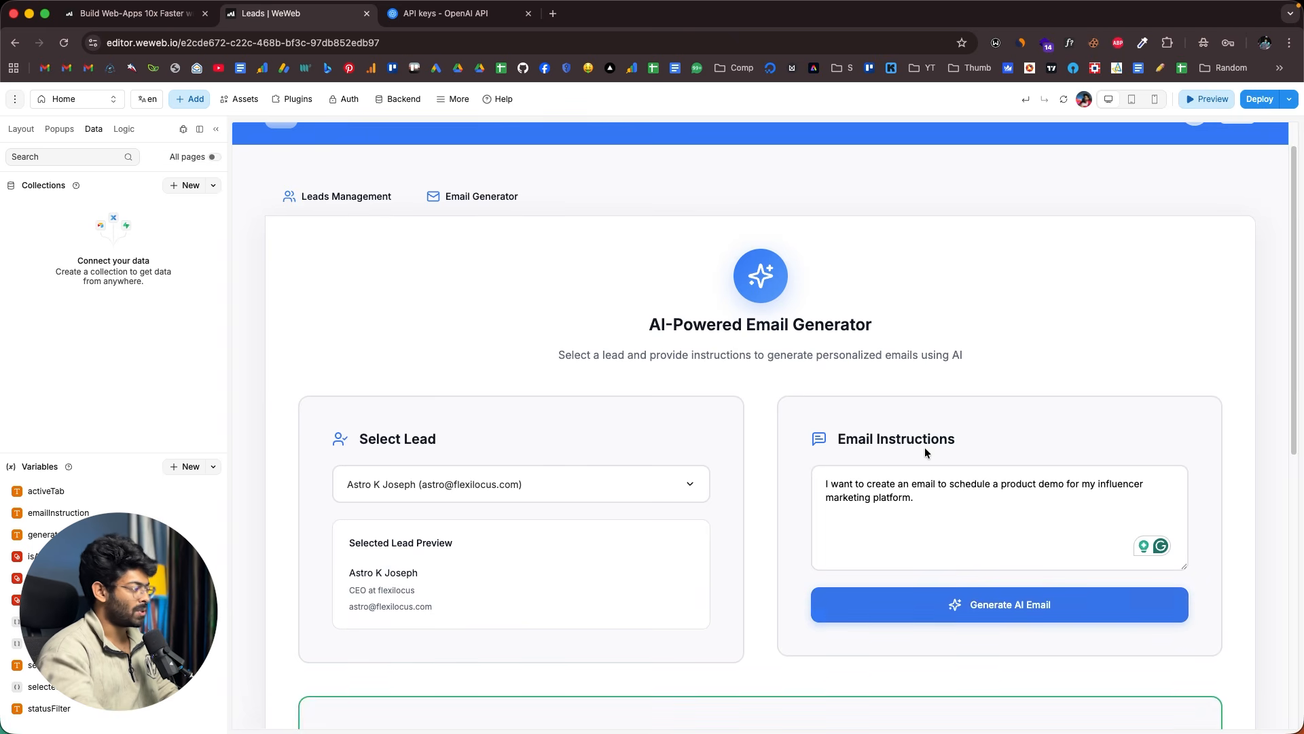
- Read through the generated email from greeting to sign-off
{"action": "scroll", "coordinate": [767, 385], "scroll_direction": "down", "scroll_amount": 5}
{"action": "scroll", "coordinate": [767, 384], "scroll_direction": "down", "scroll_amount": 4}
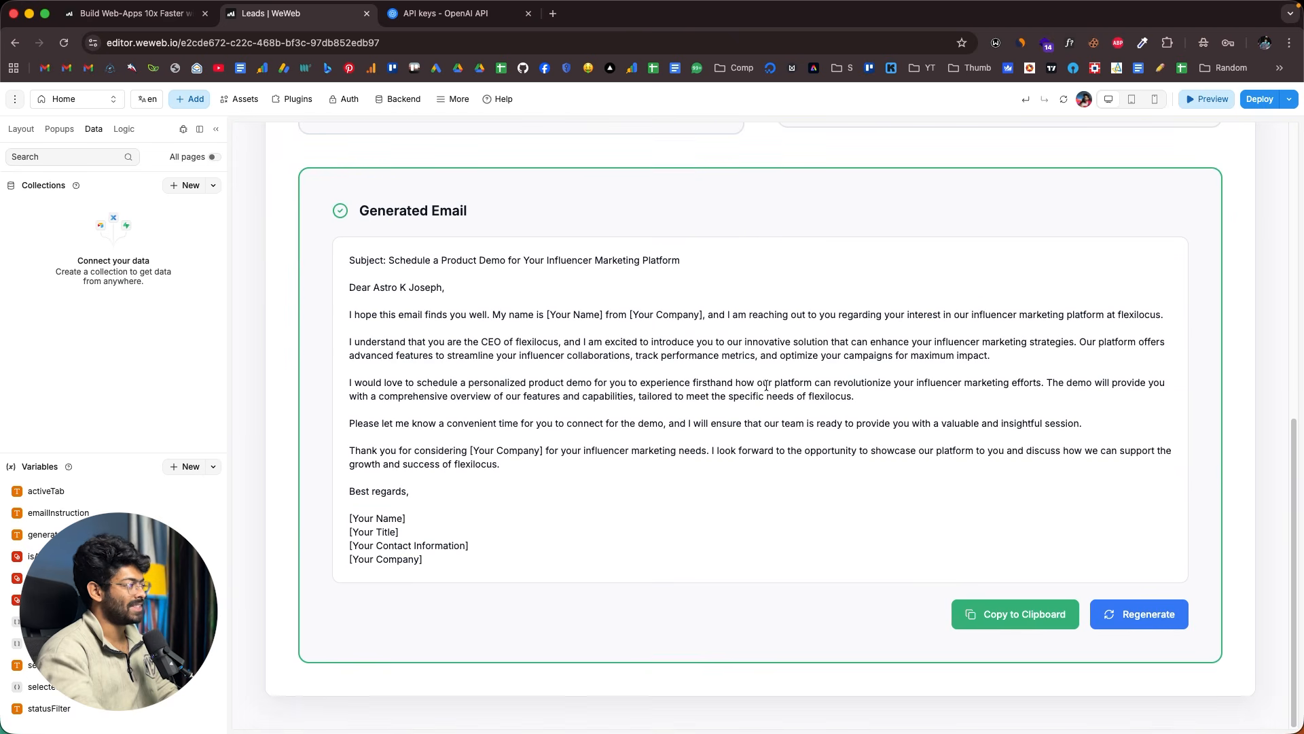
{"action": "left_click_drag", "start_coordinate": [349, 259], "coordinate": [480, 552]}
{"action": "left_click", "coordinate": [503, 500]}
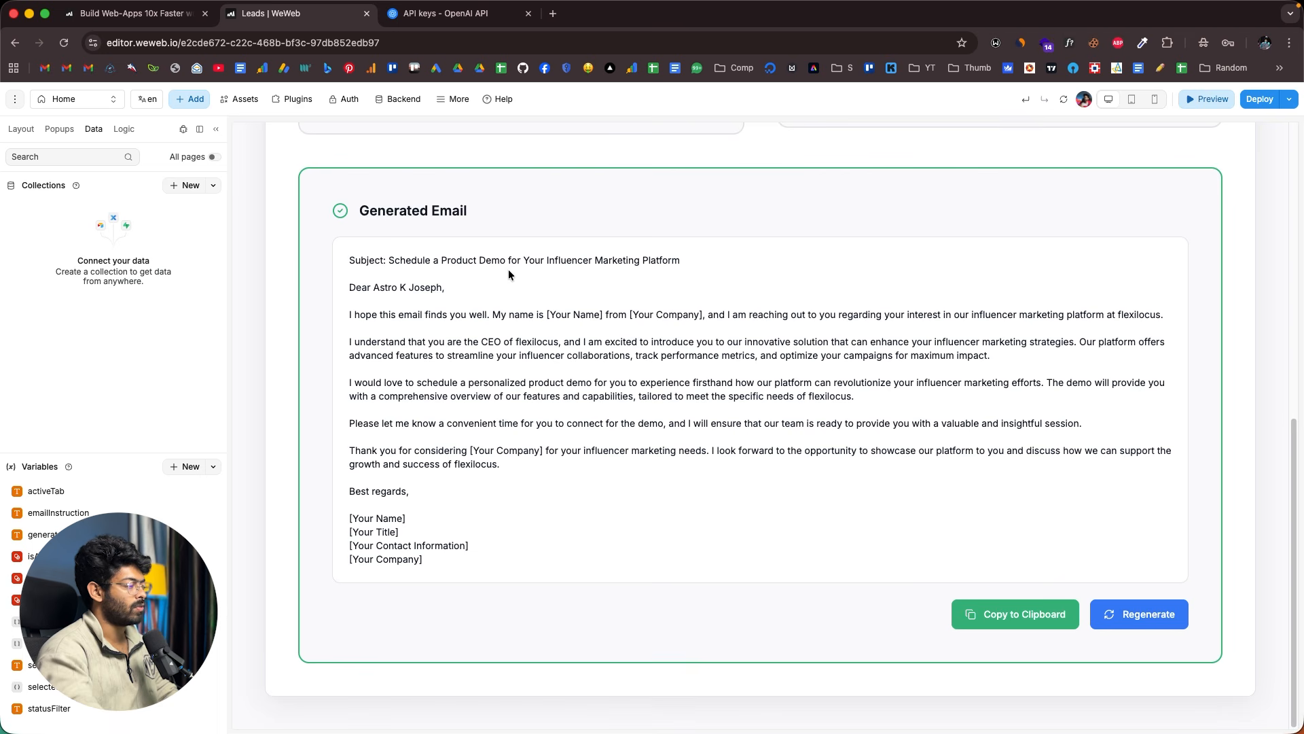
{"action": "left_click_drag", "start_coordinate": [378, 287], "coordinate": [673, 382]}
{"action": "left_click", "coordinate": [650, 378]}
{"action": "left_click_drag", "start_coordinate": [412, 341], "coordinate": [632, 504]}
{"action": "left_click", "coordinate": [630, 506]}
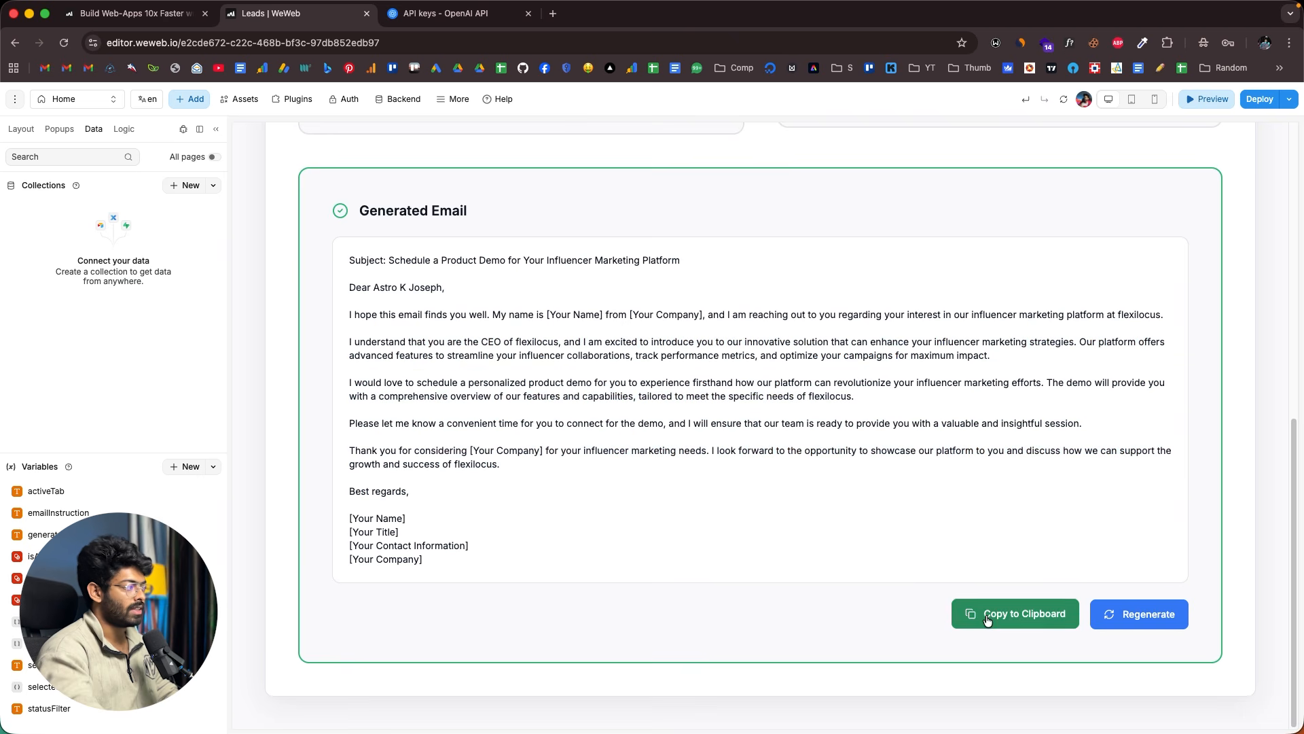
{"action": "scroll", "coordinate": [1006, 440], "scroll_direction": "up", "scroll_amount": 5}
{"action": "scroll", "coordinate": [1006, 440], "scroll_direction": "down", "scroll_amount": 4}
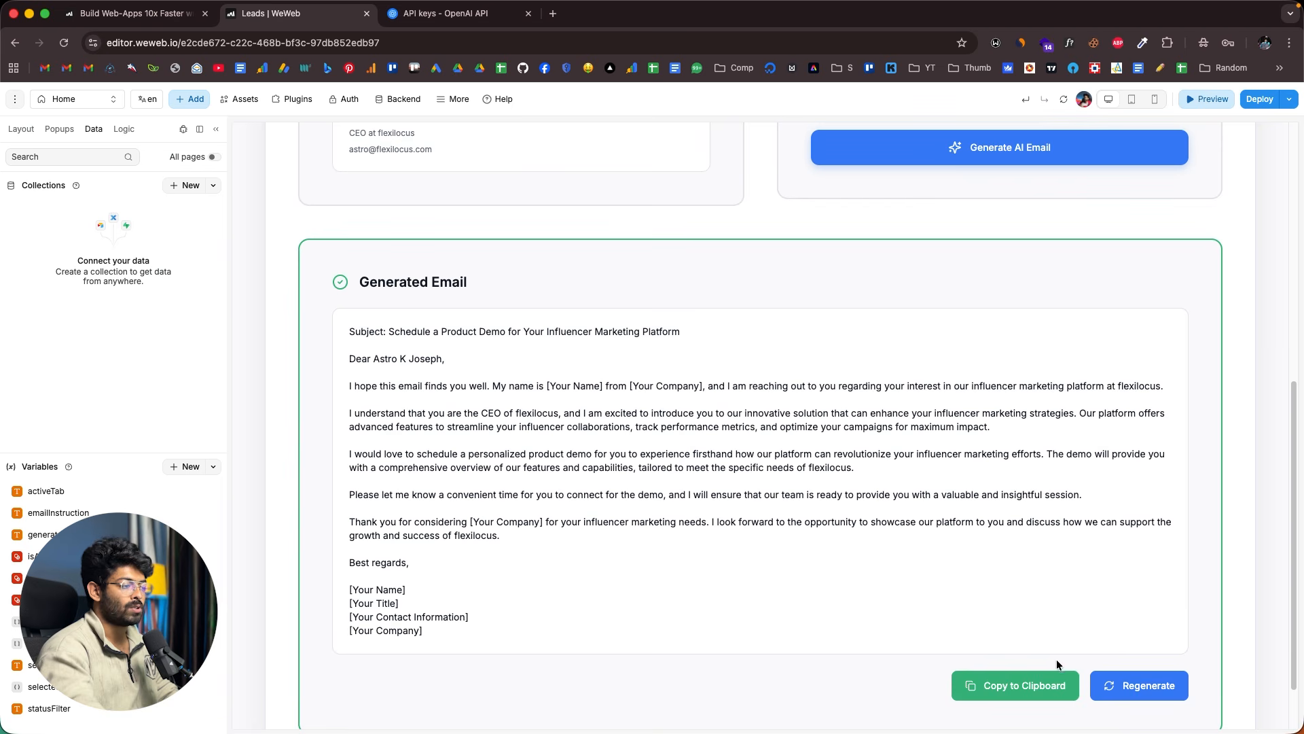
{"action": "scroll", "coordinate": [1086, 662], "scroll_direction": "down", "scroll_amount": 1}
- Regenerate a fresh version of the email, then go back to Leads Management
{"action": "left_click", "coordinate": [1138, 612]}
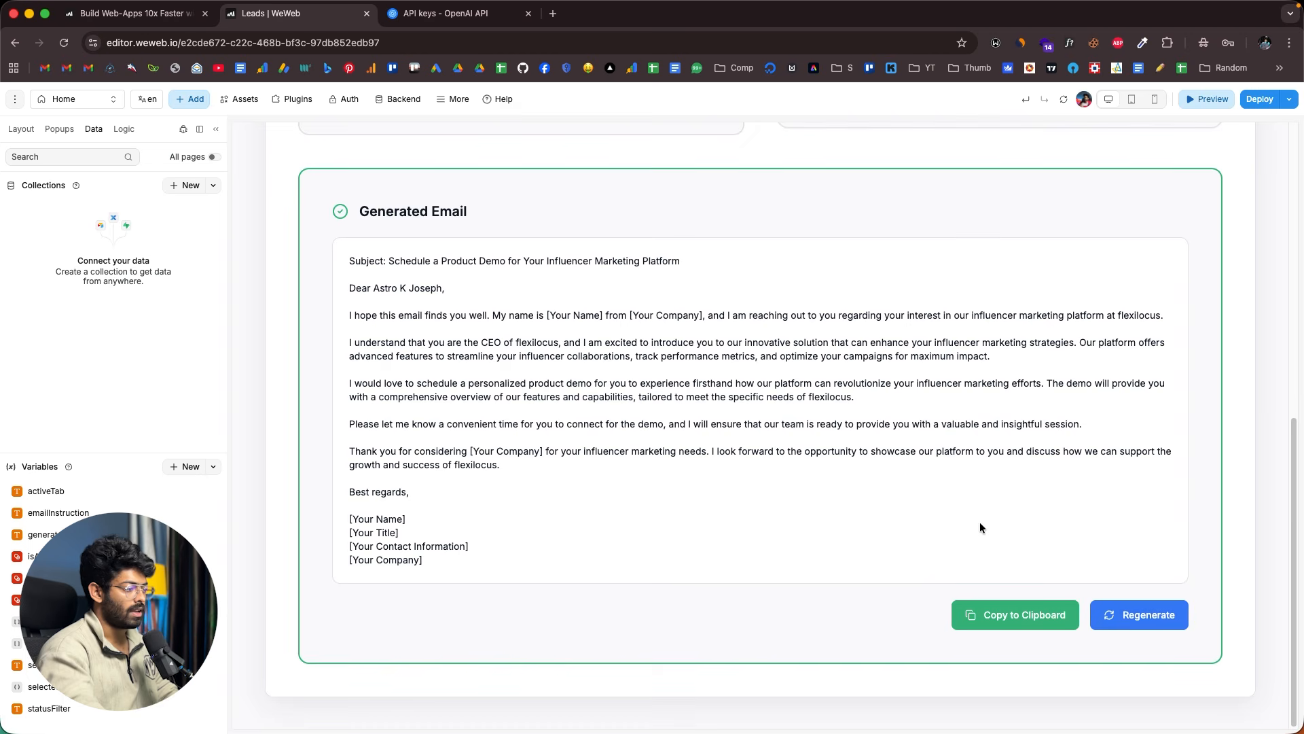
{"action": "left_click", "coordinate": [1155, 625]}
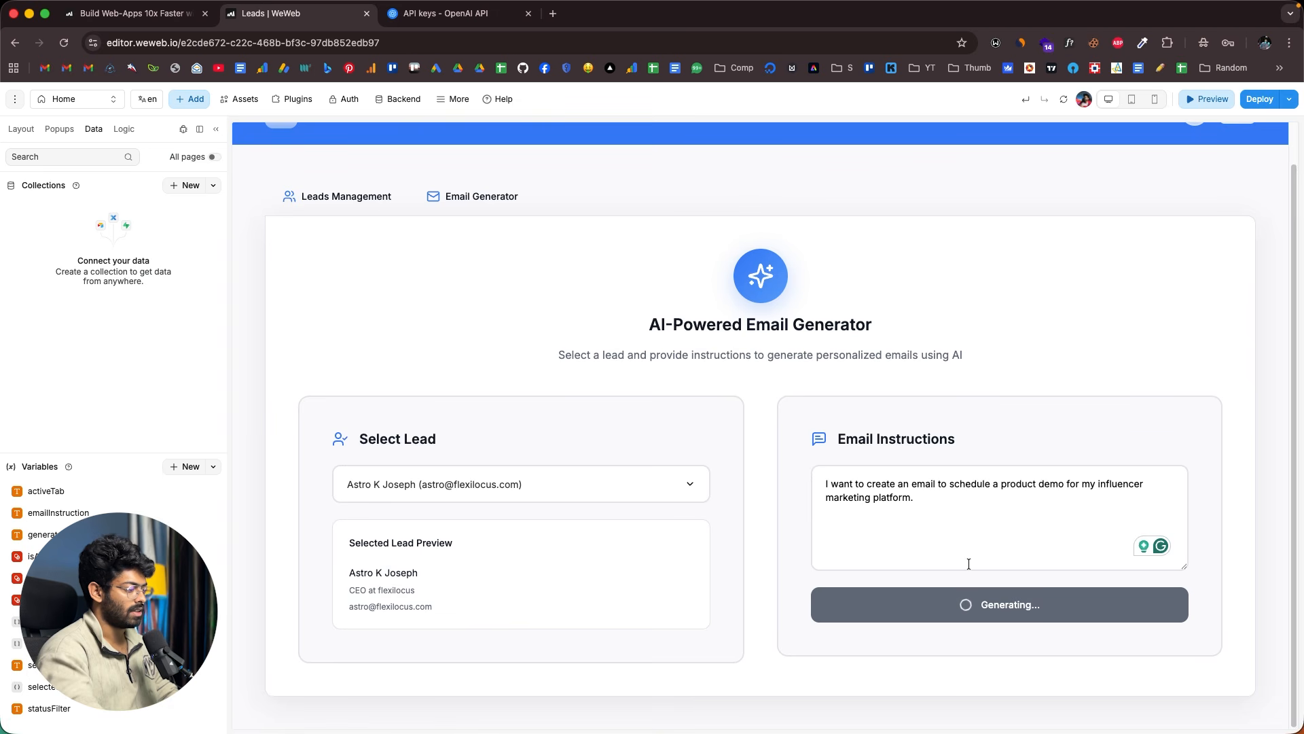
{"action": "scroll", "coordinate": [969, 566], "scroll_direction": "down", "scroll_amount": 8}
{"action": "scroll", "coordinate": [806, 556], "scroll_direction": "up", "scroll_amount": 8}
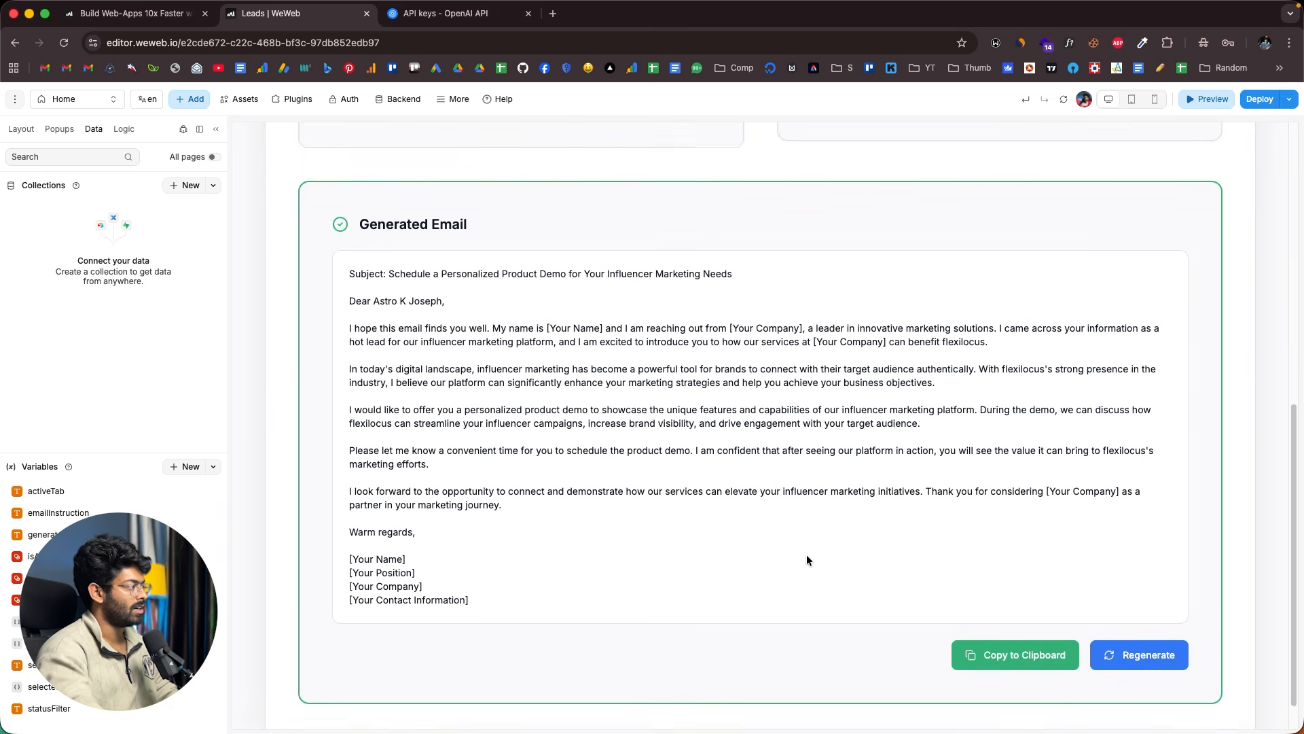
{"action": "left_click", "coordinate": [357, 240]}
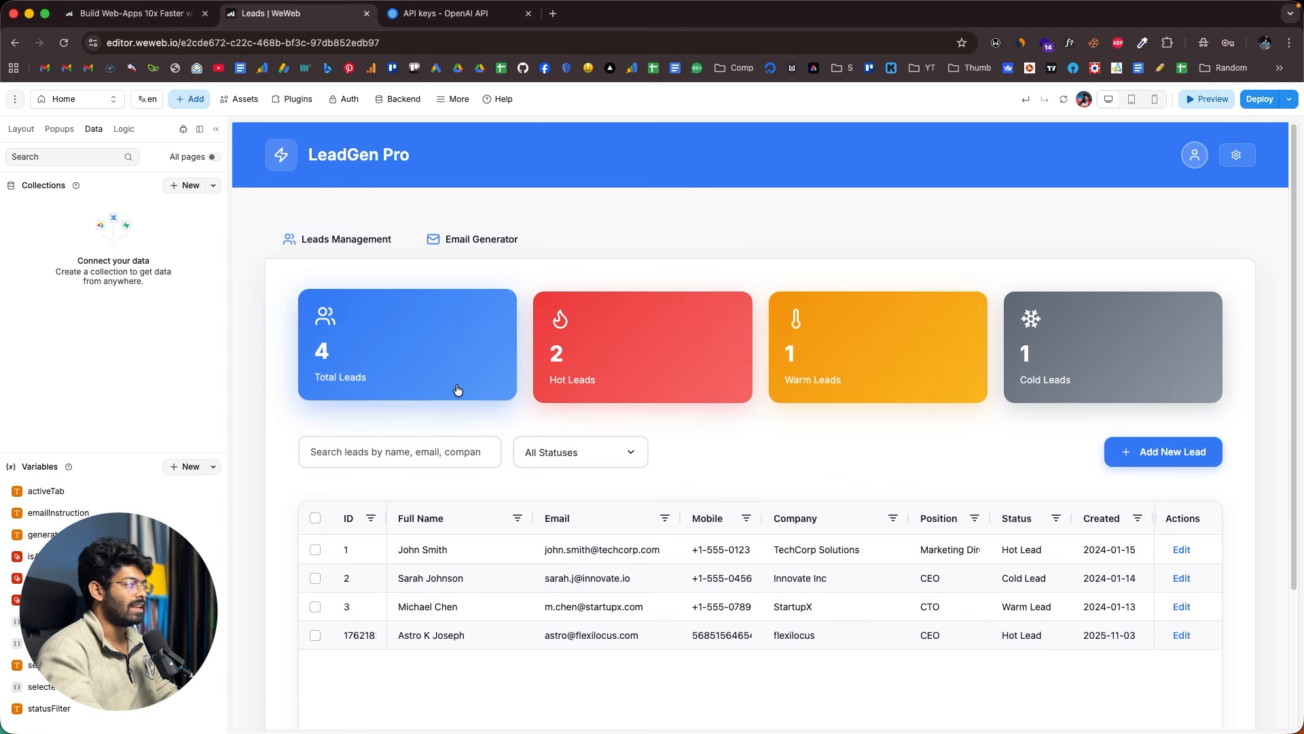
- Reload the editor so LeadGen Pro lists the three original leads again (3 total, 1 hot)
{"action": "left_click", "coordinate": [476, 251]}
{"action": "left_click", "coordinate": [314, 245]}
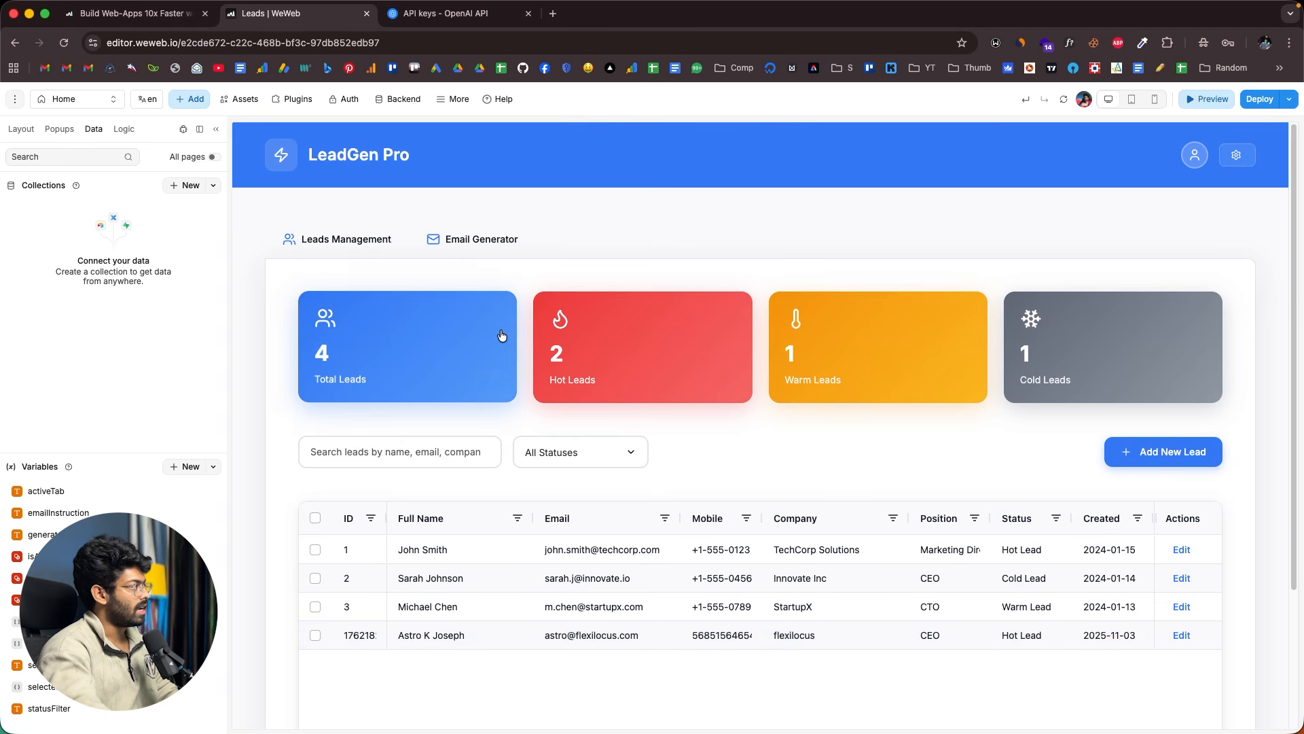
{"action": "key", "text": "super+r"}
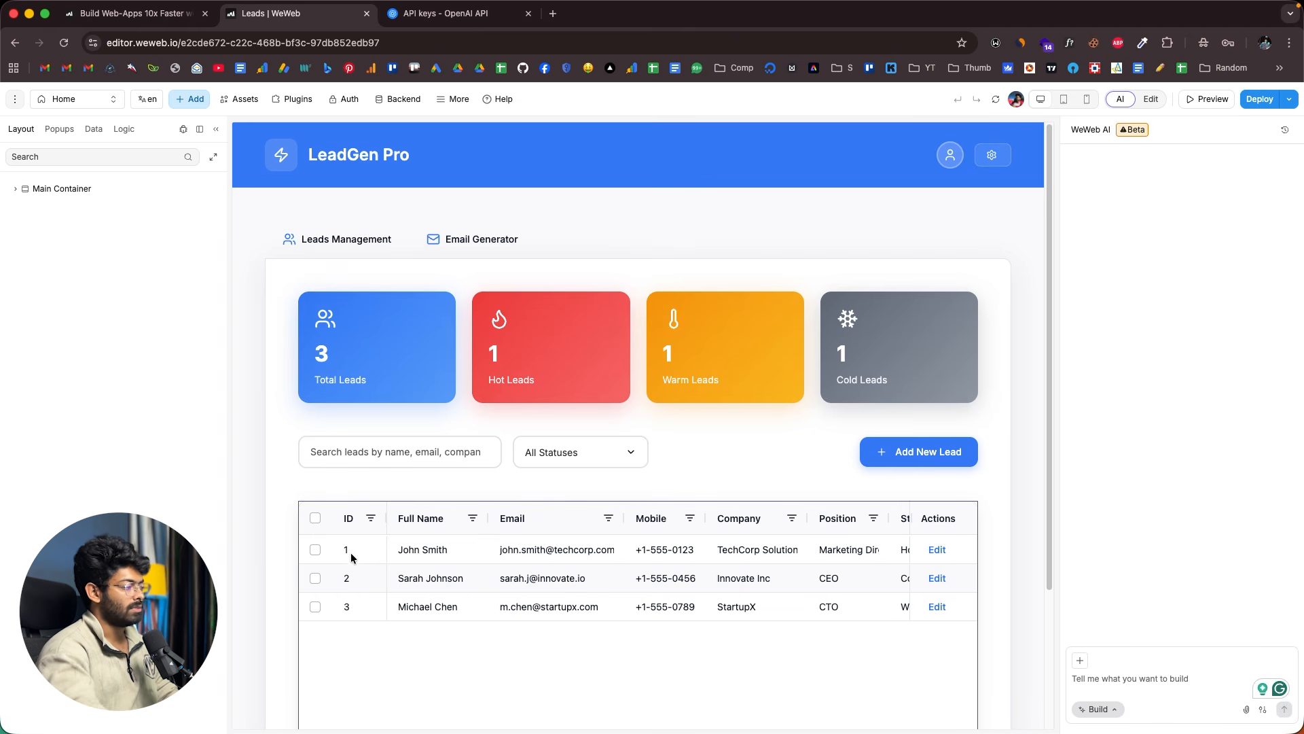
{"action": "scroll", "coordinate": [435, 563], "scroll_direction": "down", "scroll_amount": 2}
{"action": "scroll", "coordinate": [436, 566], "scroll_direction": "down", "scroll_amount": 4}
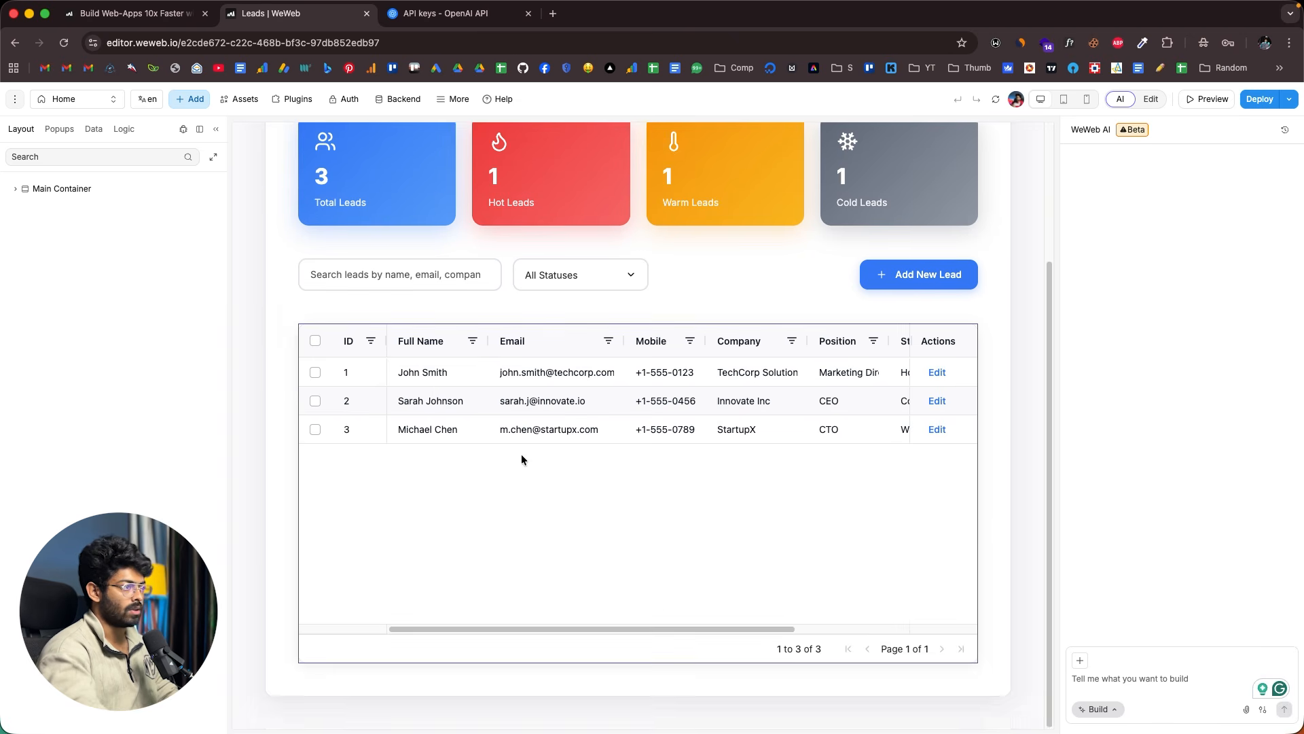
{"action": "scroll", "coordinate": [522, 458], "scroll_direction": "up", "scroll_amount": 5}
{"action": "scroll", "coordinate": [532, 514], "scroll_direction": "down", "scroll_amount": 5}
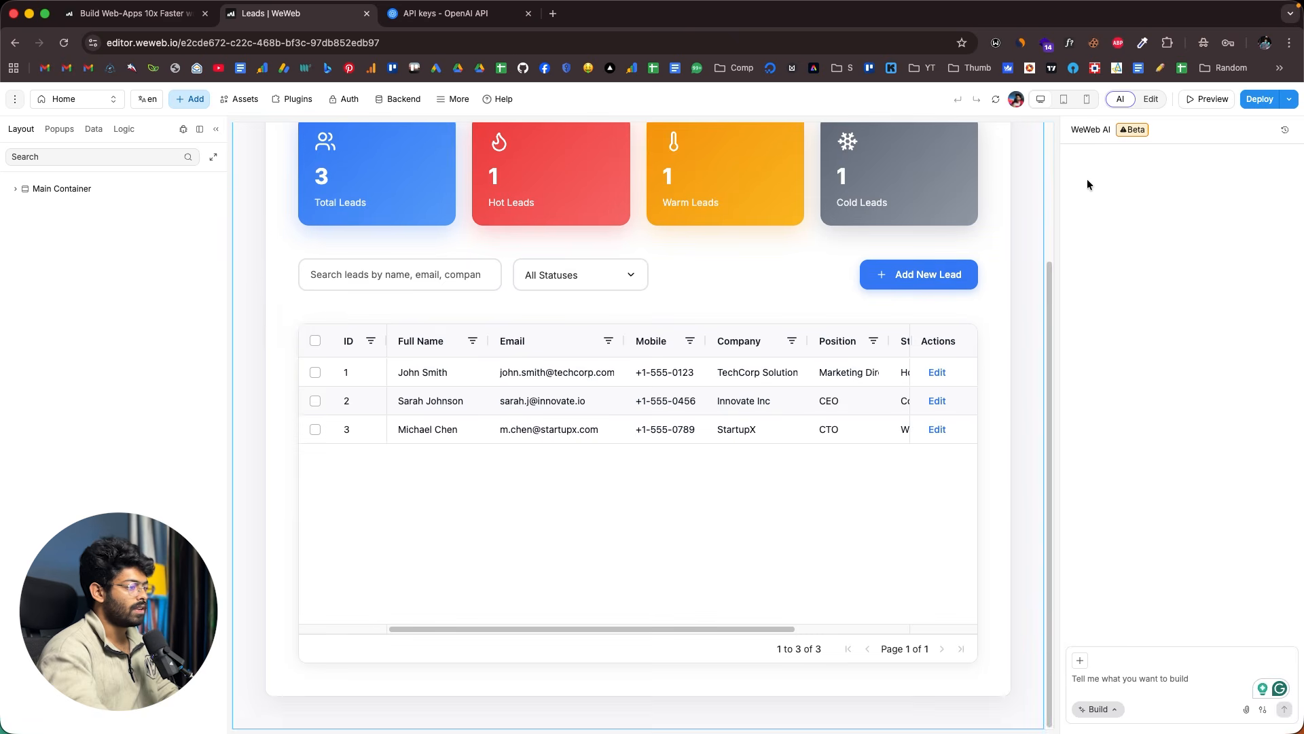
{"action": "scroll", "coordinate": [829, 404], "scroll_direction": "up", "scroll_amount": 3}
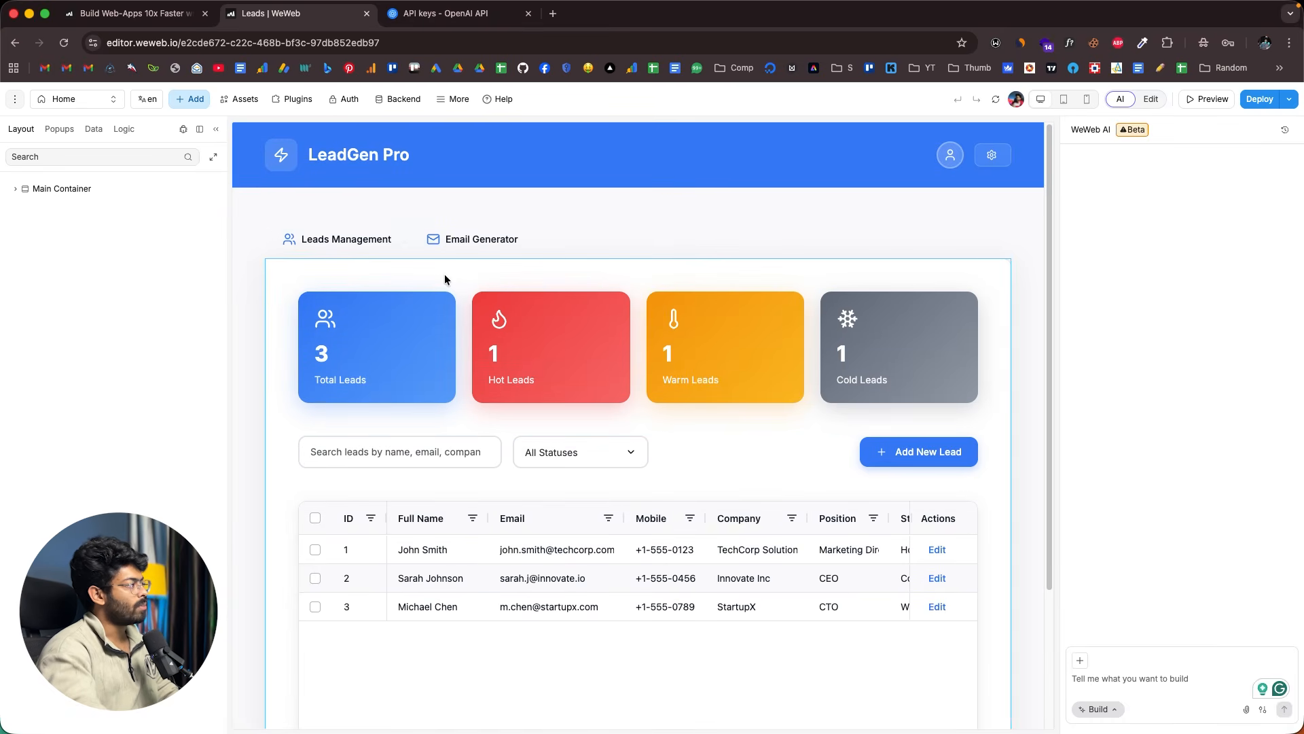
- Add the Supabase plugin from the Data sources list, alongside the existing REST API plugin
{"action": "left_click", "coordinate": [296, 102]}
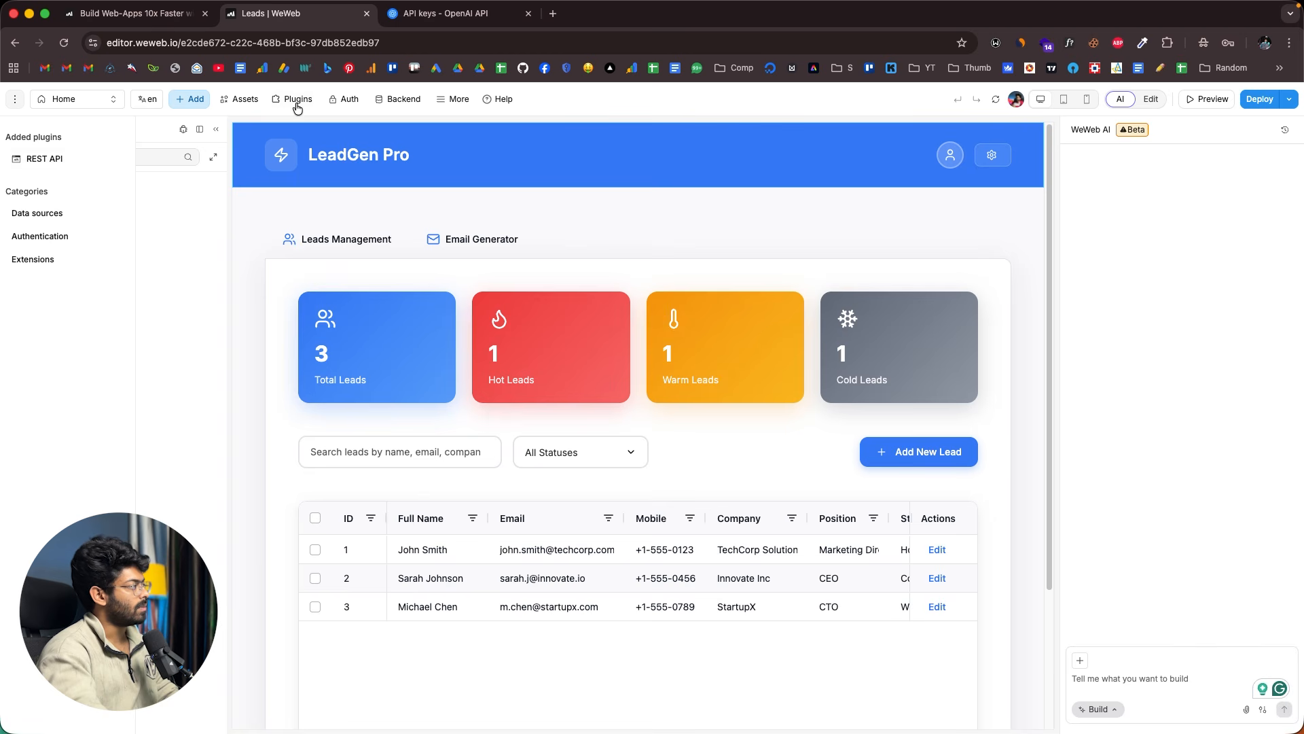
{"action": "left_click", "coordinate": [62, 164]}
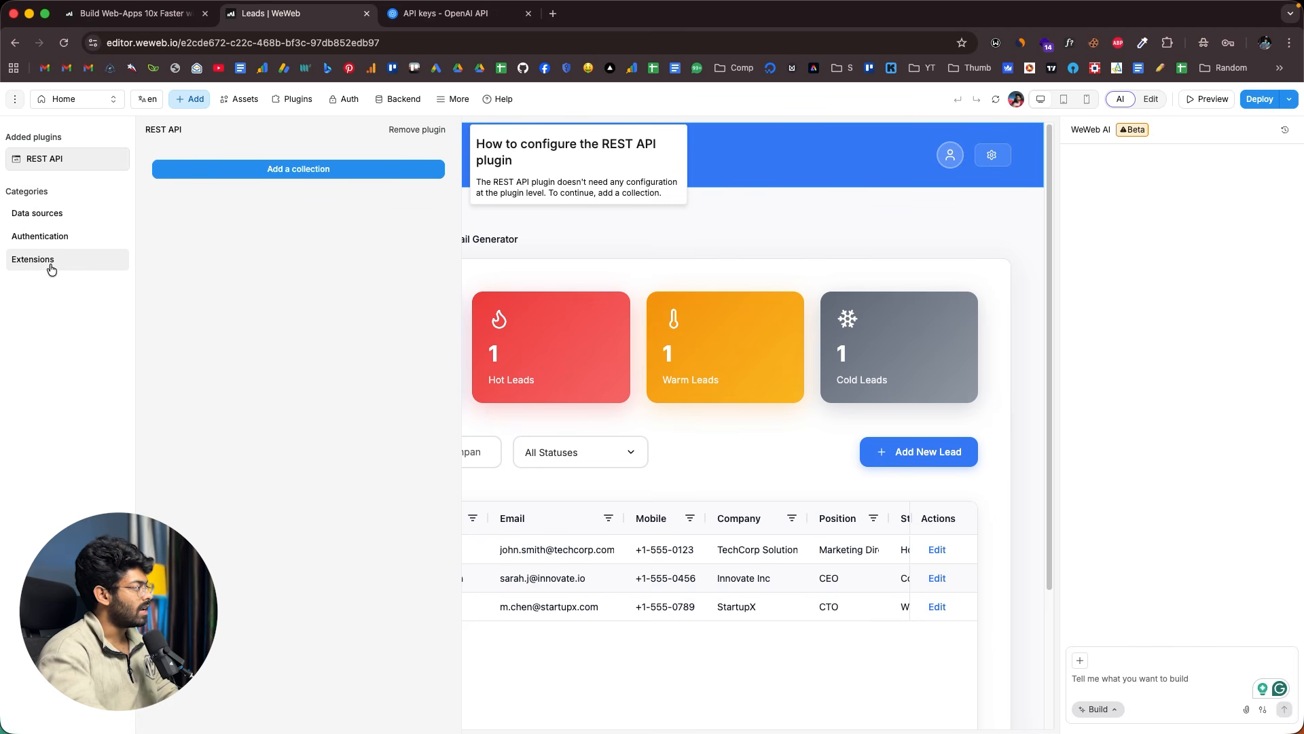
{"action": "left_click", "coordinate": [44, 216]}
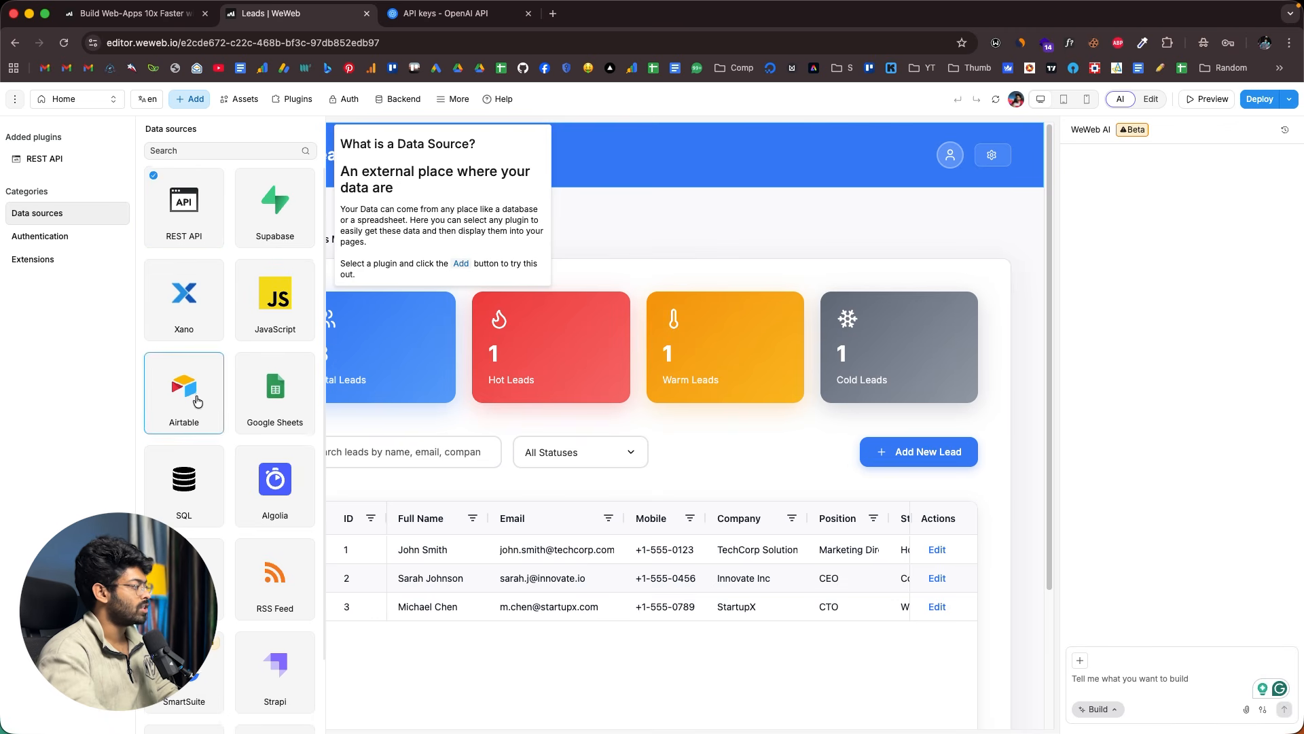
{"action": "scroll", "coordinate": [197, 401], "scroll_direction": "down", "scroll_amount": 2}
{"action": "scroll", "coordinate": [245, 535], "scroll_direction": "up", "scroll_amount": 2}
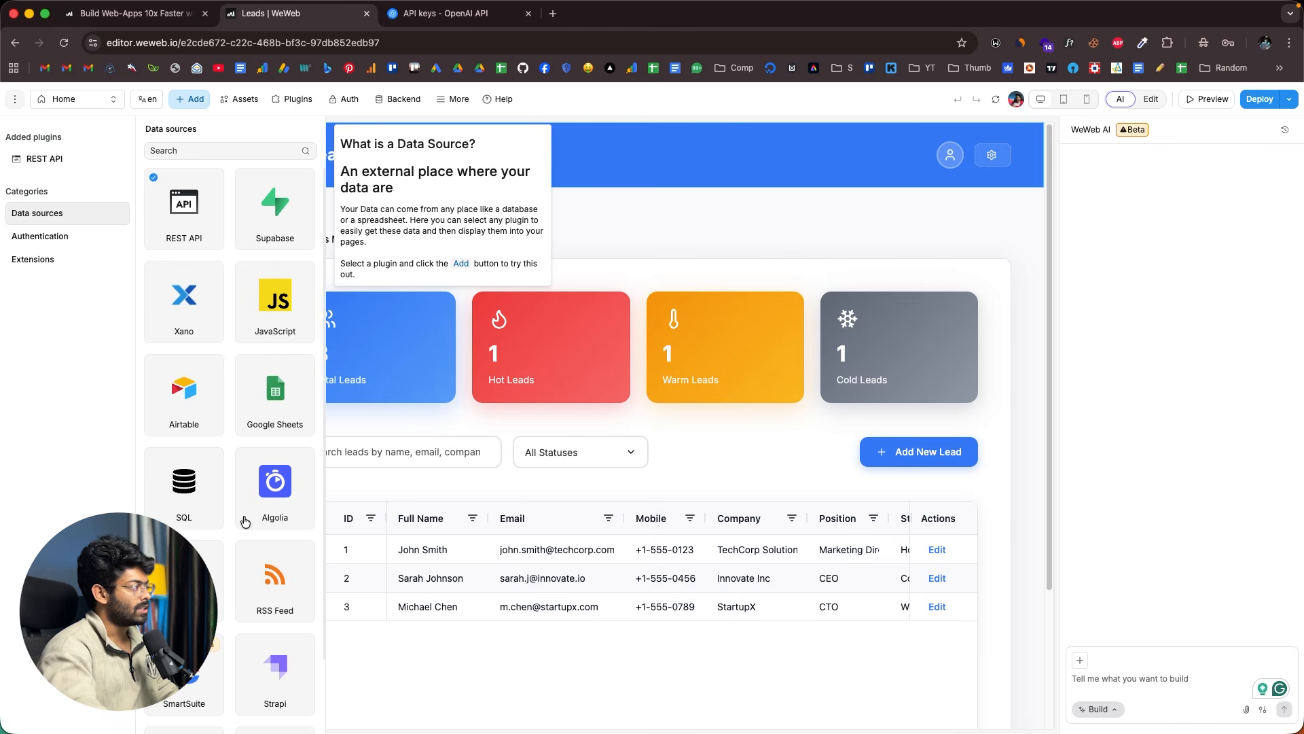
{"action": "left_click", "coordinate": [275, 239]}
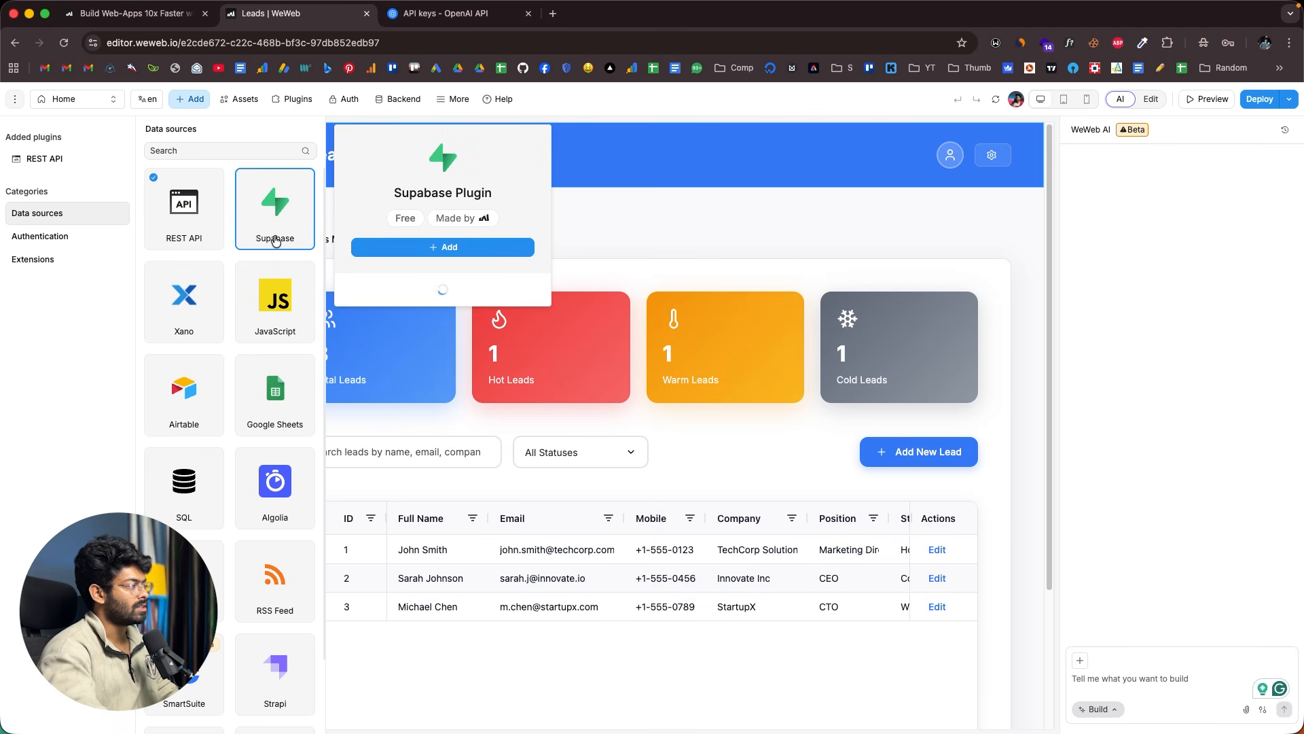
{"action": "left_click", "coordinate": [442, 246]}
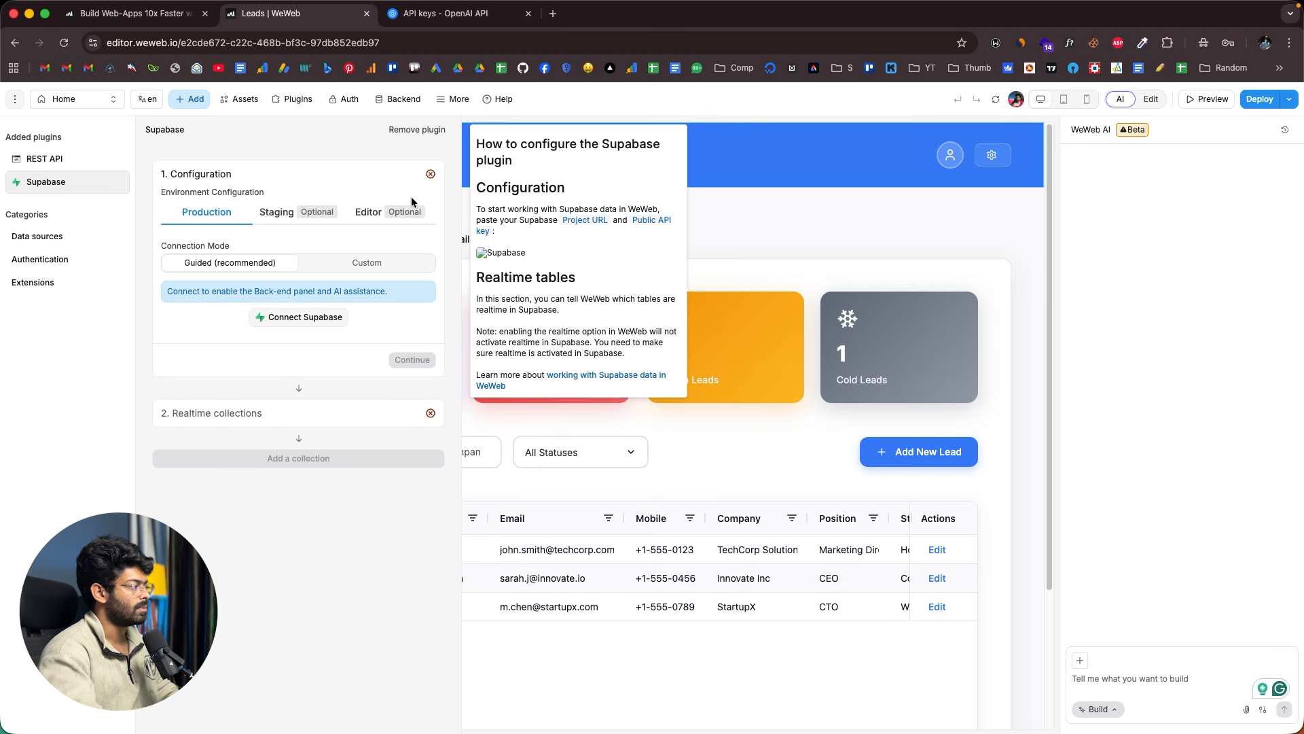
- Connect the Supabase account by authorizing WeWeb - Prod, then open a new browser tab
{"action": "left_click", "coordinate": [311, 318]}
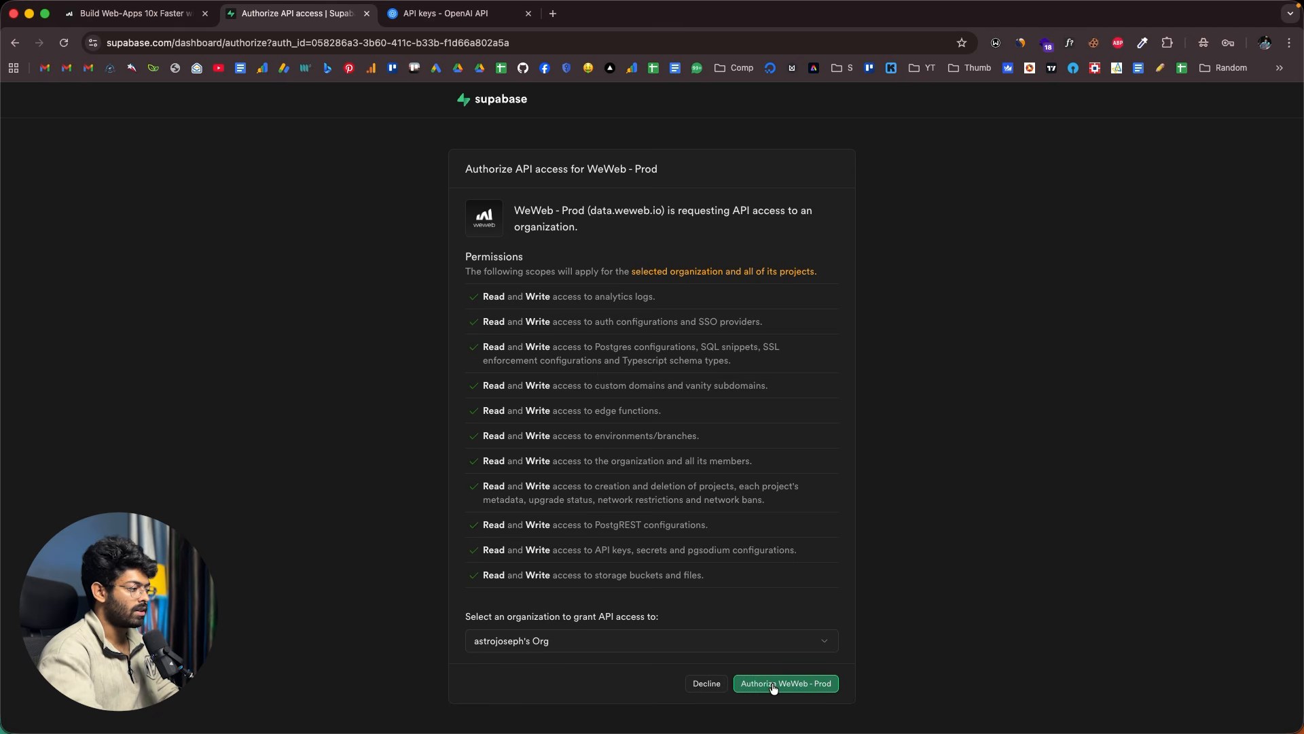
{"action": "left_click", "coordinate": [773, 686]}
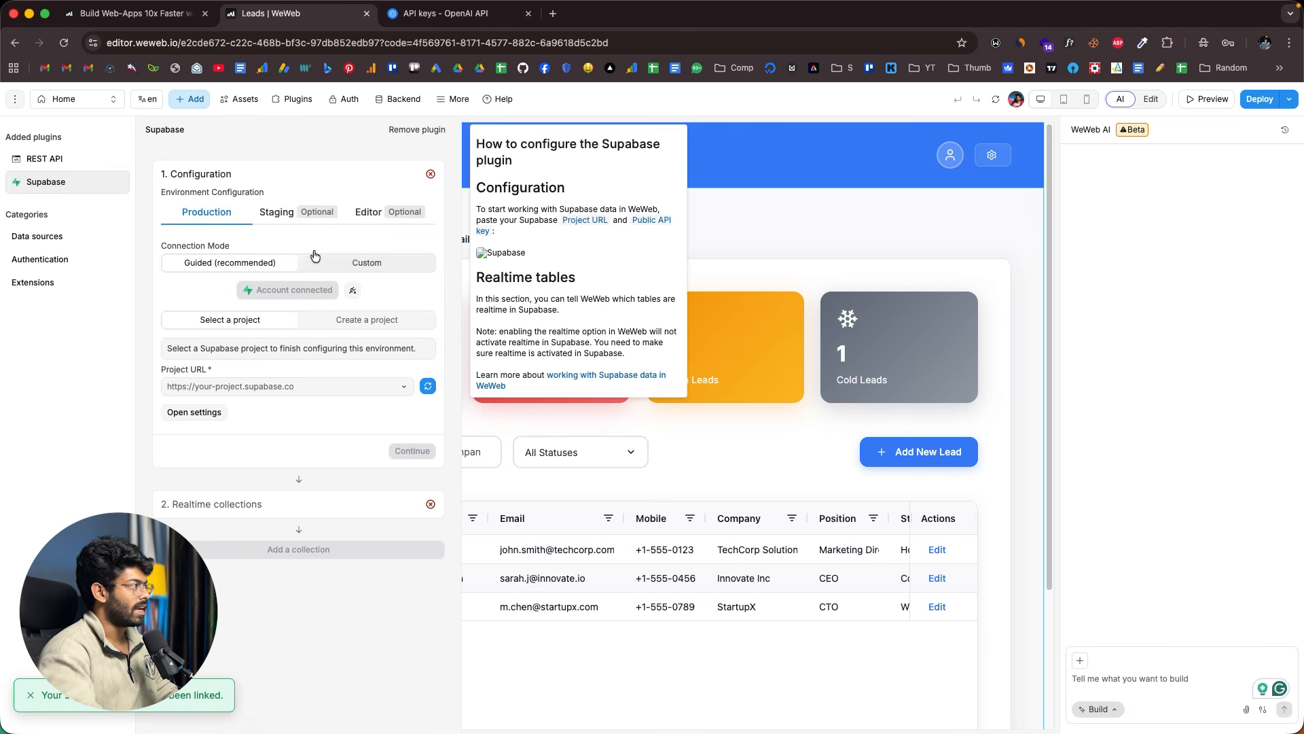
{"action": "left_click", "coordinate": [552, 13]}
- Go to the Supabase dashboard and open the organization's list of projects
{"action": "type", "text": "supa"}
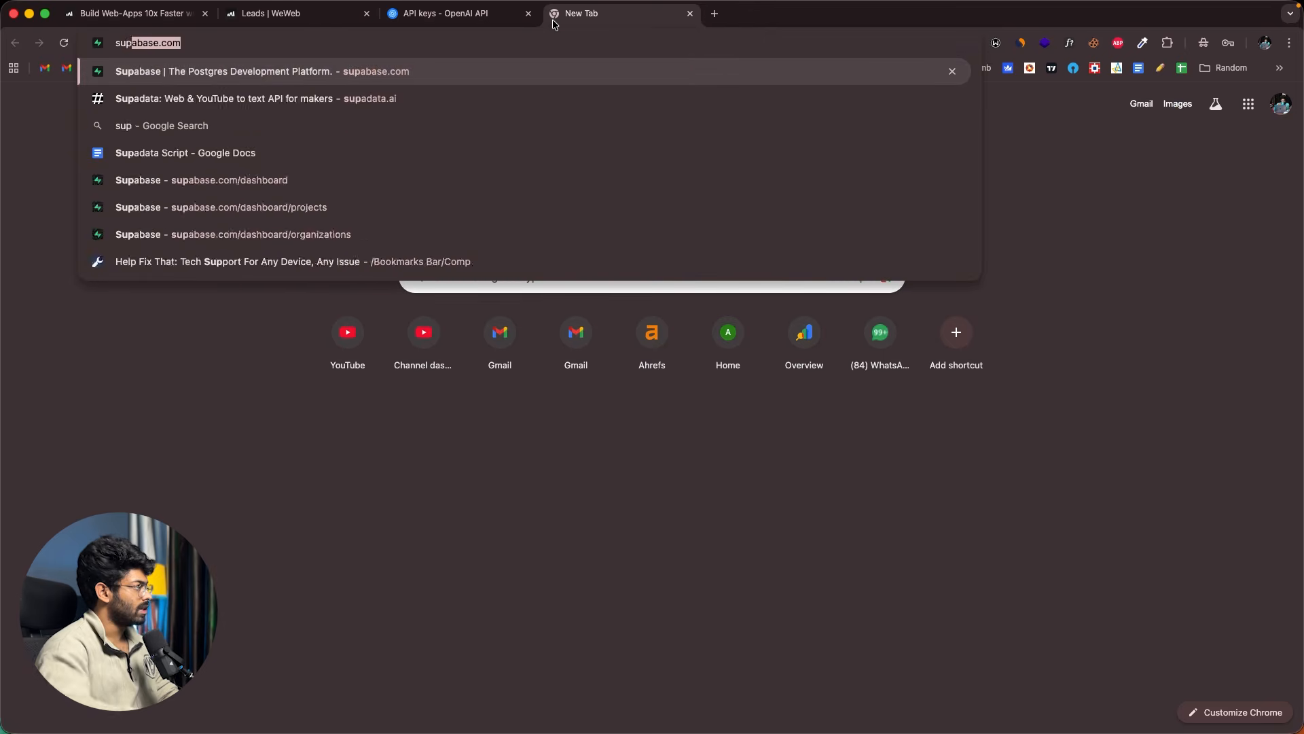
{"action": "key", "text": "Return"}
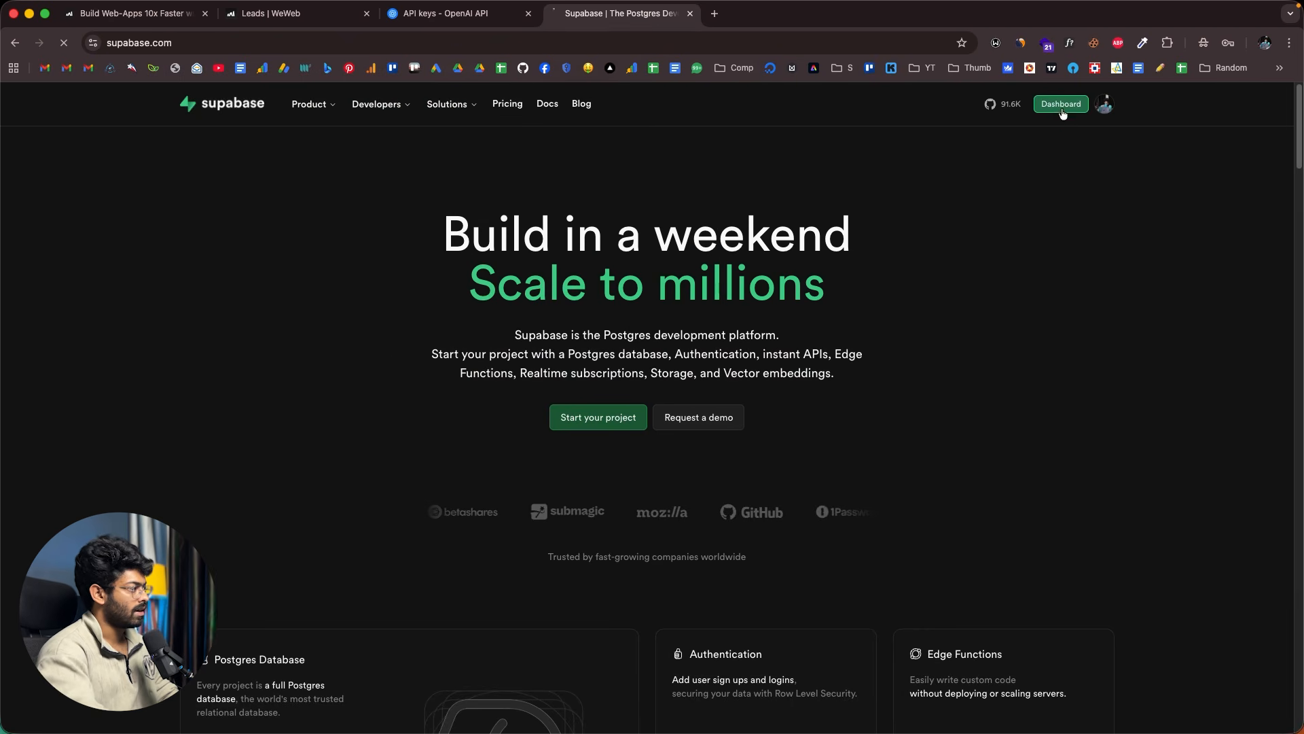
{"action": "left_click", "coordinate": [1061, 103]}
{"action": "left_click", "coordinate": [394, 259]}
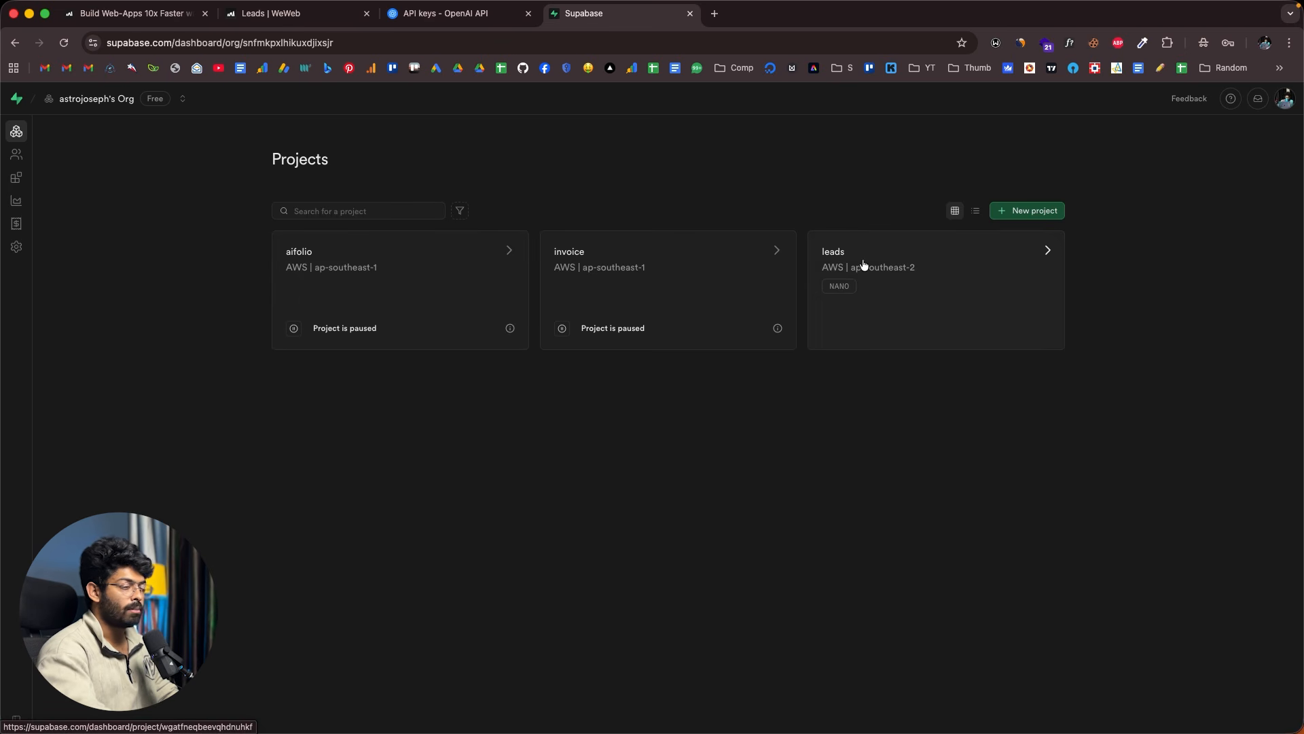
- Open the existing leads project, glance at its Table Editor, and return to Project Overview
{"action": "left_click", "coordinate": [1027, 211]}
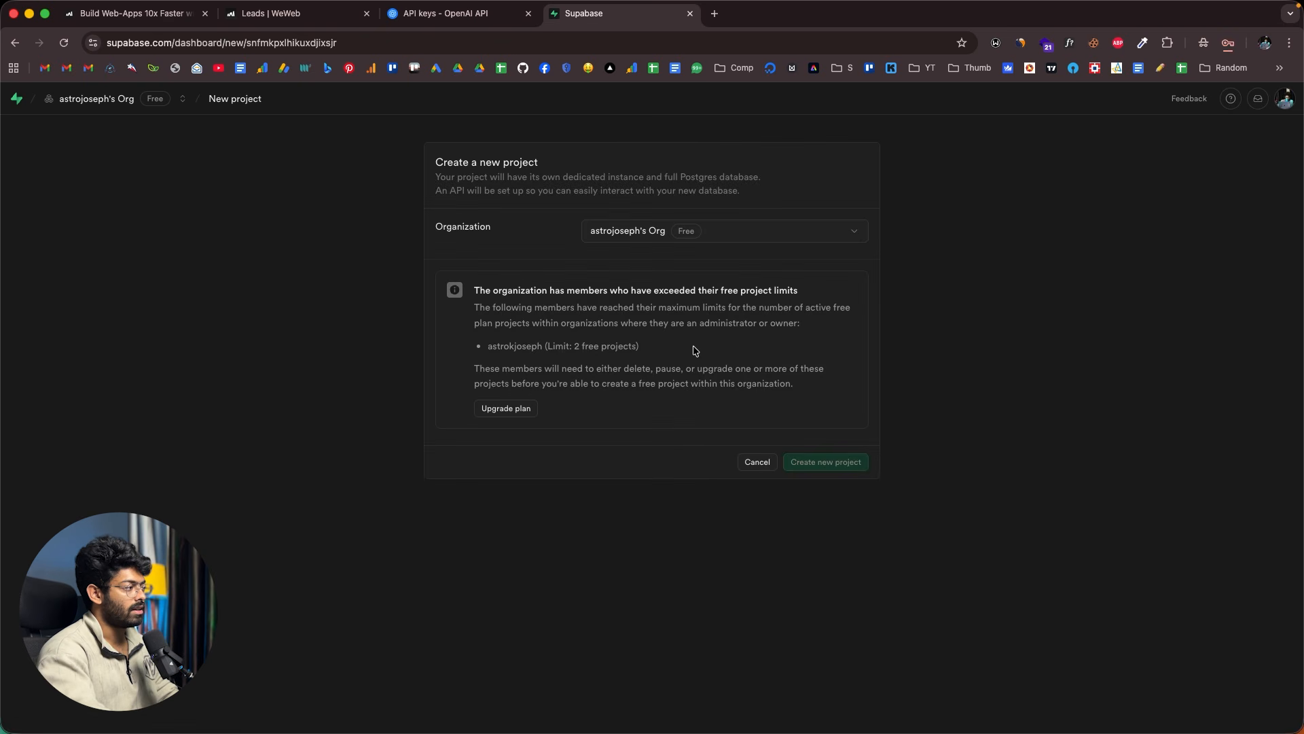
{"action": "left_click", "coordinate": [758, 462]}
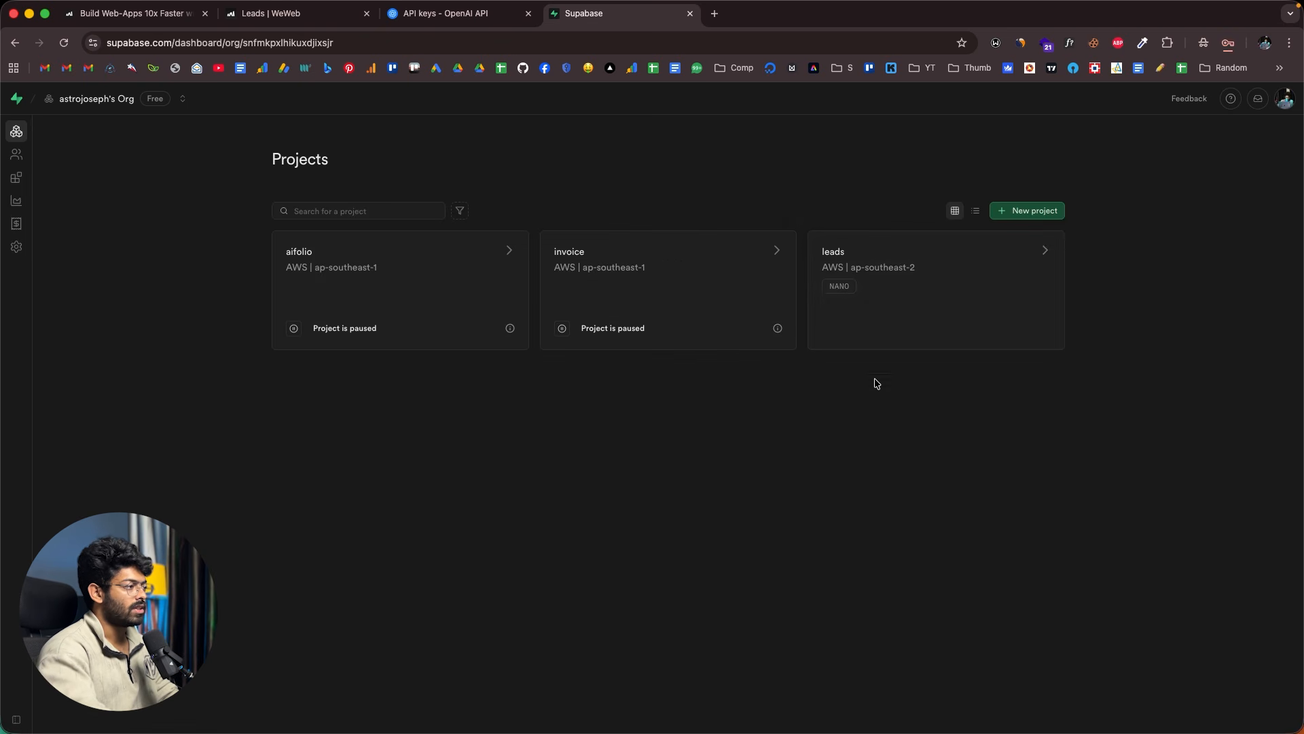
{"action": "left_click", "coordinate": [935, 271]}
{"action": "scroll", "coordinate": [354, 286], "scroll_direction": "down", "scroll_amount": 5}
{"action": "scroll", "coordinate": [292, 320], "scroll_direction": "up", "scroll_amount": 6}
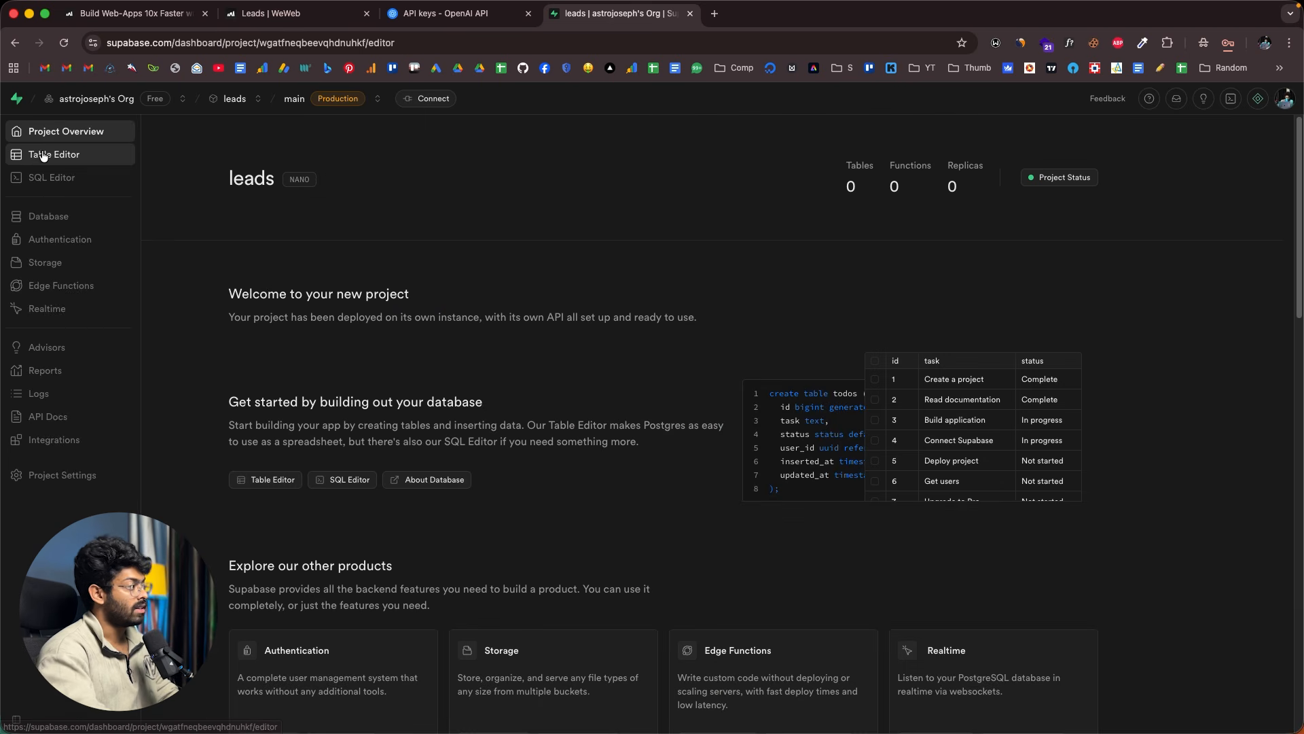
{"action": "left_click", "coordinate": [17, 154]}
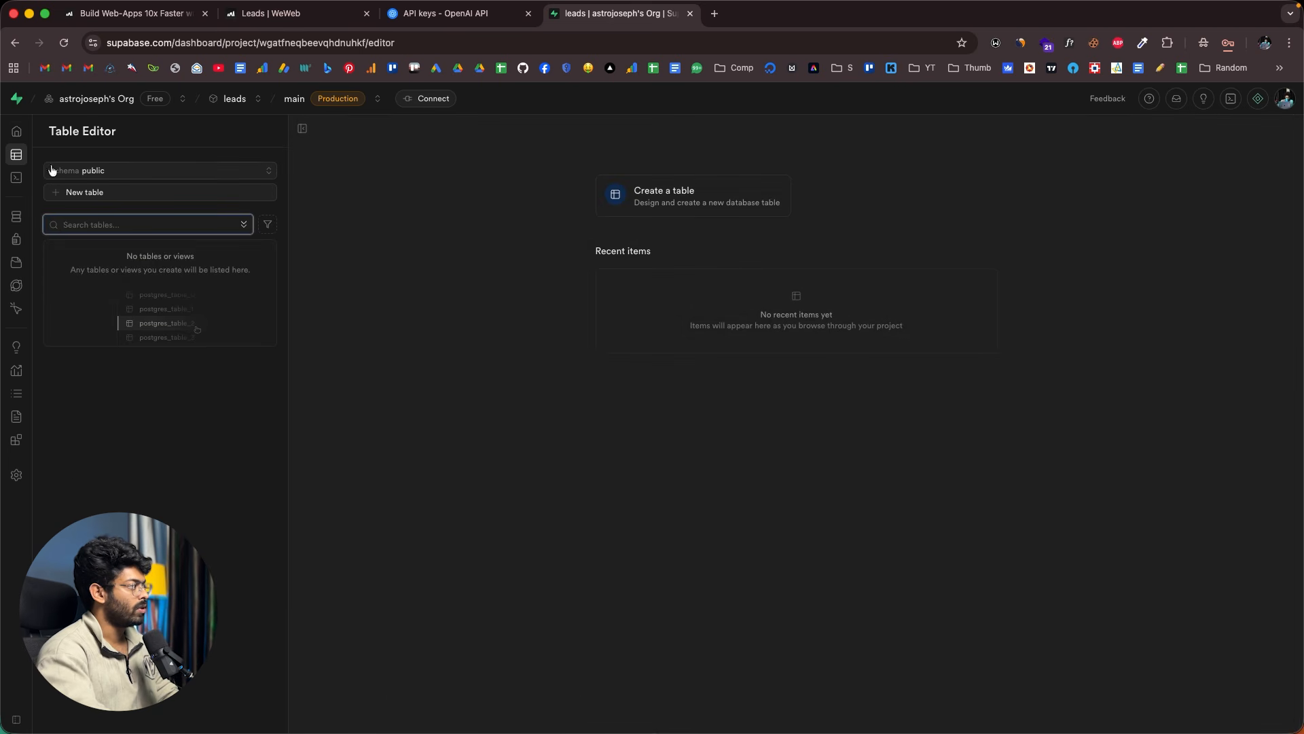
{"action": "left_click", "coordinate": [20, 132]}
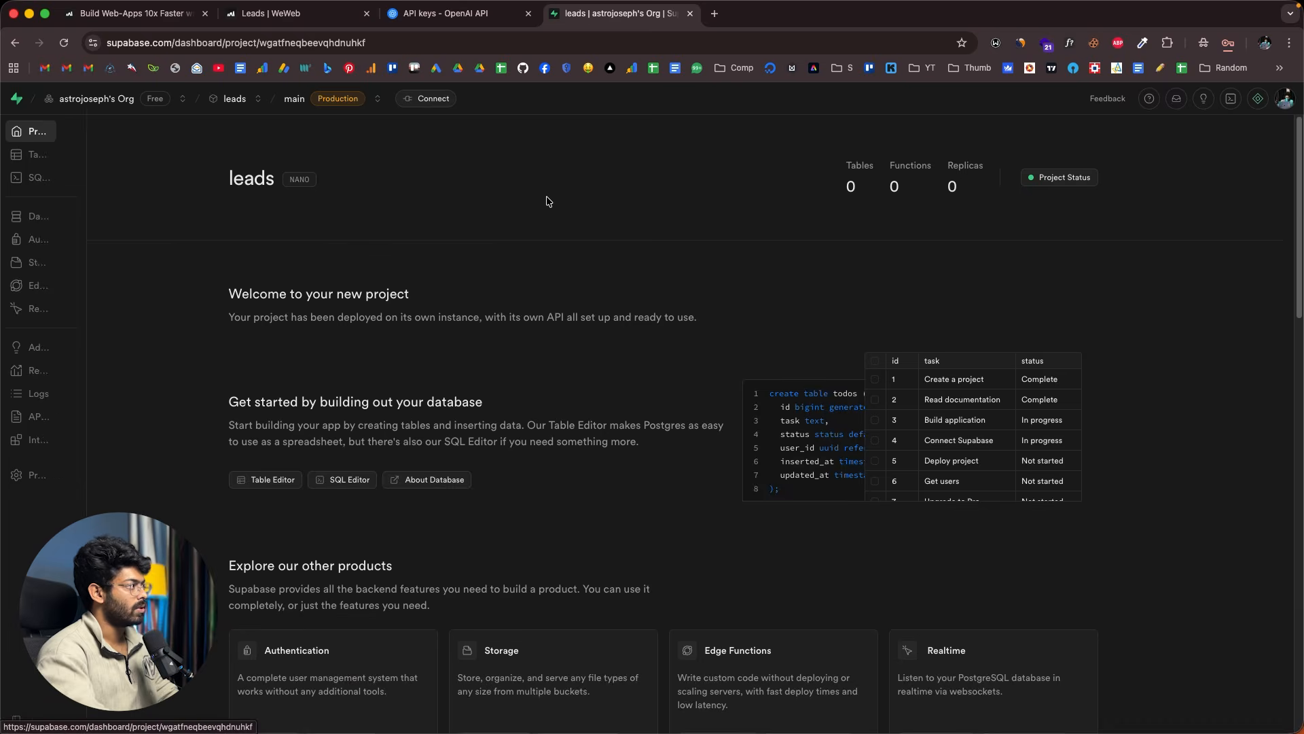
{"action": "left_click", "coordinate": [299, 13]}
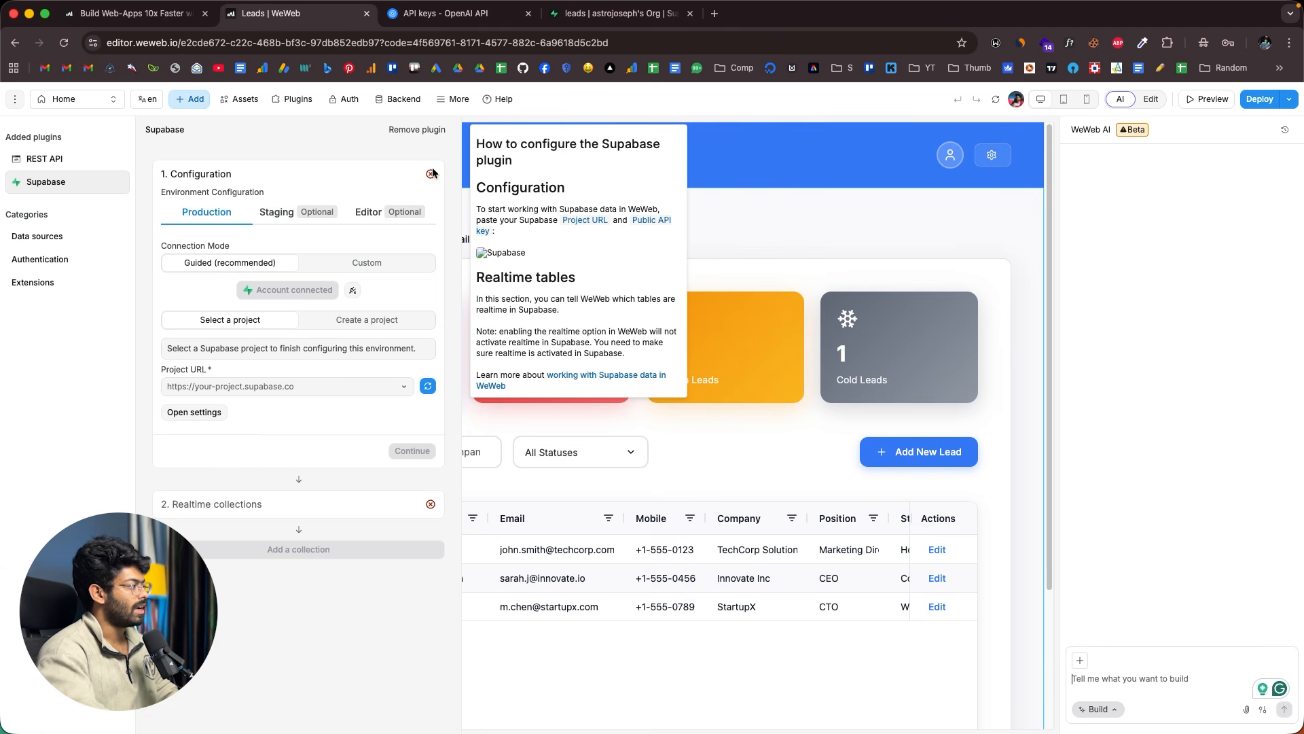
- Set the plugin's Project URL to the leads project and finish setup with no realtime collections
{"action": "left_click", "coordinate": [243, 394]}
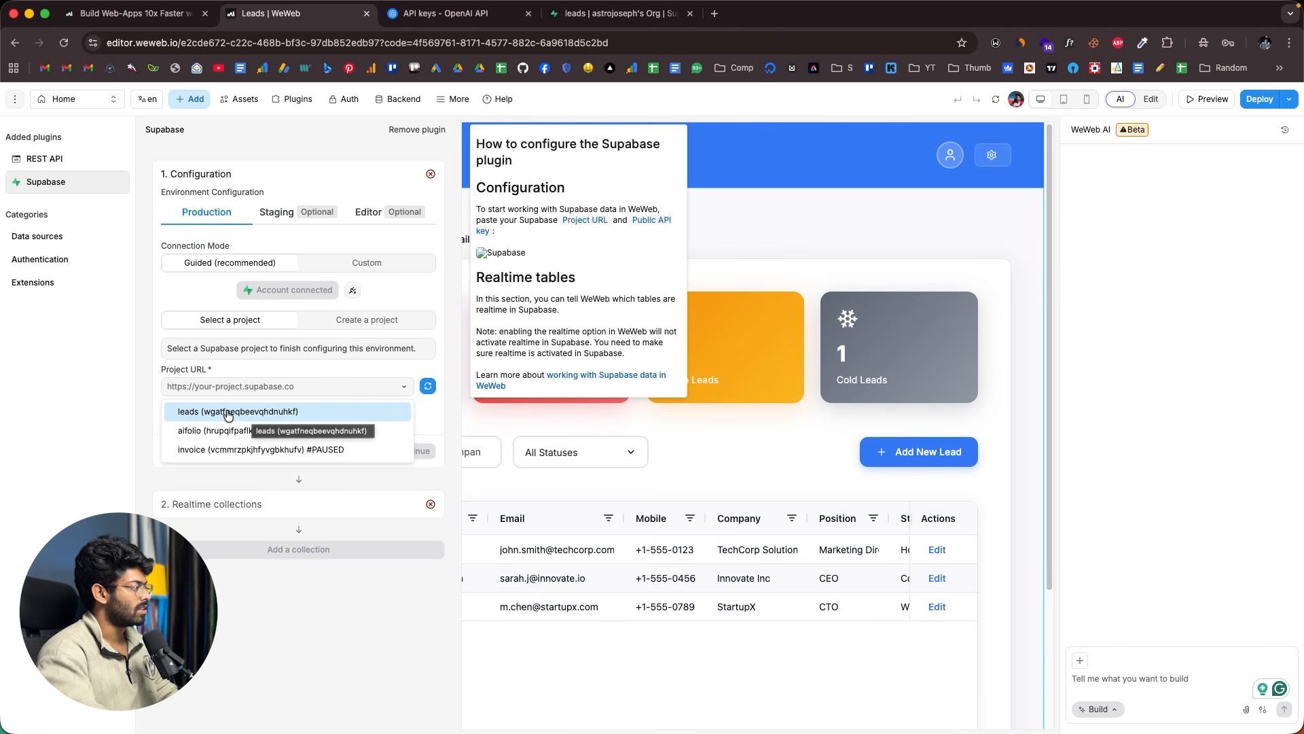
{"action": "left_click", "coordinate": [230, 411]}
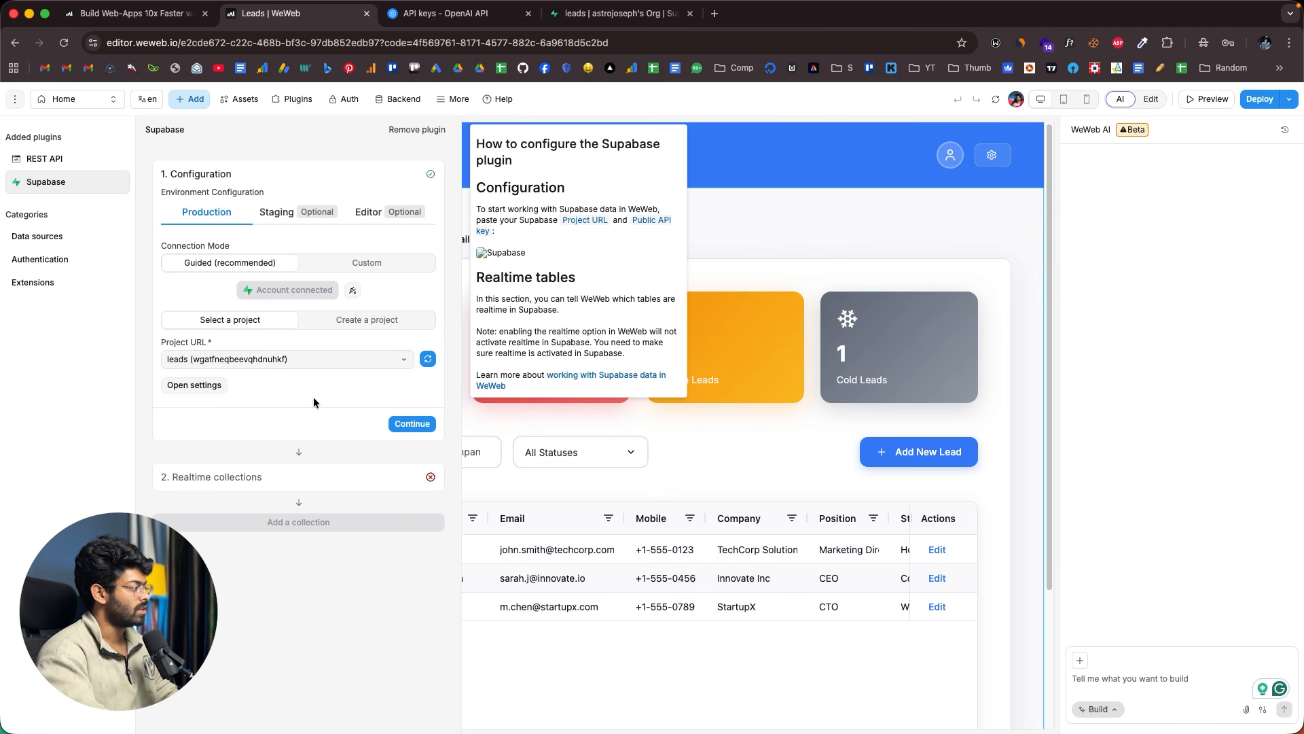
{"action": "left_click", "coordinate": [412, 423]}
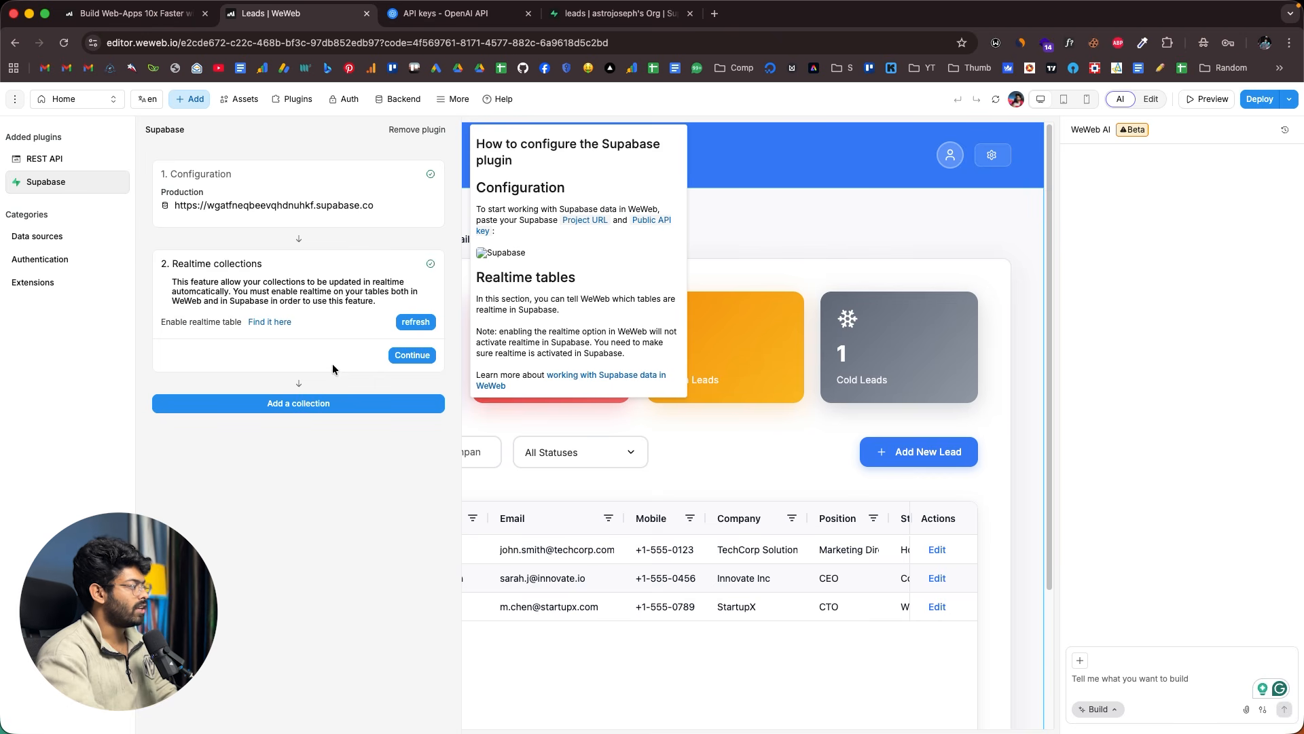
{"action": "left_click_drag", "start_coordinate": [184, 262], "coordinate": [269, 265]}
{"action": "left_click", "coordinate": [252, 279]}
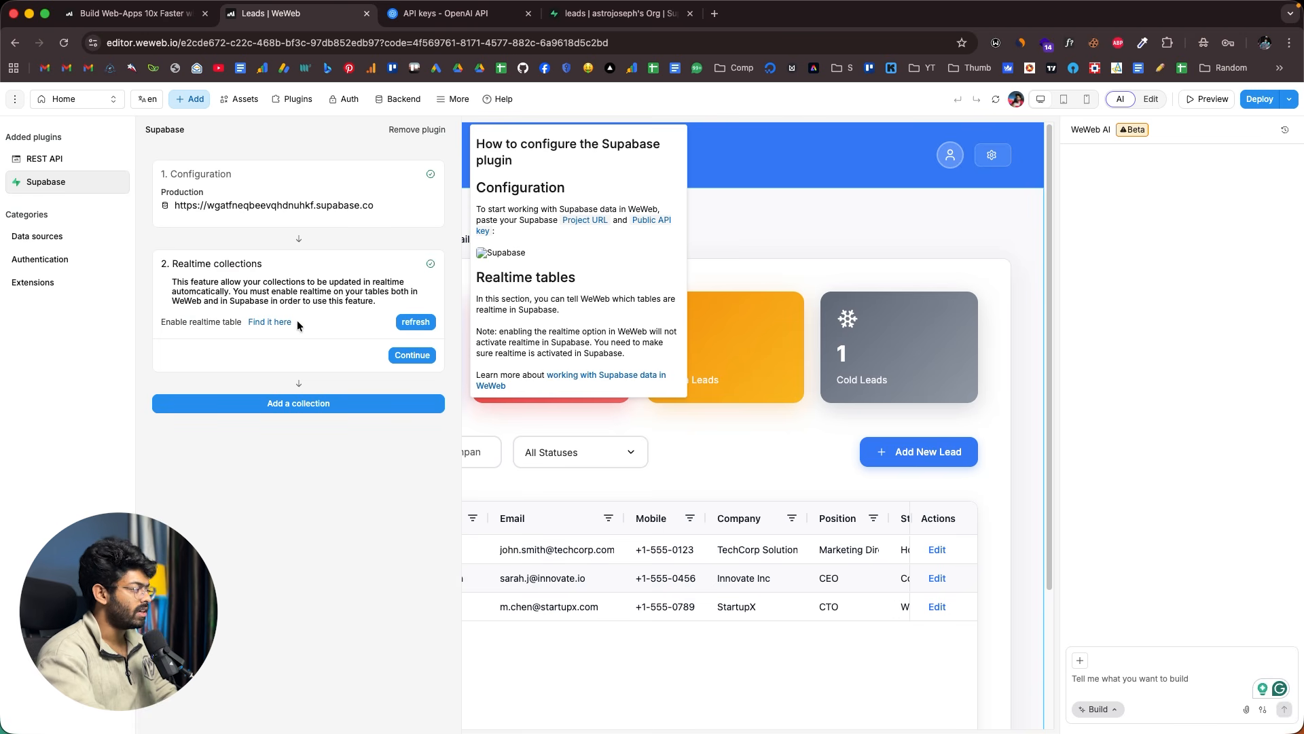
{"action": "left_click", "coordinate": [413, 356]}
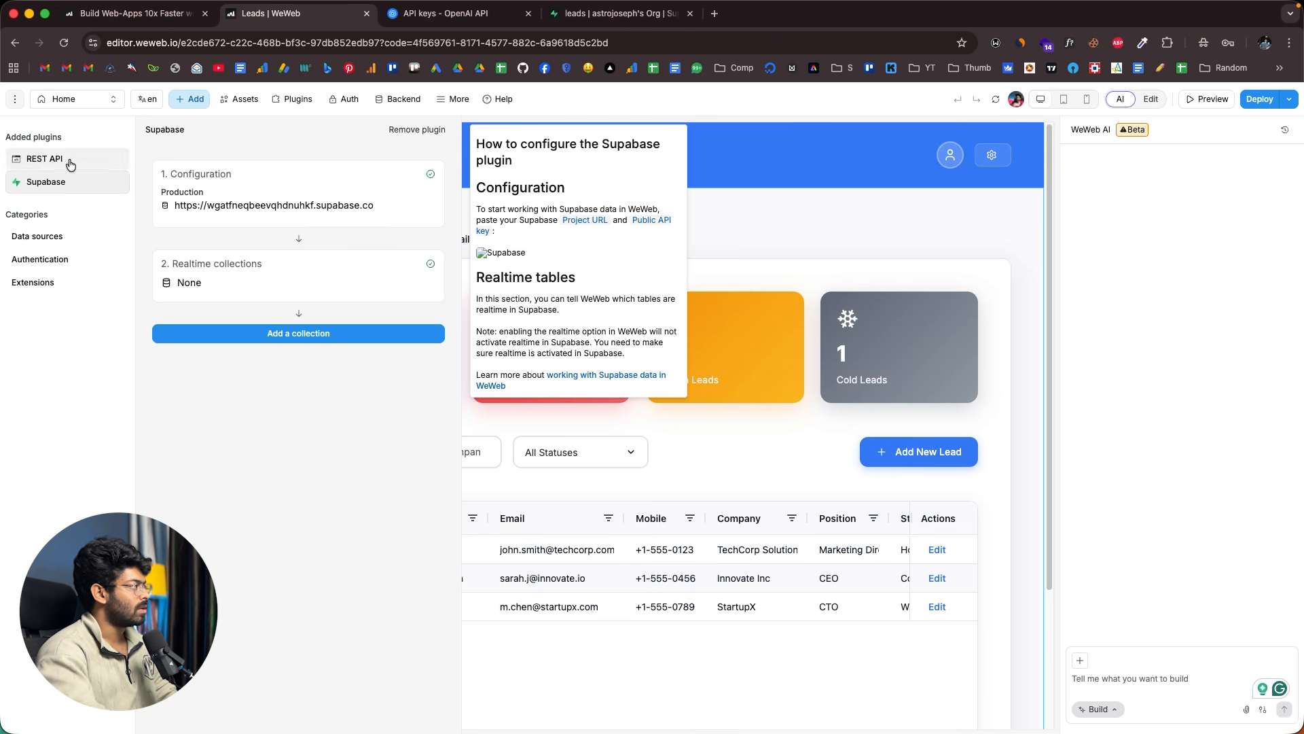
{"action": "left_click", "coordinate": [181, 103]}
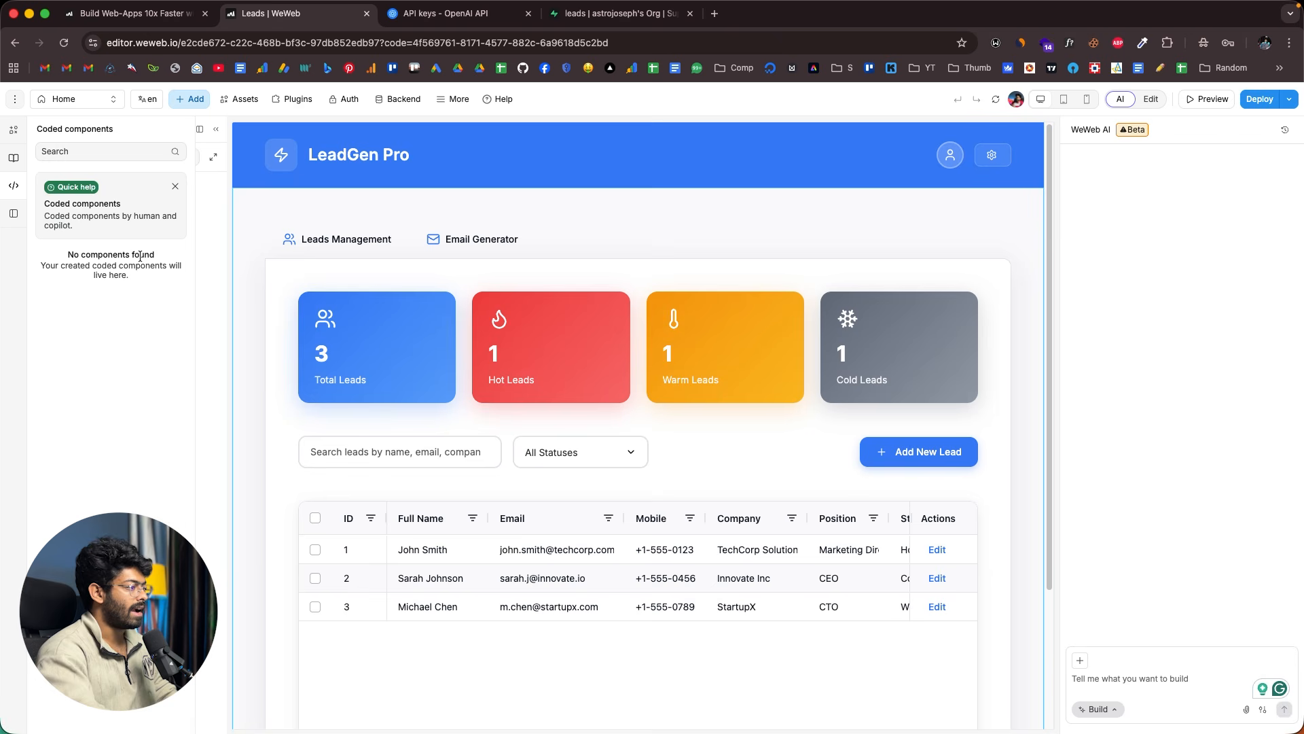
{"action": "left_click", "coordinate": [629, 20]}
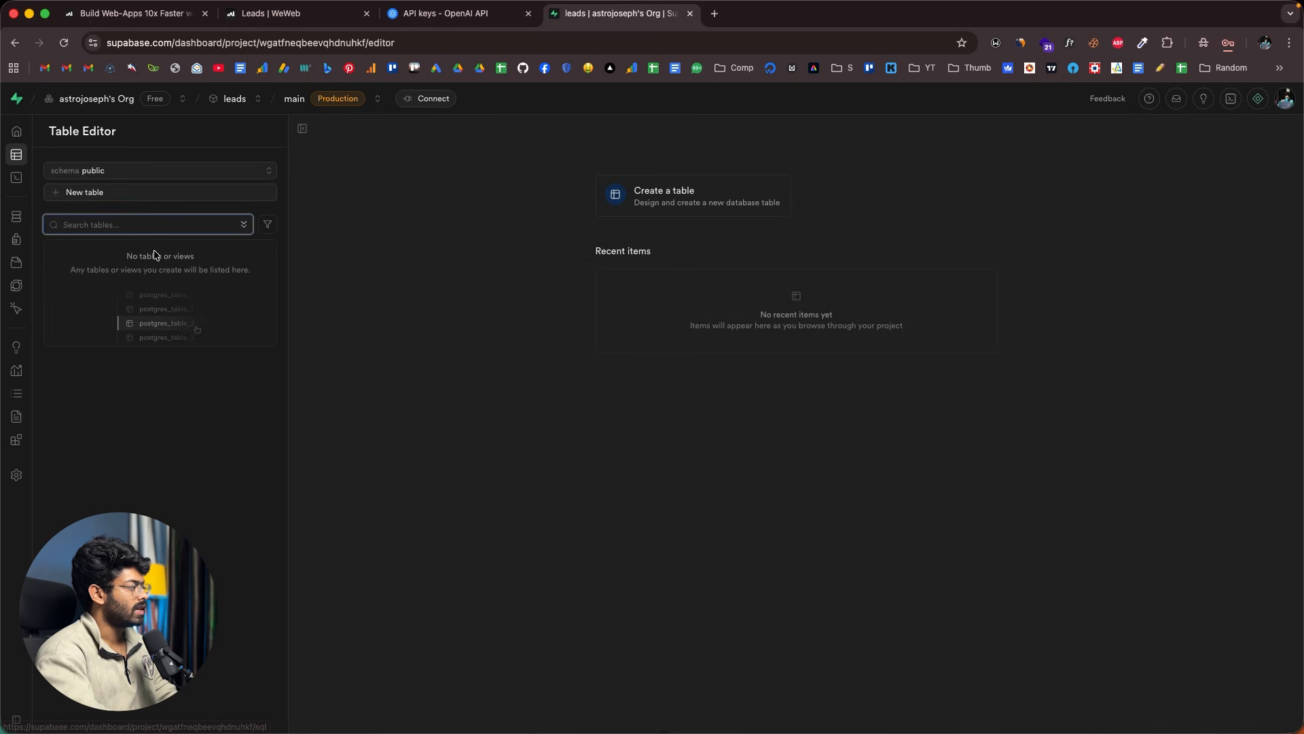
- Paste and run the CREATE TABLE public.leads query in a new SQL Editor snippet
{"action": "left_click", "coordinate": [32, 225]}
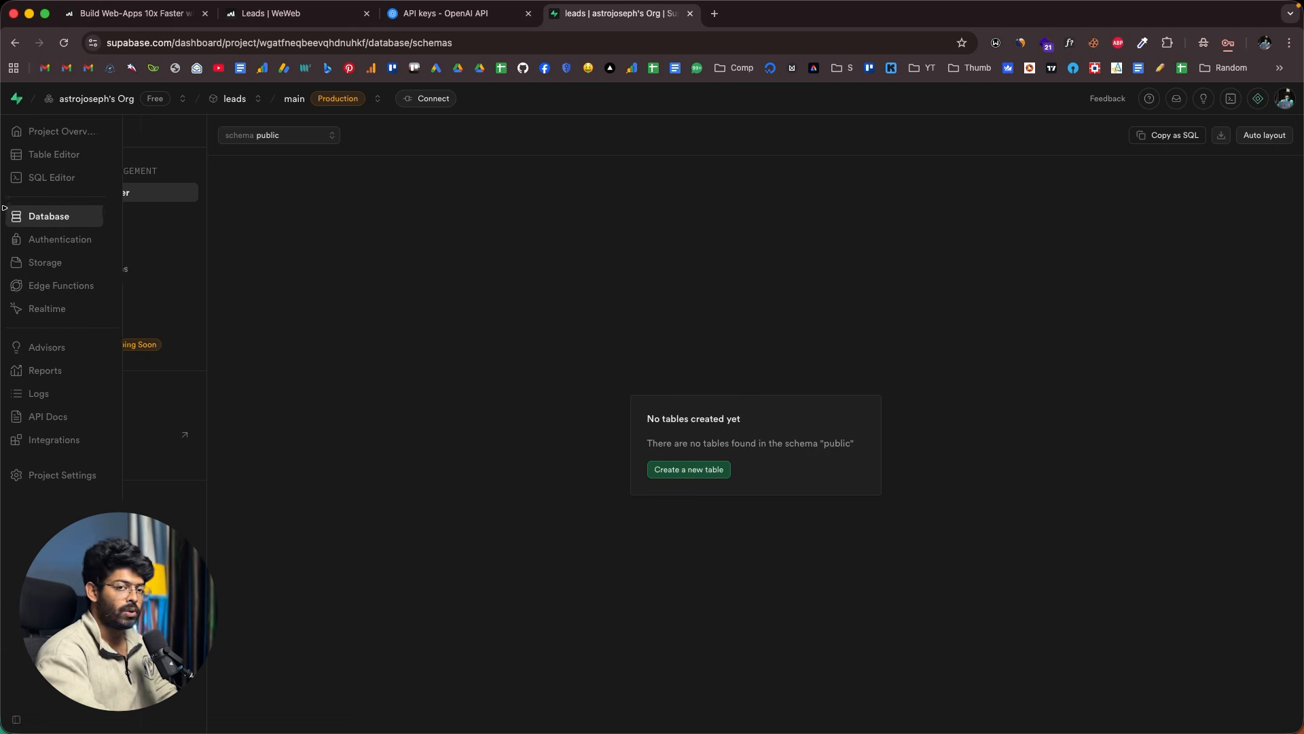
{"action": "left_click", "coordinate": [54, 177]}
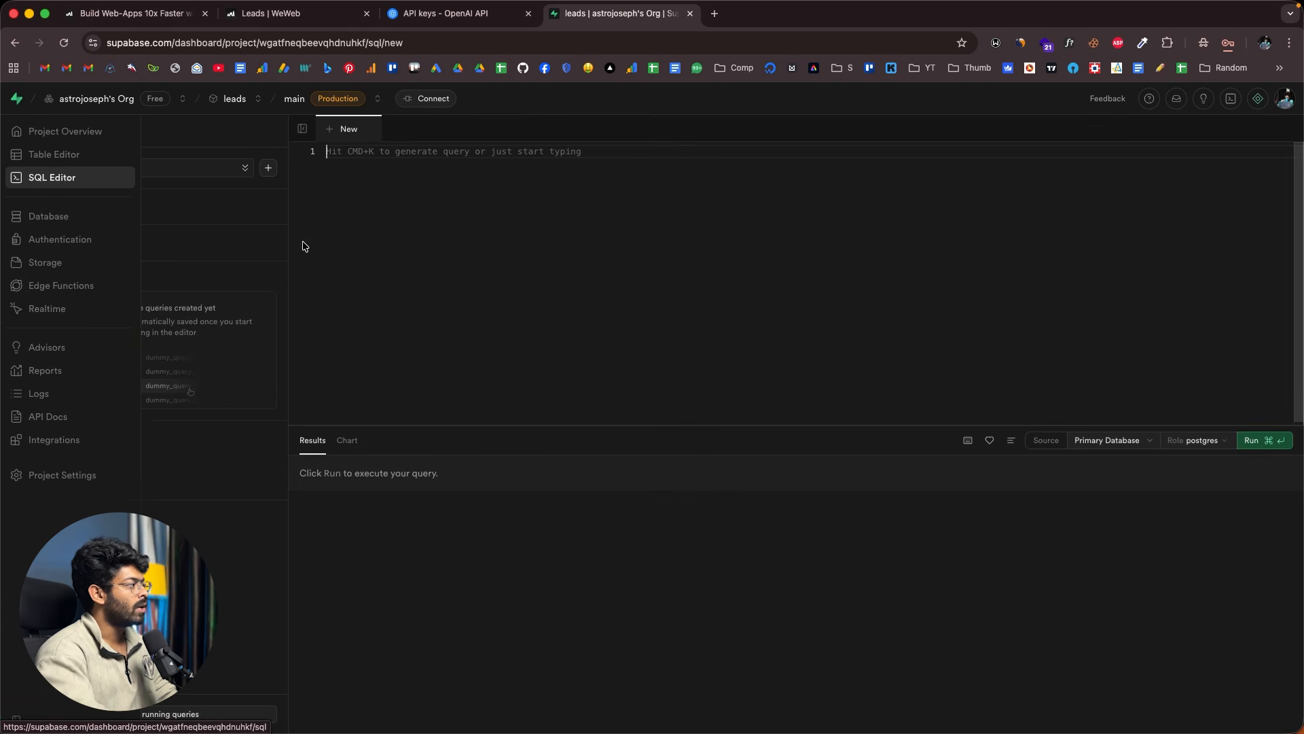
{"action": "type", "text": "create table public.leads (   id uuid primary key default gen_random_uuid(),   full_name text not null,   email text not null,   mobile_number text,   company text,   position text,   status text default 'new',   created_at timestamptz default now() );"}
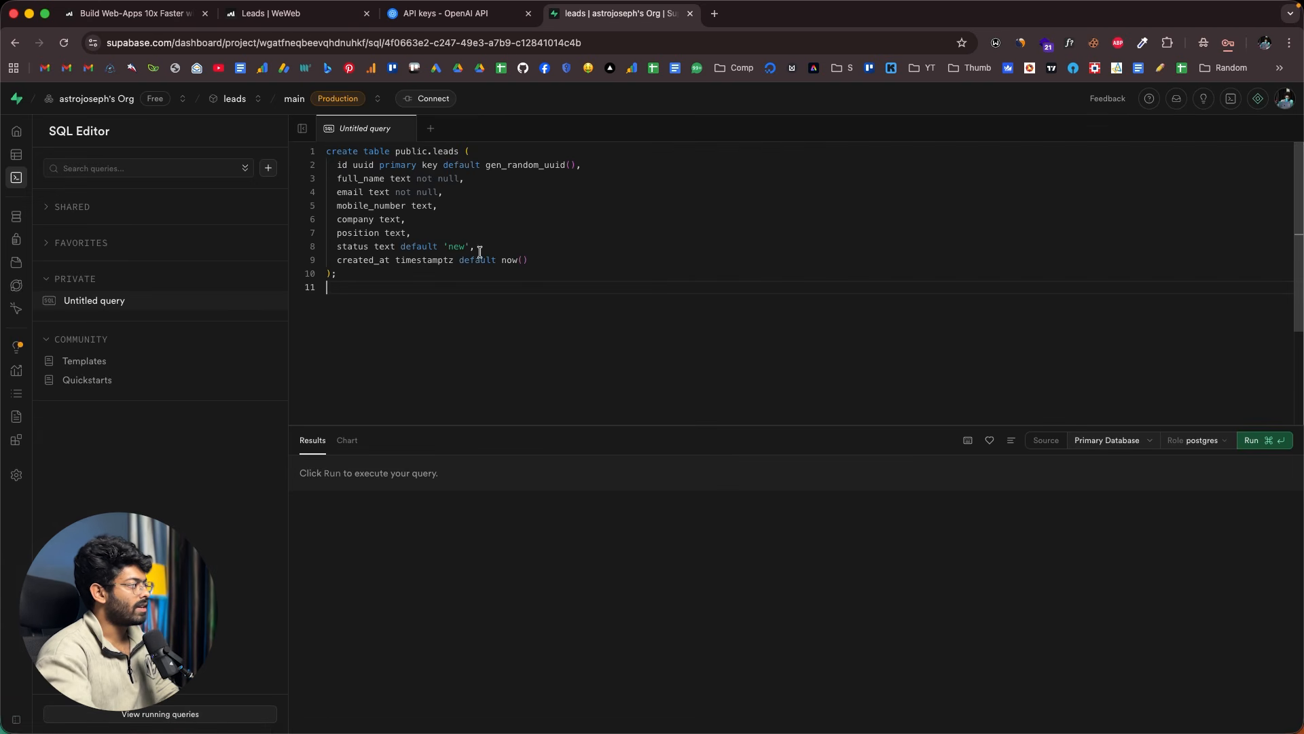
{"action": "left_click_drag", "start_coordinate": [326, 150], "coordinate": [480, 227]}
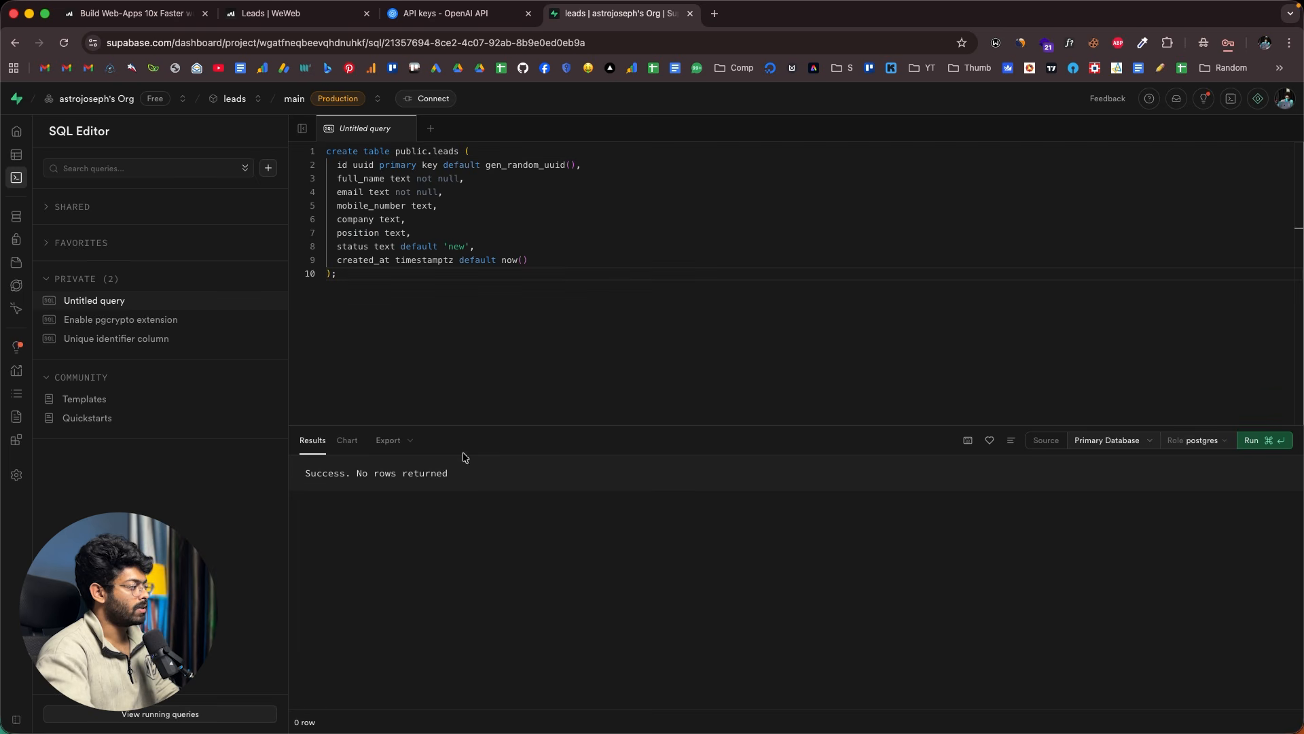
{"action": "left_click_drag", "start_coordinate": [455, 478], "coordinate": [332, 474]}
{"action": "left_click", "coordinate": [372, 472]}
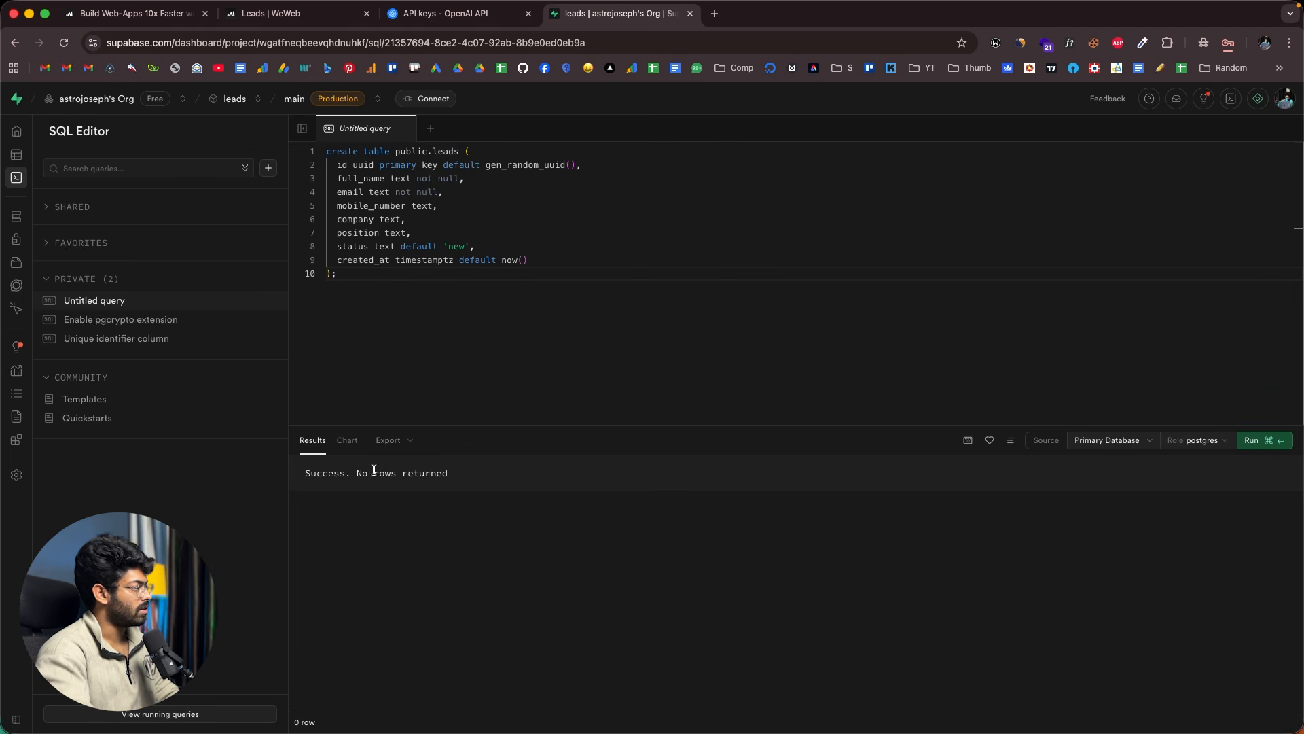
- Open the new empty leads table in Table Editor to check its columns
{"action": "mouse_move", "coordinate": [21, 178]}
{"action": "left_click", "coordinate": [65, 155]}
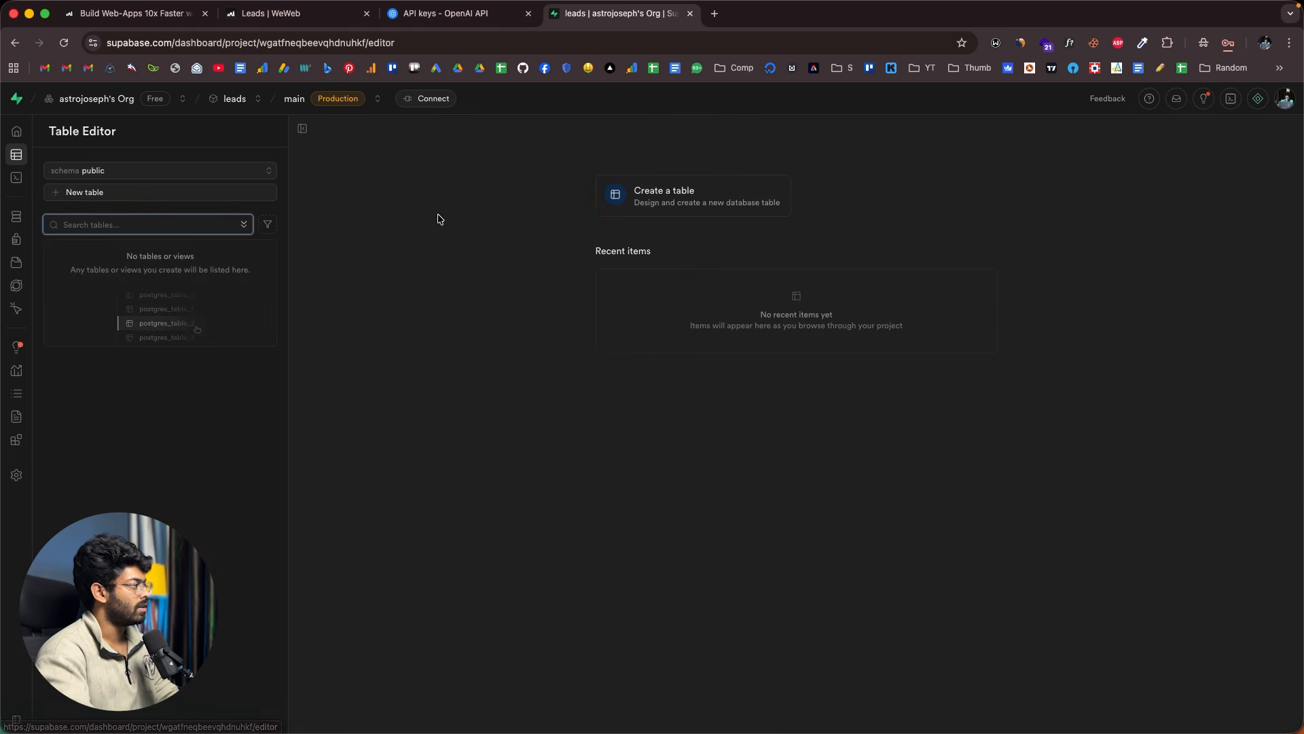
{"action": "left_click", "coordinate": [226, 250]}
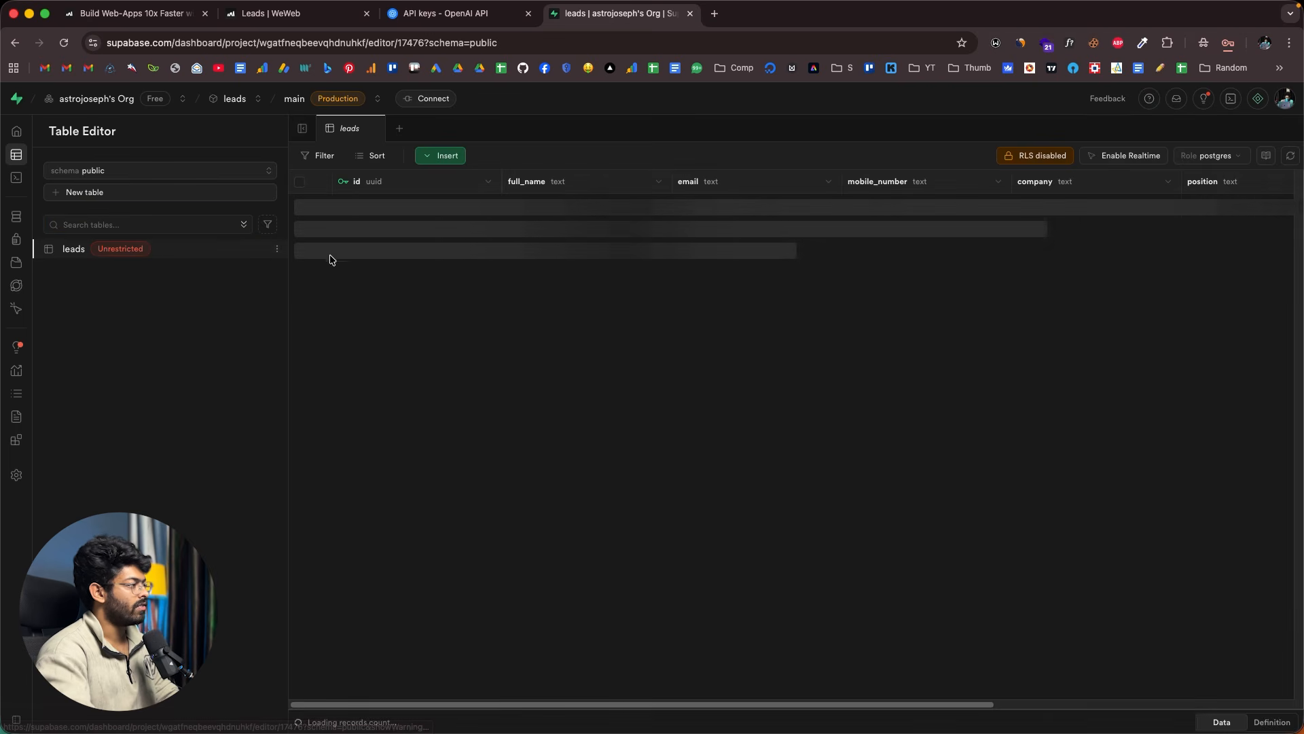
{"action": "scroll", "coordinate": [626, 220], "scroll_direction": "right", "scroll_amount": 5}
{"action": "scroll", "coordinate": [626, 220], "scroll_direction": "left", "scroll_amount": 5}
{"action": "scroll", "coordinate": [626, 220], "scroll_direction": "right", "scroll_amount": 3}
{"action": "scroll", "coordinate": [626, 220], "scroll_direction": "left", "scroll_amount": 5}
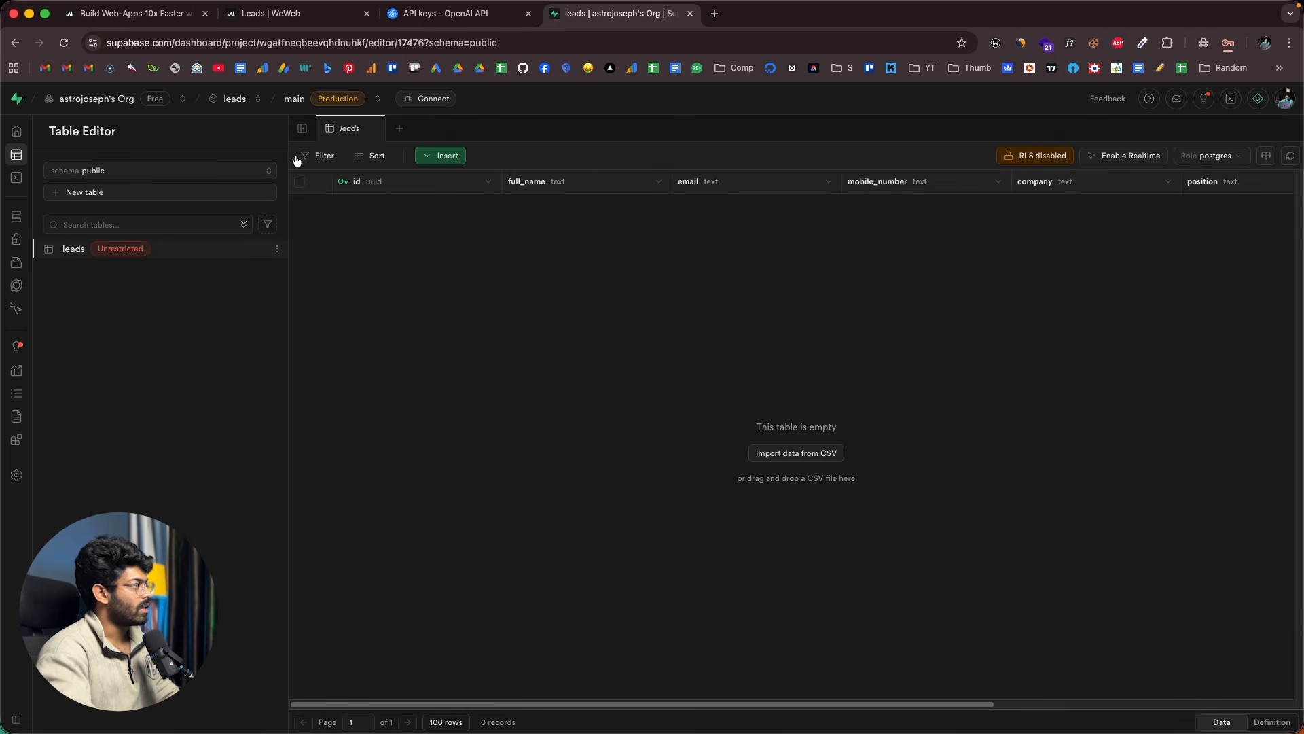
- Open the Add New Lead workflow from the app's workflows list
{"action": "left_click", "coordinate": [253, 14]}
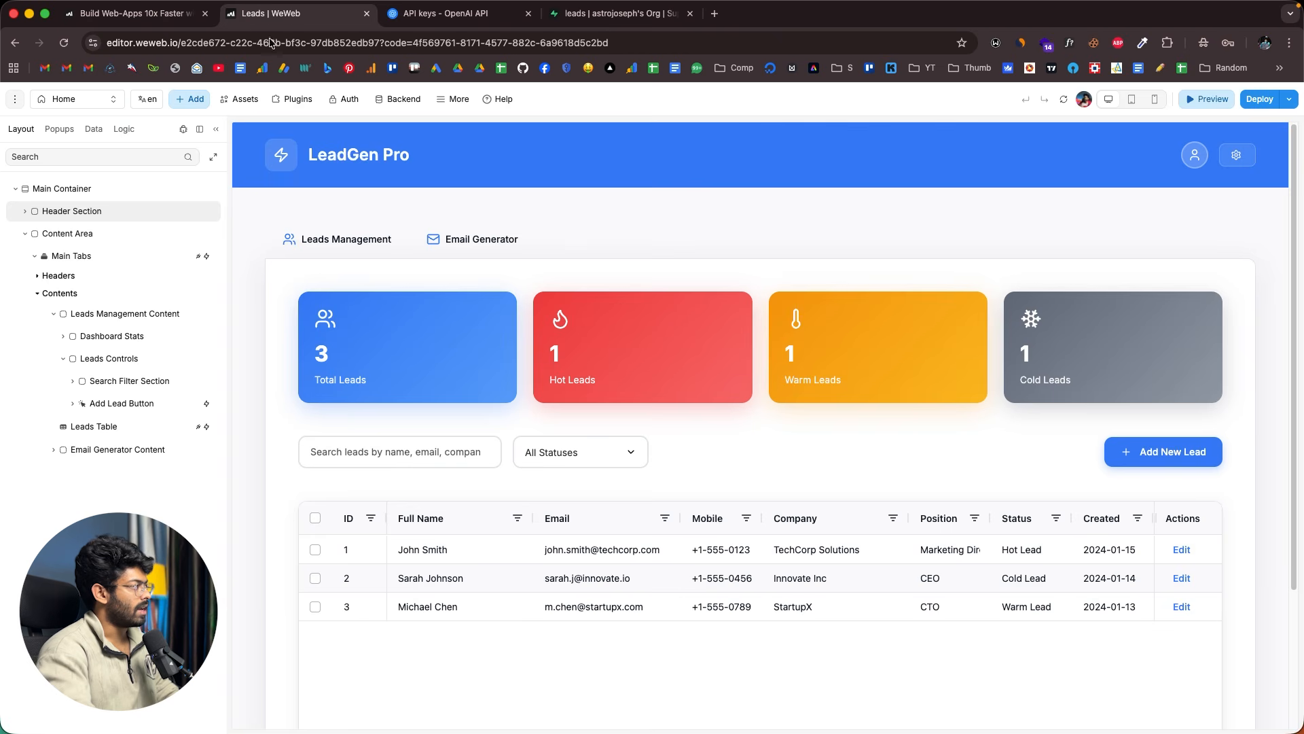
{"action": "left_click", "coordinate": [124, 129]}
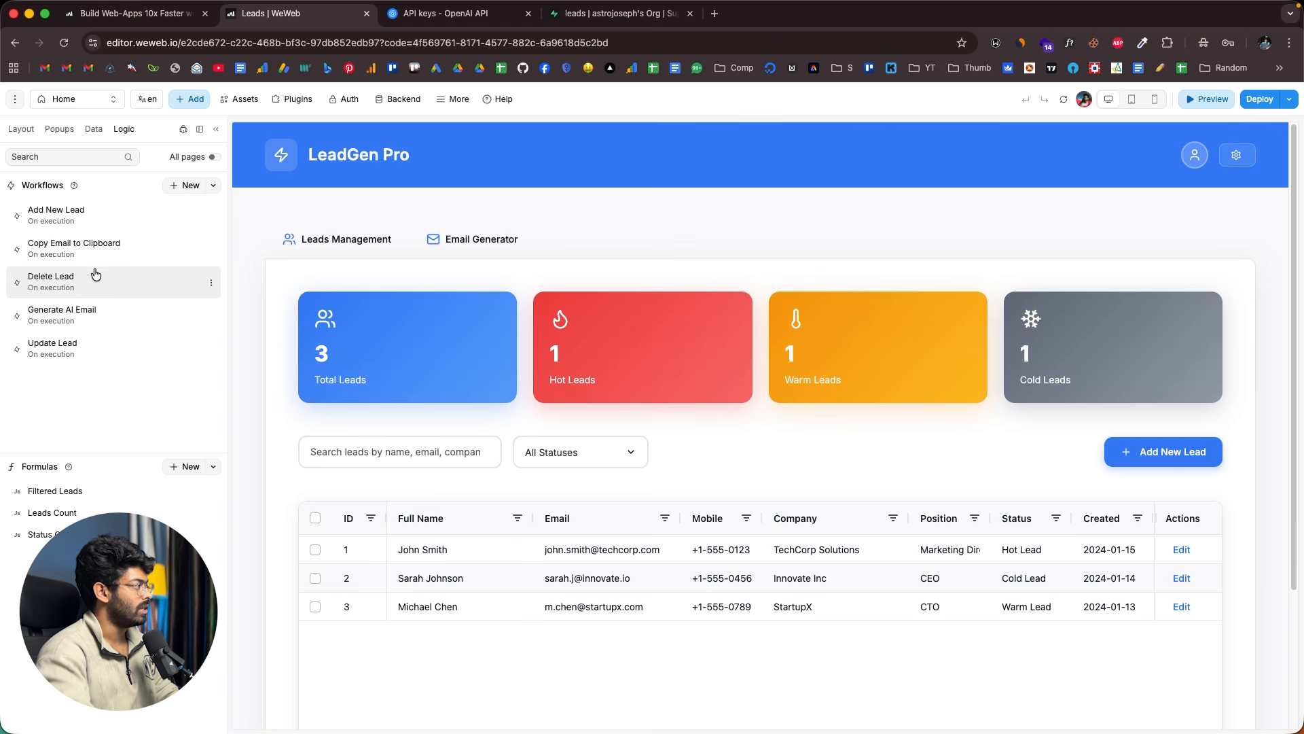
{"action": "left_click", "coordinate": [52, 224]}
{"action": "scroll", "coordinate": [468, 257], "scroll_direction": "down", "scroll_amount": 3}
{"action": "scroll", "coordinate": [474, 256], "scroll_direction": "up", "scroll_amount": 5}
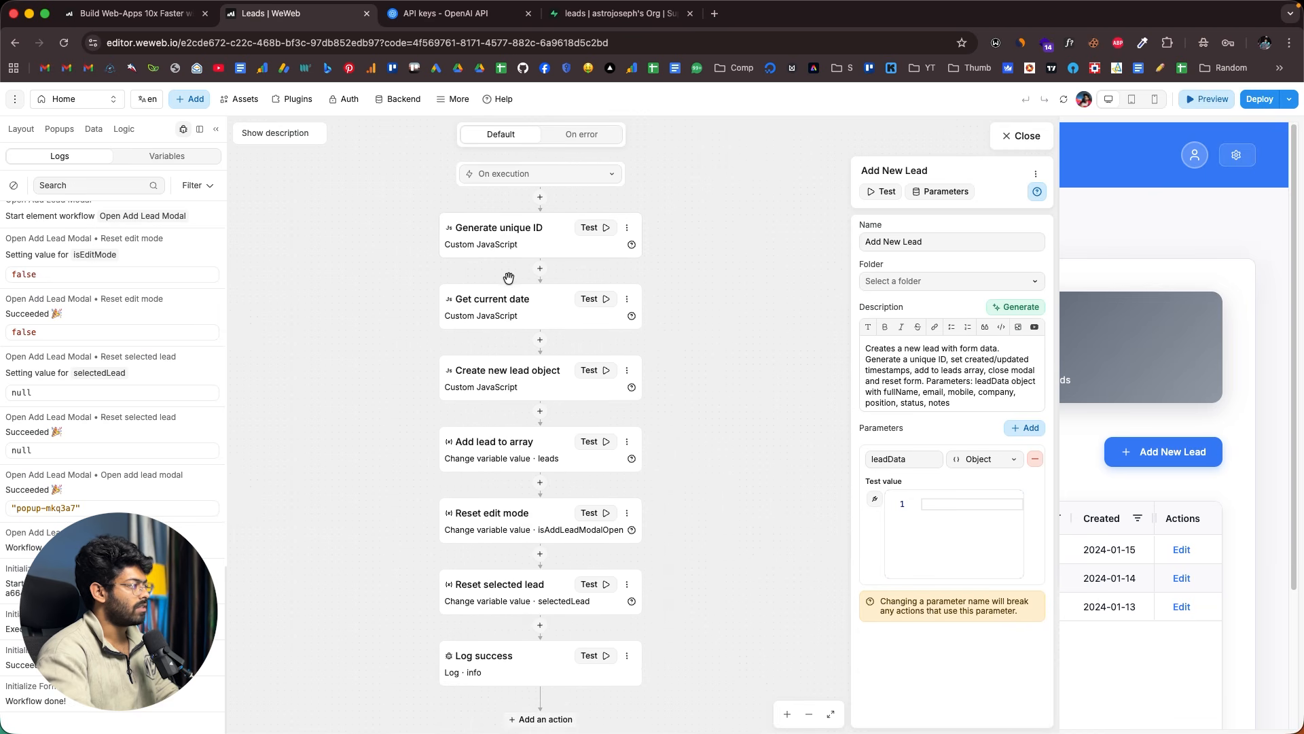
{"action": "scroll", "coordinate": [534, 242], "scroll_direction": "up", "scroll_amount": 1}
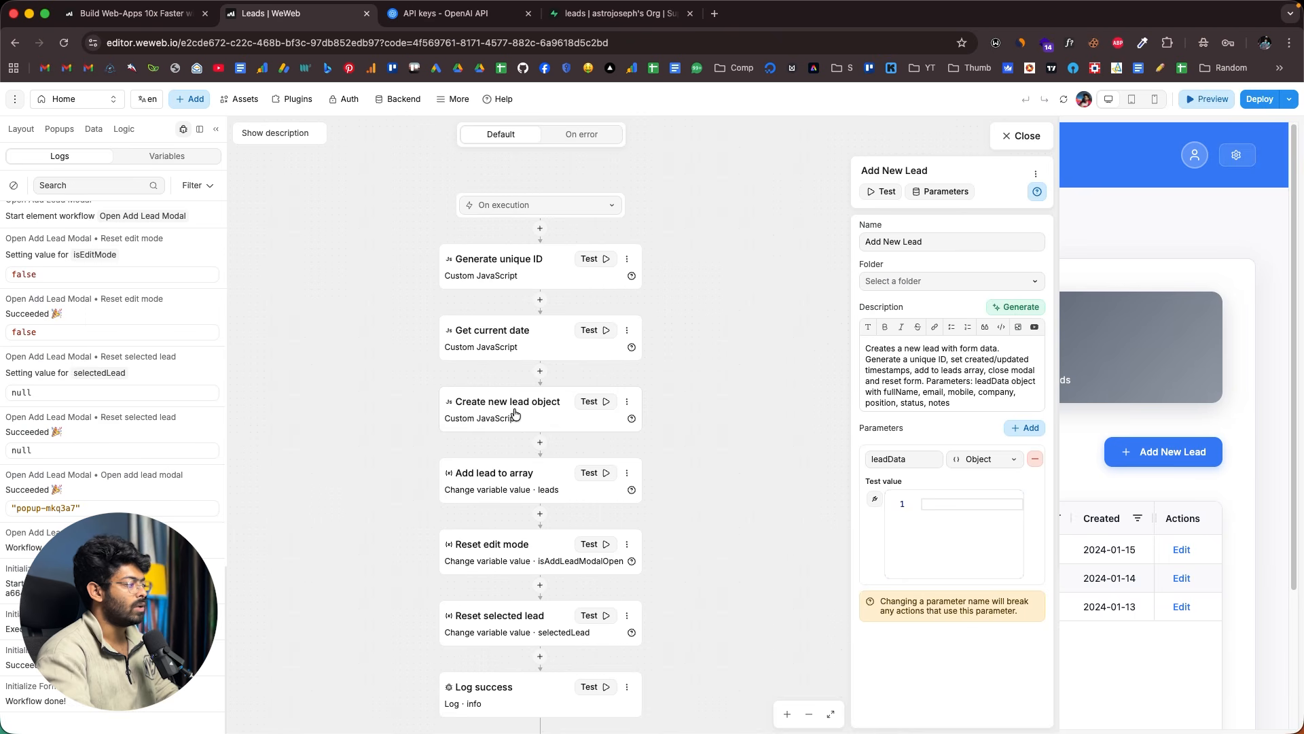
{"action": "scroll", "coordinate": [494, 438], "scroll_direction": "down", "scroll_amount": 2}
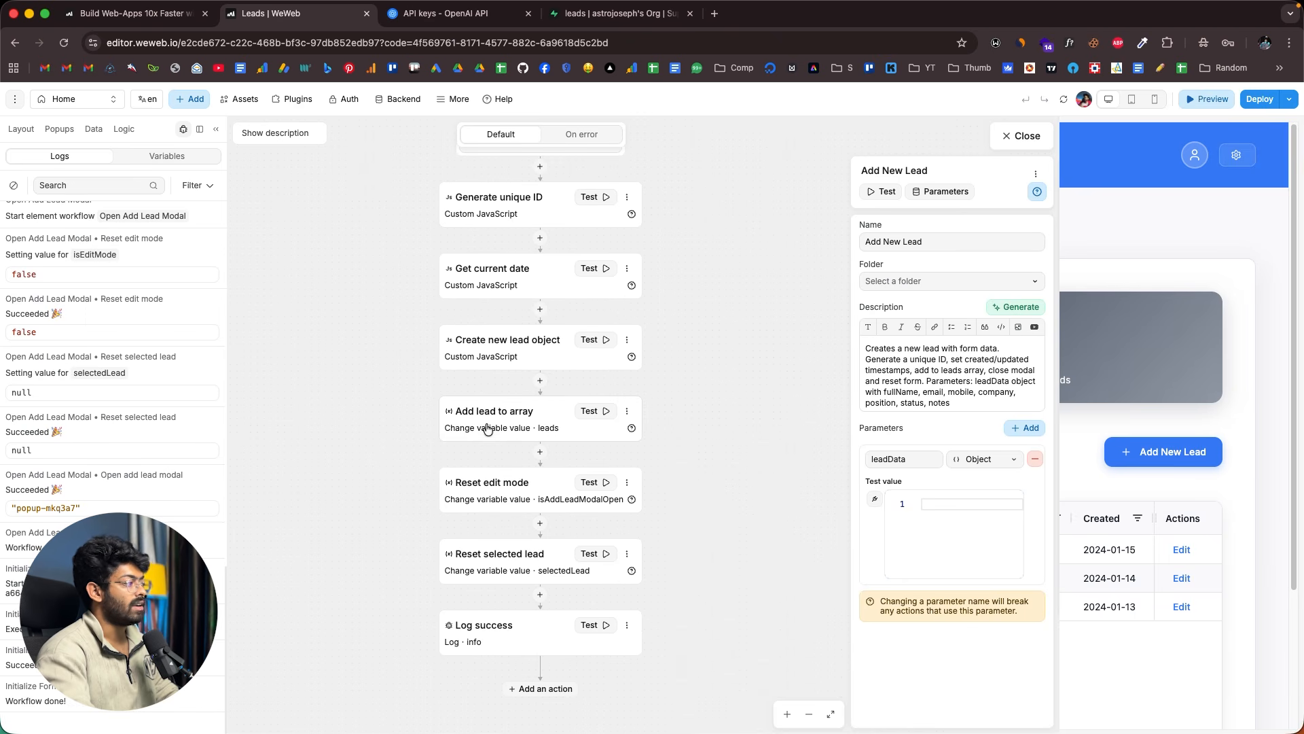
{"action": "scroll", "coordinate": [534, 433], "scroll_direction": "down", "scroll_amount": 2}
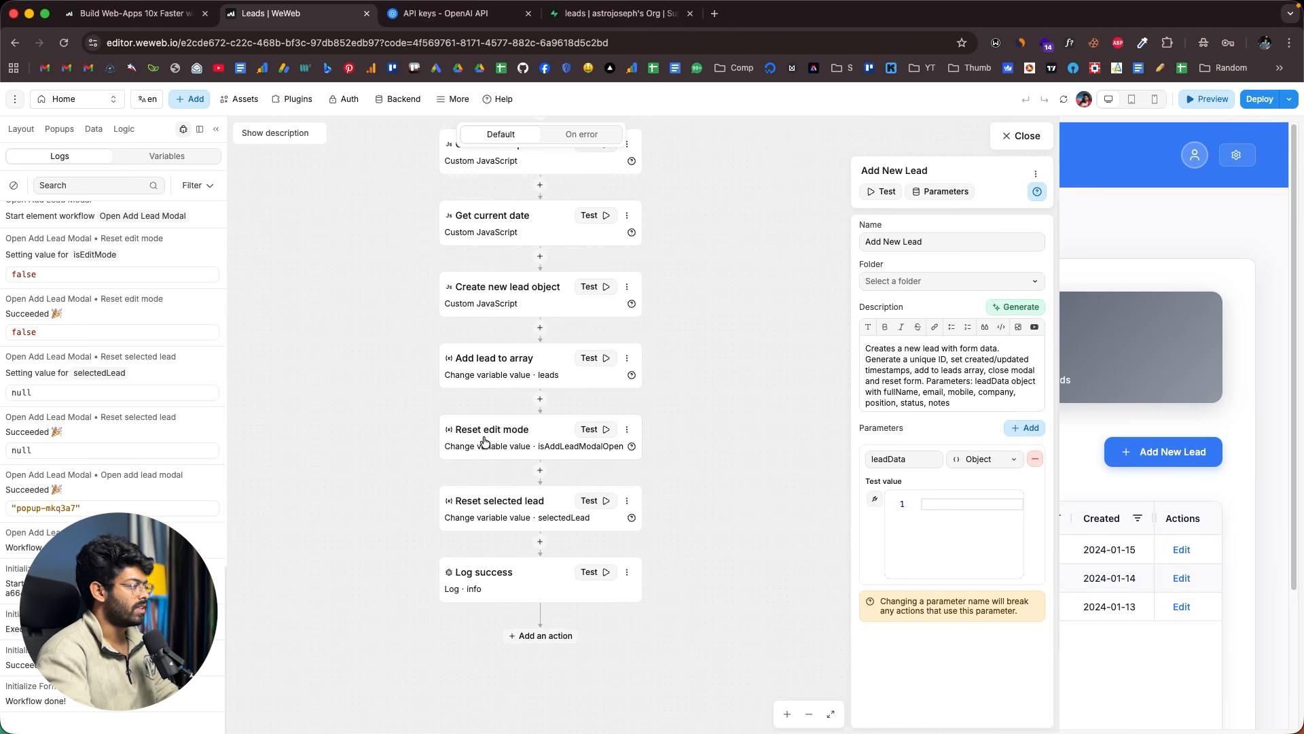
{"action": "scroll", "coordinate": [516, 416], "scroll_direction": "up", "scroll_amount": 4}
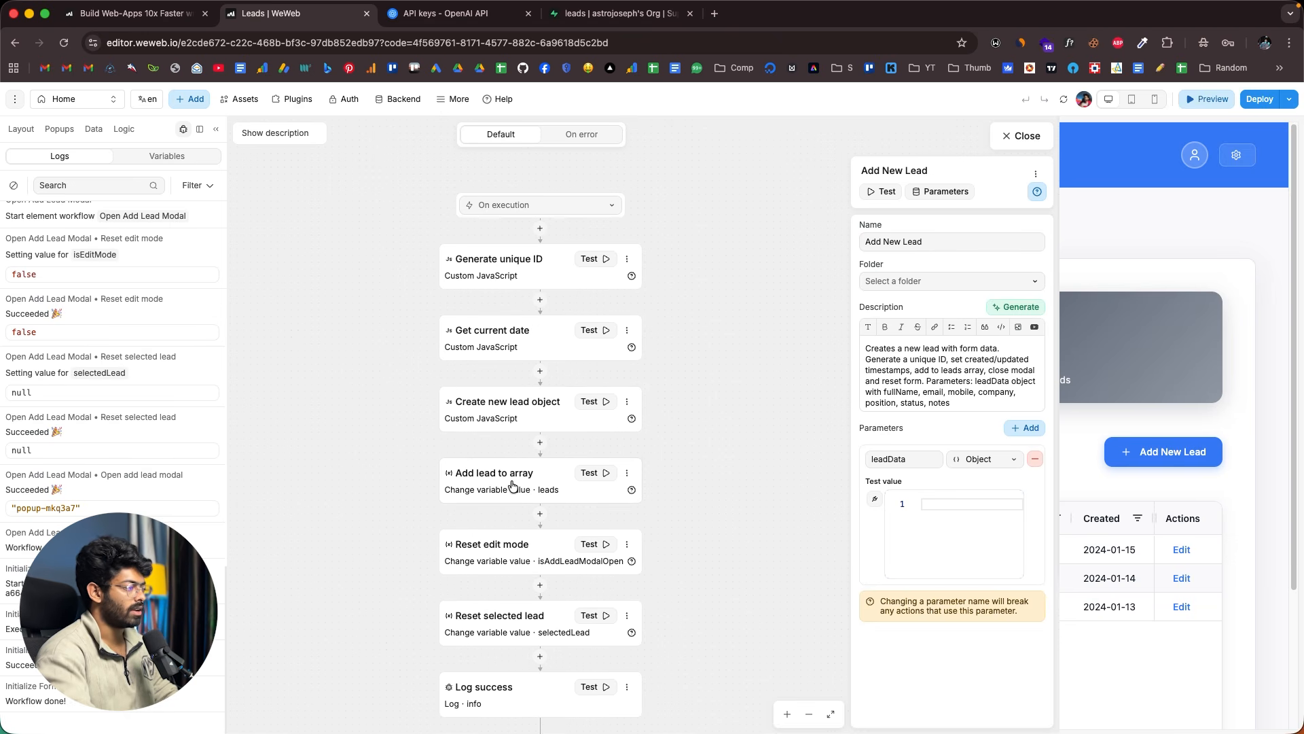
- Open the Add lead to array value formula, expand leads[0] to view its fields, then close it
{"action": "left_click", "coordinate": [511, 484]}
{"action": "left_click", "coordinate": [920, 452]}
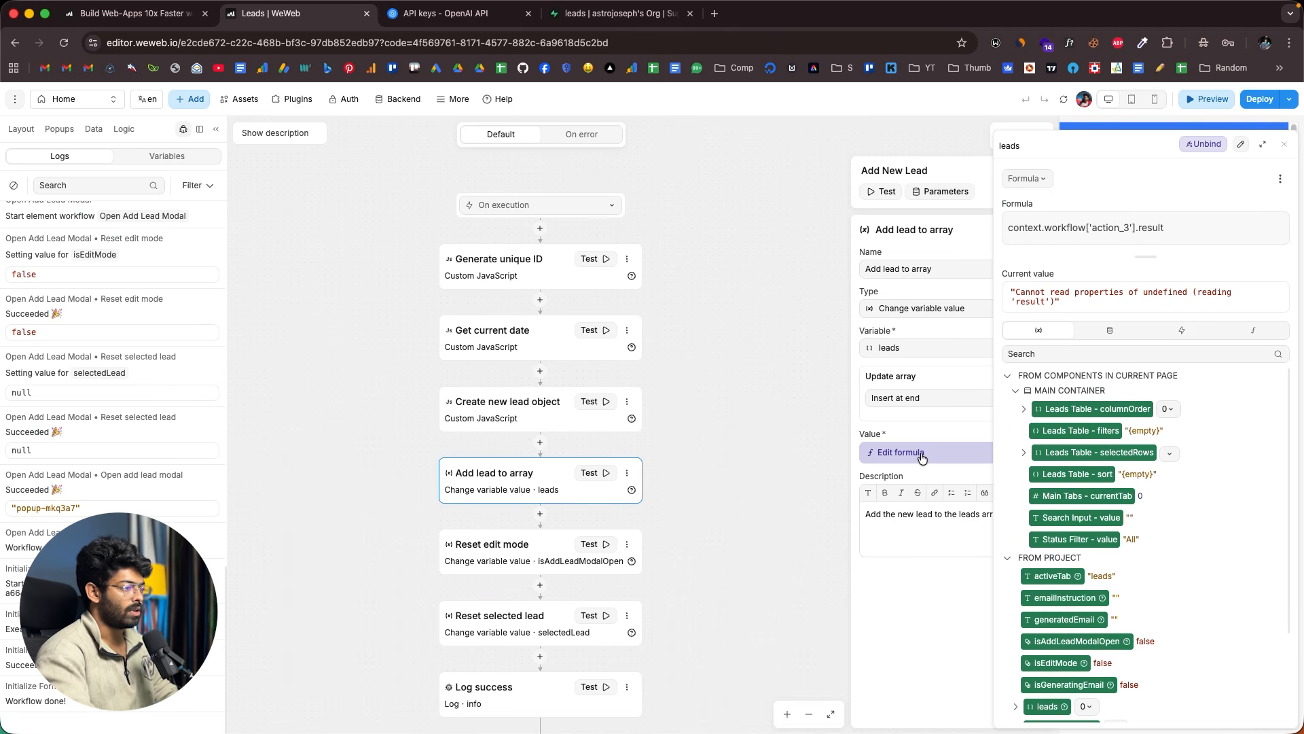
{"action": "scroll", "coordinate": [1031, 462], "scroll_direction": "down", "scroll_amount": 3}
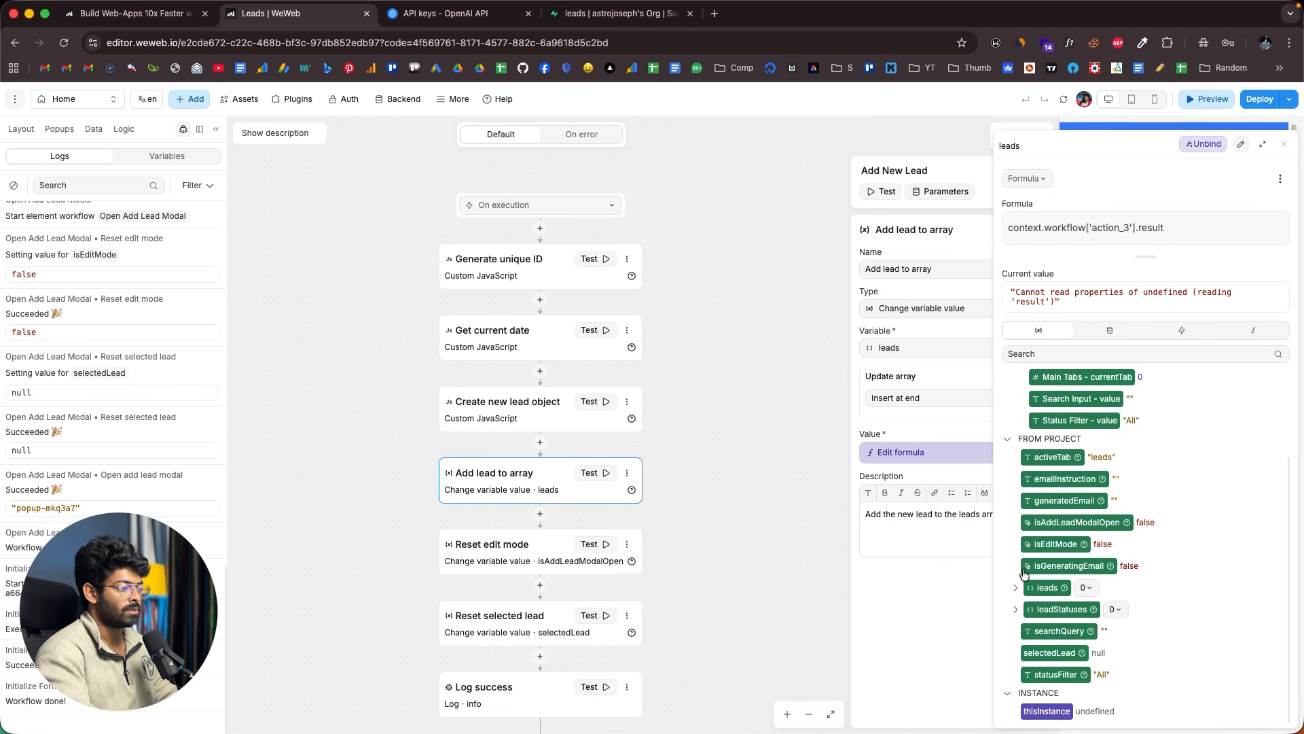
{"action": "left_click", "coordinate": [1015, 588]}
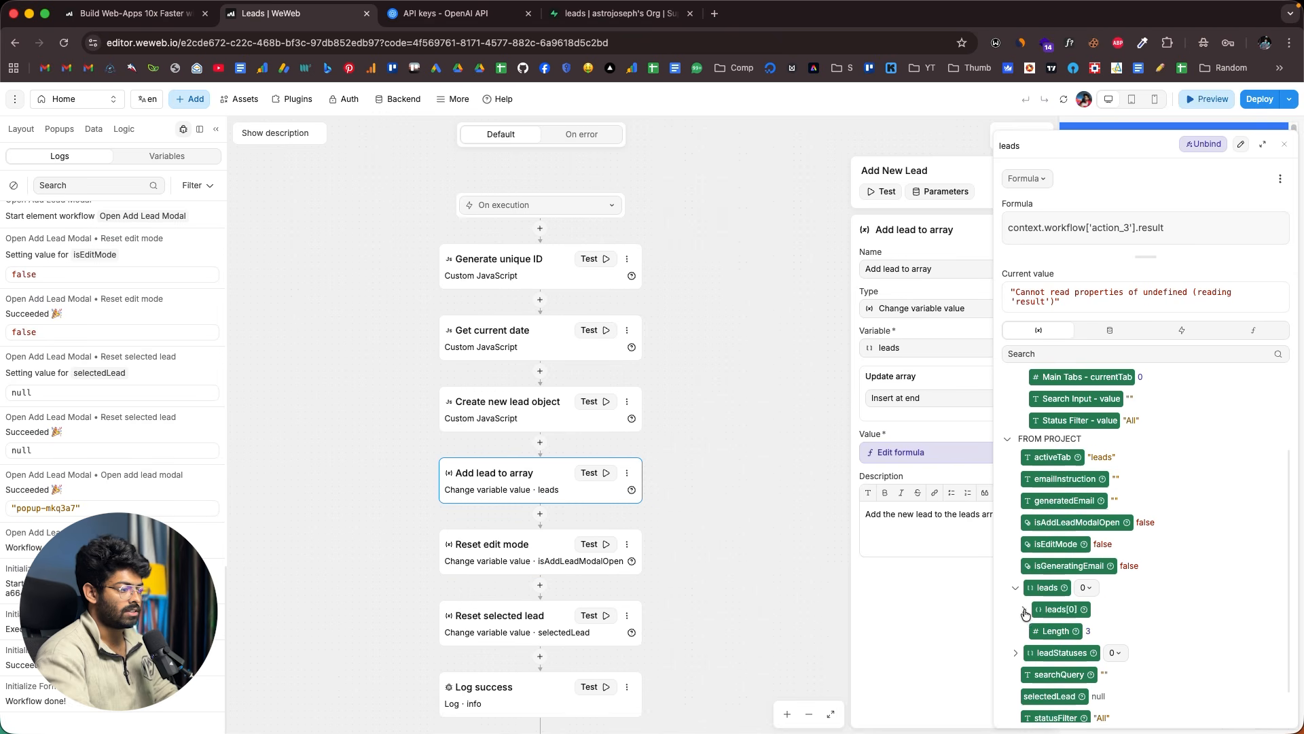
{"action": "left_click", "coordinate": [1024, 610]}
{"action": "scroll", "coordinate": [1100, 574], "scroll_direction": "down", "scroll_amount": 3}
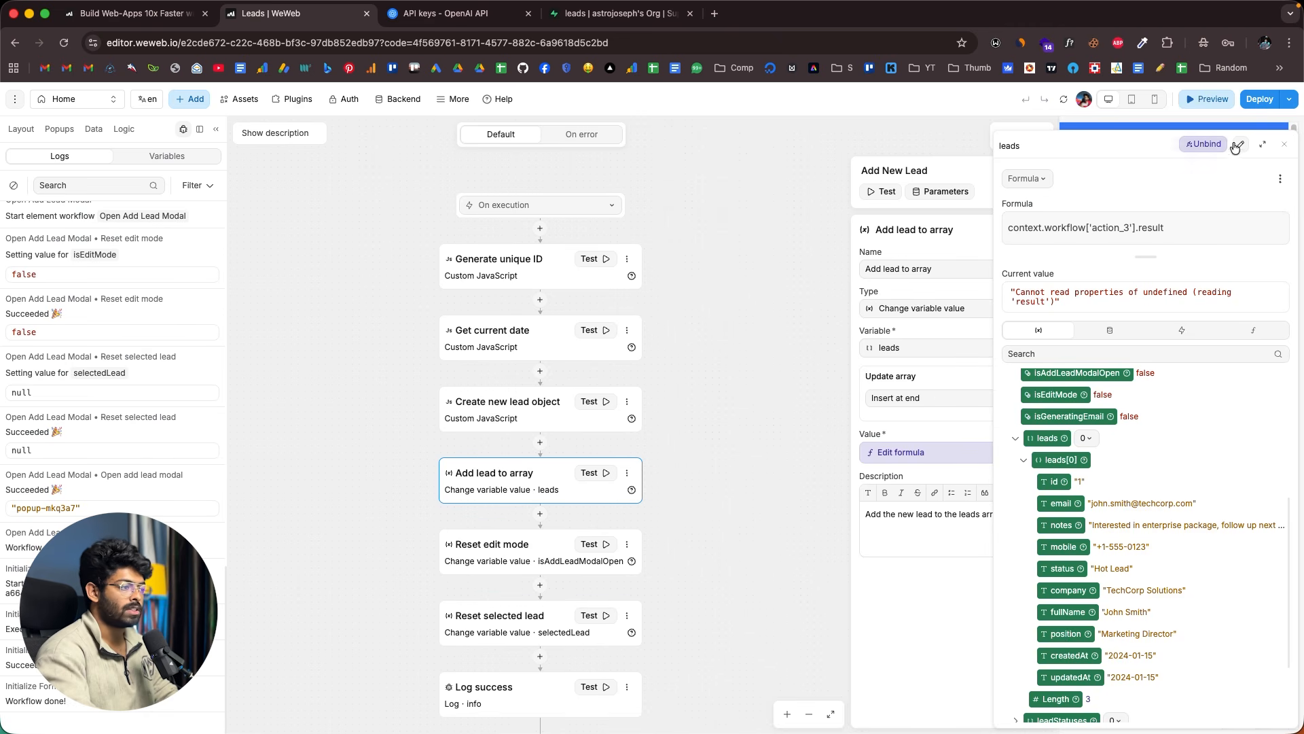
{"action": "left_click", "coordinate": [1284, 144]}
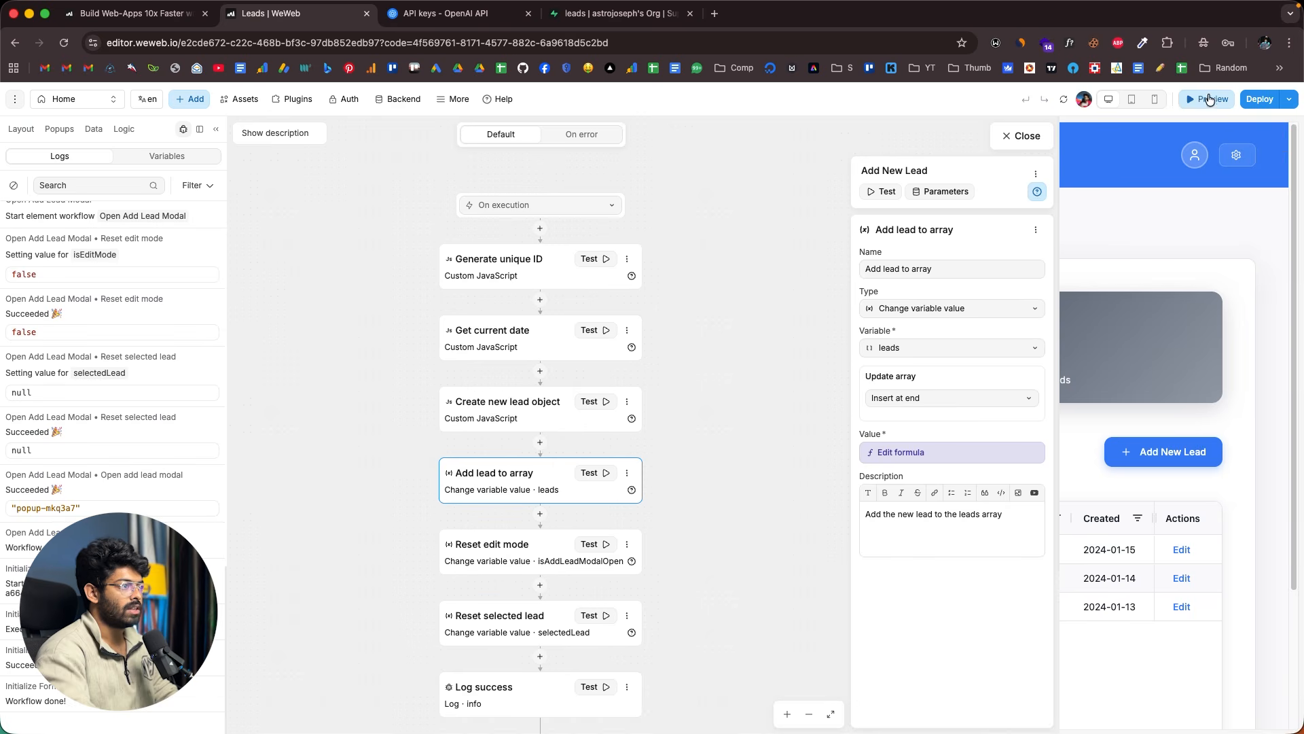
- Close the workflow editor, exit Preview, clear the Leads Table and Main Tabs AI context chips
{"action": "left_click", "coordinate": [1021, 139]}
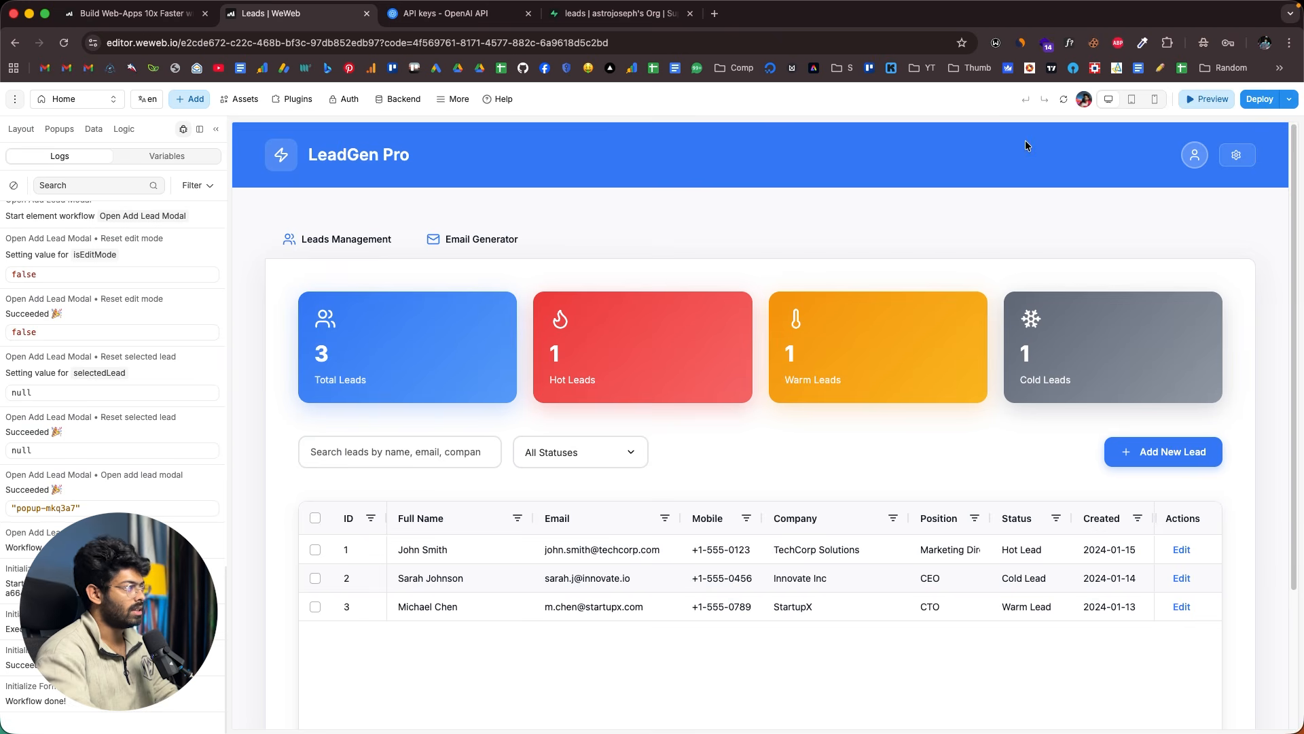
{"action": "left_click", "coordinate": [1201, 108]}
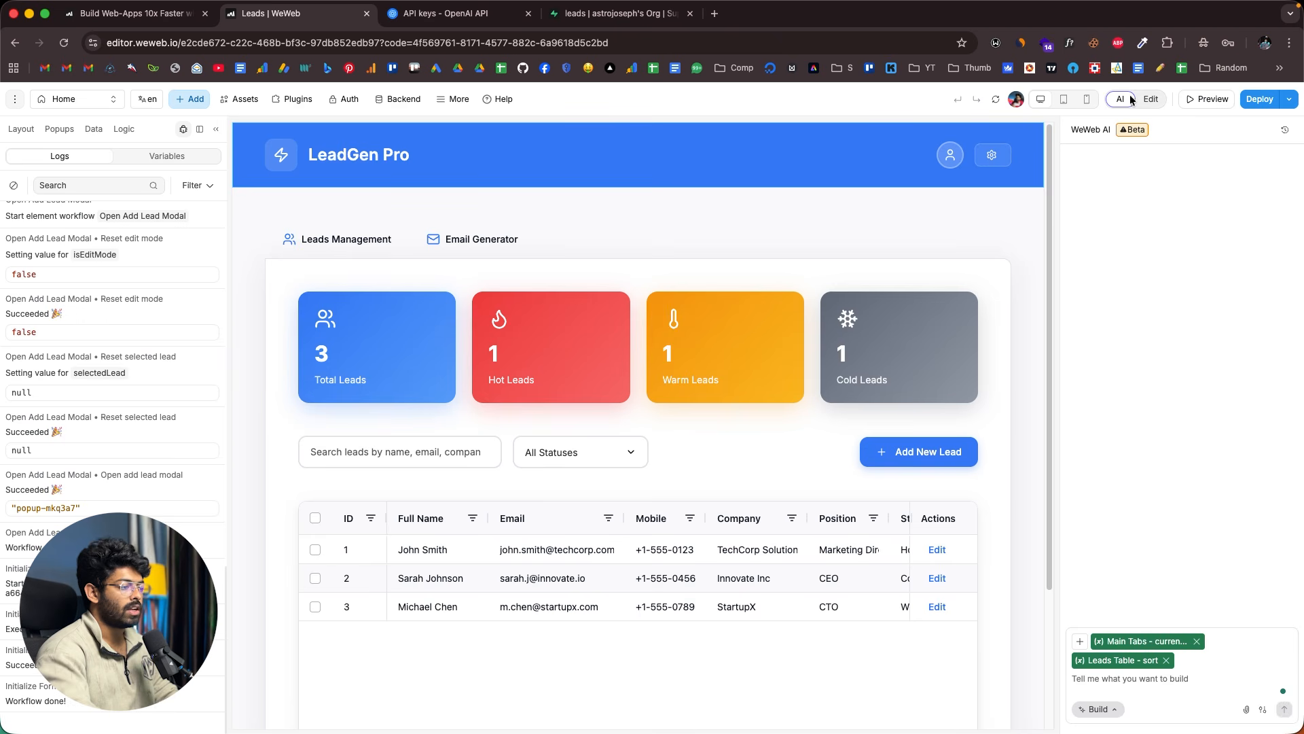
{"action": "left_click", "coordinate": [1166, 661]}
{"action": "left_click", "coordinate": [1197, 660]}
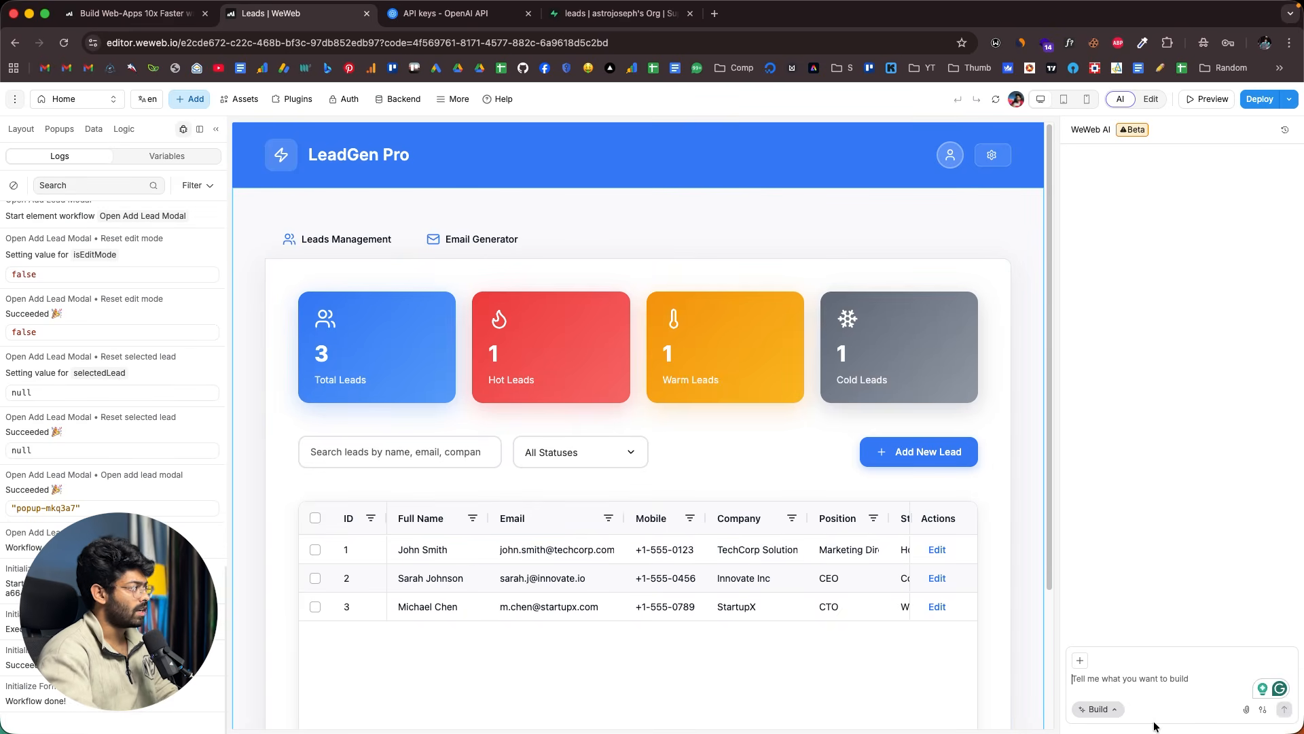
{"action": "left_click", "coordinate": [124, 129]}
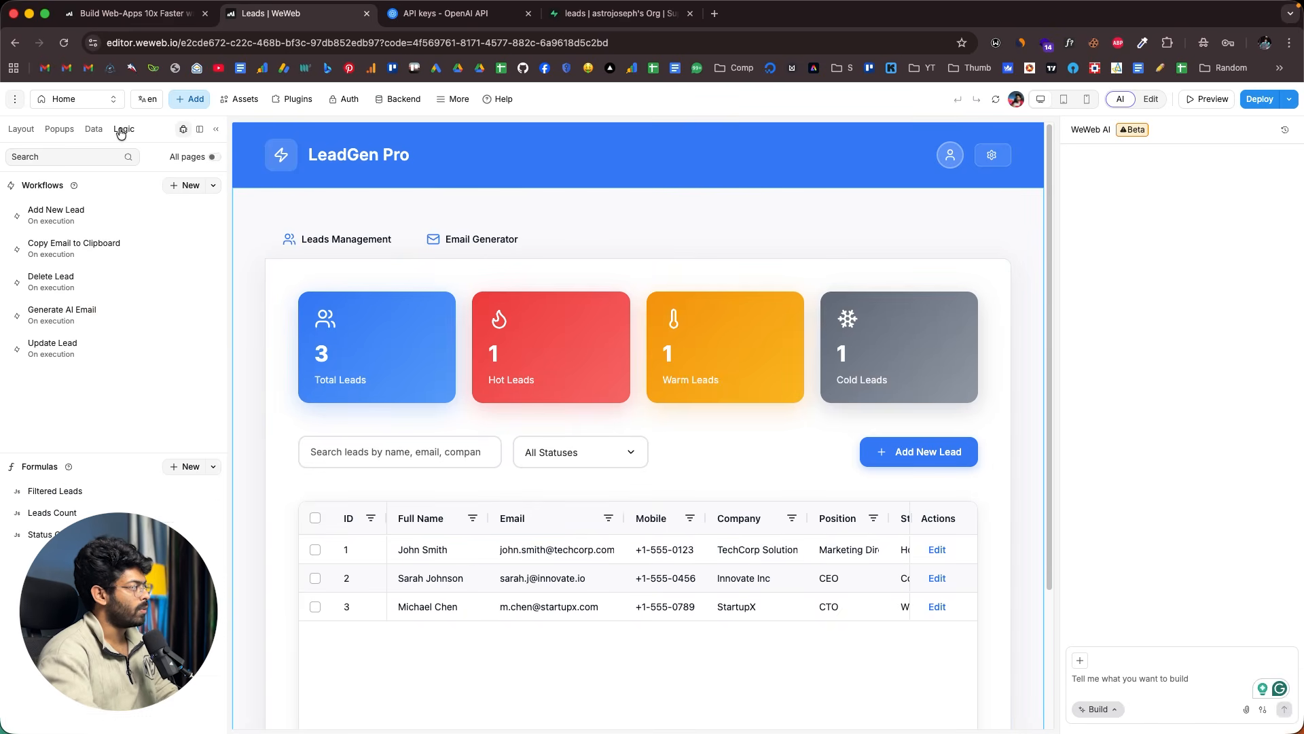
- Add a Supabase Database | Insert action after Add lead to array in Add New Lead
{"action": "left_click", "coordinate": [79, 215]}
{"action": "scroll", "coordinate": [469, 401], "scroll_direction": "down", "scroll_amount": 2}
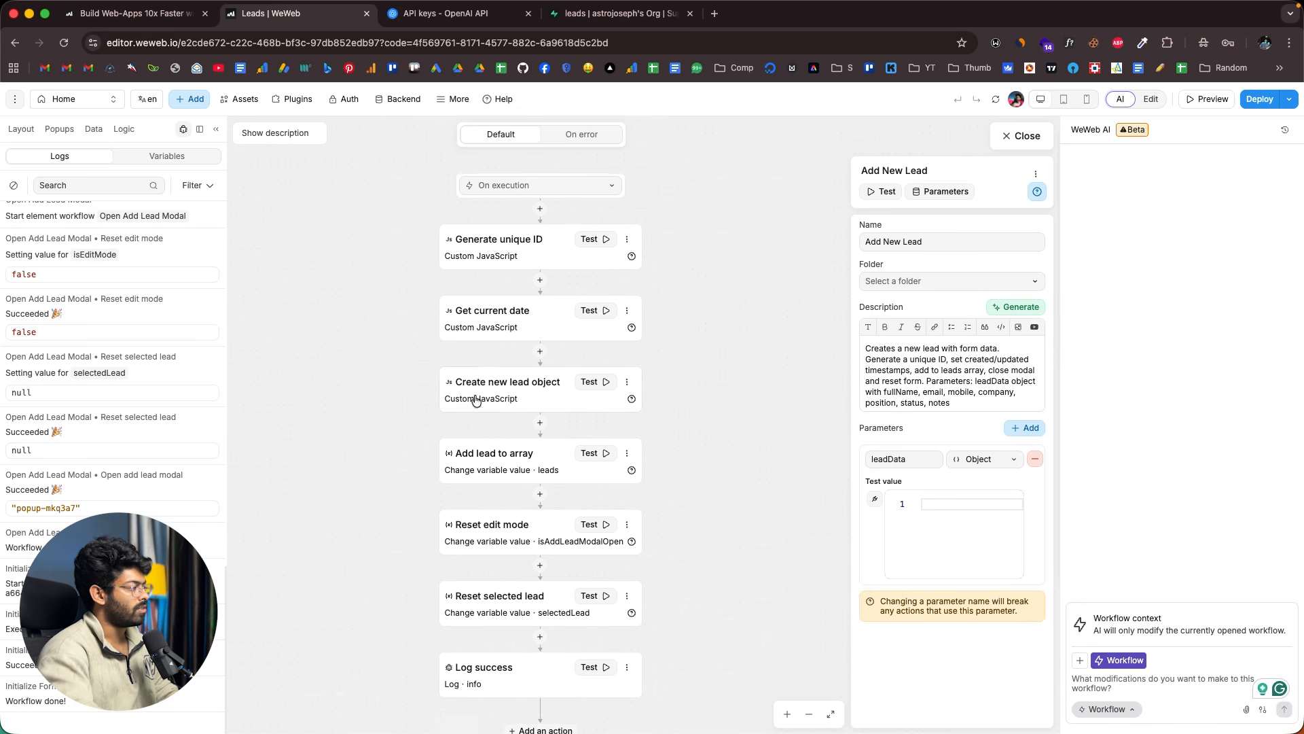
{"action": "scroll", "coordinate": [514, 454], "scroll_direction": "down", "scroll_amount": 2}
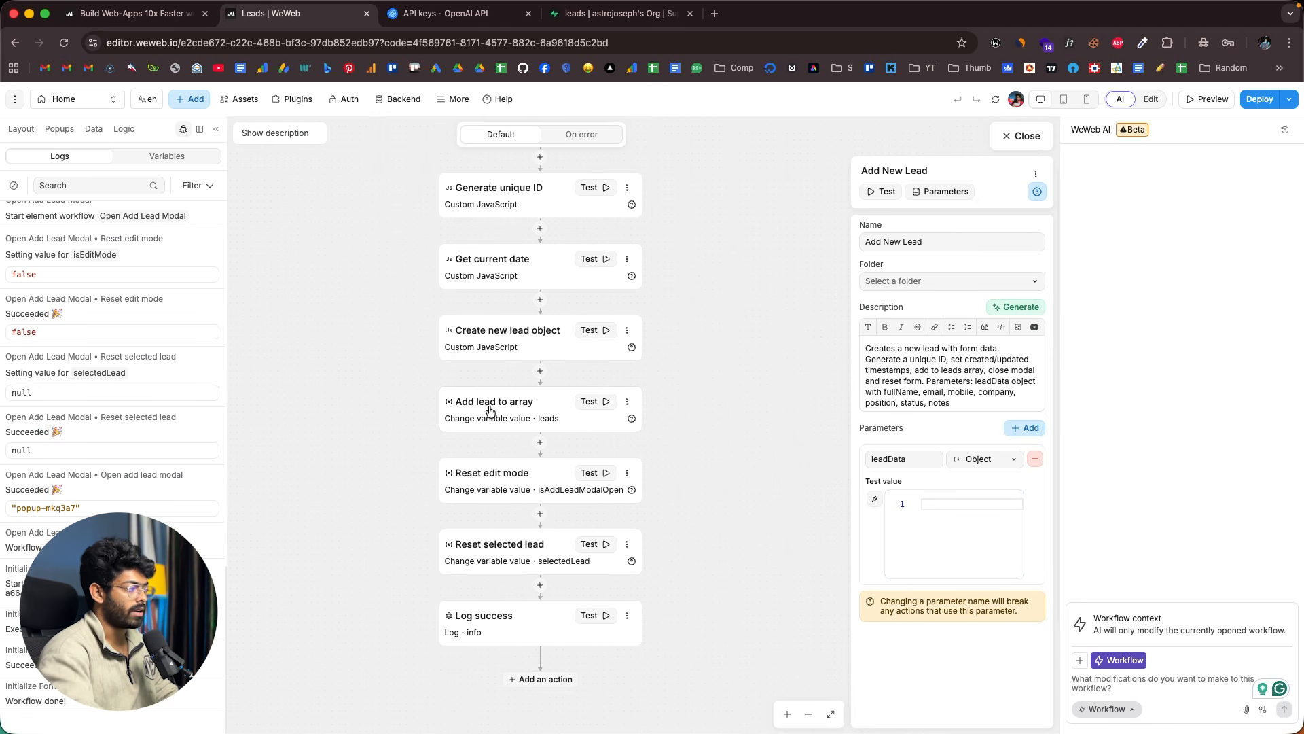
{"action": "left_click", "coordinate": [540, 445]}
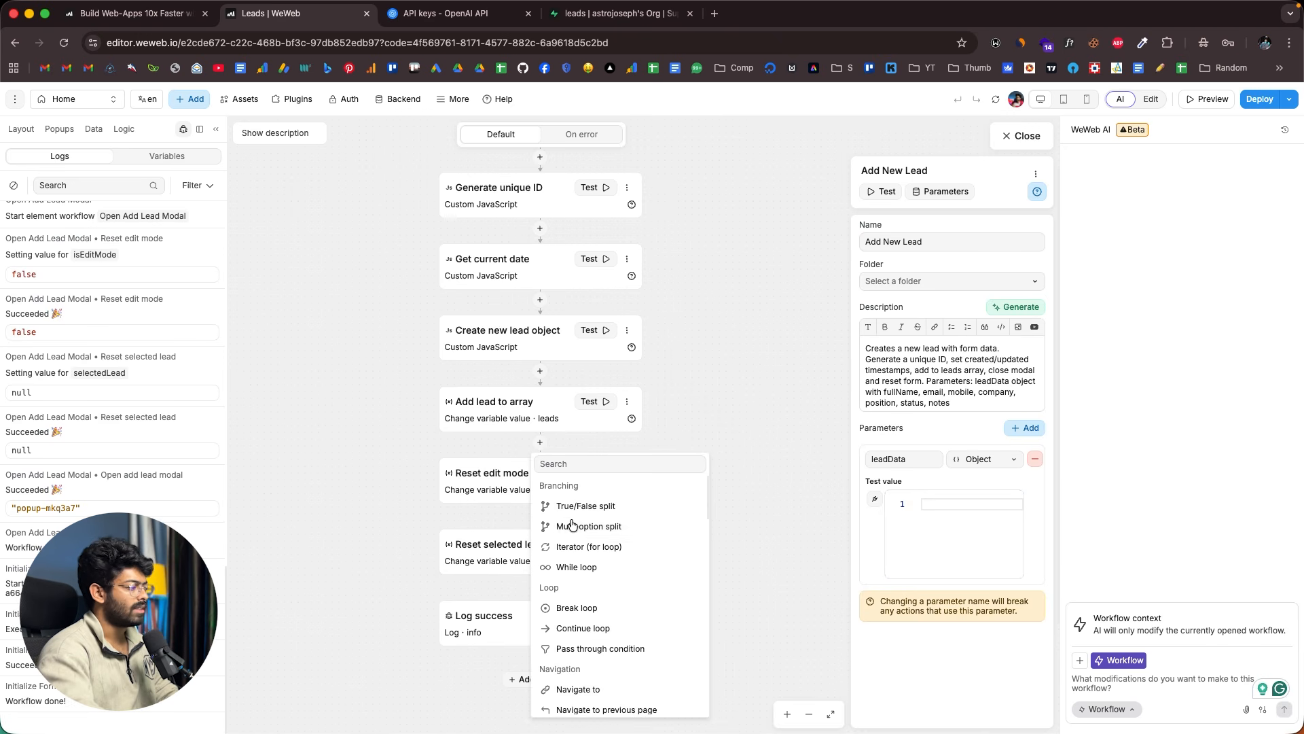
{"action": "scroll", "coordinate": [572, 524], "scroll_direction": "down", "scroll_amount": 5}
{"action": "scroll", "coordinate": [572, 524], "scroll_direction": "down", "scroll_amount": 7}
{"action": "scroll", "coordinate": [594, 526], "scroll_direction": "up", "scroll_amount": 6}
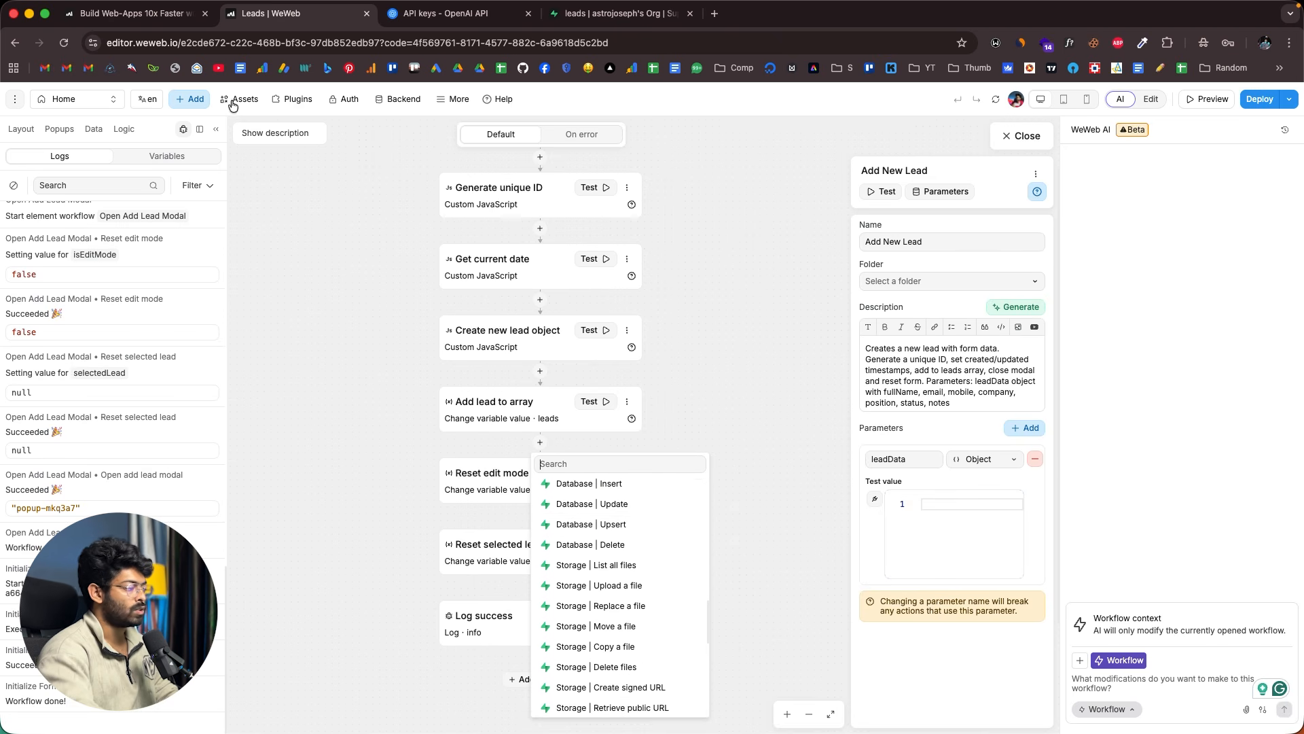
{"action": "scroll", "coordinate": [620, 577], "scroll_direction": "up", "scroll_amount": 1}
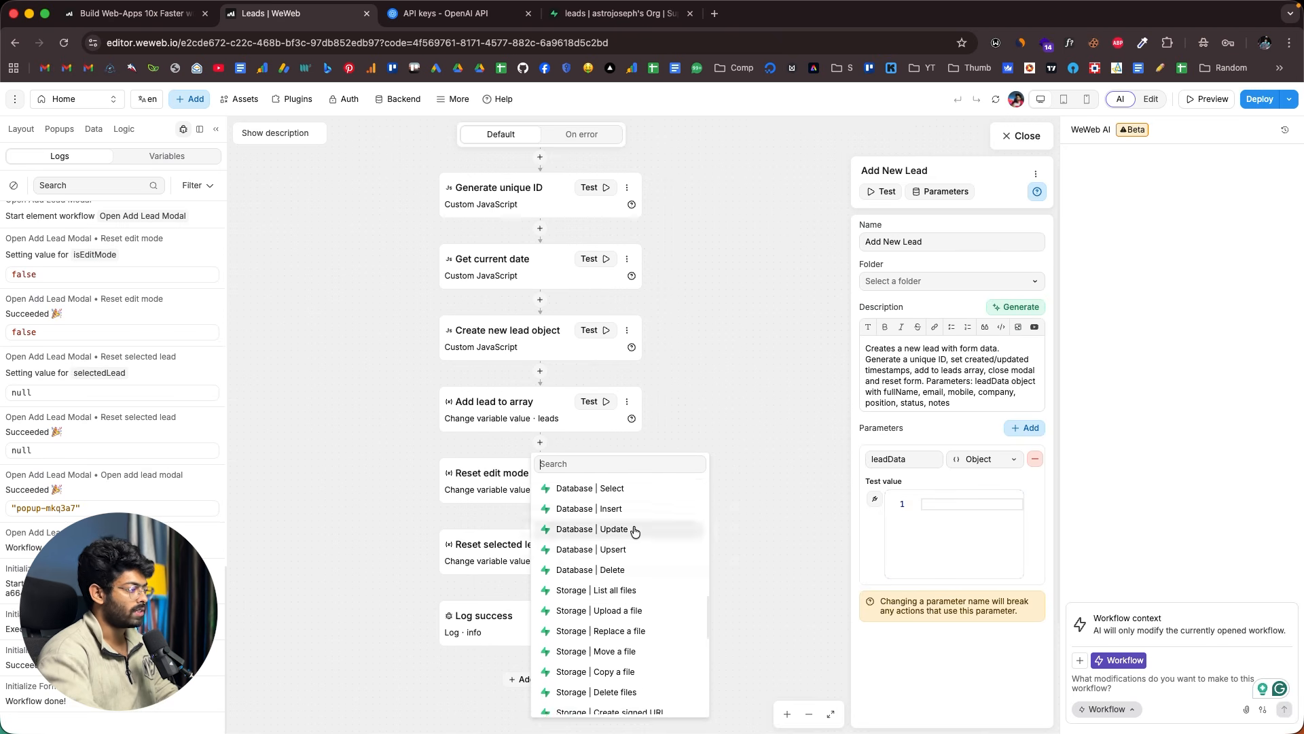
{"action": "scroll", "coordinate": [619, 533], "scroll_direction": "up", "scroll_amount": 1}
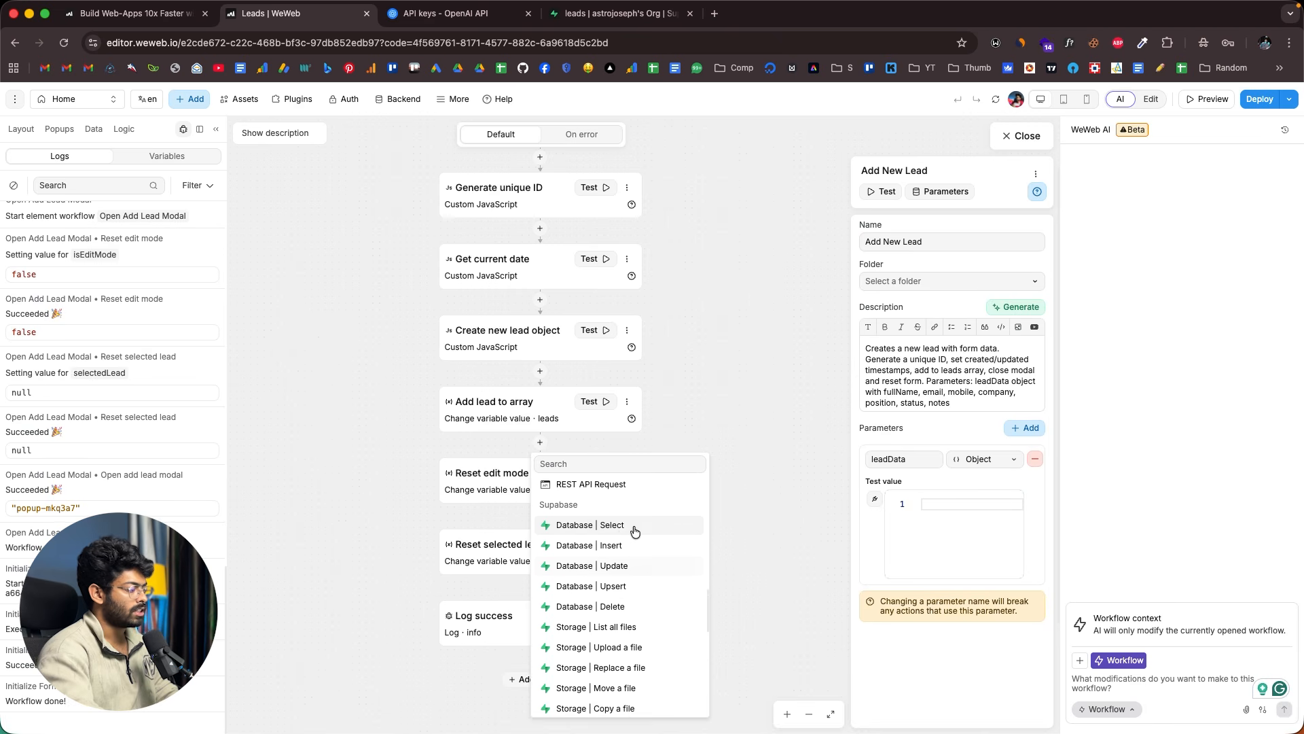
{"action": "left_click", "coordinate": [596, 547]}
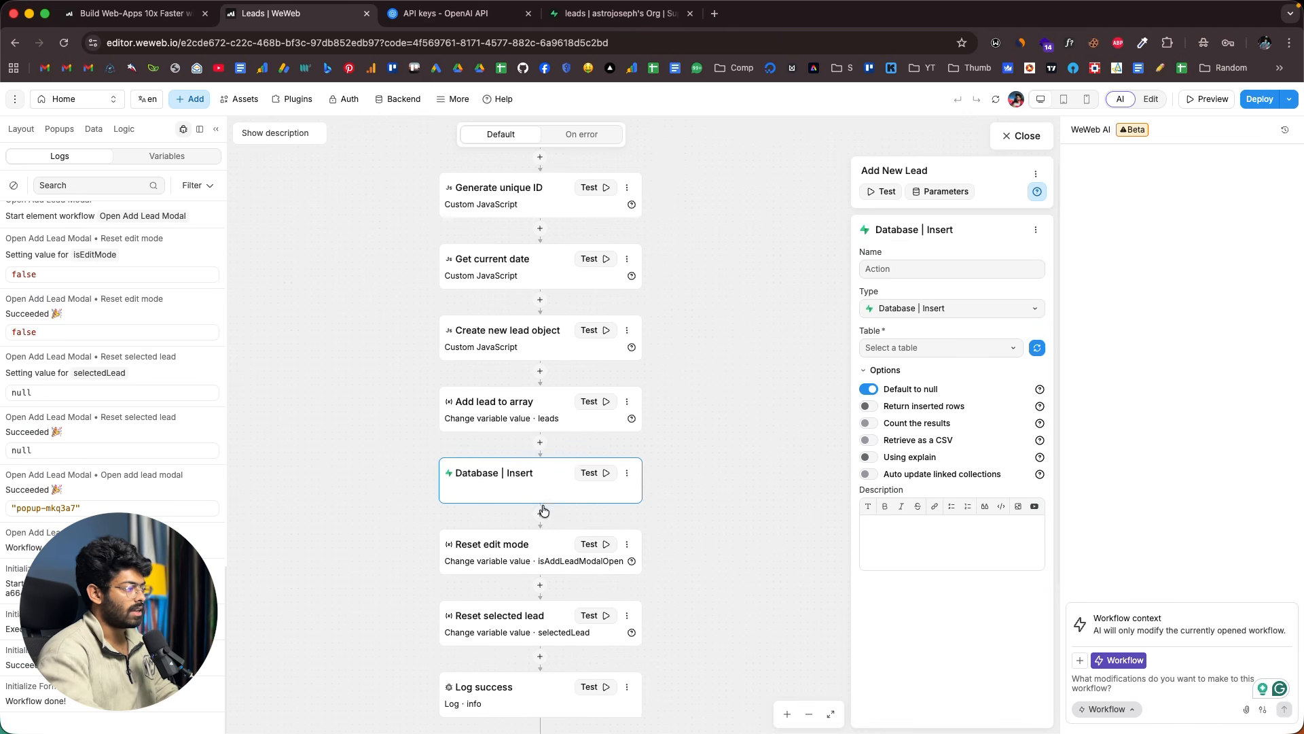
- Name the new insert step 'Insert Lead'
{"action": "type", "text": "Inser"}
{"action": "key", "text": "Caps_Lock"}
{"action": "type", "text": "T"}
{"action": "key", "text": "BackSpace"}
{"action": "key", "text": "Caps_Lock"}
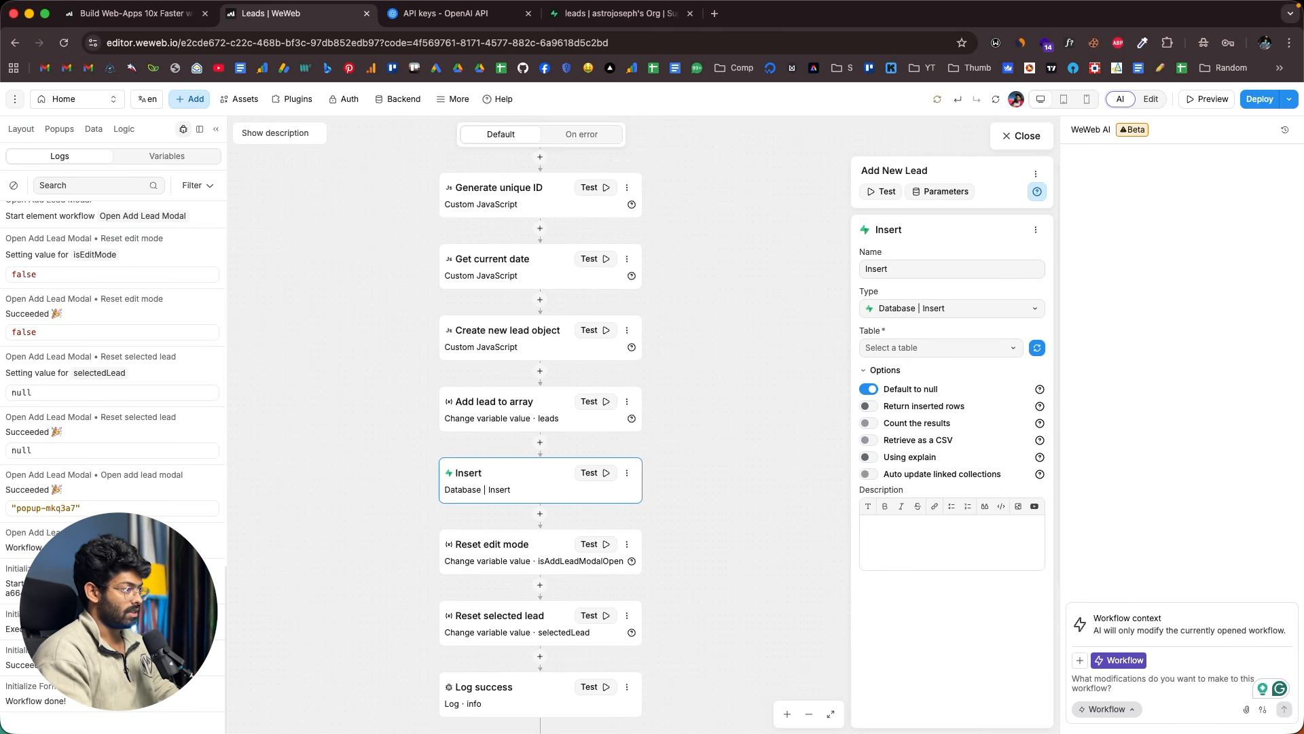
{"action": "type", "text": "t IE"}
{"action": "key", "text": "BackSpace"}
{"action": "key", "text": "BackSpace"}
{"action": "type", "text": "Lead"}
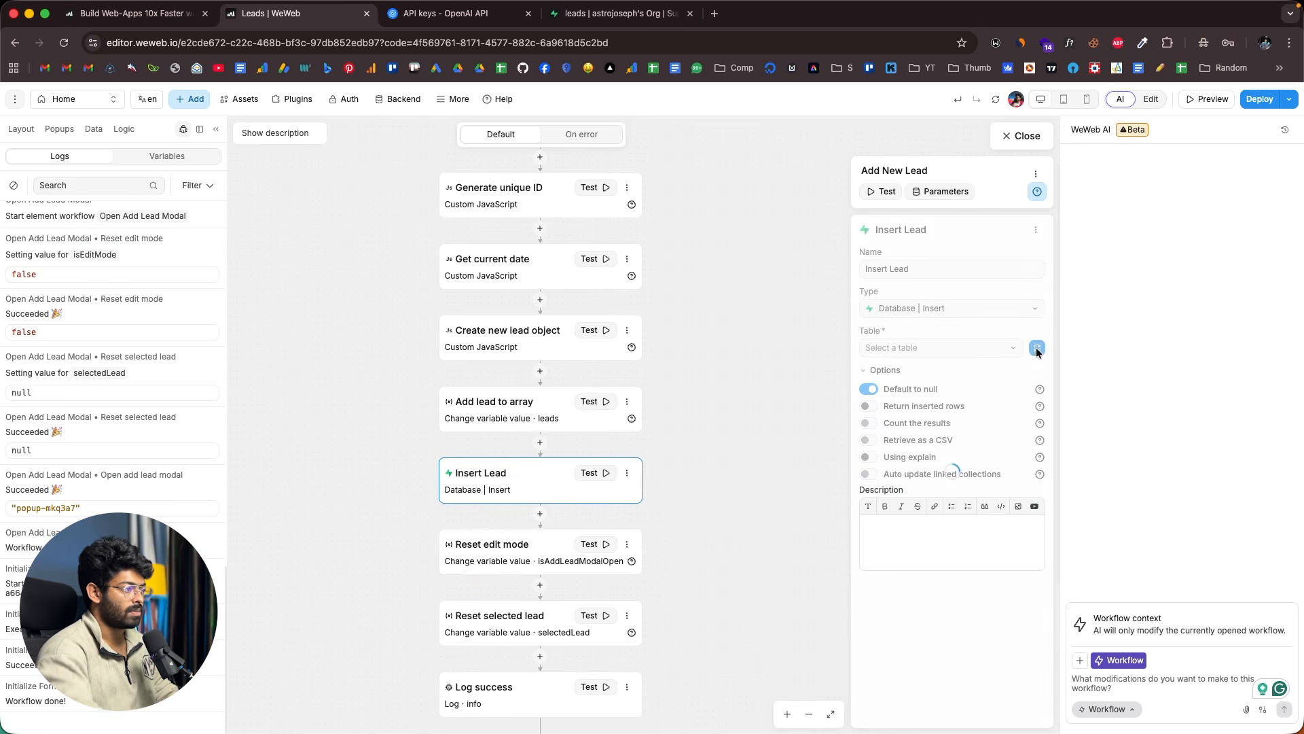
- Set the Insert Lead step's Table to leads and compare against the Supabase table's columns
{"action": "left_click", "coordinate": [995, 350]}
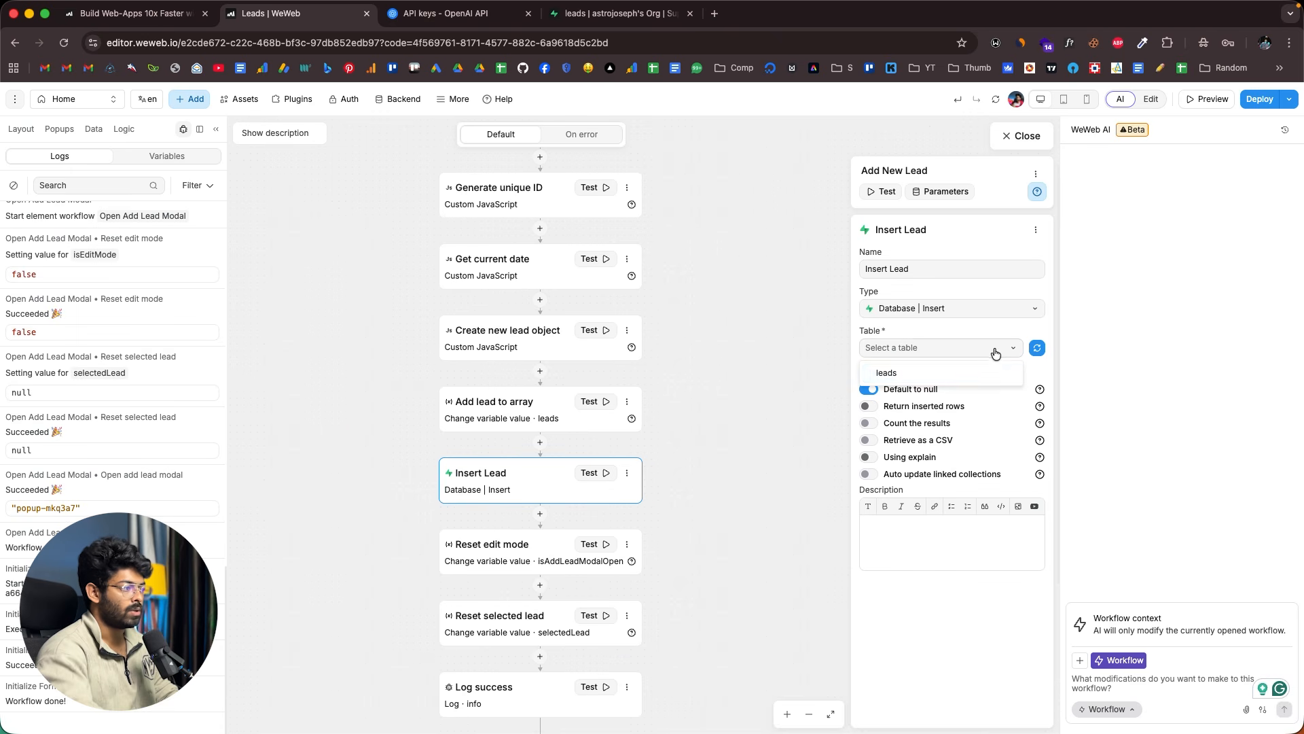
{"action": "left_click", "coordinate": [907, 375]}
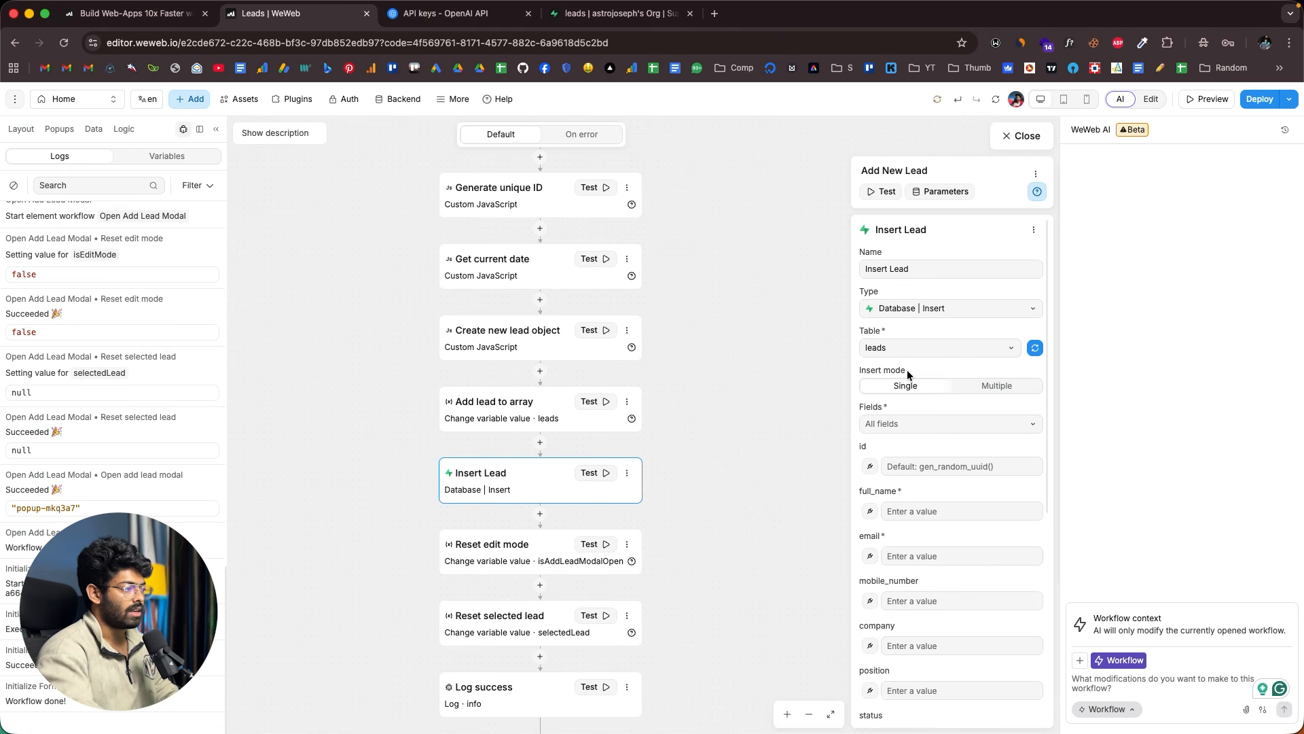
{"action": "scroll", "coordinate": [944, 395], "scroll_direction": "down", "scroll_amount": 3}
{"action": "scroll", "coordinate": [911, 363], "scroll_direction": "down", "scroll_amount": 3}
{"action": "right_click", "coordinate": [923, 368]}
{"action": "left_click", "coordinate": [871, 308]}
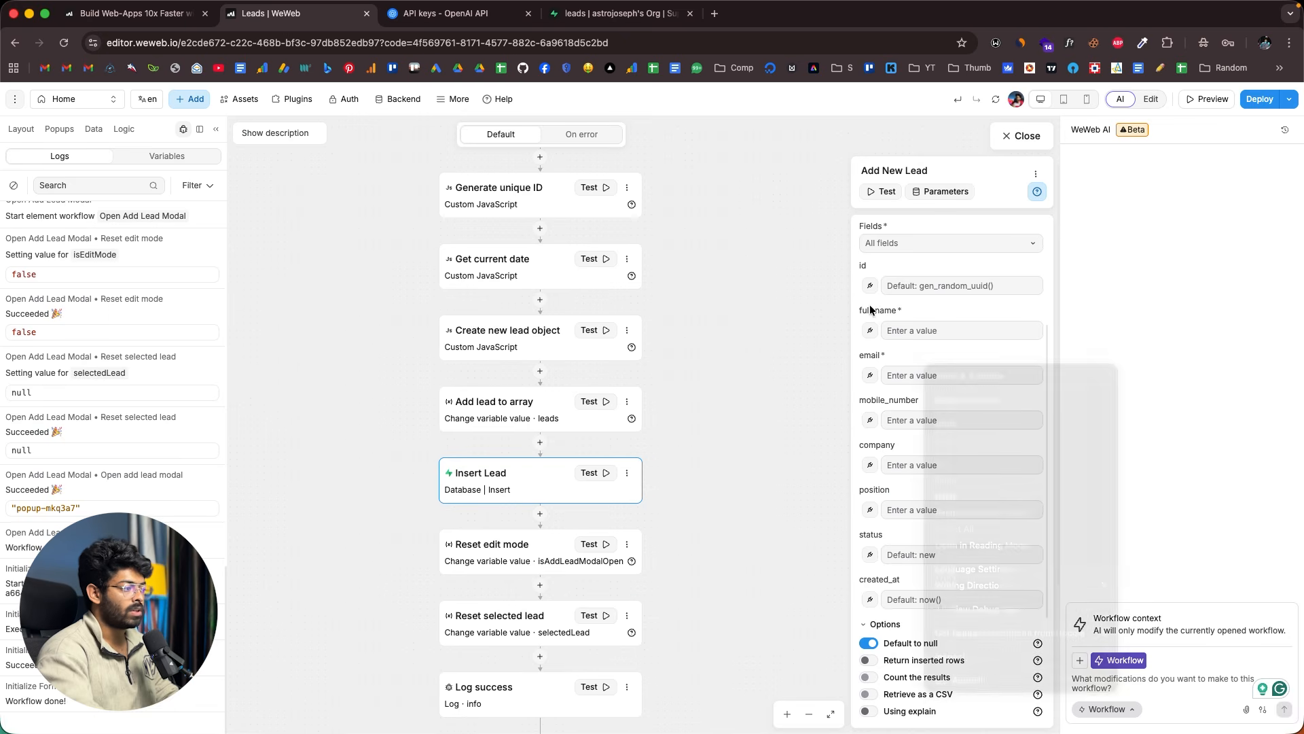
{"action": "left_click", "coordinate": [607, 15]}
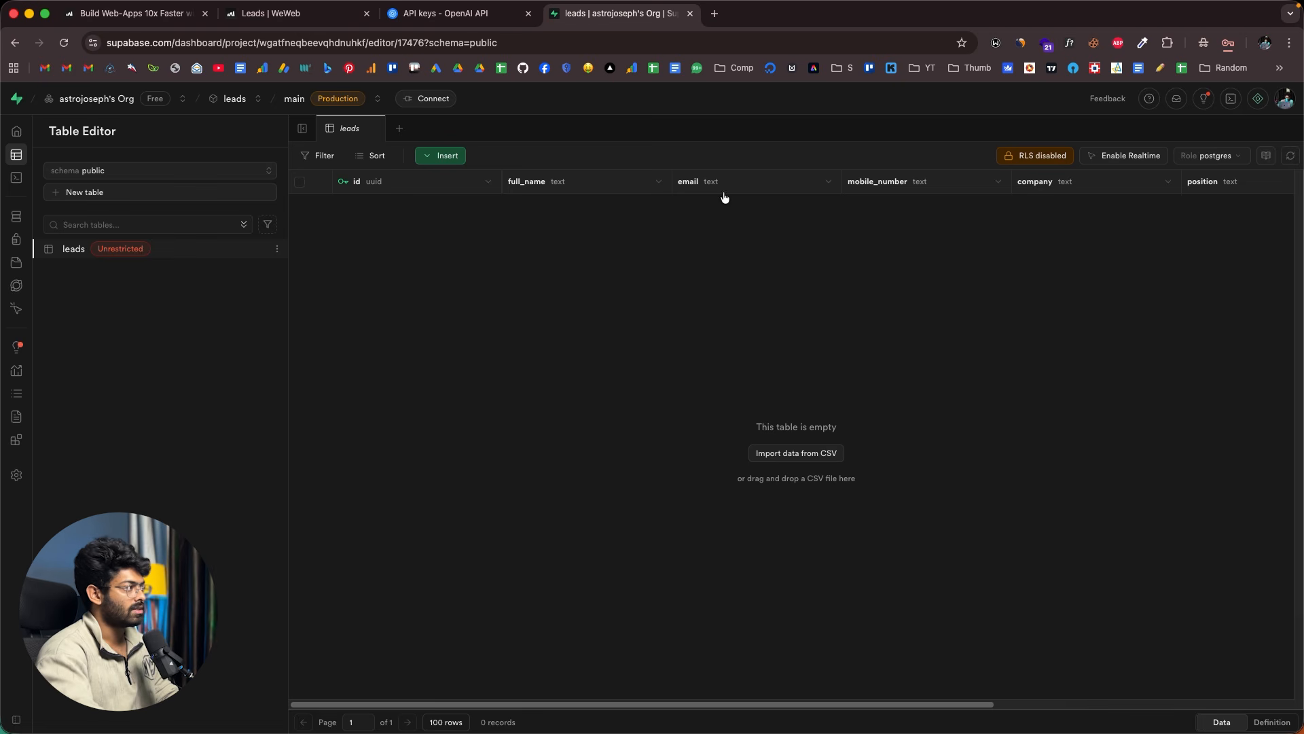
{"action": "left_click", "coordinate": [292, 14]}
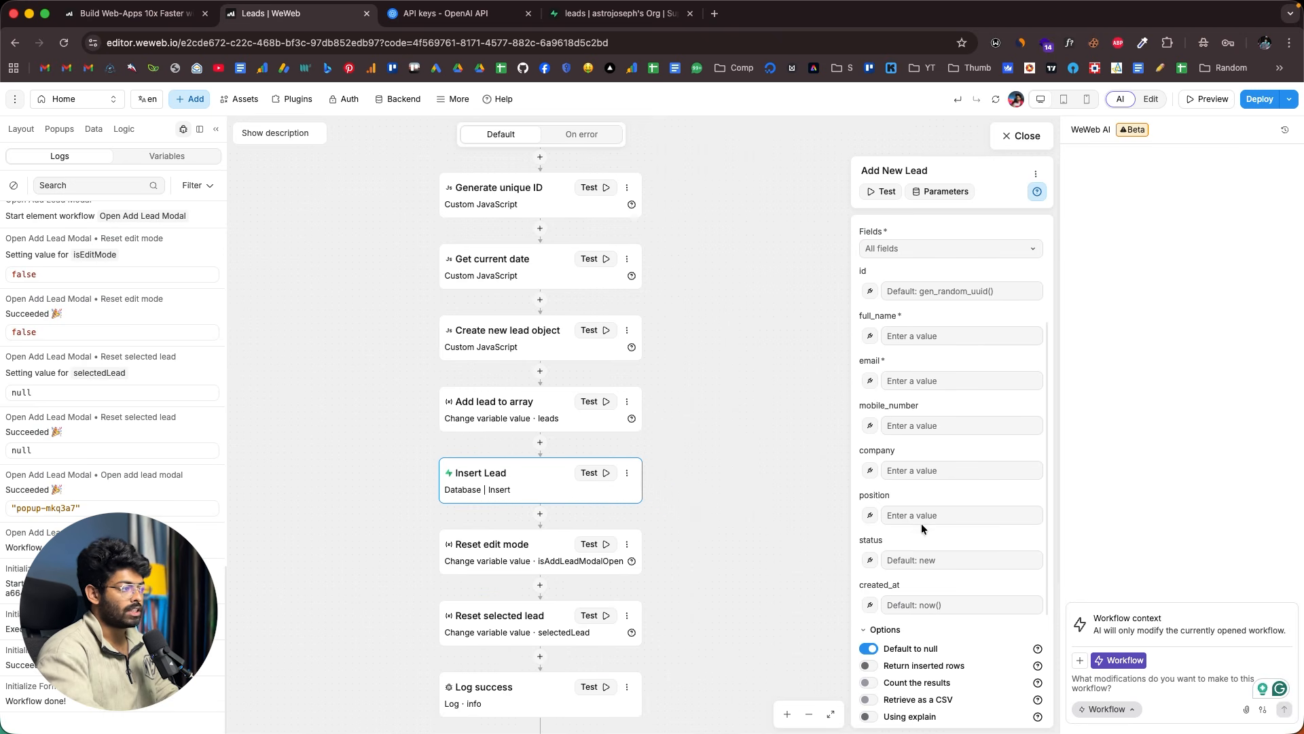
- Bind the Insert Lead full_name field to the formula leads[0].fullName
{"action": "left_click", "coordinate": [870, 337]}
{"action": "scroll", "coordinate": [611, 543], "scroll_direction": "down", "scroll_amount": 3}
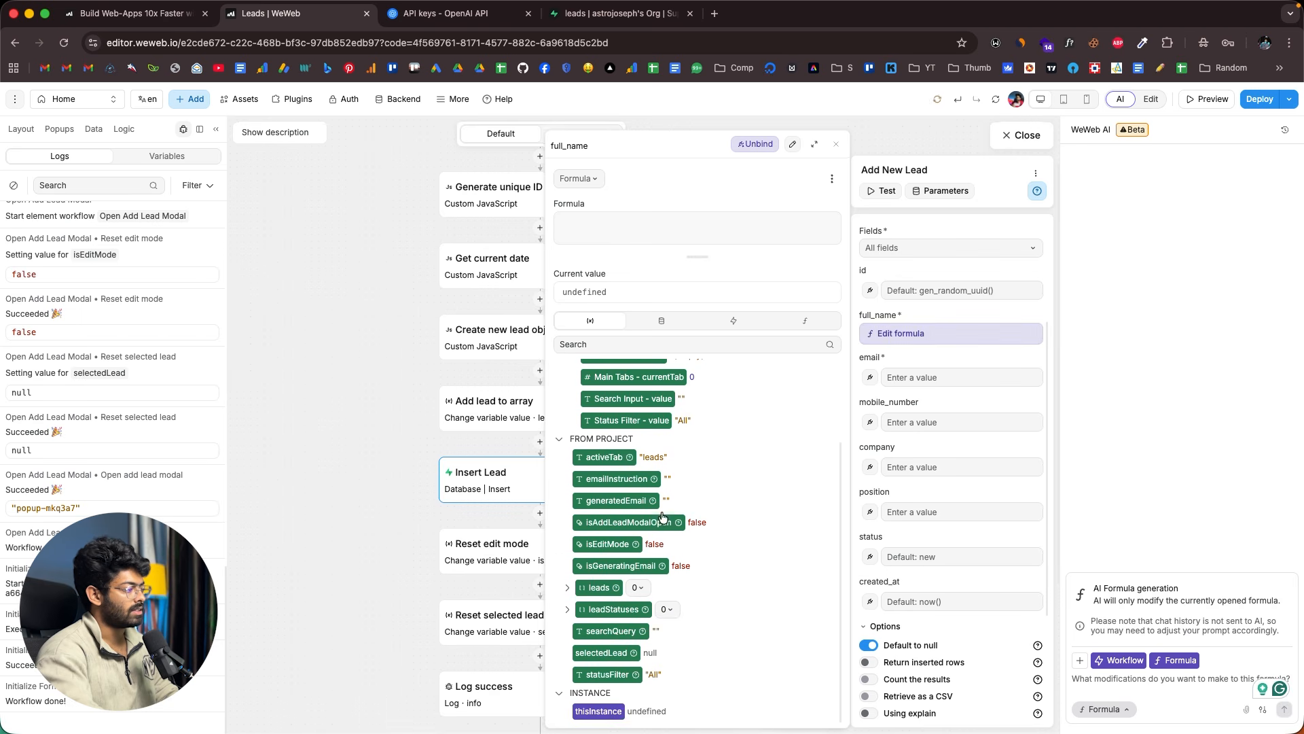
{"action": "left_click", "coordinate": [569, 588]}
{"action": "scroll", "coordinate": [641, 571], "scroll_direction": "down", "scroll_amount": 1}
{"action": "left_click", "coordinate": [576, 566]}
{"action": "scroll", "coordinate": [656, 552], "scroll_direction": "down", "scroll_amount": 3}
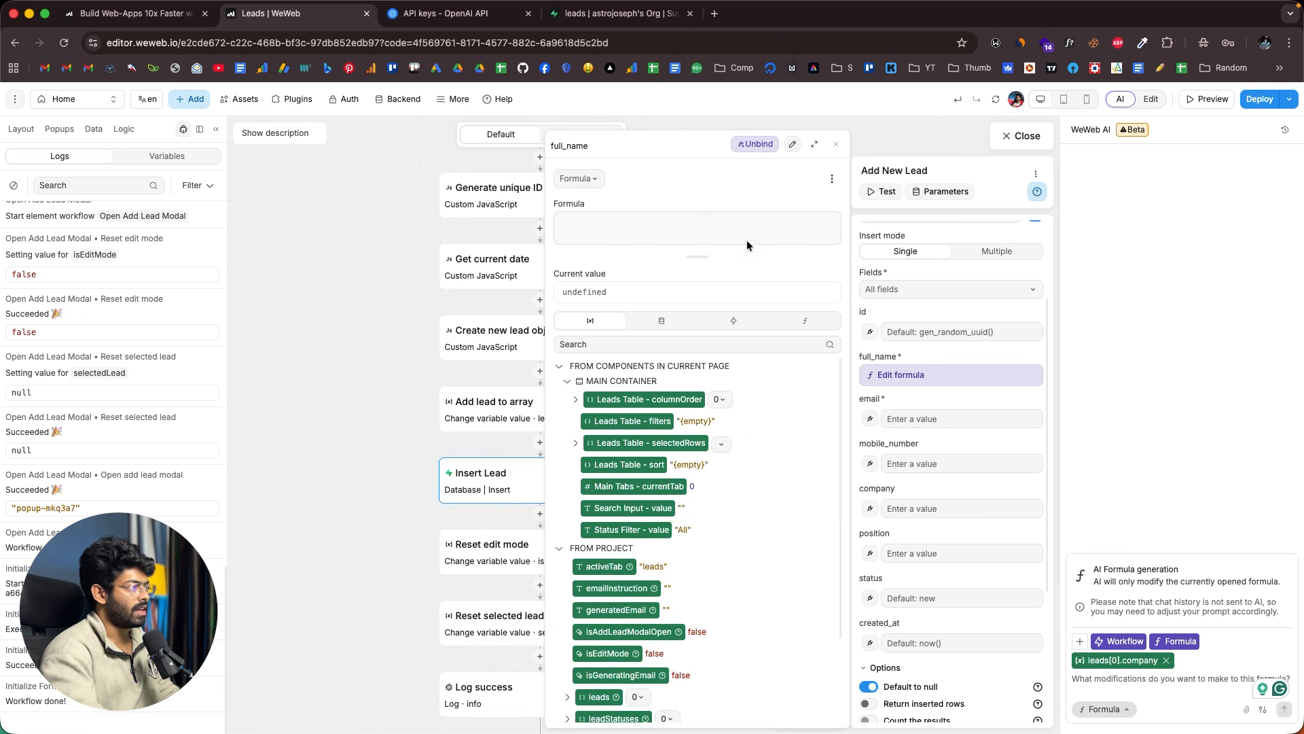
{"action": "left_click", "coordinate": [792, 144]}
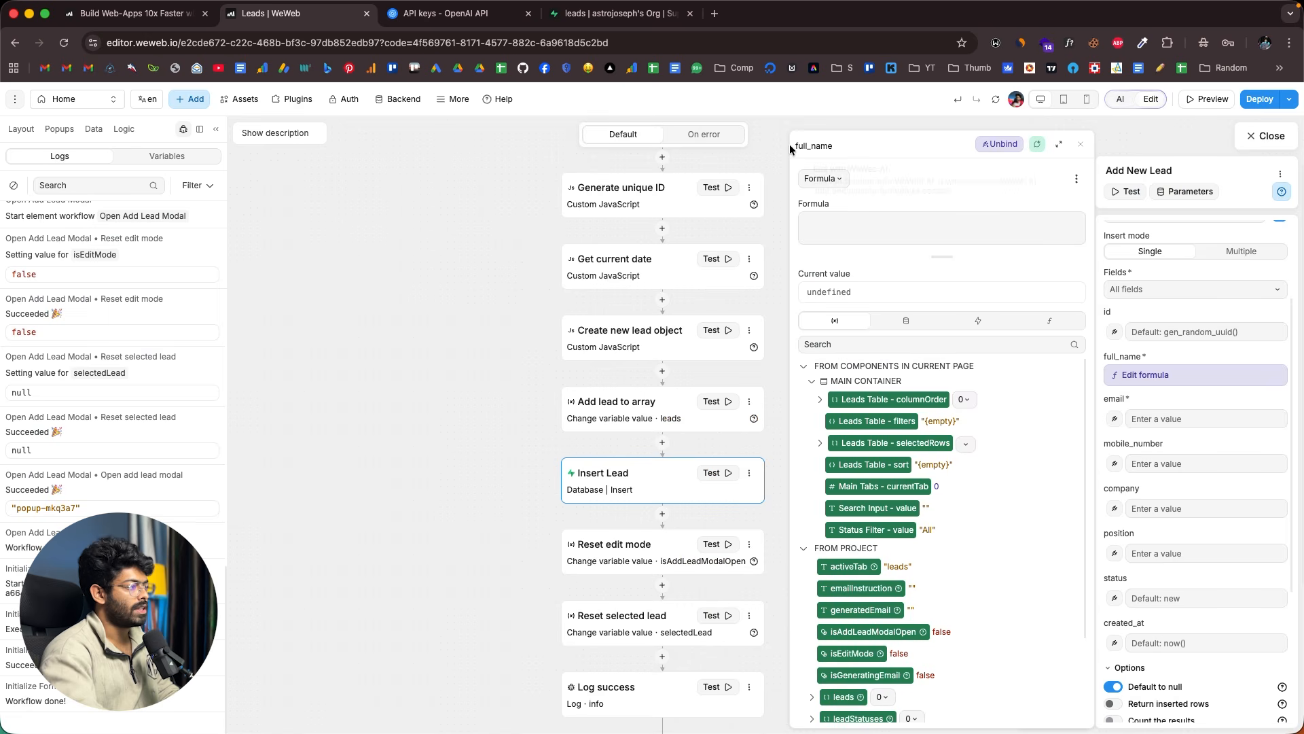
{"action": "left_click", "coordinate": [889, 233]}
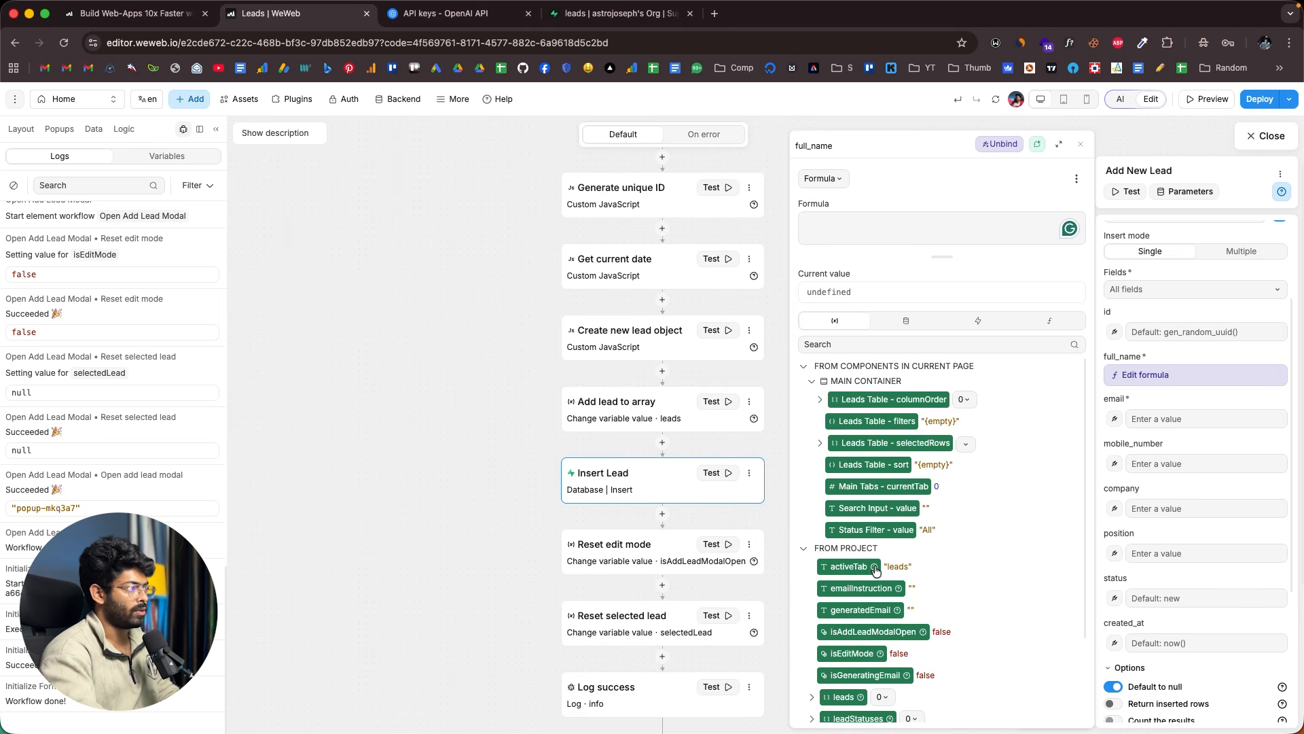
{"action": "scroll", "coordinate": [875, 569], "scroll_direction": "down", "scroll_amount": 3}
{"action": "left_click", "coordinate": [811, 586]}
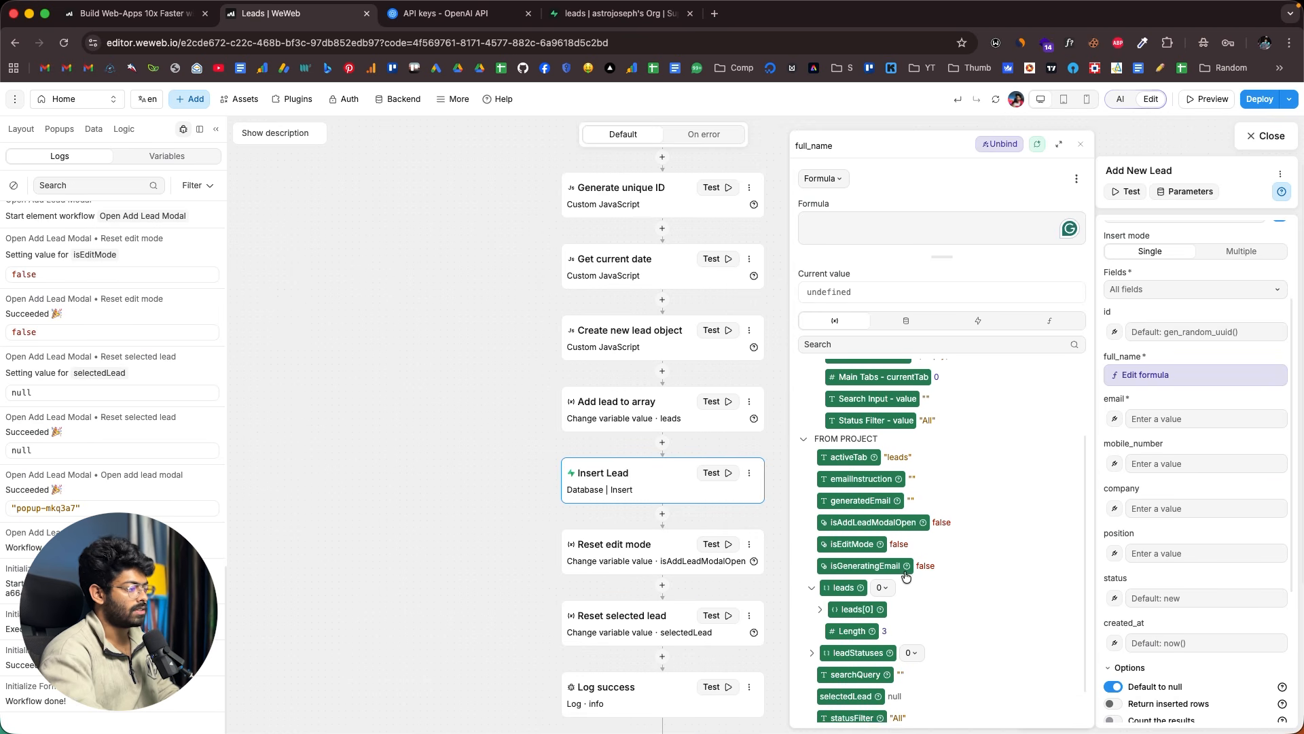
{"action": "scroll", "coordinate": [895, 578], "scroll_direction": "down", "scroll_amount": 1}
{"action": "left_click", "coordinate": [820, 574]}
{"action": "scroll", "coordinate": [894, 565], "scroll_direction": "down", "scroll_amount": 5}
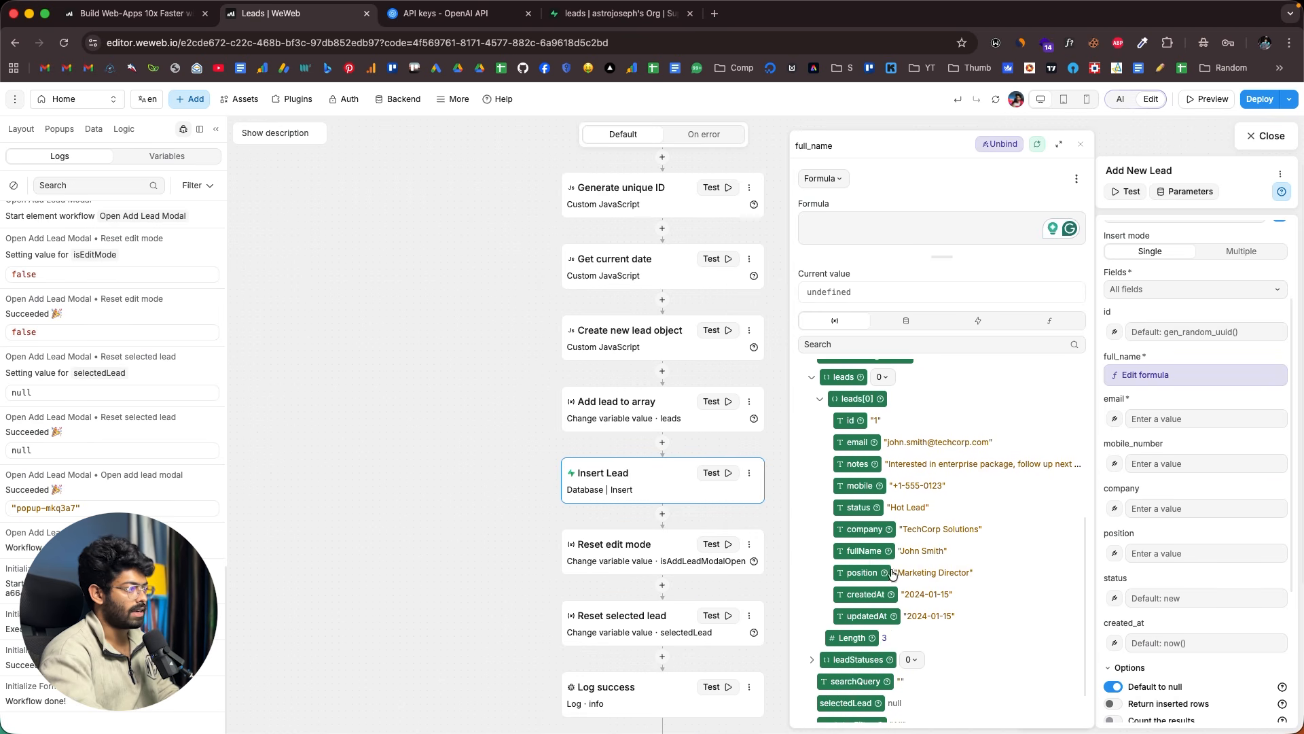
{"action": "left_click", "coordinate": [865, 551]}
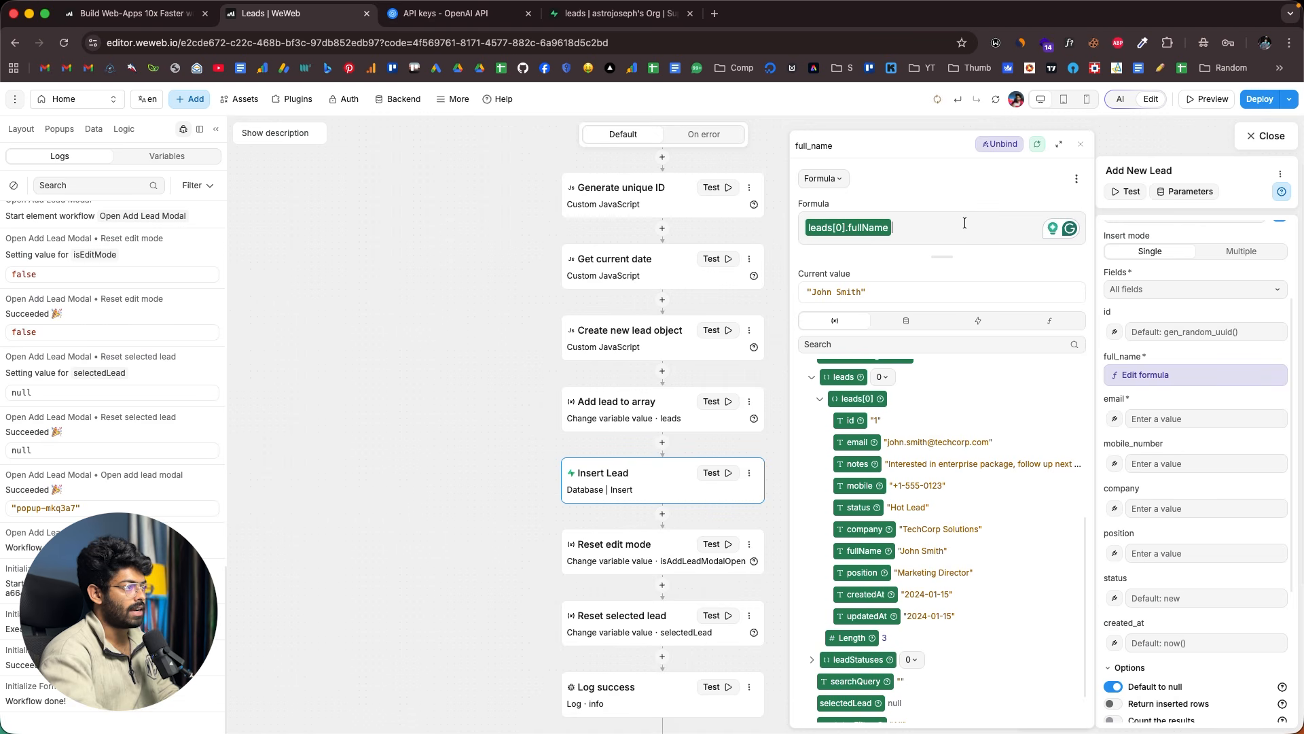
{"action": "left_click", "coordinate": [1081, 148]}
- Bind the email field to leads[0].email and cross-check the Supabase leads table columns
{"action": "left_click", "coordinate": [1114, 420]}
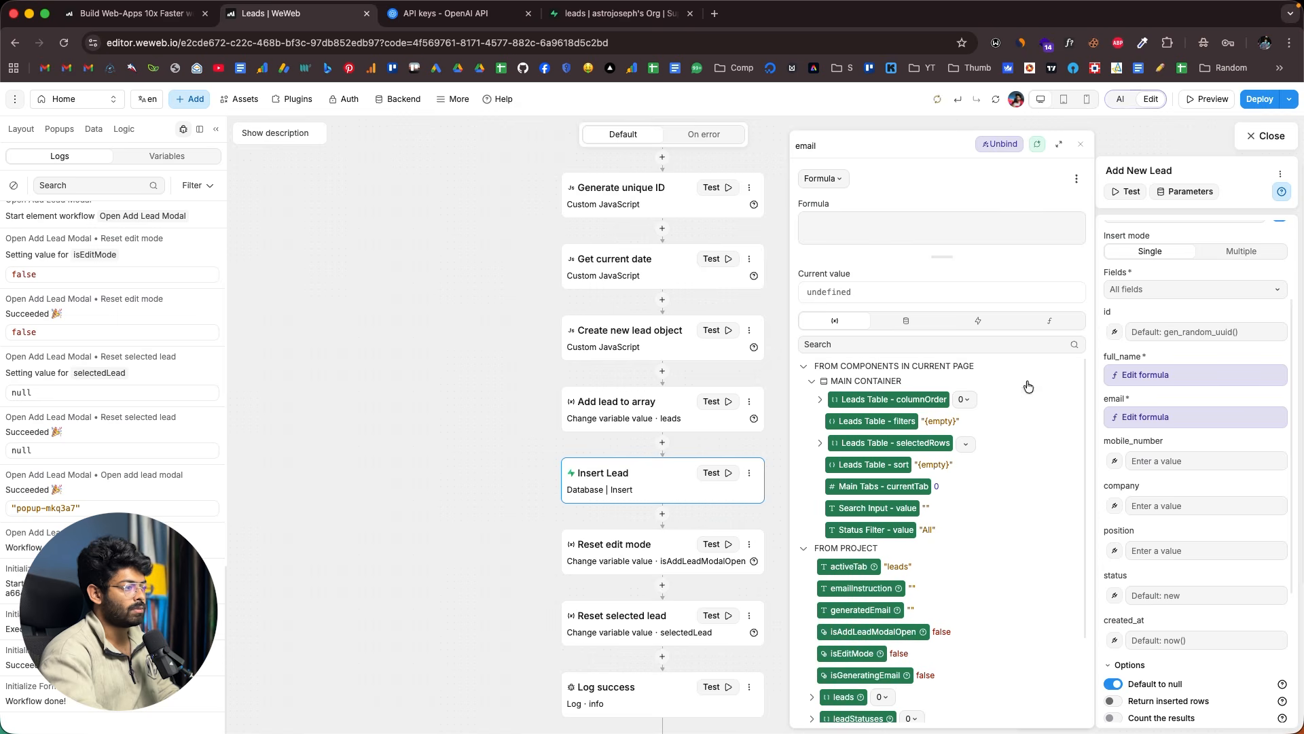
{"action": "left_click", "coordinate": [858, 464]}
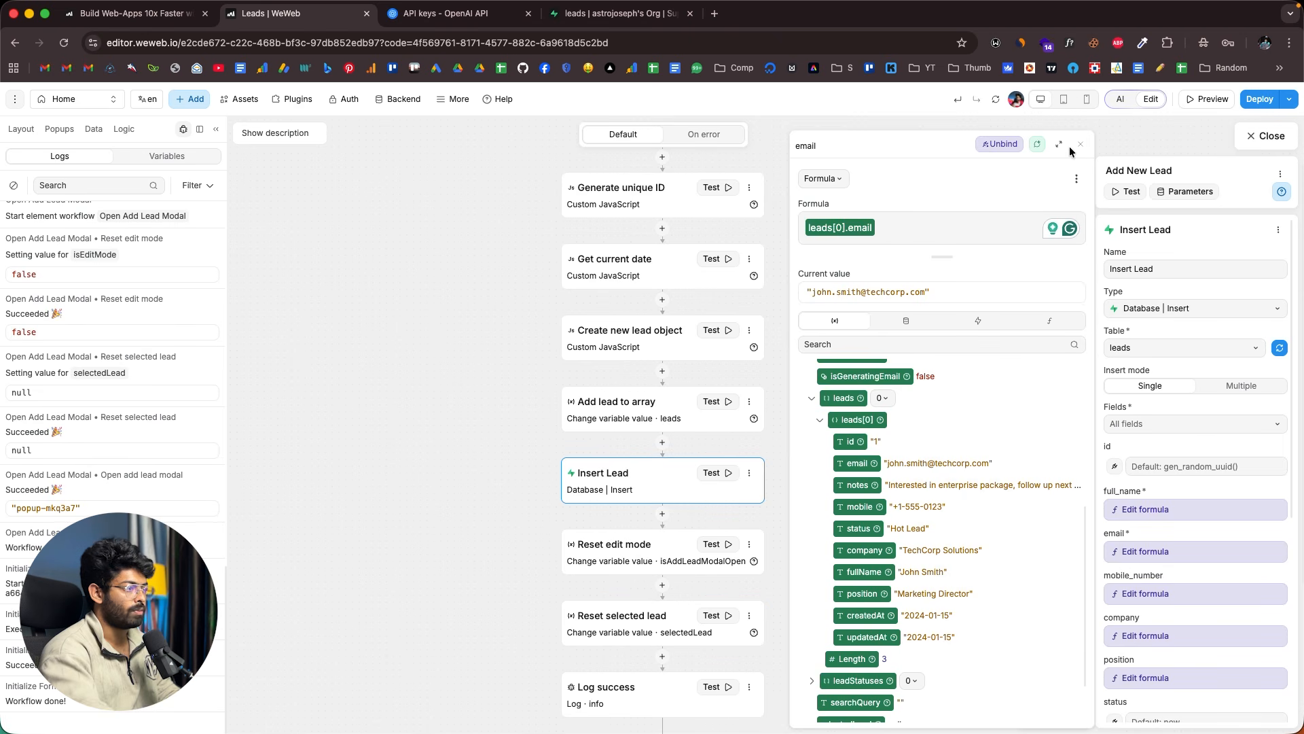
{"action": "left_click", "coordinate": [1080, 144]}
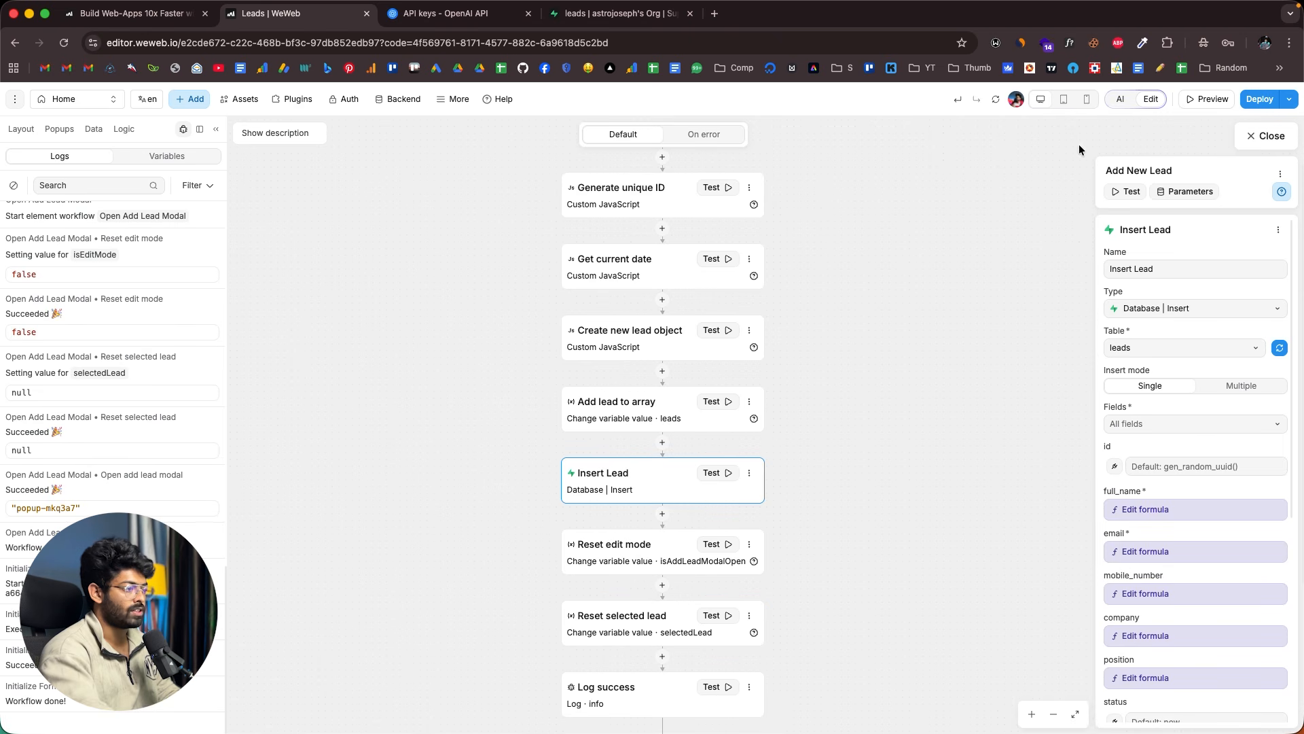
{"action": "scroll", "coordinate": [1173, 515], "scroll_direction": "down", "scroll_amount": 3}
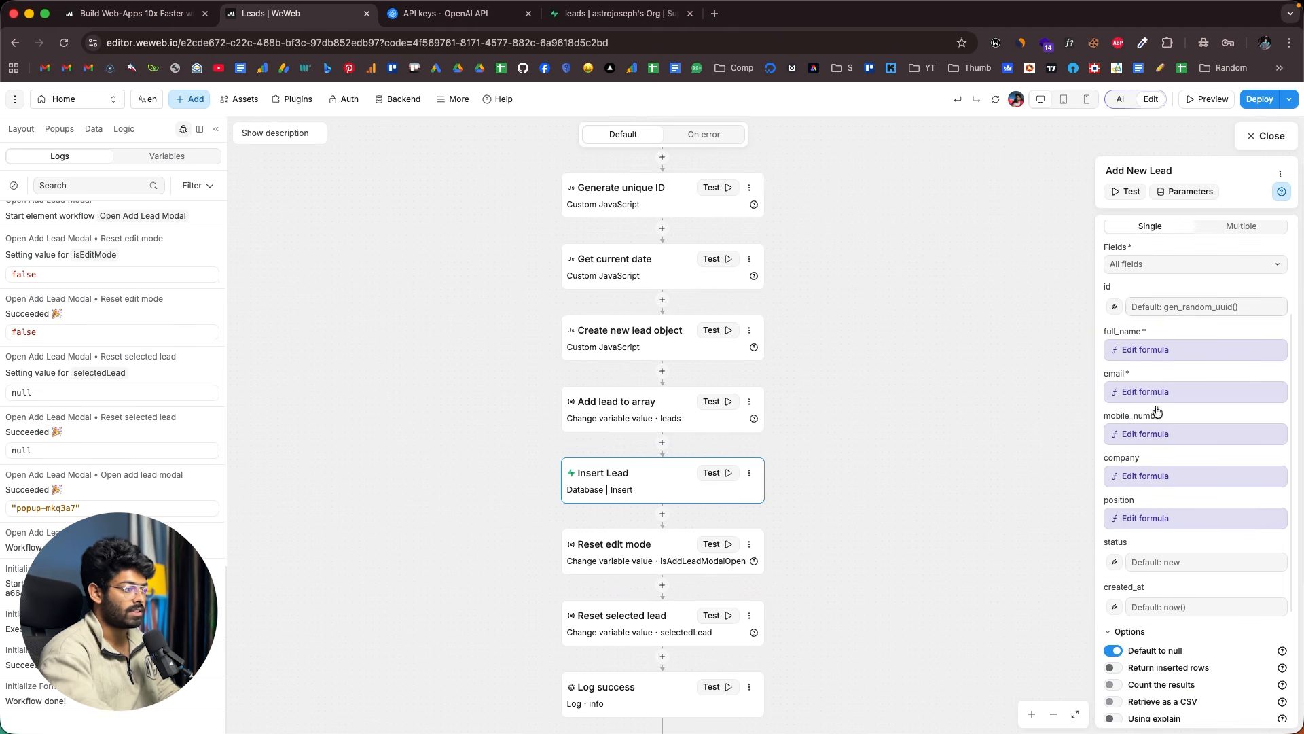
{"action": "scroll", "coordinate": [1147, 509], "scroll_direction": "down", "scroll_amount": 2}
{"action": "scroll", "coordinate": [1147, 510], "scroll_direction": "up", "scroll_amount": 5}
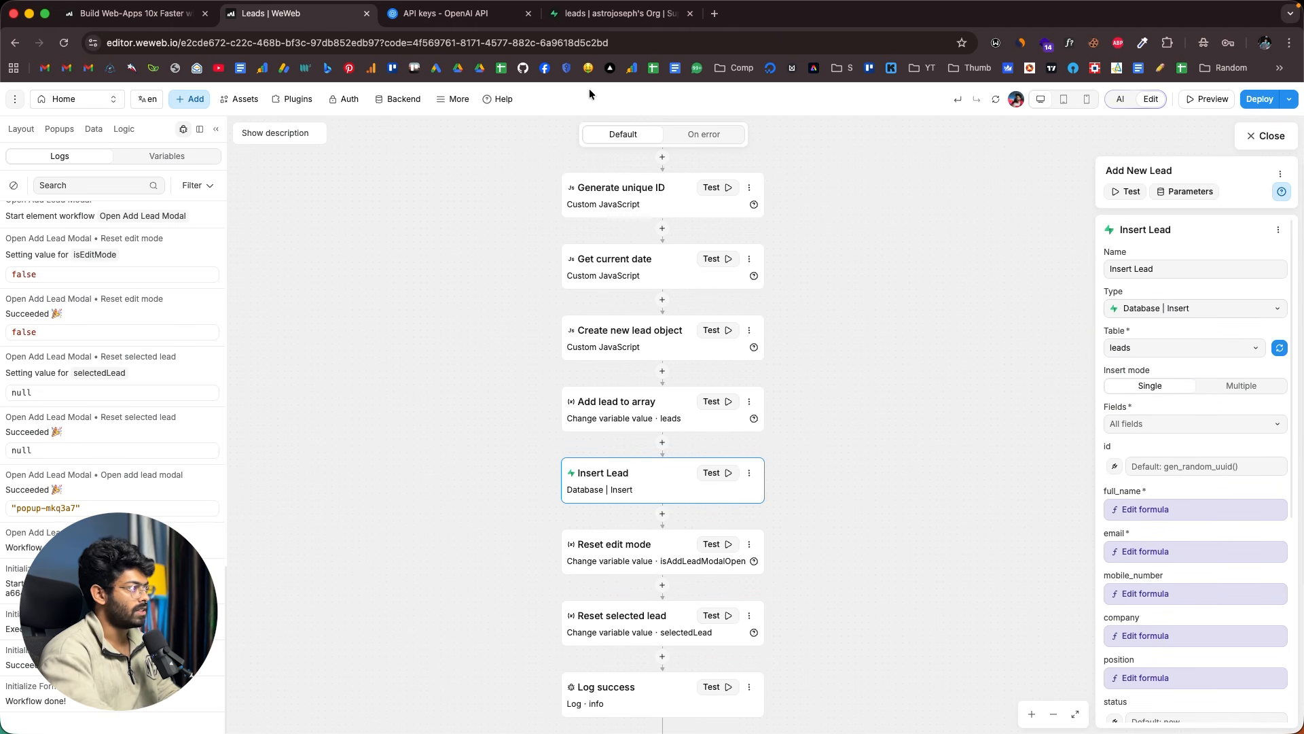
{"action": "left_click", "coordinate": [615, 14]}
{"action": "left_click", "coordinate": [333, 17]}
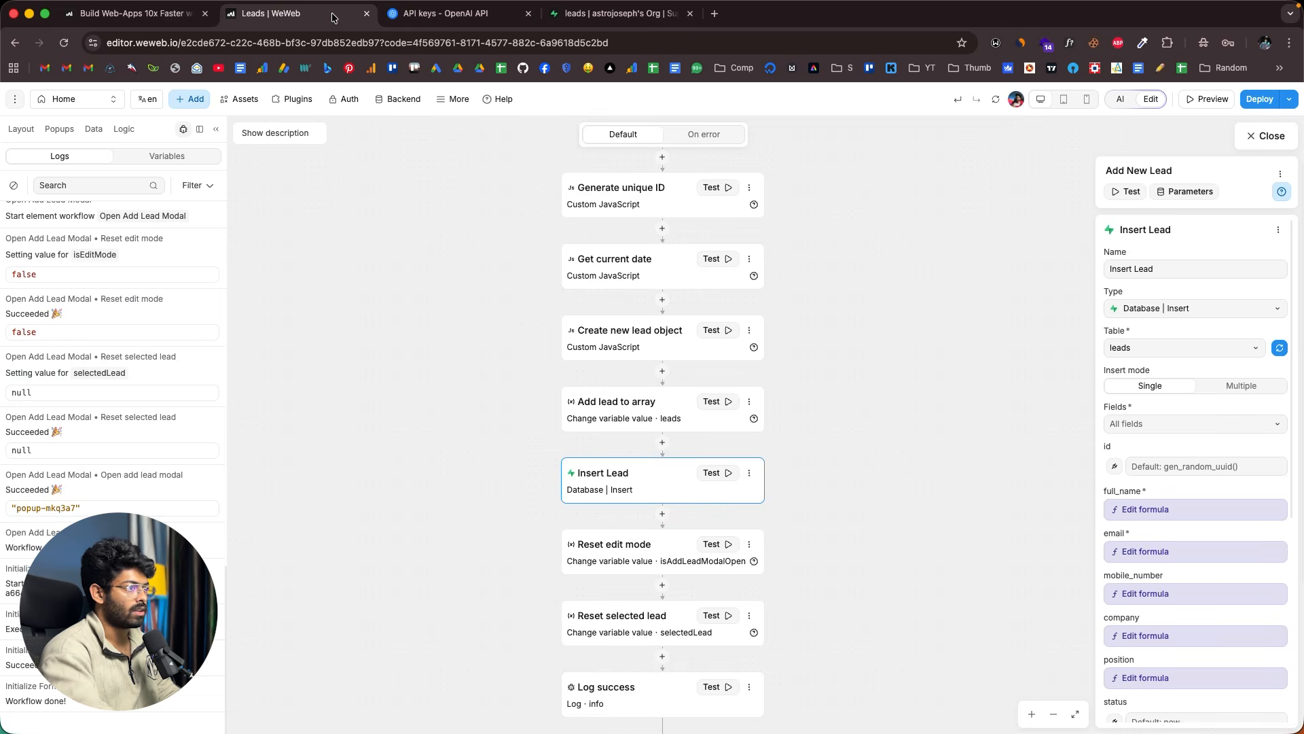
- Leave the workflow editor, preview the app, and open the Add New Lead form
{"action": "left_click", "coordinate": [1265, 136]}
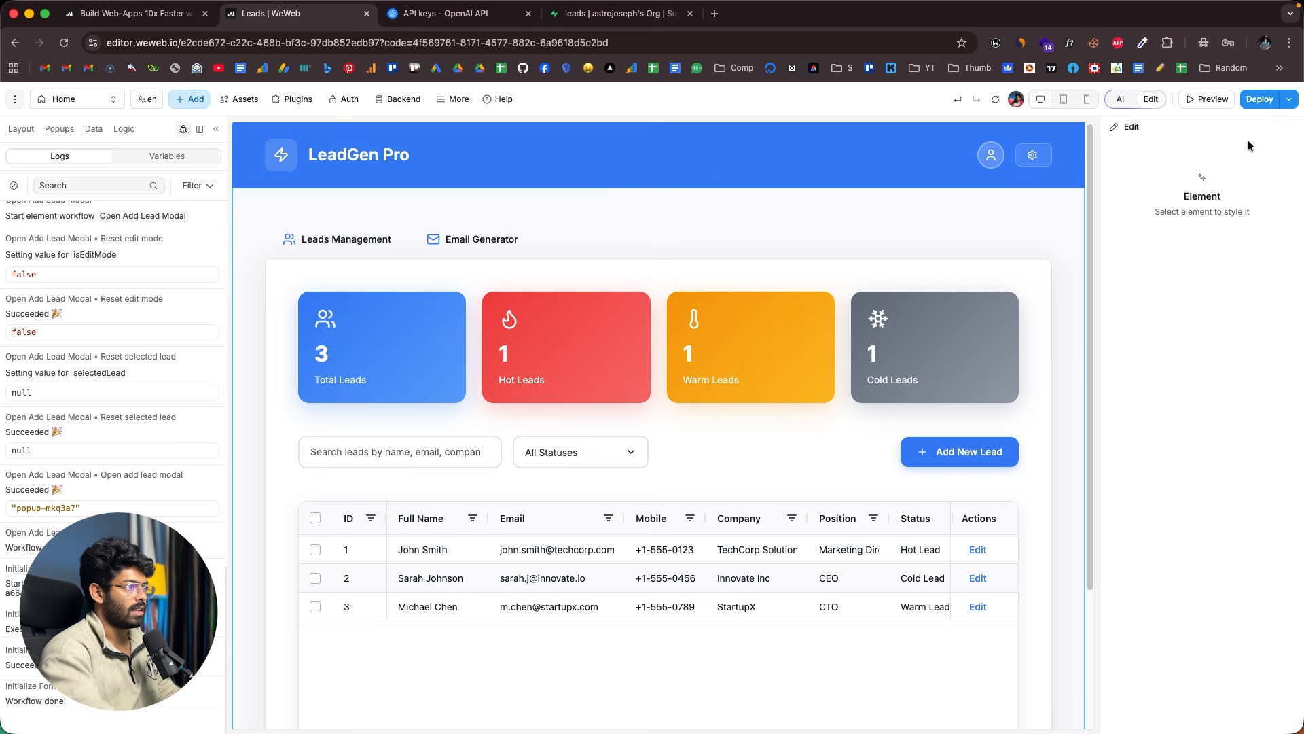
{"action": "left_click", "coordinate": [1208, 100]}
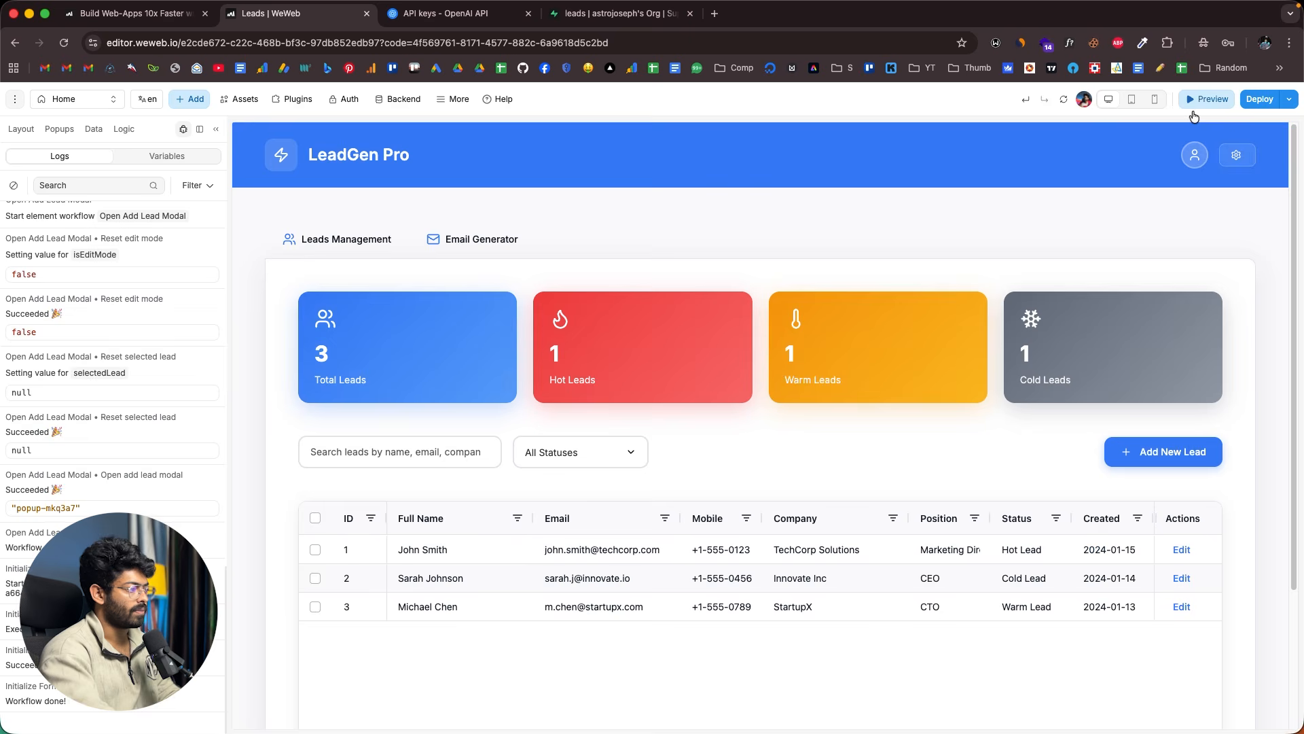
{"action": "left_click", "coordinate": [1155, 453]}
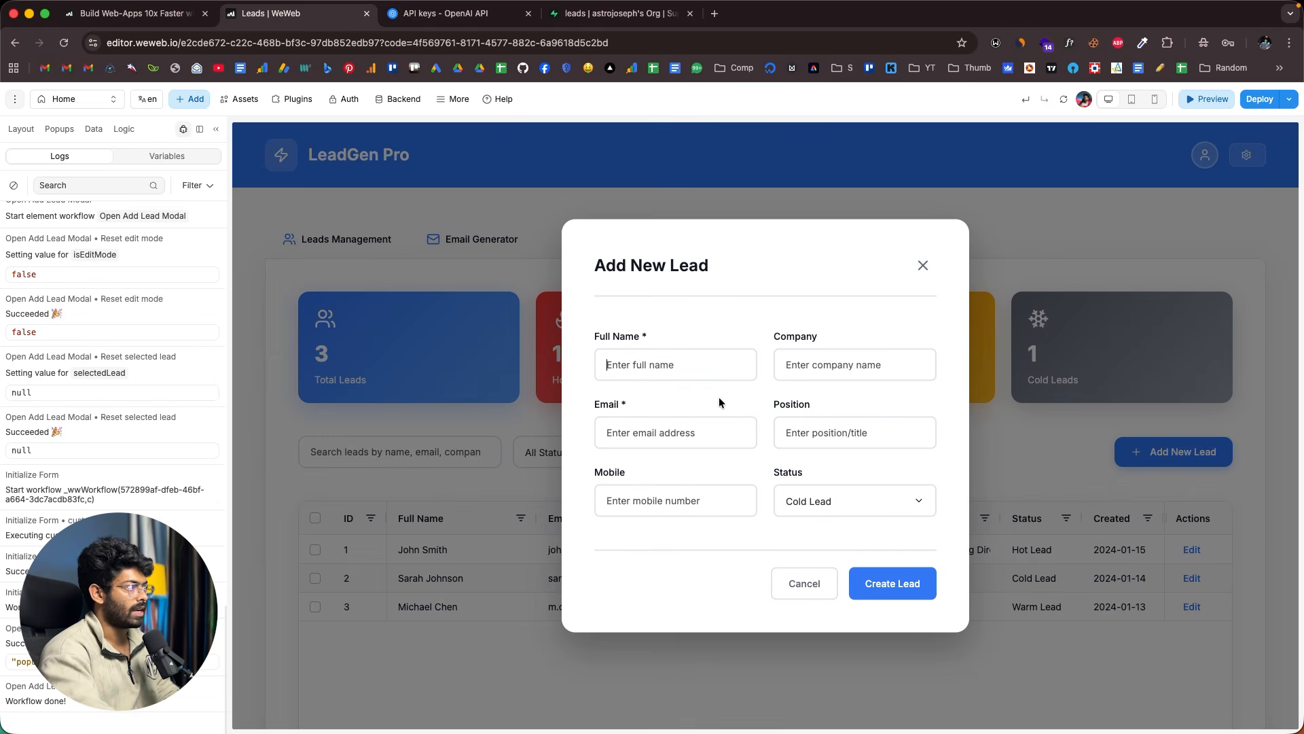
{"action": "left_click", "coordinate": [581, 15]}
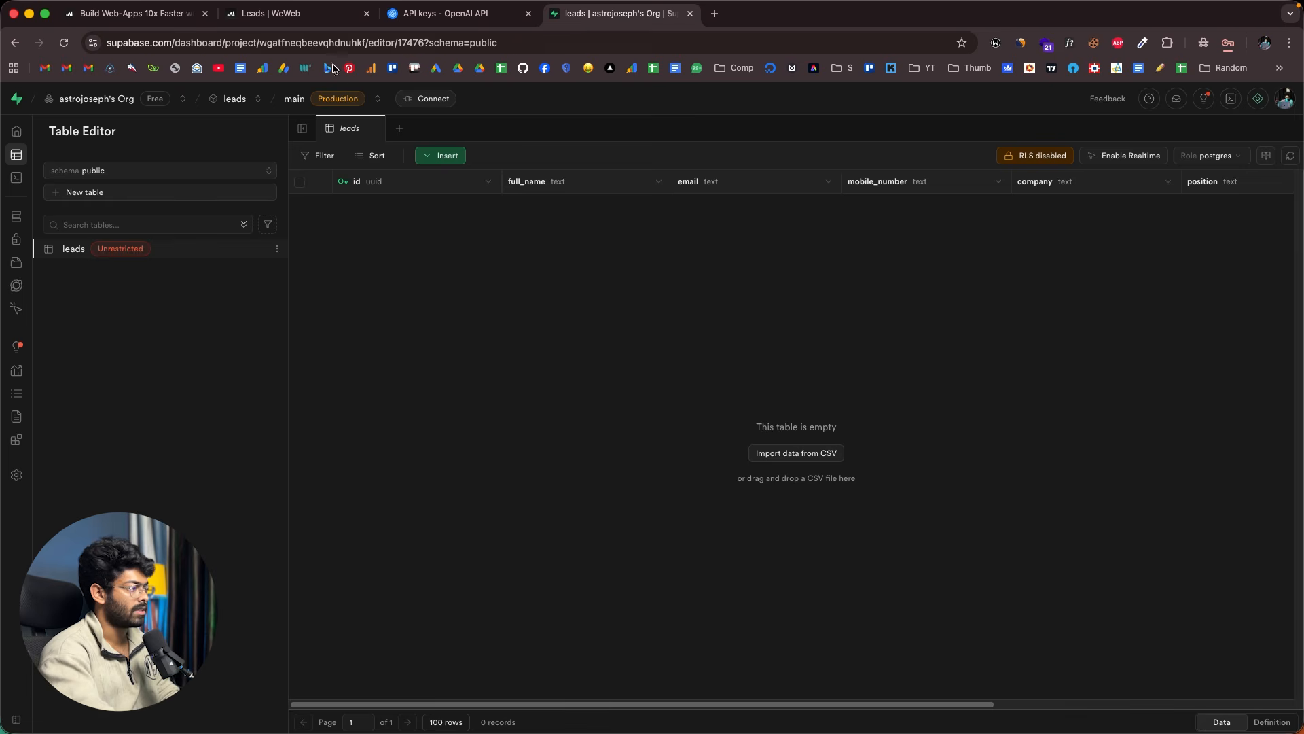
{"action": "left_click", "coordinate": [333, 14]}
- Enter the lead's mobile number, company flexilocus and position ceo, then create the lead
{"action": "type", "text": "Ast"}
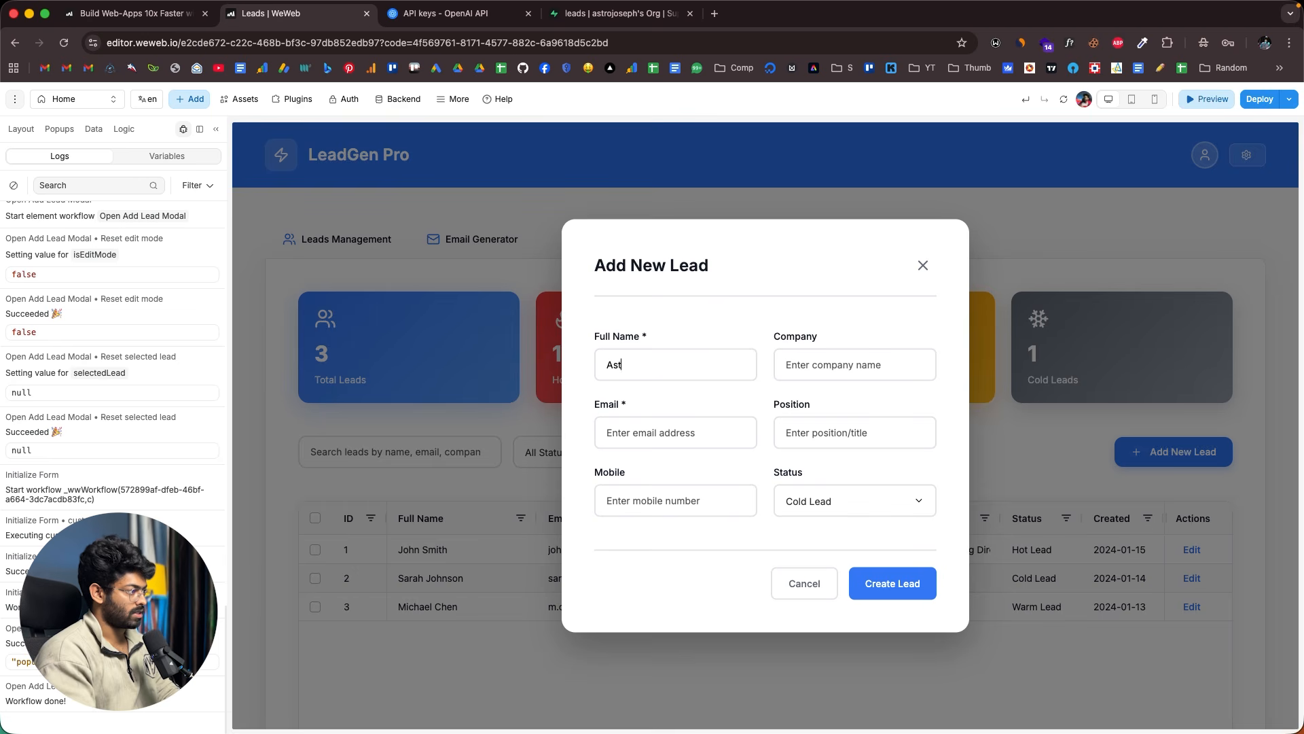
{"action": "type", "text": "ast"}
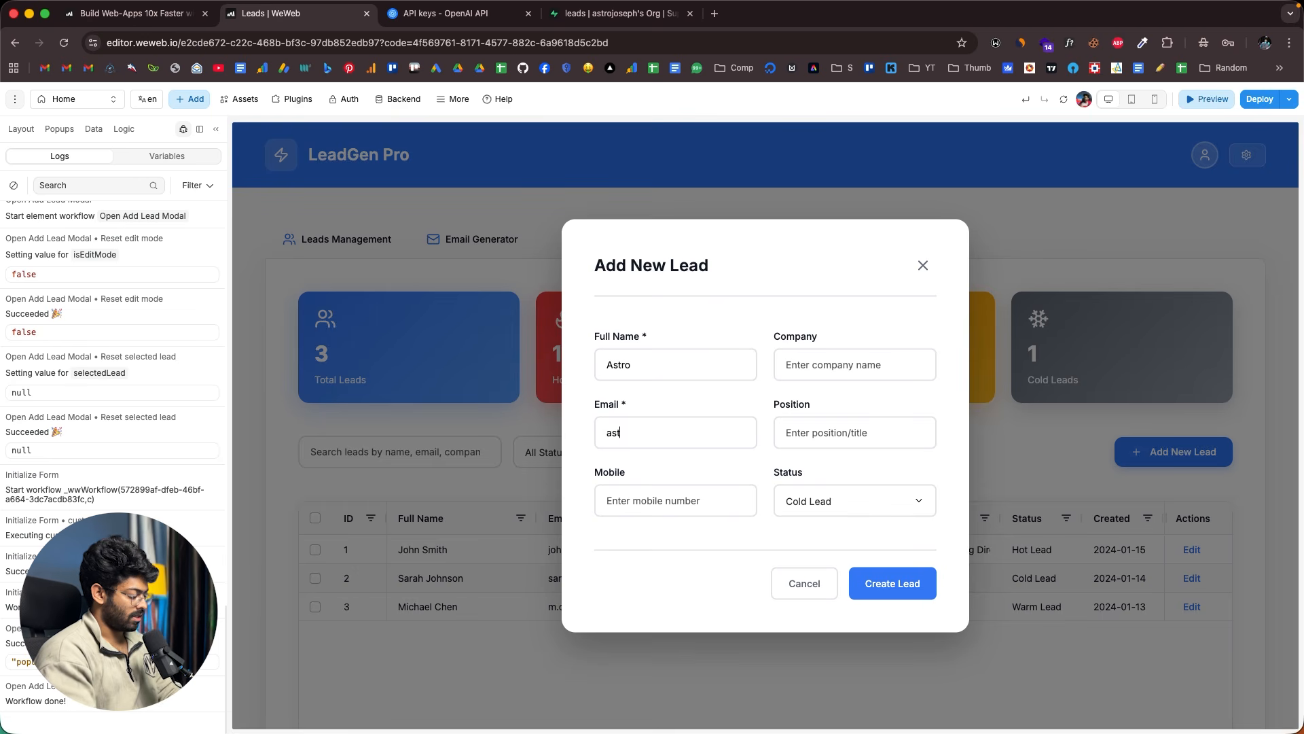
{"action": "type", "text": "54484784"}
{"action": "key", "text": "Tab"}
{"action": "type", "text": "fl"}
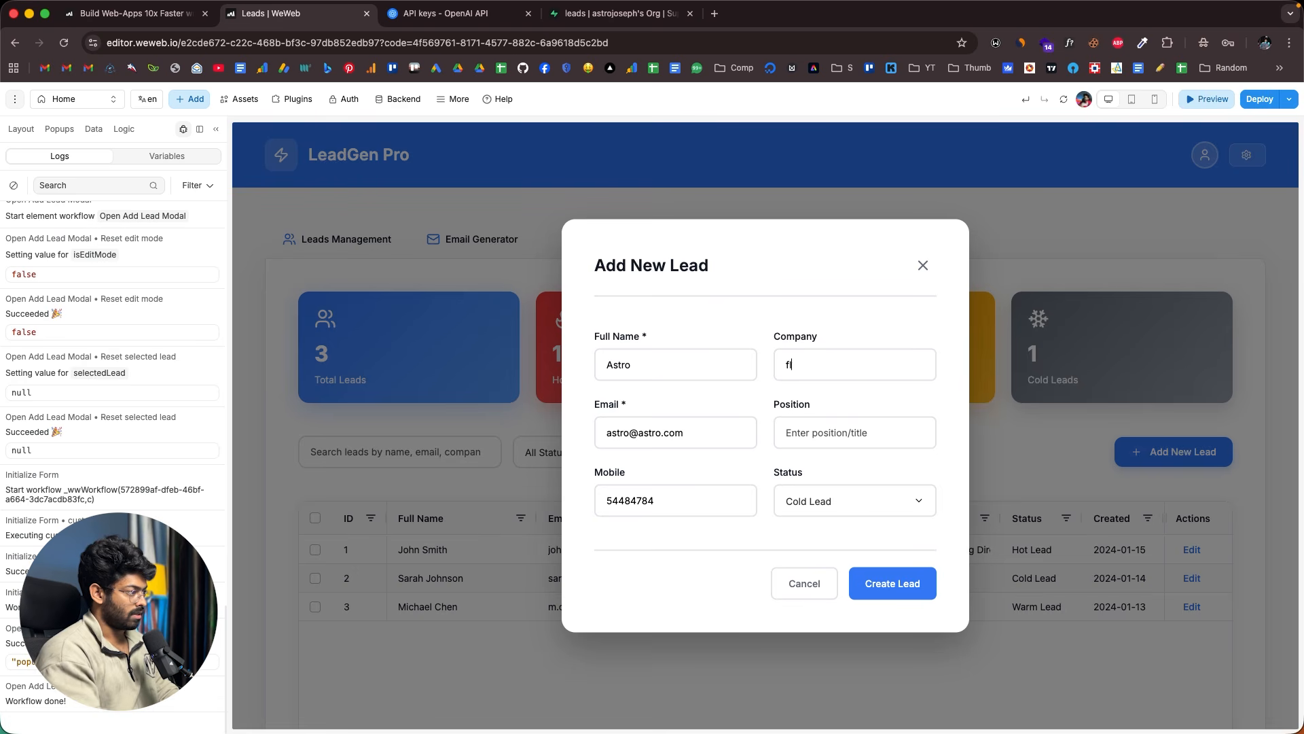
{"action": "type", "text": "c"}
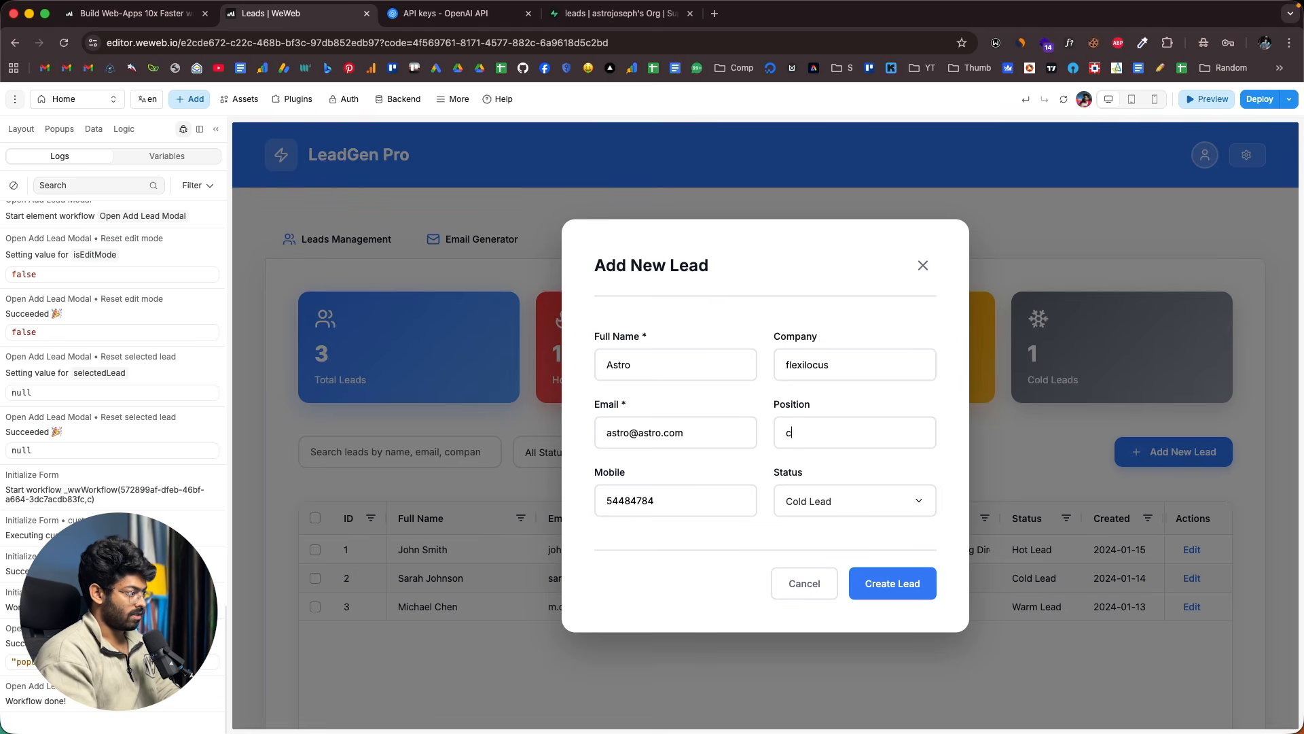
{"action": "key", "text": "BackSpace"}
{"action": "type", "text": "c"}
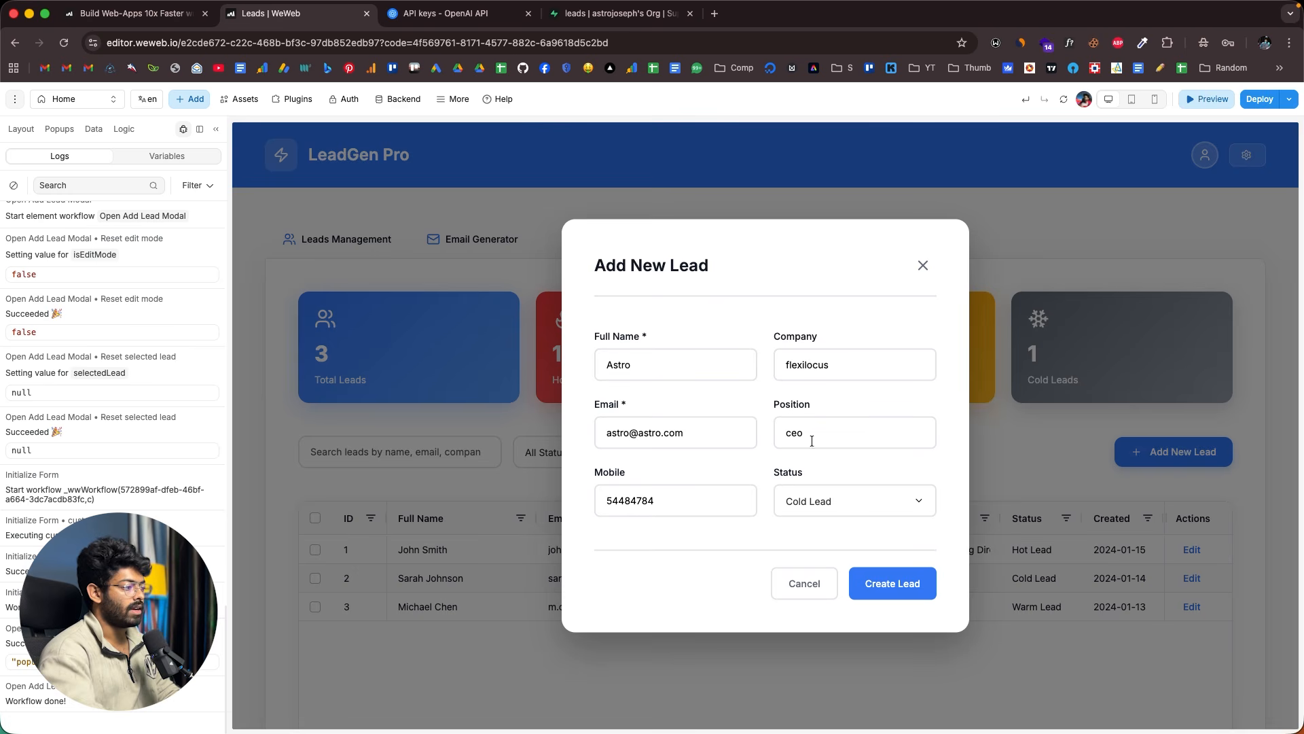
{"action": "left_click", "coordinate": [887, 586]}
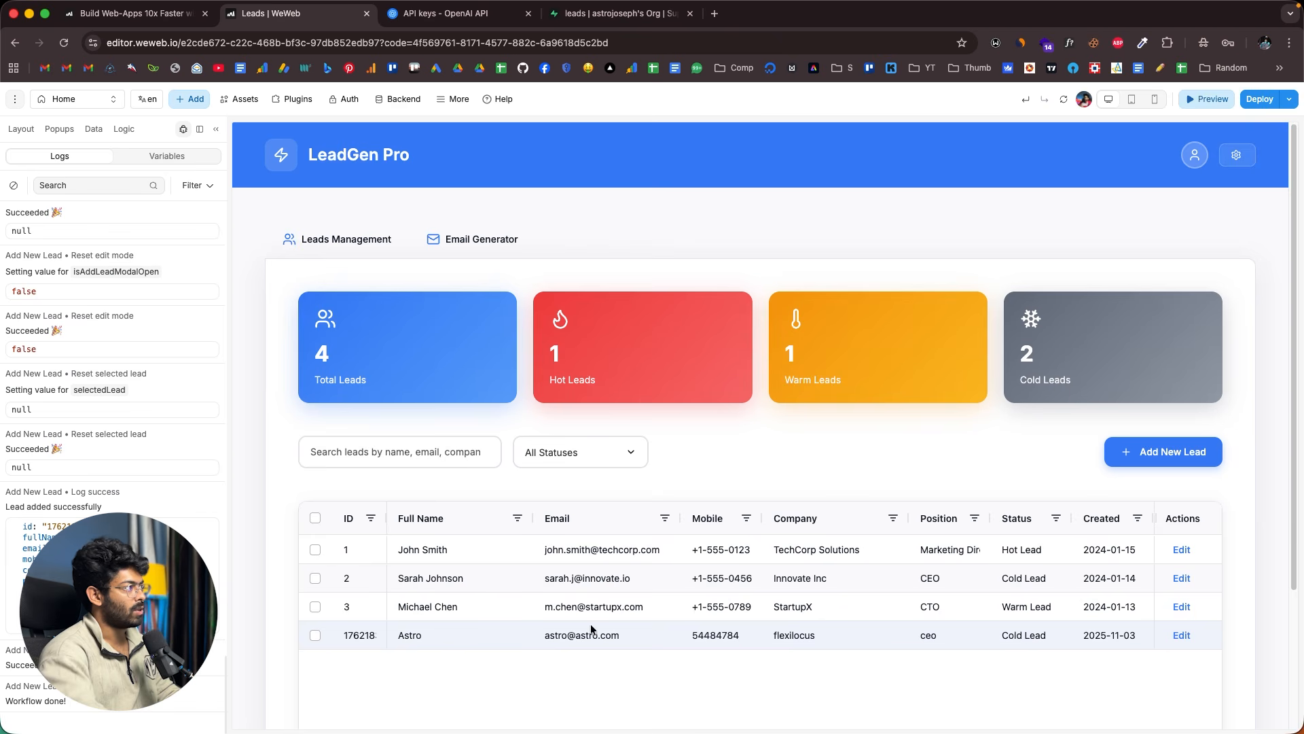
- Refresh Supabase's leads table, whose only record is the TechCorp Solutions sample lead, then return to WeWeb
{"action": "left_click", "coordinate": [624, 16]}
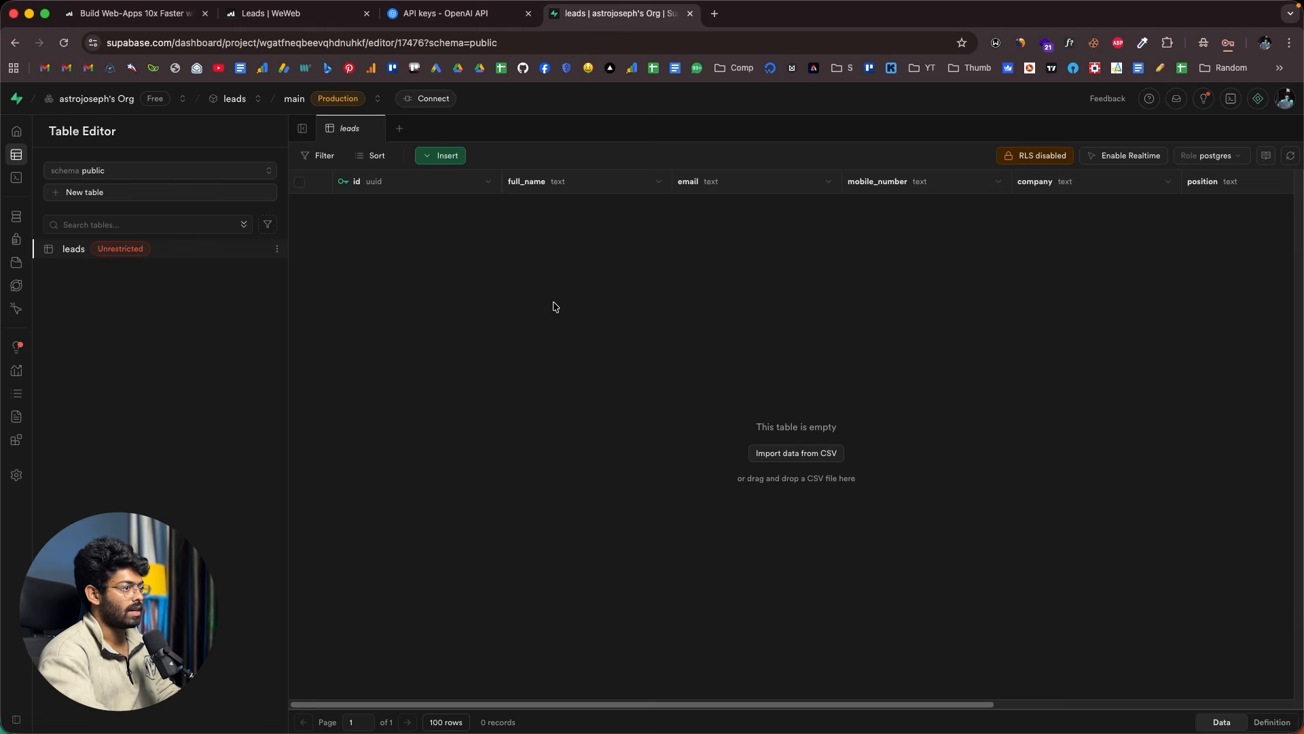
{"action": "left_click", "coordinate": [1290, 156]}
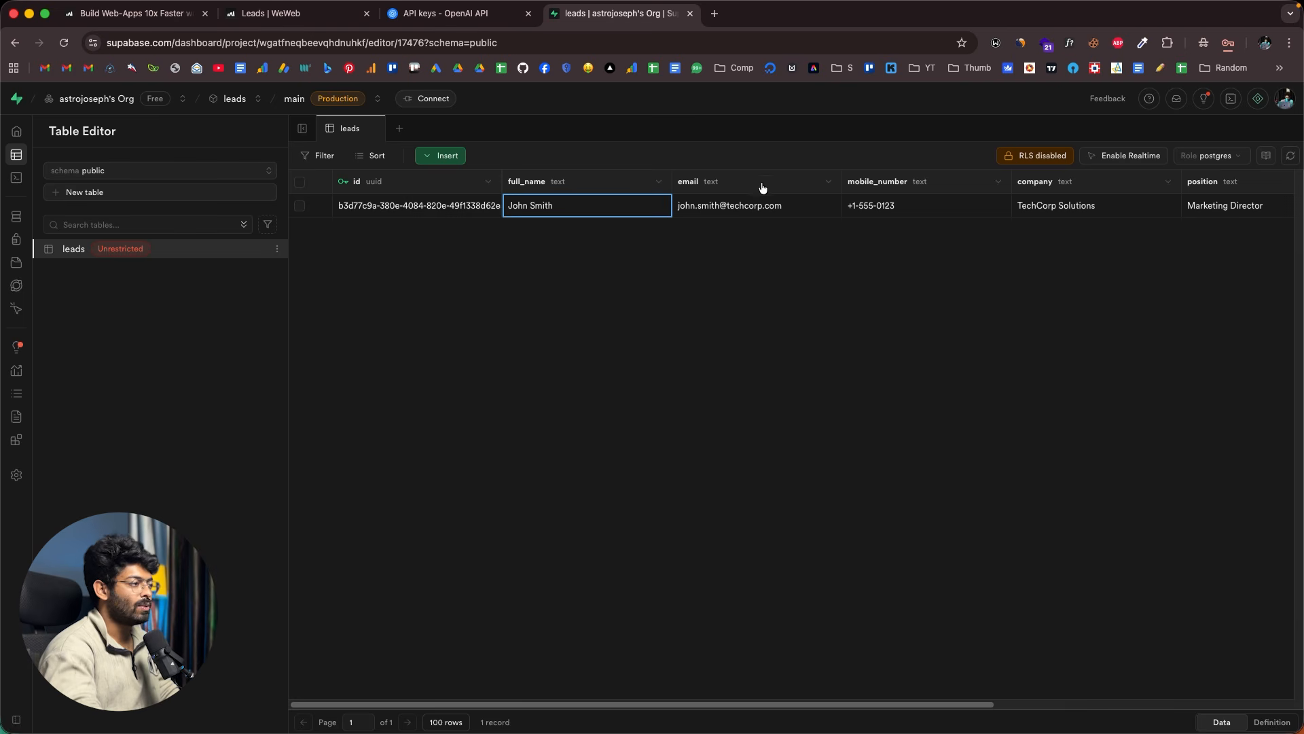
{"action": "scroll", "coordinate": [690, 205], "scroll_direction": "right", "scroll_amount": 5}
{"action": "scroll", "coordinate": [691, 206], "scroll_direction": "left", "scroll_amount": 5}
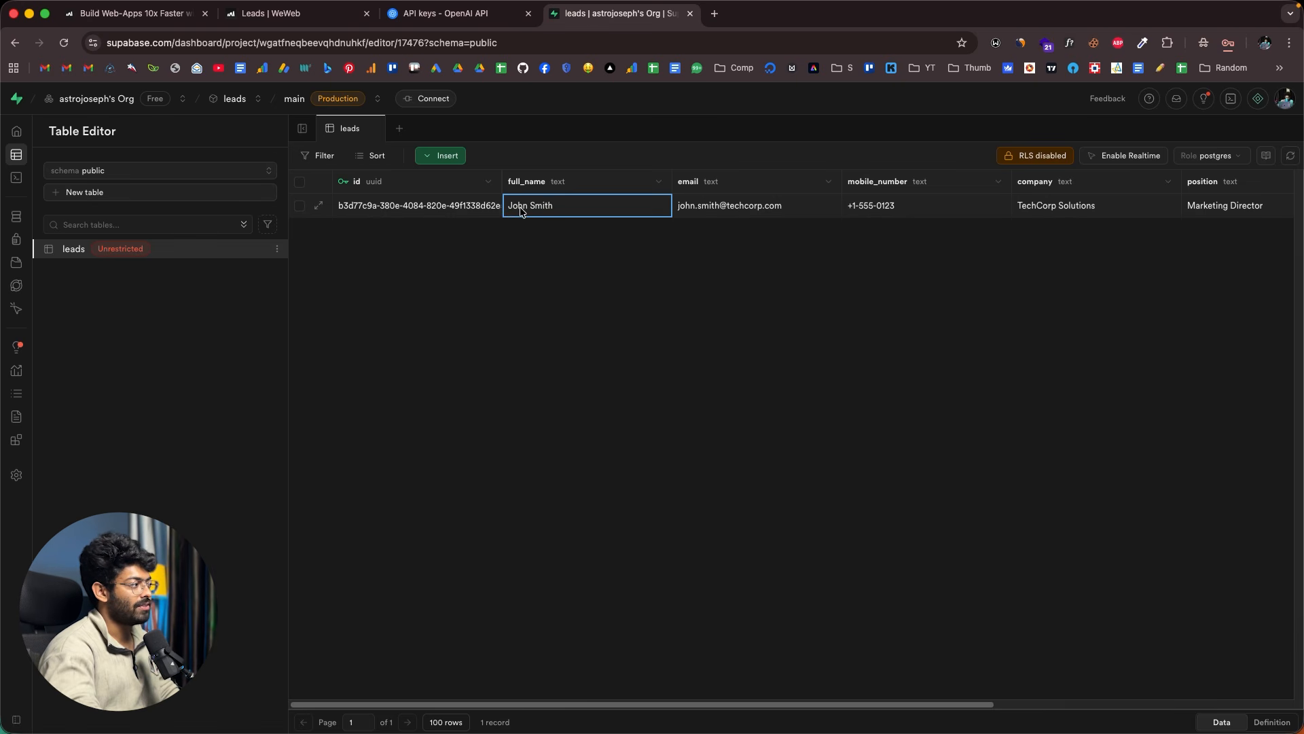
{"action": "scroll", "coordinate": [520, 212], "scroll_direction": "right", "scroll_amount": 1}
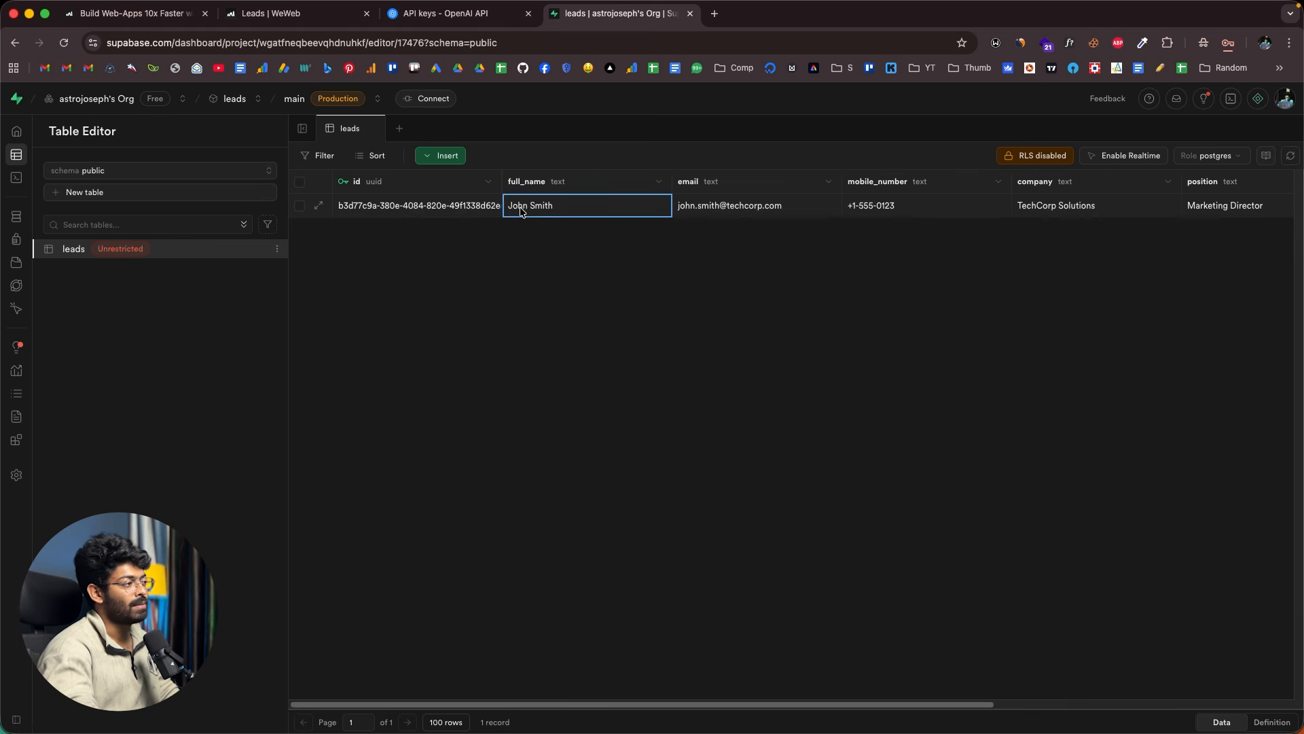
{"action": "scroll", "coordinate": [622, 212], "scroll_direction": "right", "scroll_amount": 10}
{"action": "scroll", "coordinate": [448, 221], "scroll_direction": "left", "scroll_amount": 10}
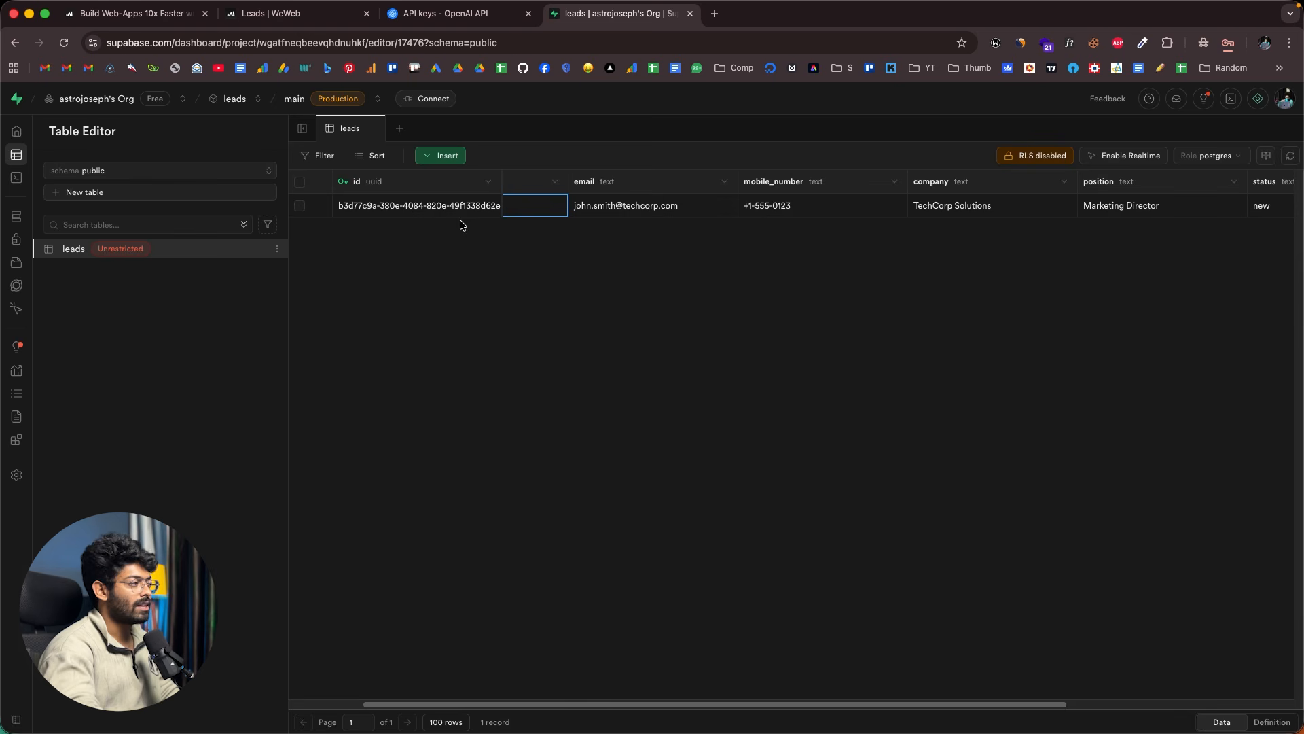
{"action": "scroll", "coordinate": [614, 212], "scroll_direction": "left", "scroll_amount": 4}
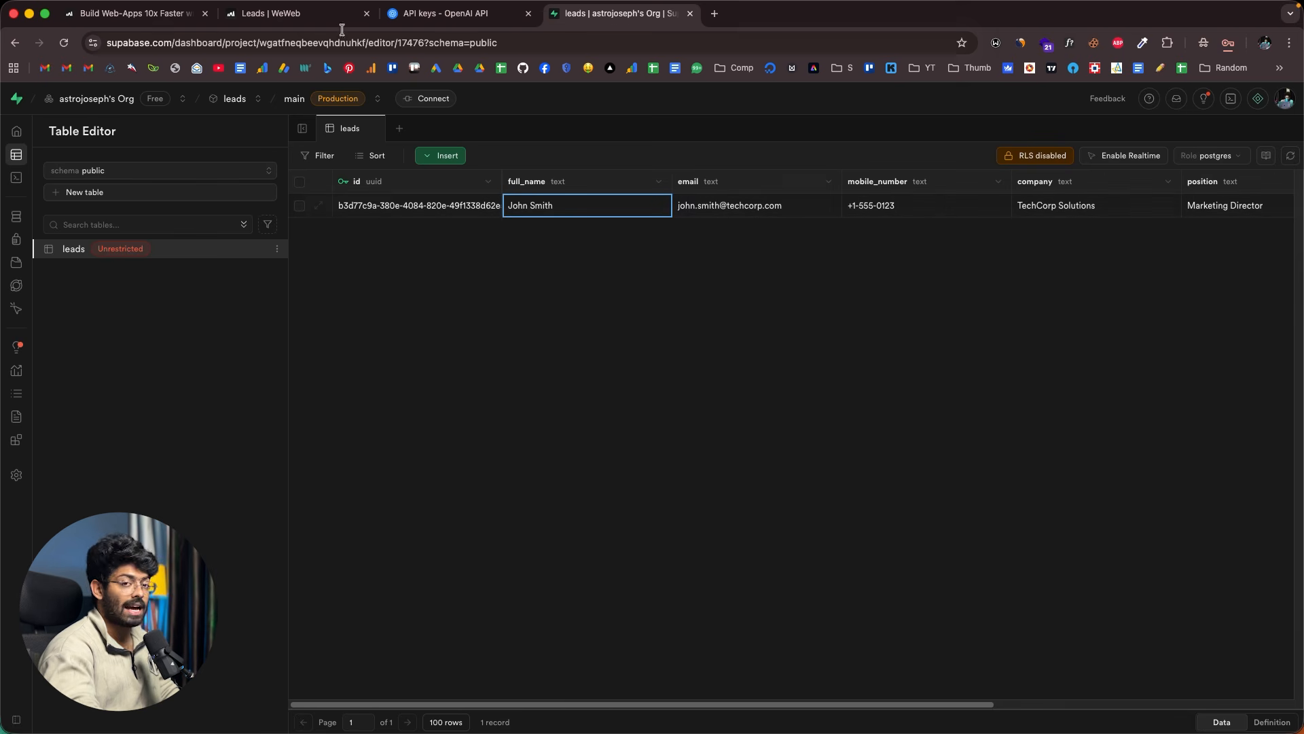
{"action": "left_click", "coordinate": [247, 19]}
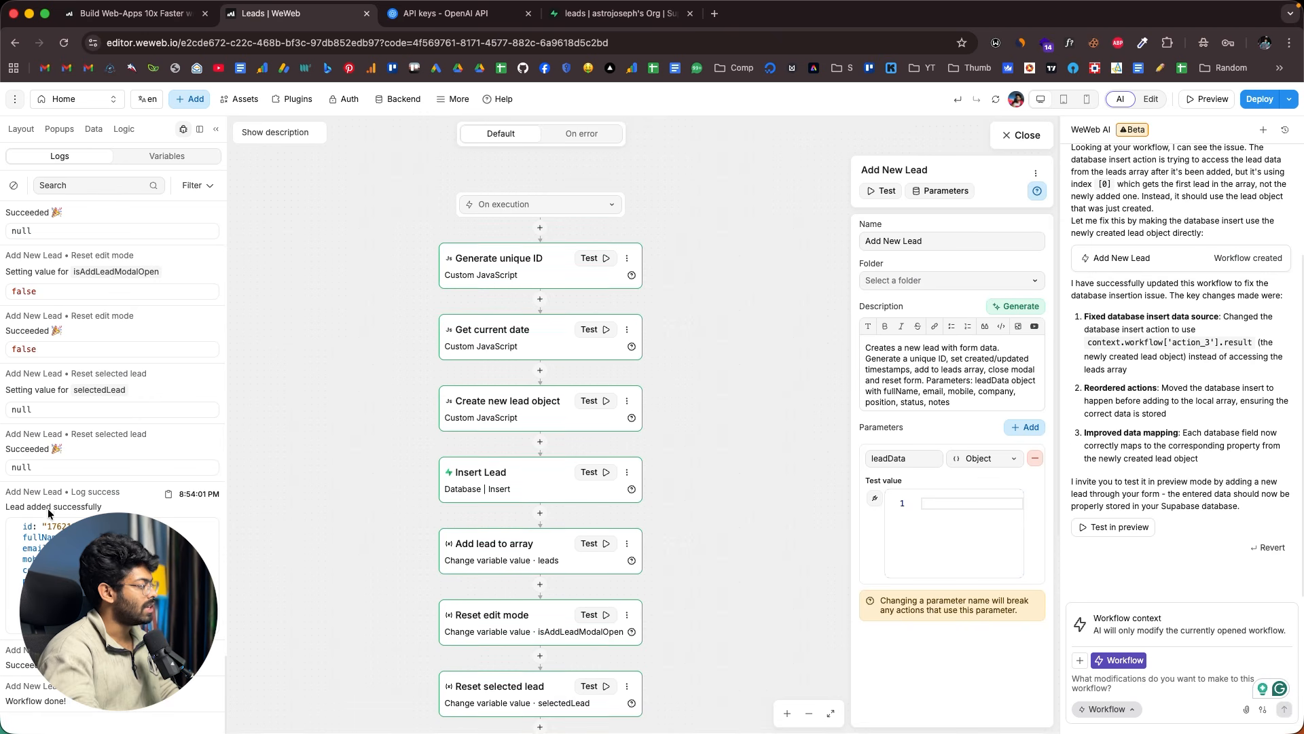
{"action": "left_click_drag", "start_coordinate": [14, 508], "coordinate": [138, 626]}
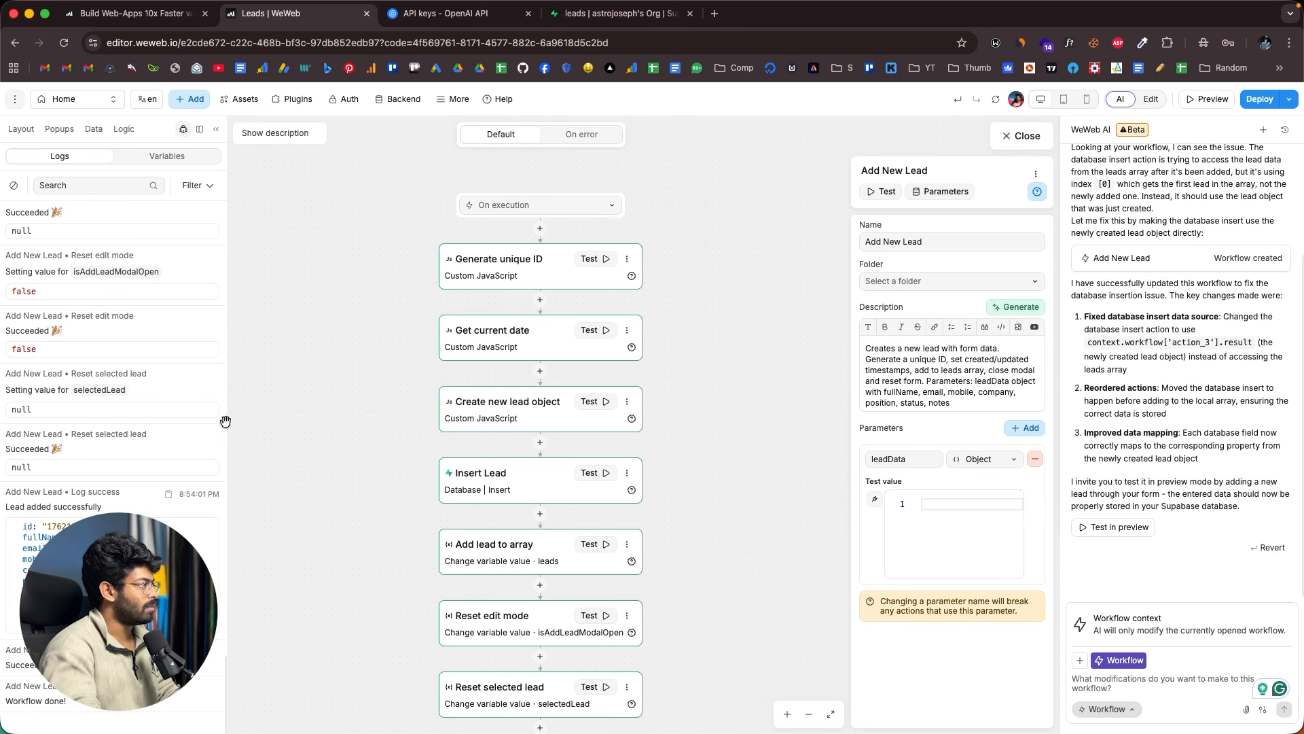
{"action": "left_click", "coordinate": [591, 14]}
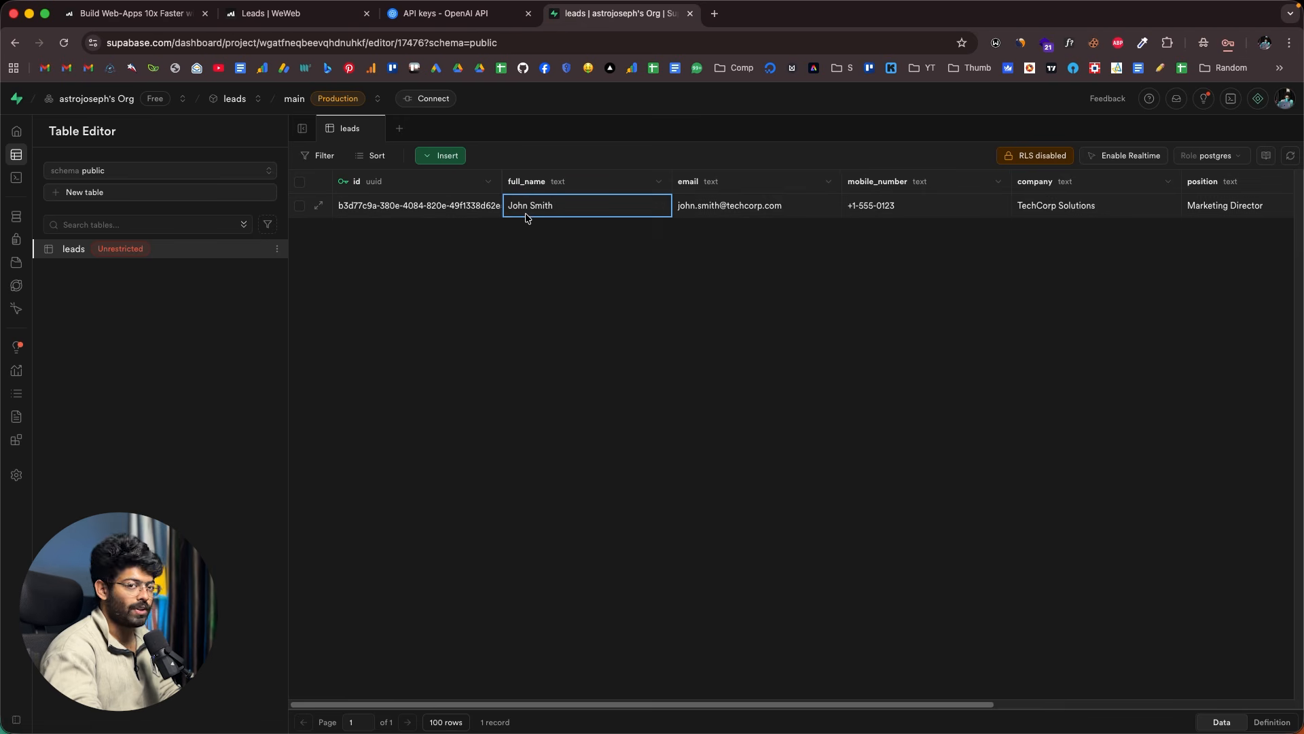
{"action": "scroll", "coordinate": [526, 217], "scroll_direction": "right", "scroll_amount": 5}
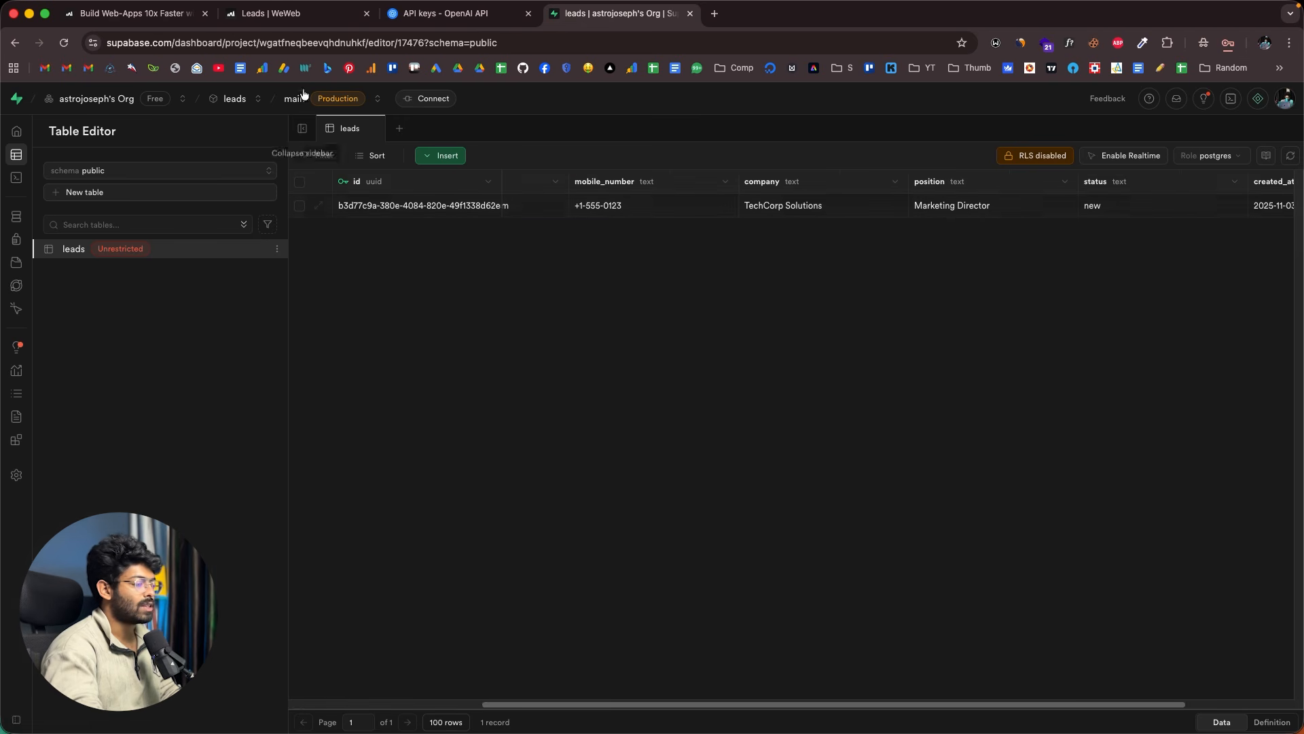
{"action": "left_click", "coordinate": [302, 14]}
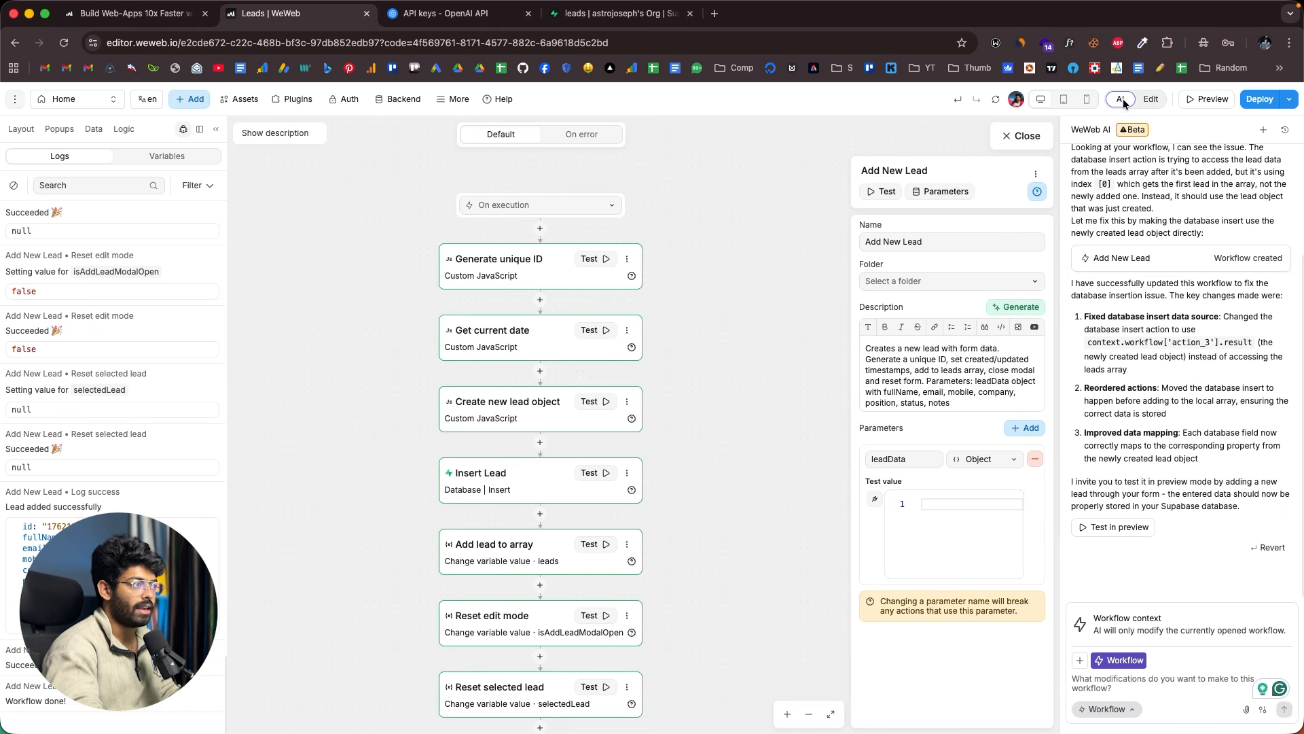
{"action": "scroll", "coordinate": [1123, 180], "scroll_direction": "up", "scroll_amount": 5}
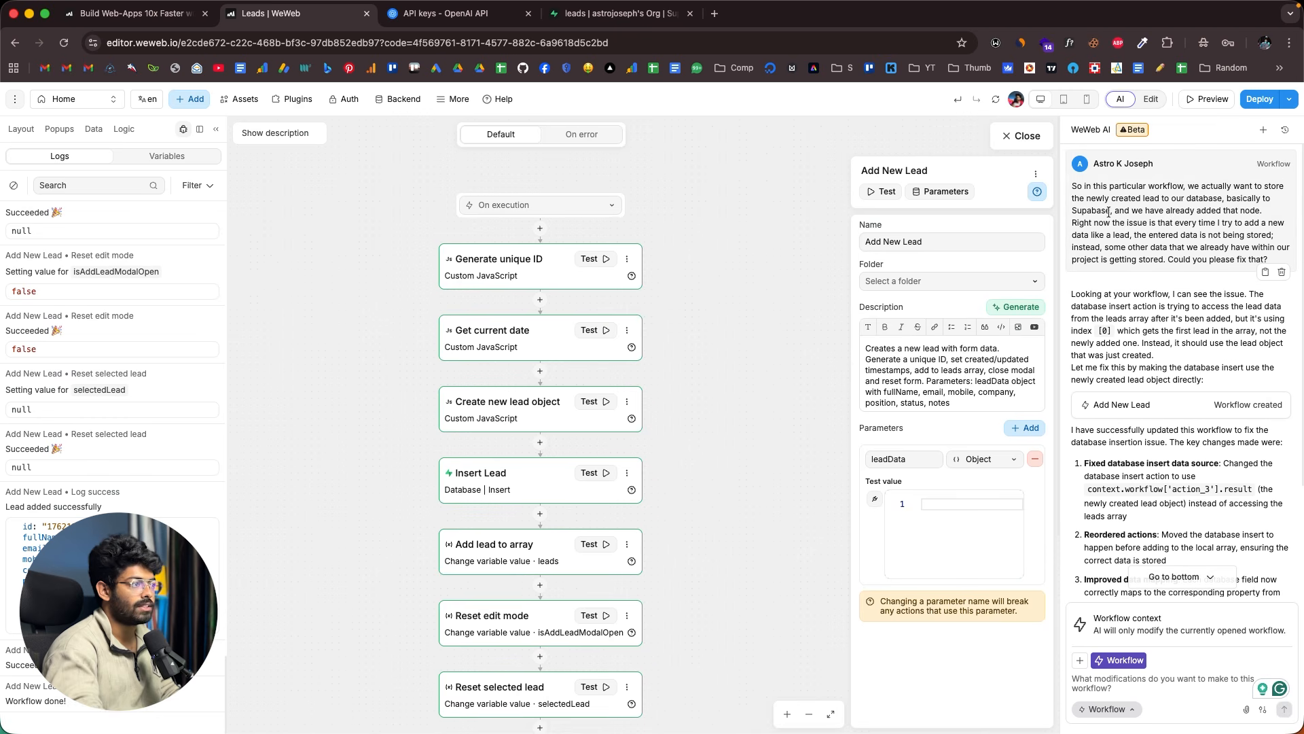
{"action": "left_click_drag", "start_coordinate": [1072, 186], "coordinate": [1261, 223]}
{"action": "left_click", "coordinate": [1164, 210]}
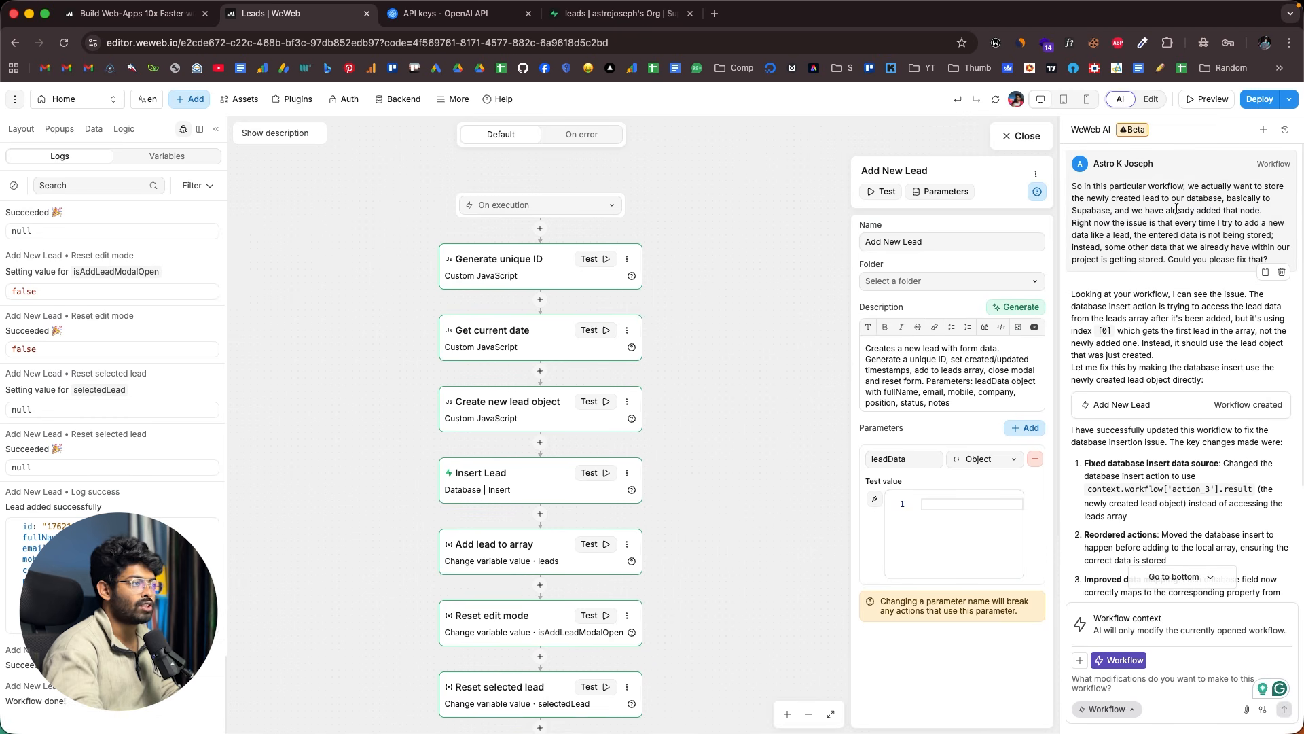
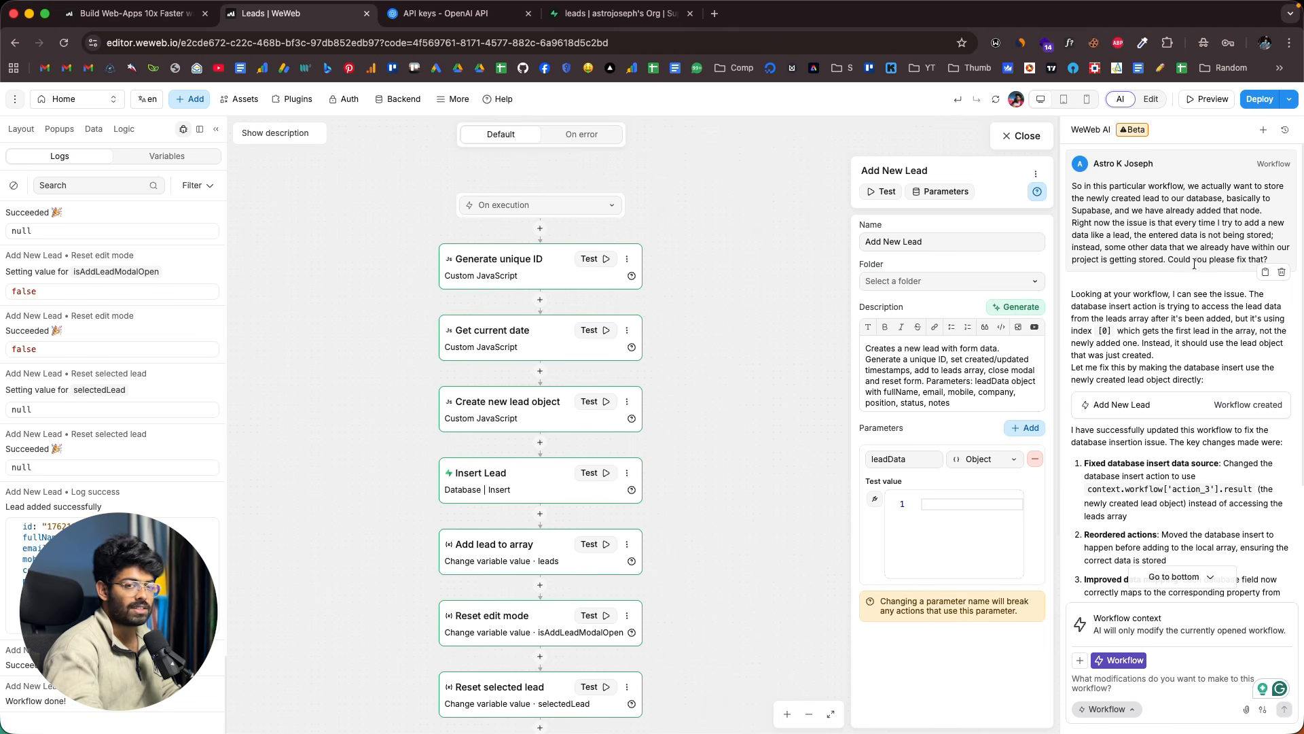
- Scroll through the AI's explanation of running Insert Lead before Add lead to array
{"action": "scroll", "coordinate": [1194, 256], "scroll_direction": "down", "scroll_amount": 3}
{"action": "scroll", "coordinate": [1194, 255], "scroll_direction": "up", "scroll_amount": 3}
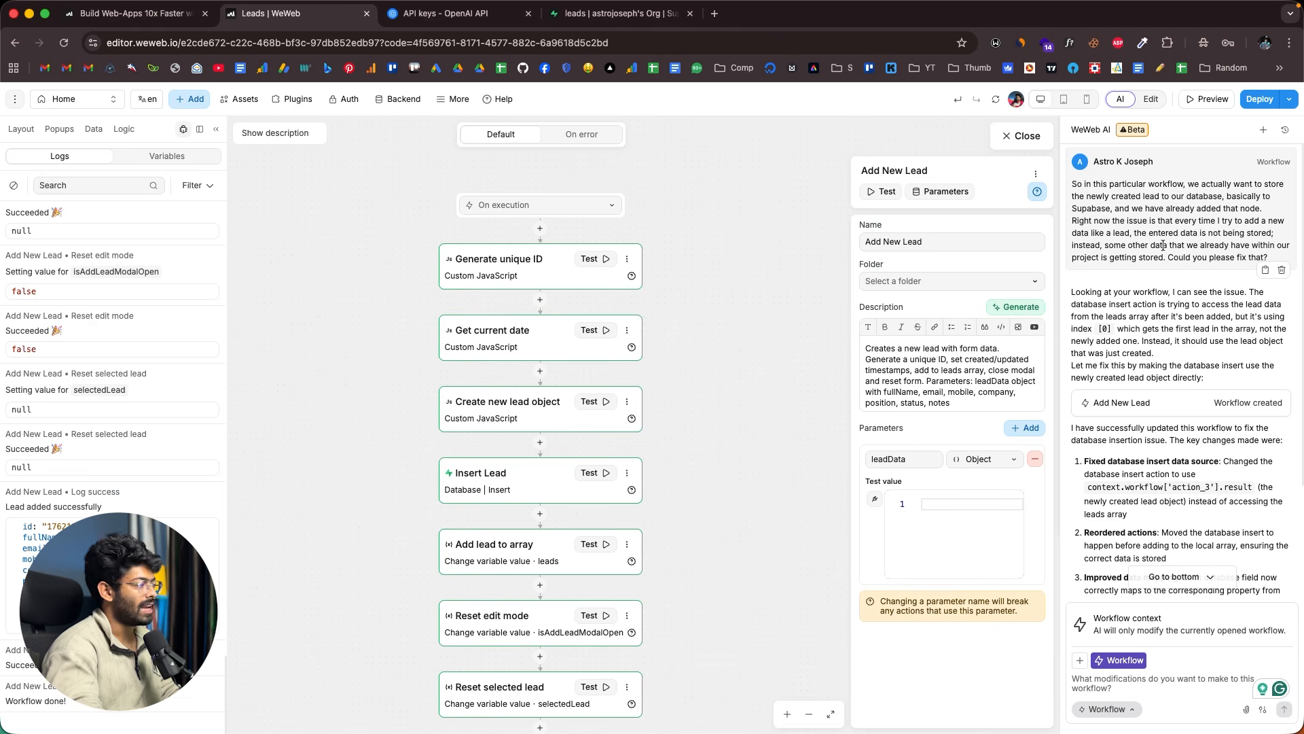
{"action": "scroll", "coordinate": [1163, 244], "scroll_direction": "down", "scroll_amount": 3}
{"action": "scroll", "coordinate": [635, 401], "scroll_direction": "down", "scroll_amount": 2}
{"action": "scroll", "coordinate": [625, 390], "scroll_direction": "down", "scroll_amount": 2}
{"action": "scroll", "coordinate": [588, 346], "scroll_direction": "up", "scroll_amount": 3}
{"action": "scroll", "coordinate": [590, 344], "scroll_direction": "down", "scroll_amount": 2}
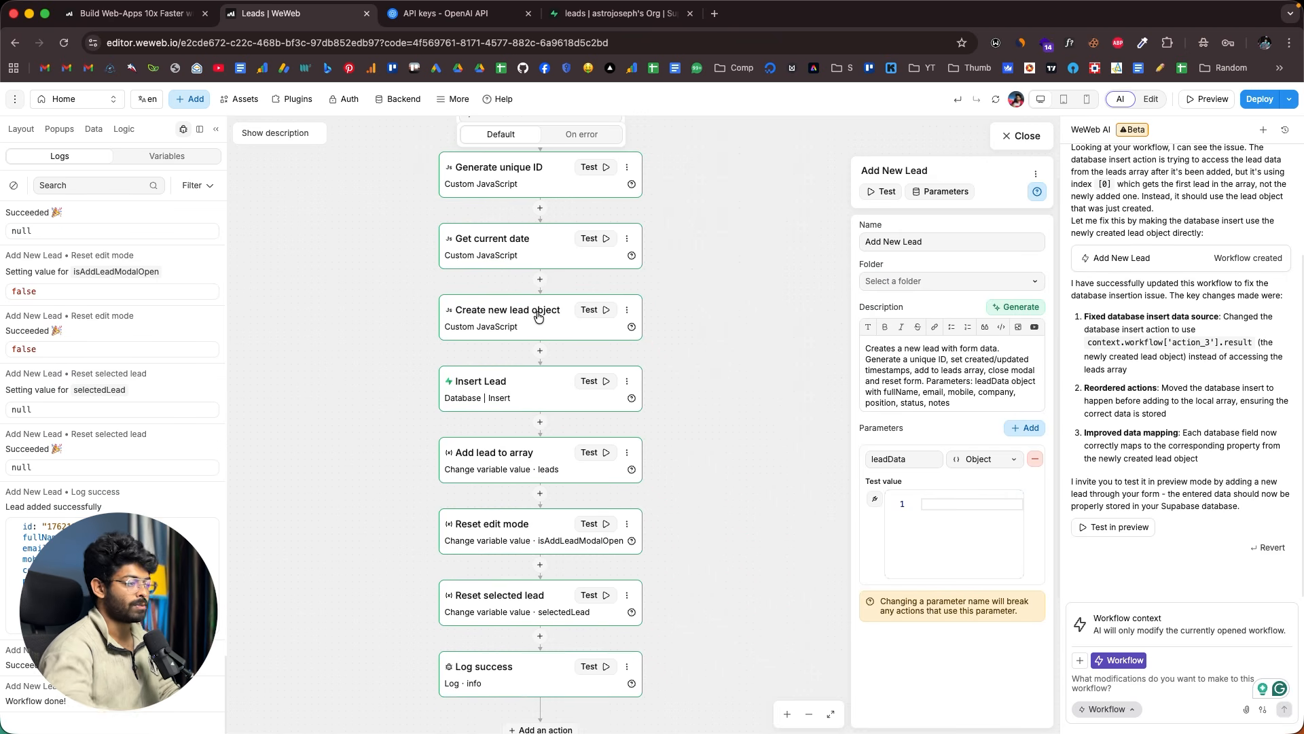
{"action": "scroll", "coordinate": [1154, 344], "scroll_direction": "up", "scroll_amount": 1}
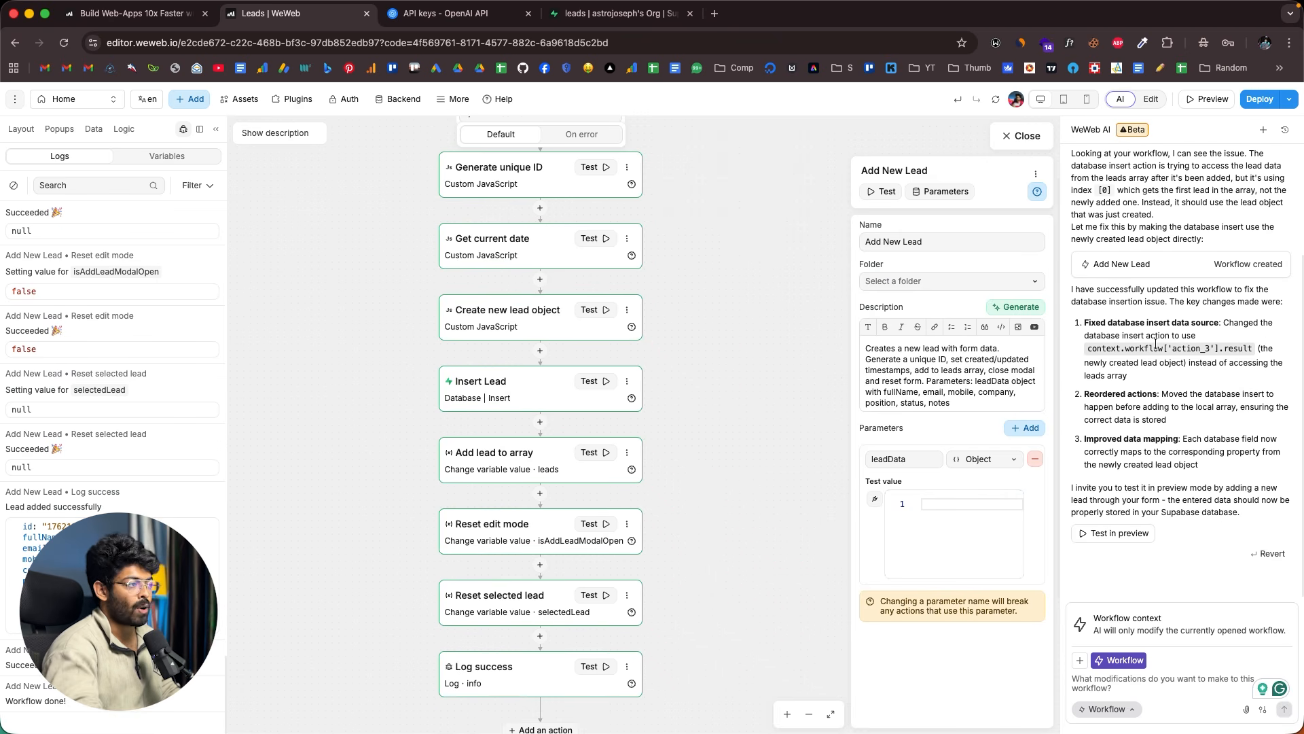
{"action": "scroll", "coordinate": [1156, 345], "scroll_direction": "up", "scroll_amount": 3}
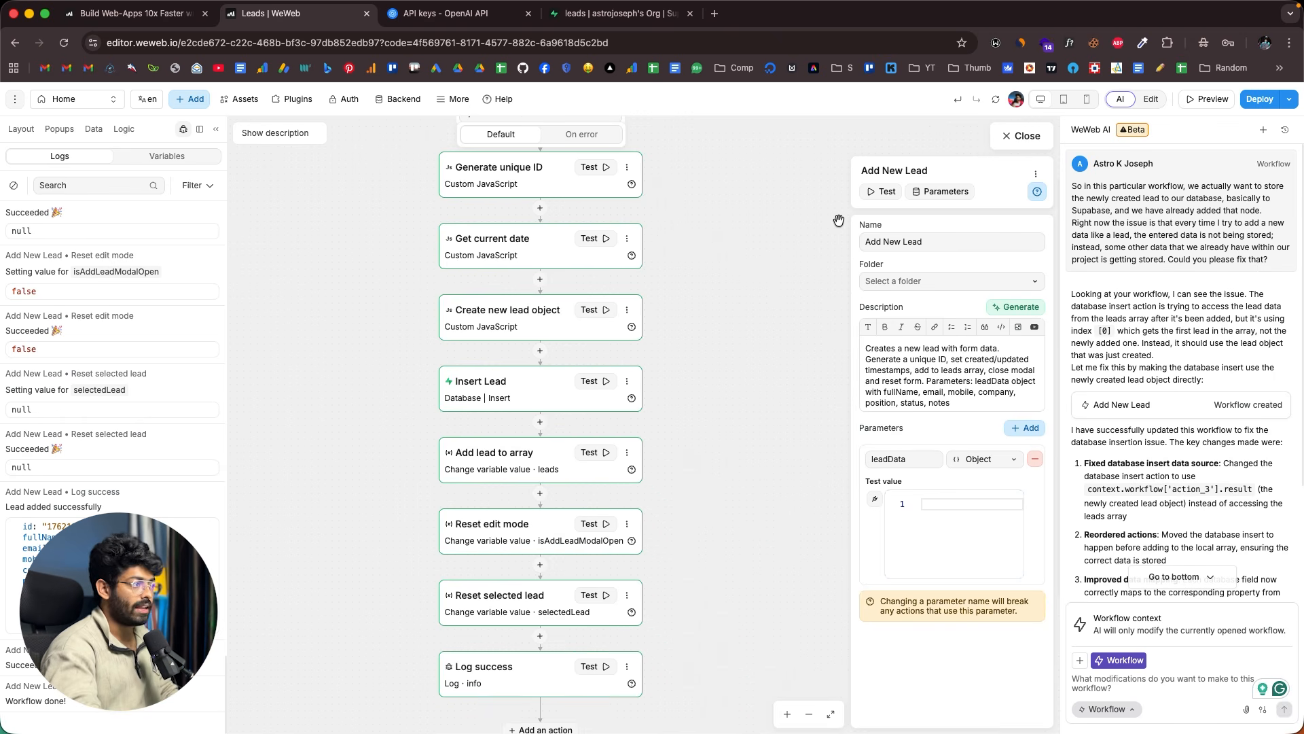
- Close the workflow editor, start a new AI chat, and reopen the Add New Lead workflow
{"action": "left_click", "coordinate": [1022, 137]}
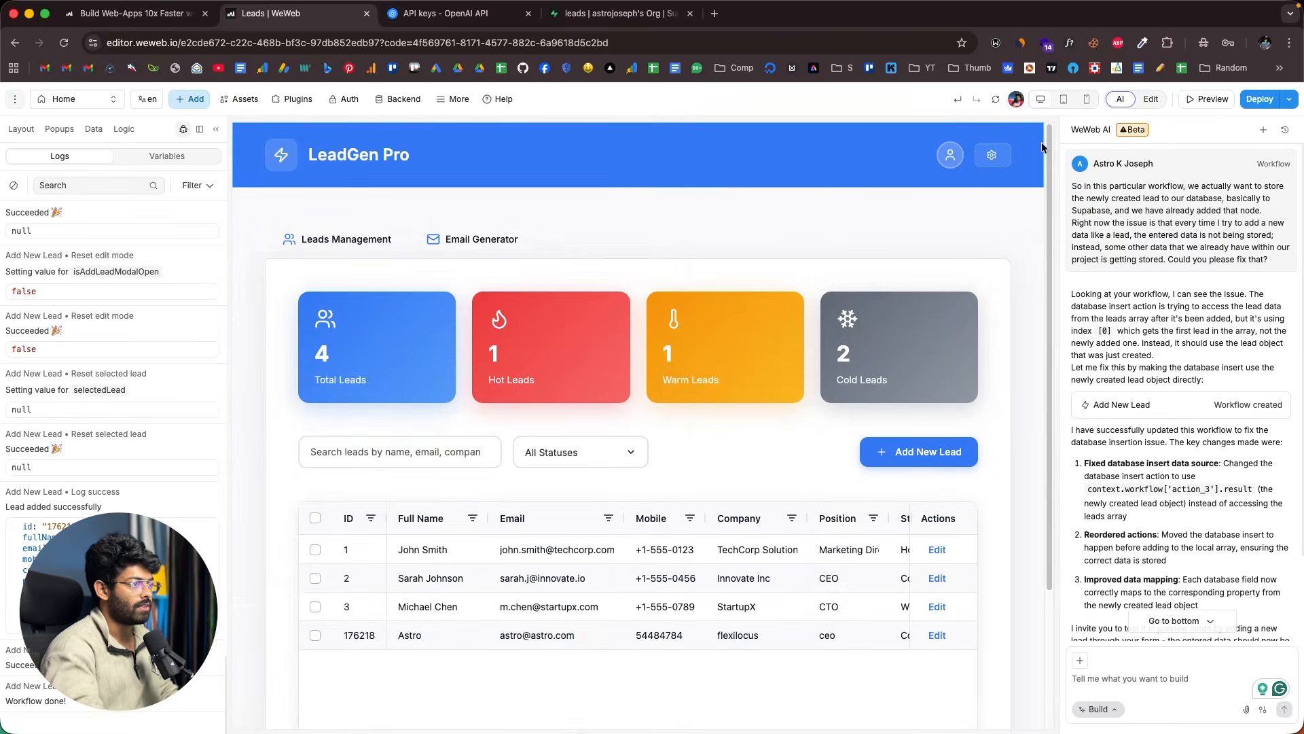
{"action": "left_click", "coordinate": [1263, 129]}
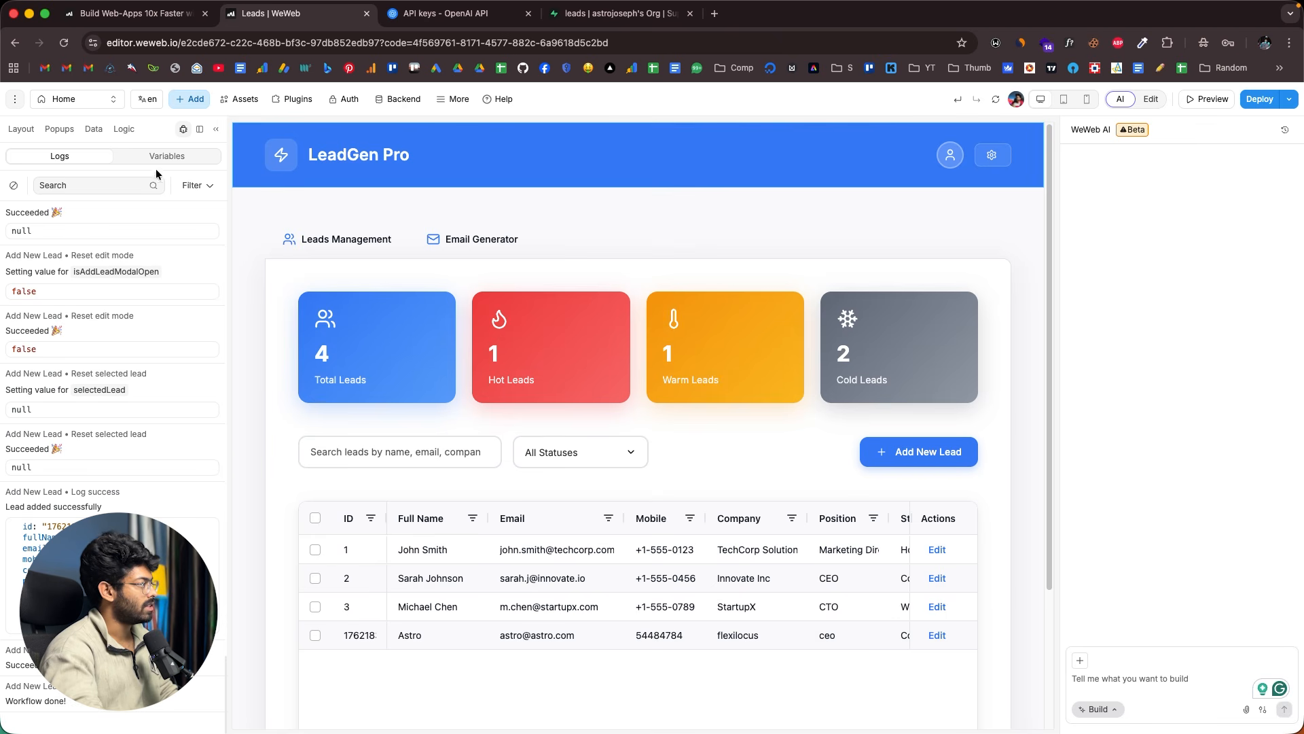
{"action": "left_click", "coordinate": [126, 131]}
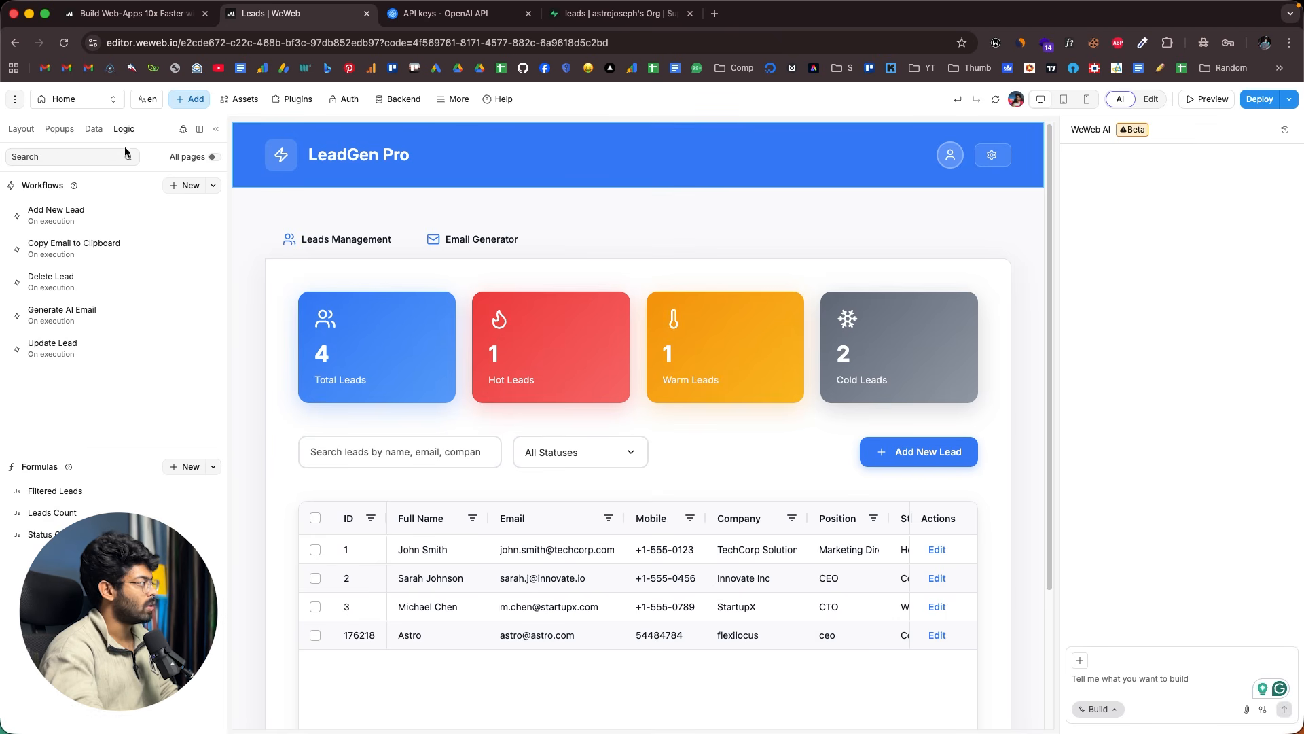
{"action": "left_click", "coordinate": [65, 219]}
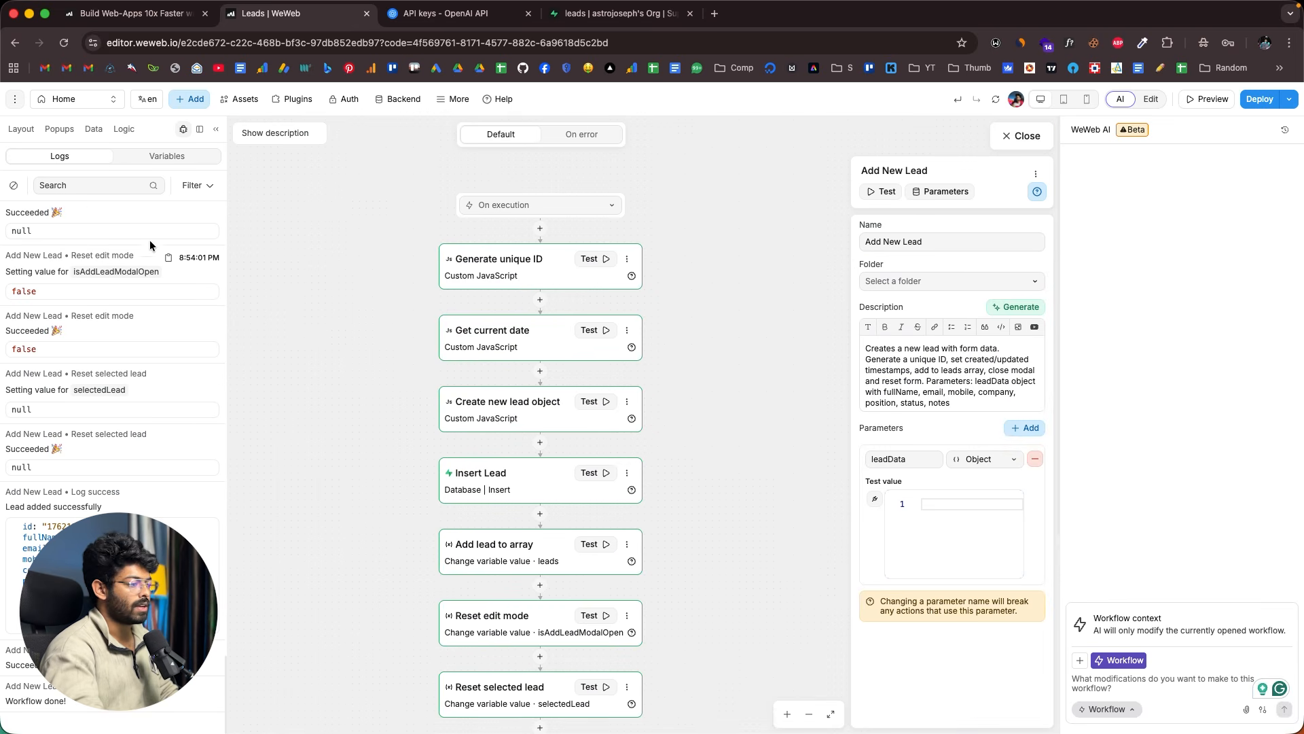
{"action": "left_click_drag", "start_coordinate": [1108, 664], "coordinate": [1155, 667]}
{"action": "left_click", "coordinate": [1144, 676]}
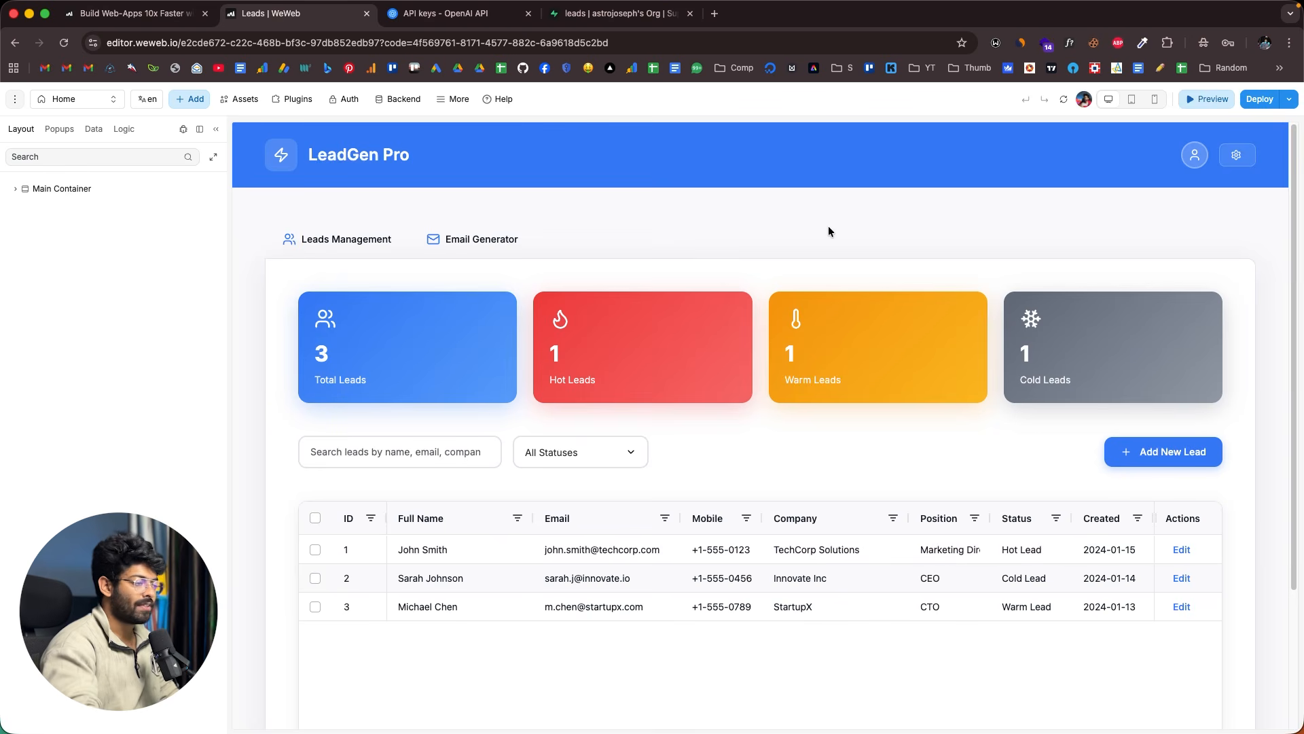
- Open the Add New Lead form and enter the lead's email, mobile number, company astro co and position ceo
{"action": "left_click", "coordinate": [1164, 452]}
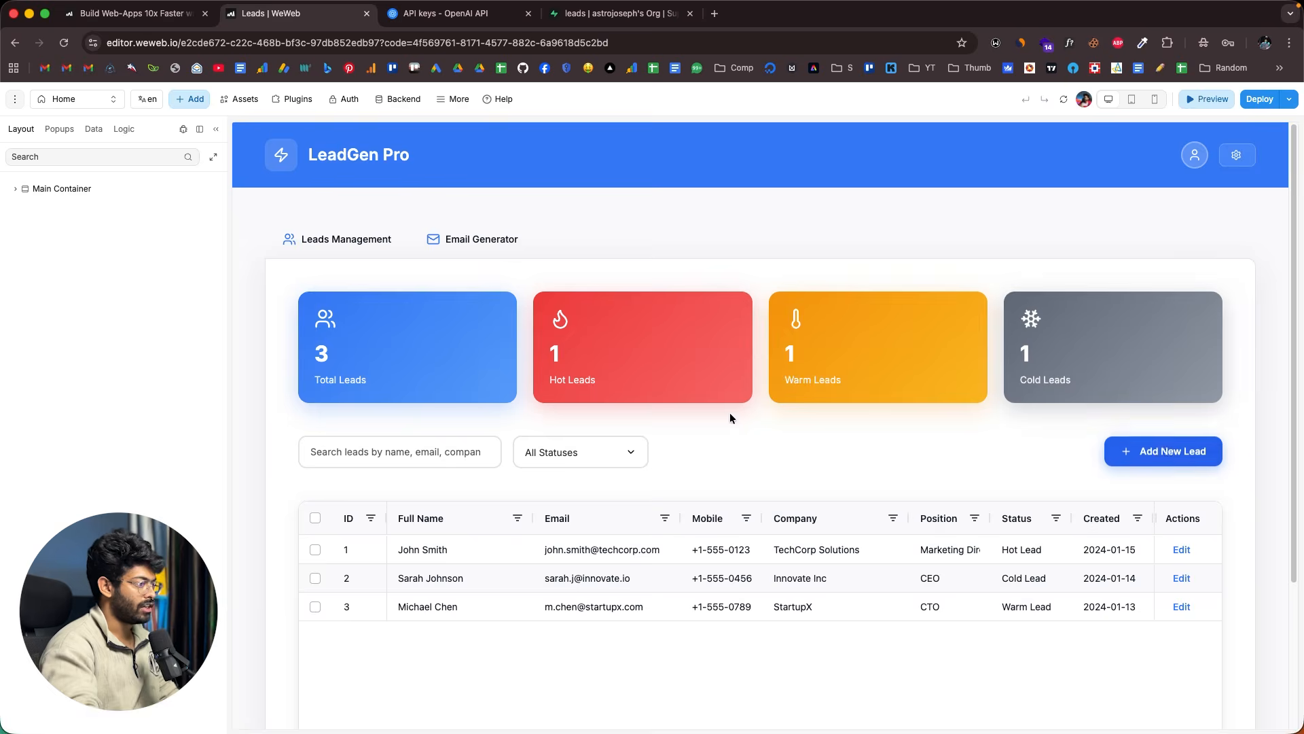
{"action": "left_click", "coordinate": [686, 371]}
{"action": "type", "text": "ast"}
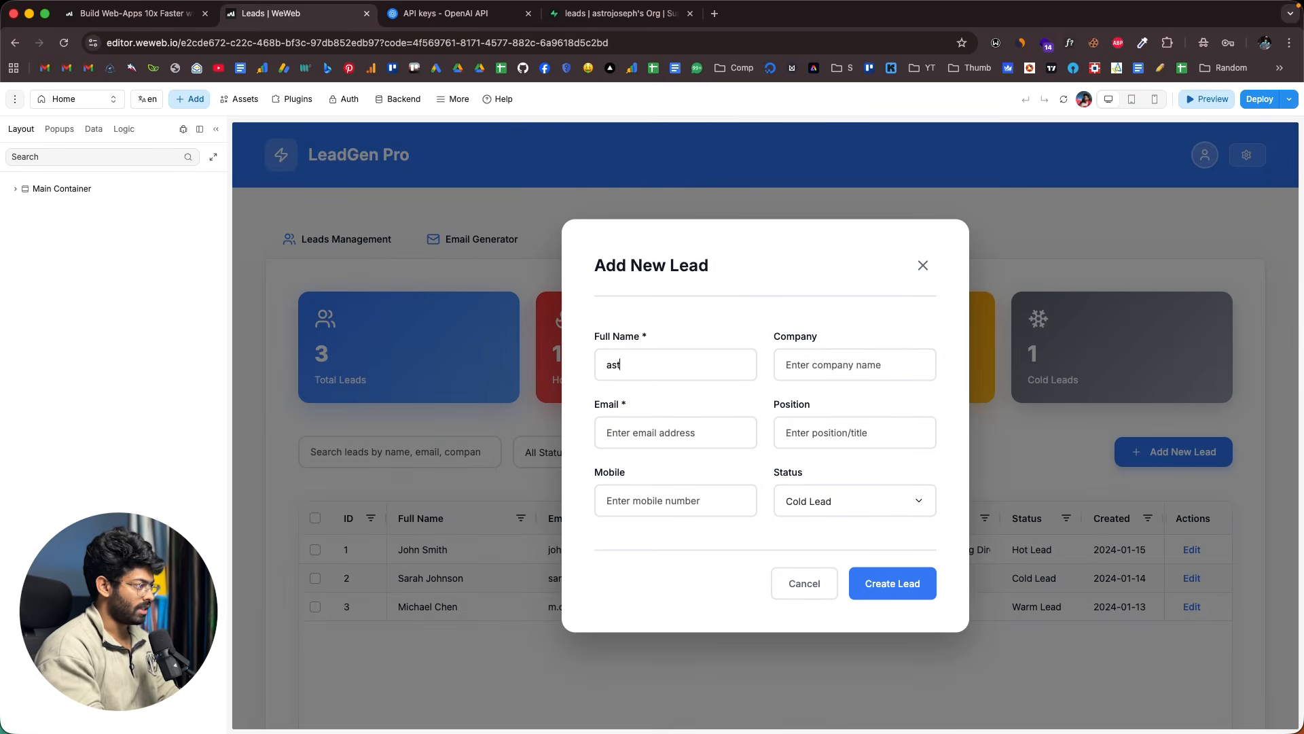
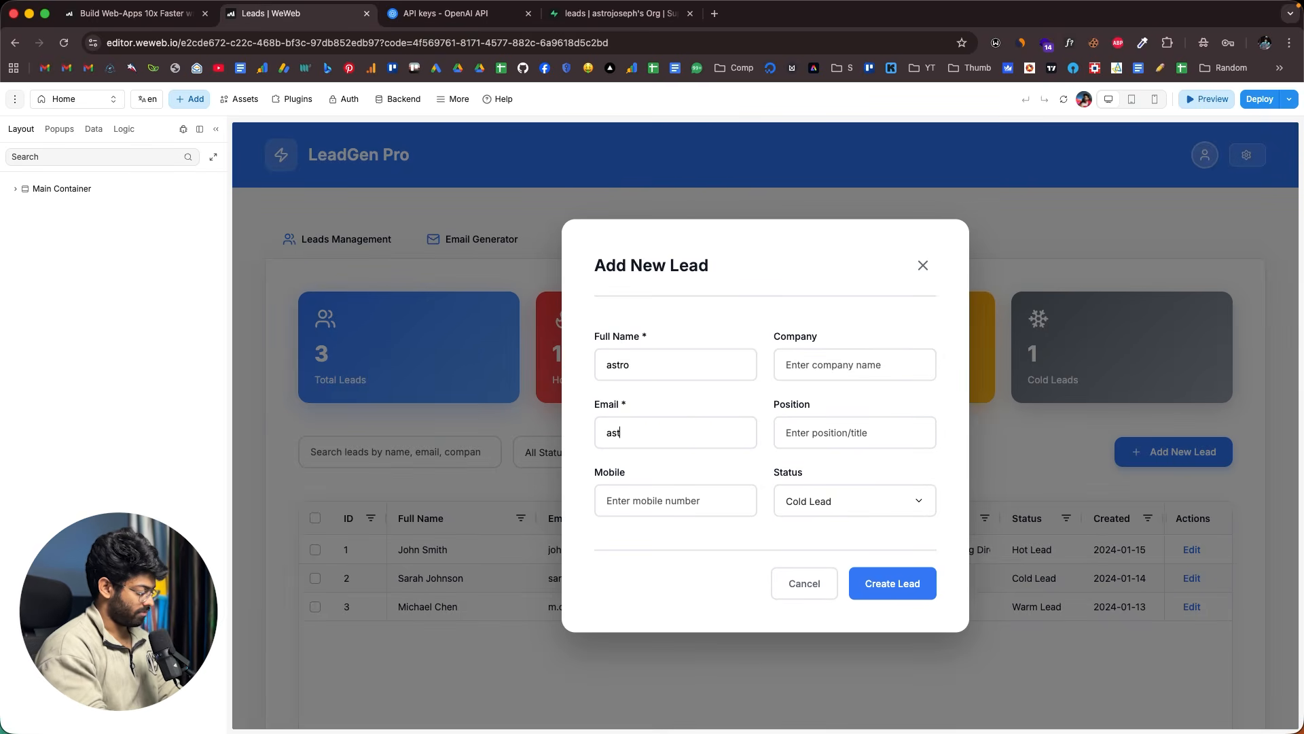
{"action": "key", "text": "Tab"}
{"action": "type", "text": "51484"}
{"action": "key", "text": "Tab"}
{"action": "type", "text": "astro co"}
{"action": "key", "text": "Tab"}
{"action": "type", "text": "ce"}
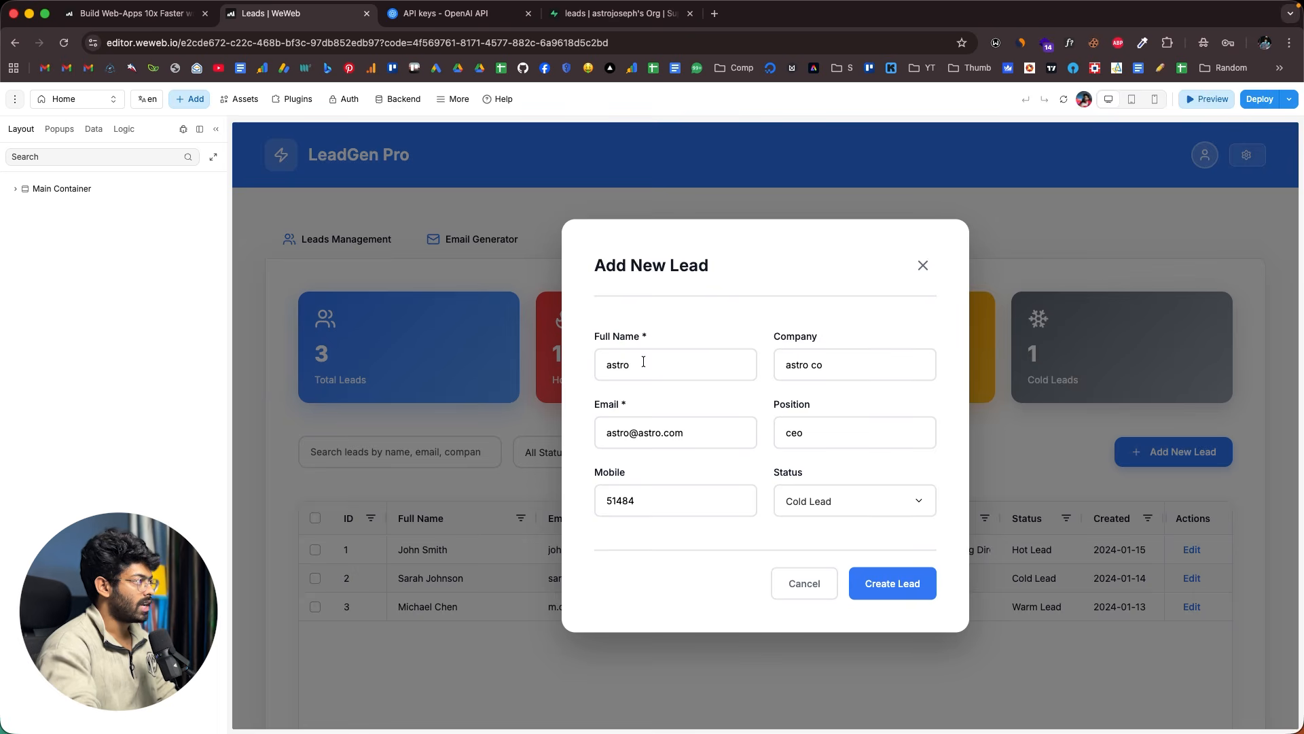
- Compare the refreshed Supabase leads table with the filled form, then create the lead
{"action": "left_click", "coordinate": [620, 13]}
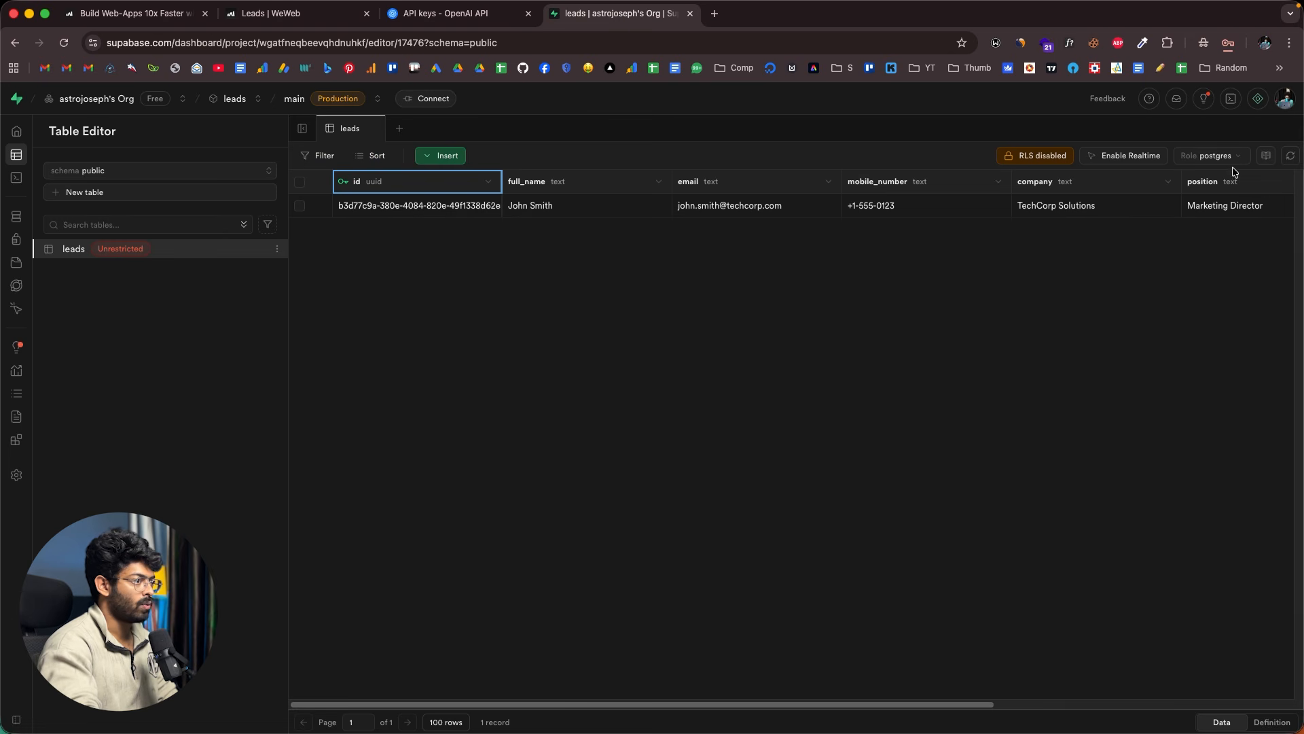
{"action": "left_click", "coordinate": [1290, 155]}
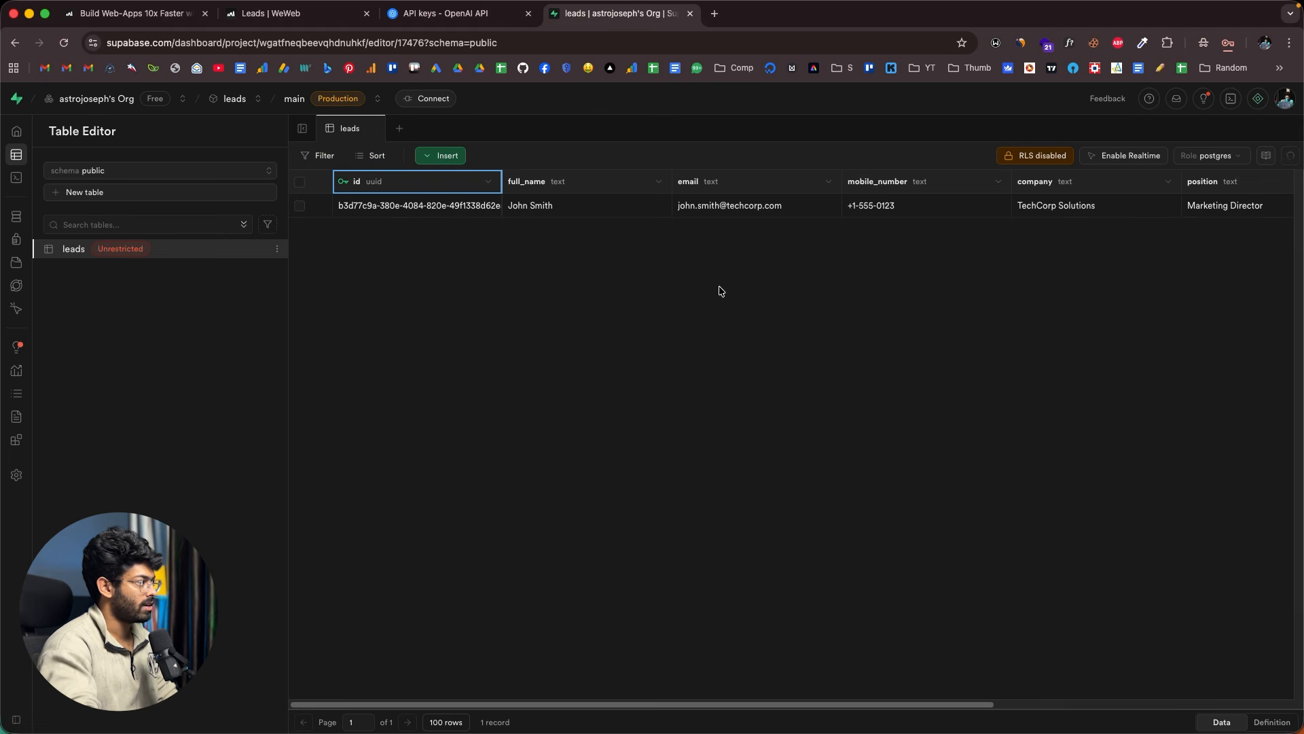
{"action": "left_click", "coordinate": [322, 16]}
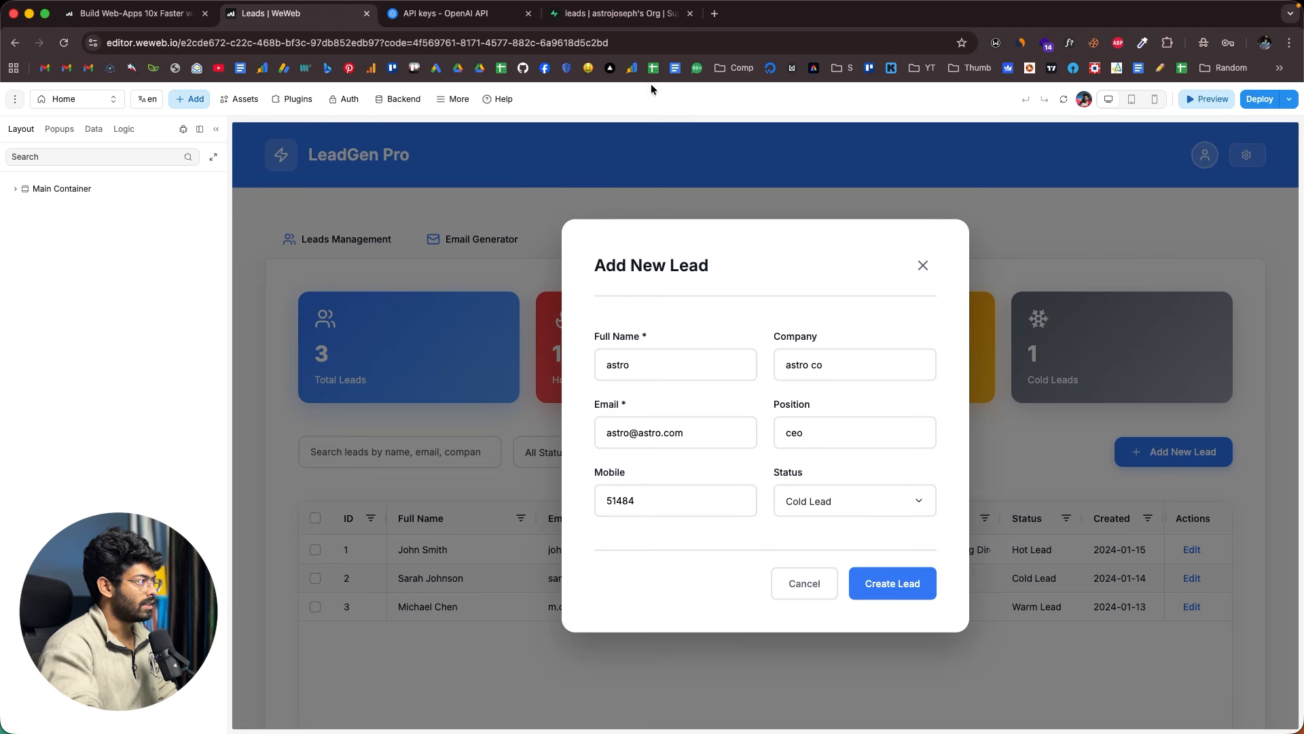
{"action": "left_click", "coordinate": [641, 18]}
{"action": "left_click", "coordinate": [319, 19]}
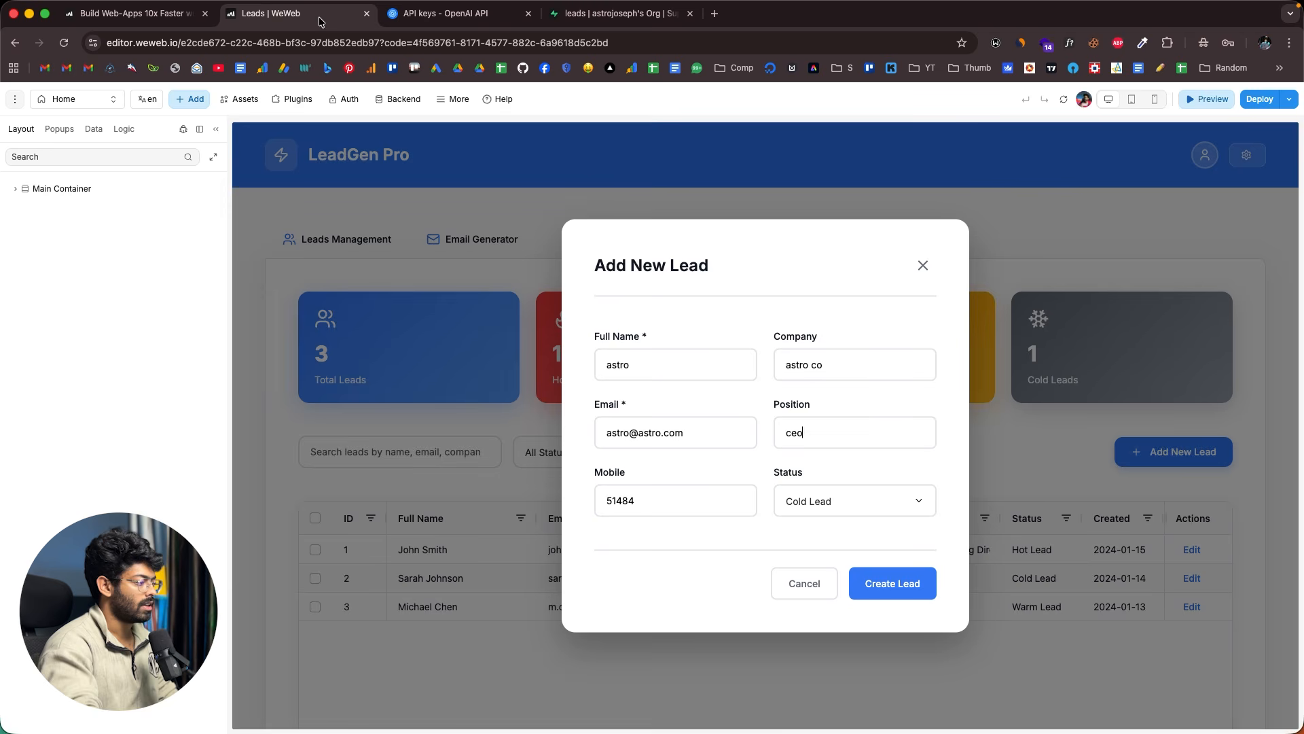
{"action": "left_click", "coordinate": [897, 583]}
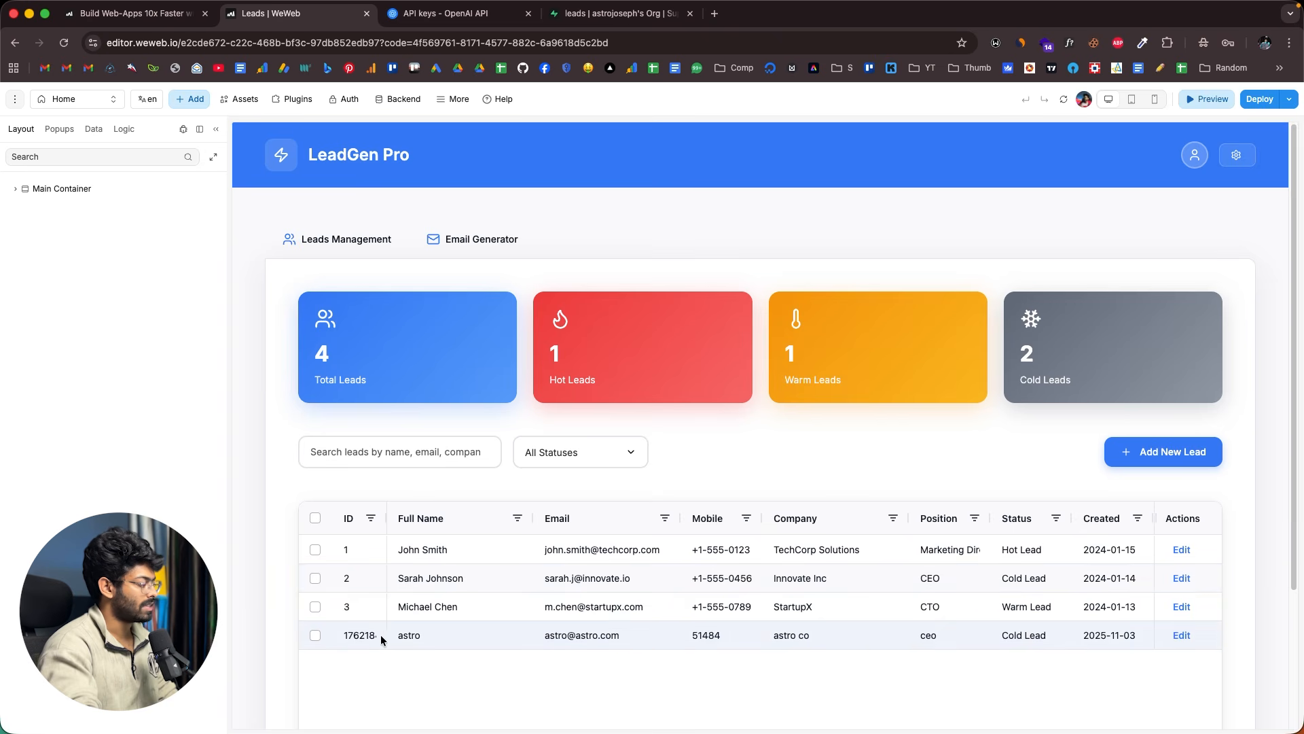
- Reload the Supabase leads table and scroll across it to find the new lead
{"action": "left_click", "coordinate": [644, 16]}
{"action": "left_click", "coordinate": [1290, 155]}
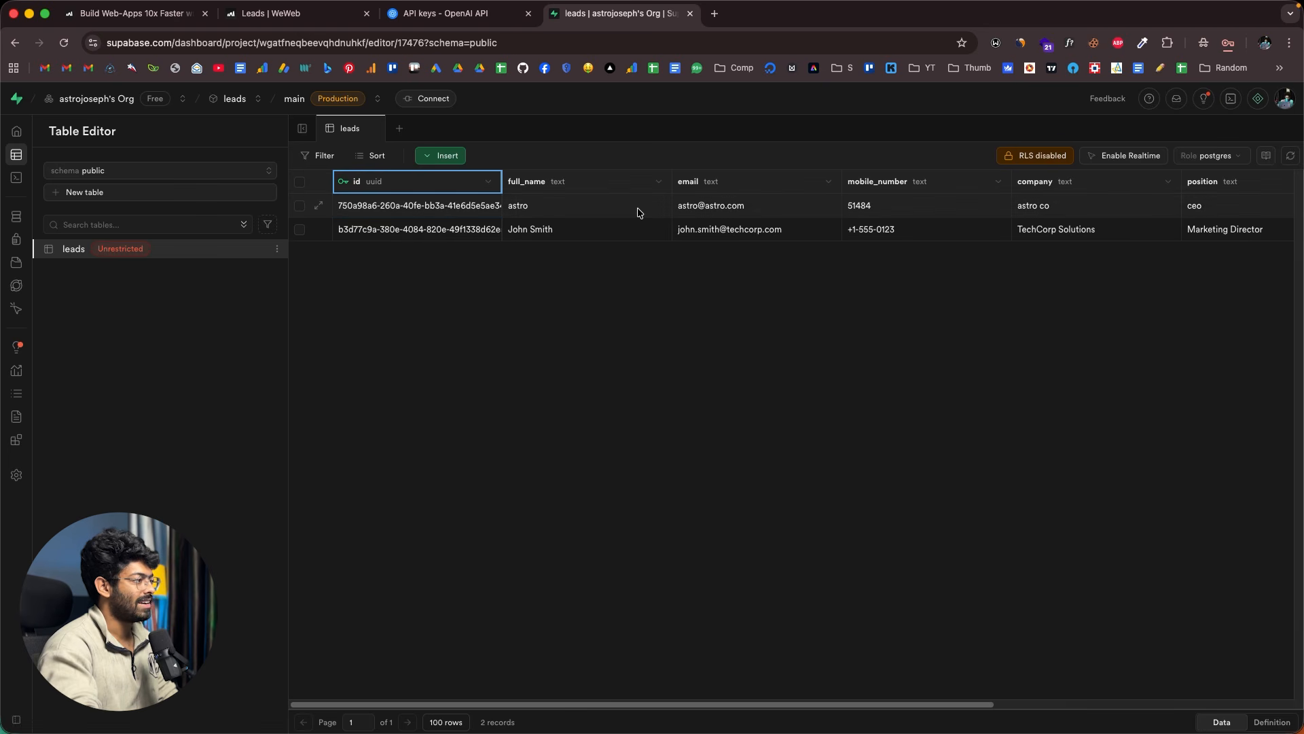
{"action": "scroll", "coordinate": [639, 212], "scroll_direction": "right", "scroll_amount": 3}
{"action": "scroll", "coordinate": [639, 212], "scroll_direction": "right", "scroll_amount": 3}
{"action": "scroll", "coordinate": [639, 212], "scroll_direction": "left", "scroll_amount": 6}
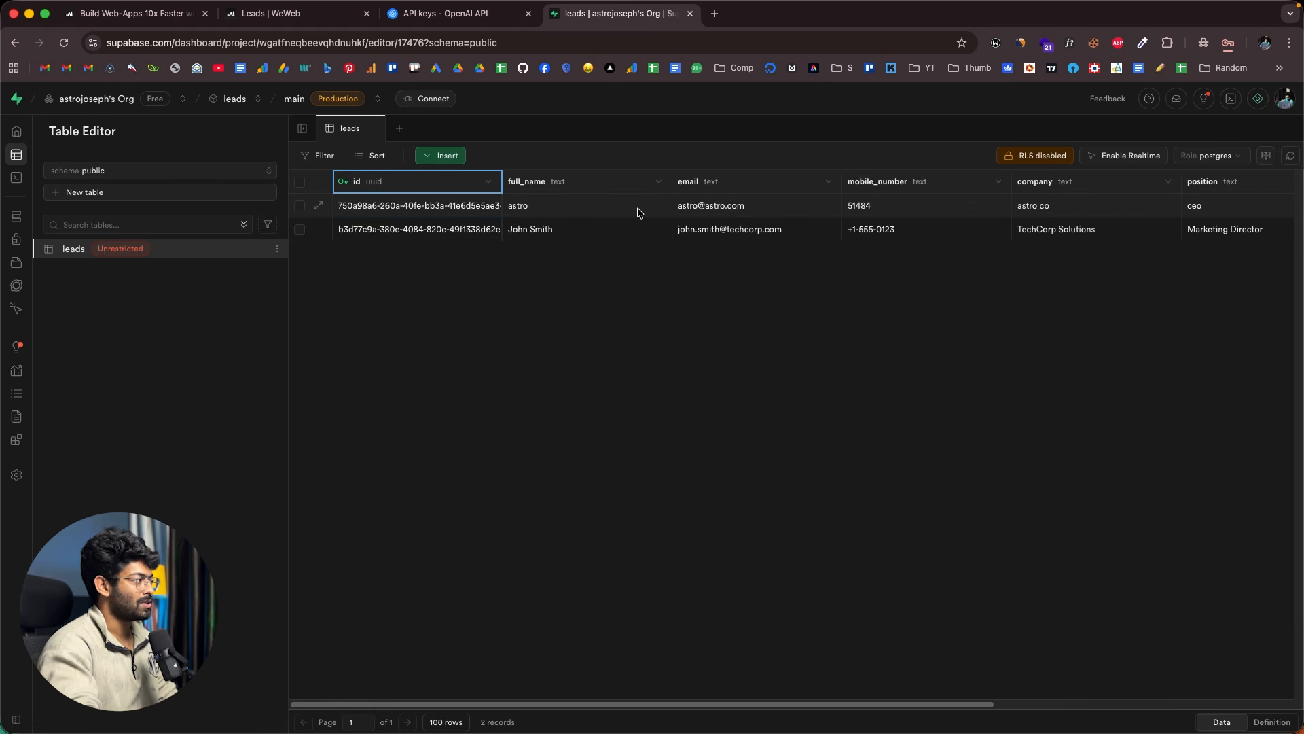
- Compare the LeadGen Pro app with Supabase, then exit preview back to the editor
{"action": "left_click", "coordinate": [294, 16]}
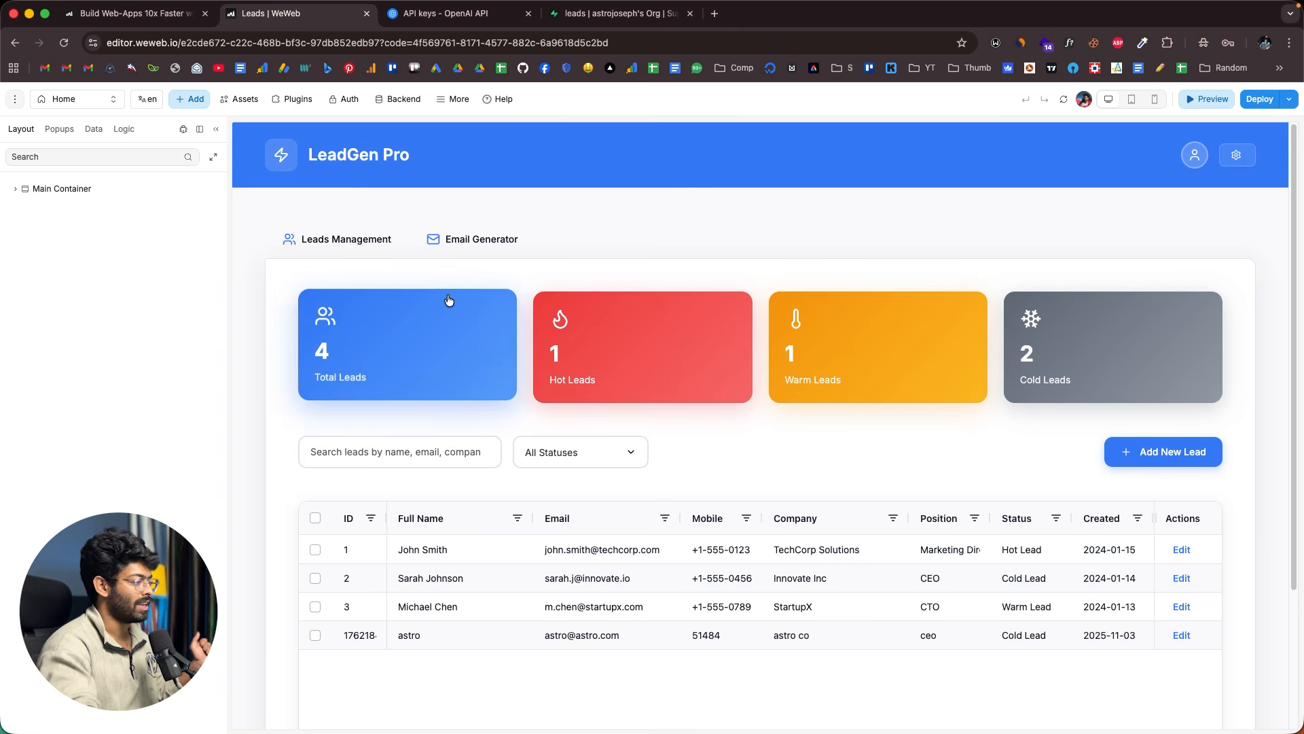
{"action": "scroll", "coordinate": [684, 456], "scroll_direction": "down", "scroll_amount": 1}
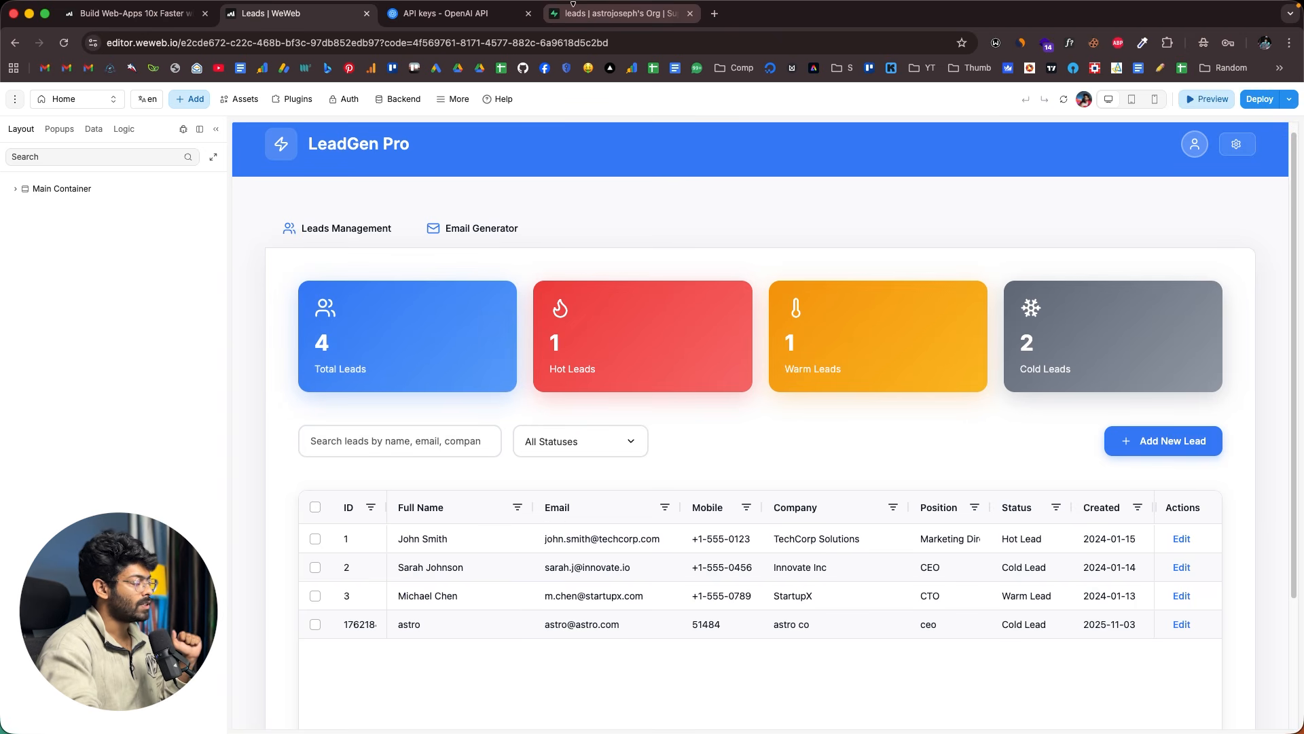
{"action": "left_click", "coordinate": [576, 21]}
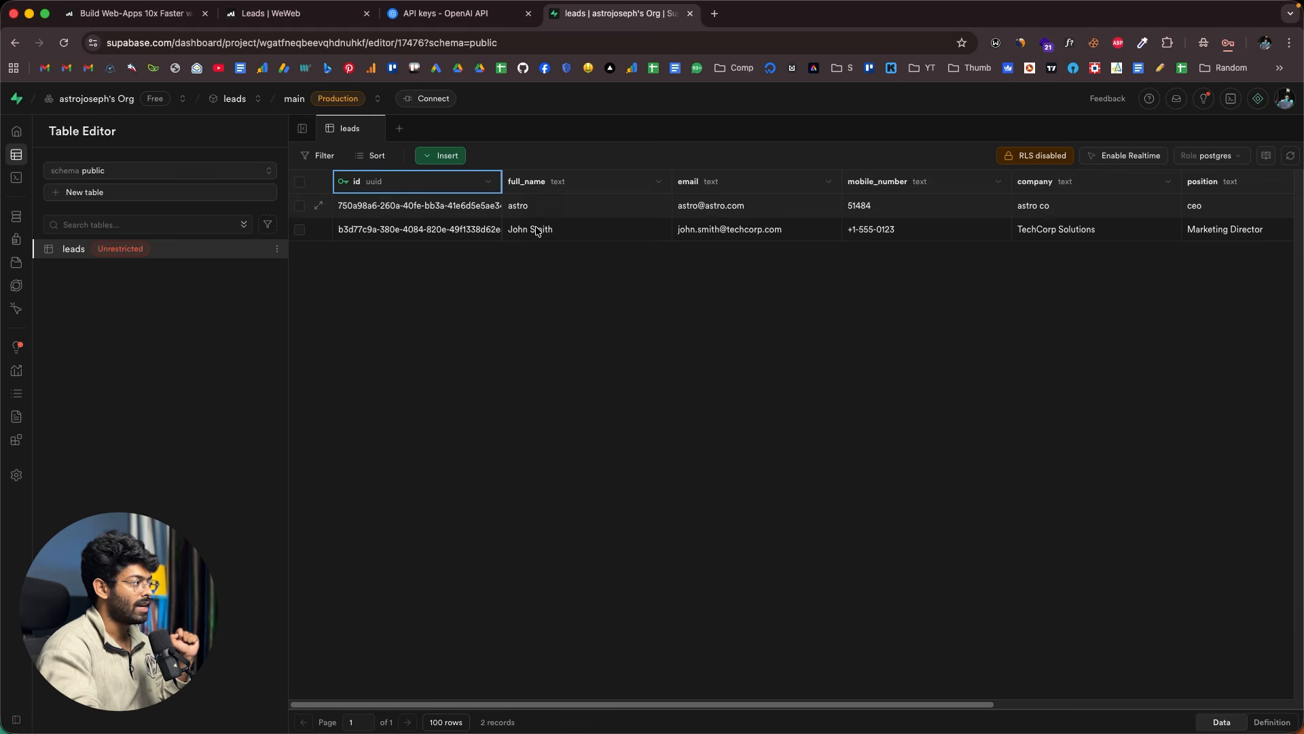
{"action": "left_click", "coordinate": [311, 16]}
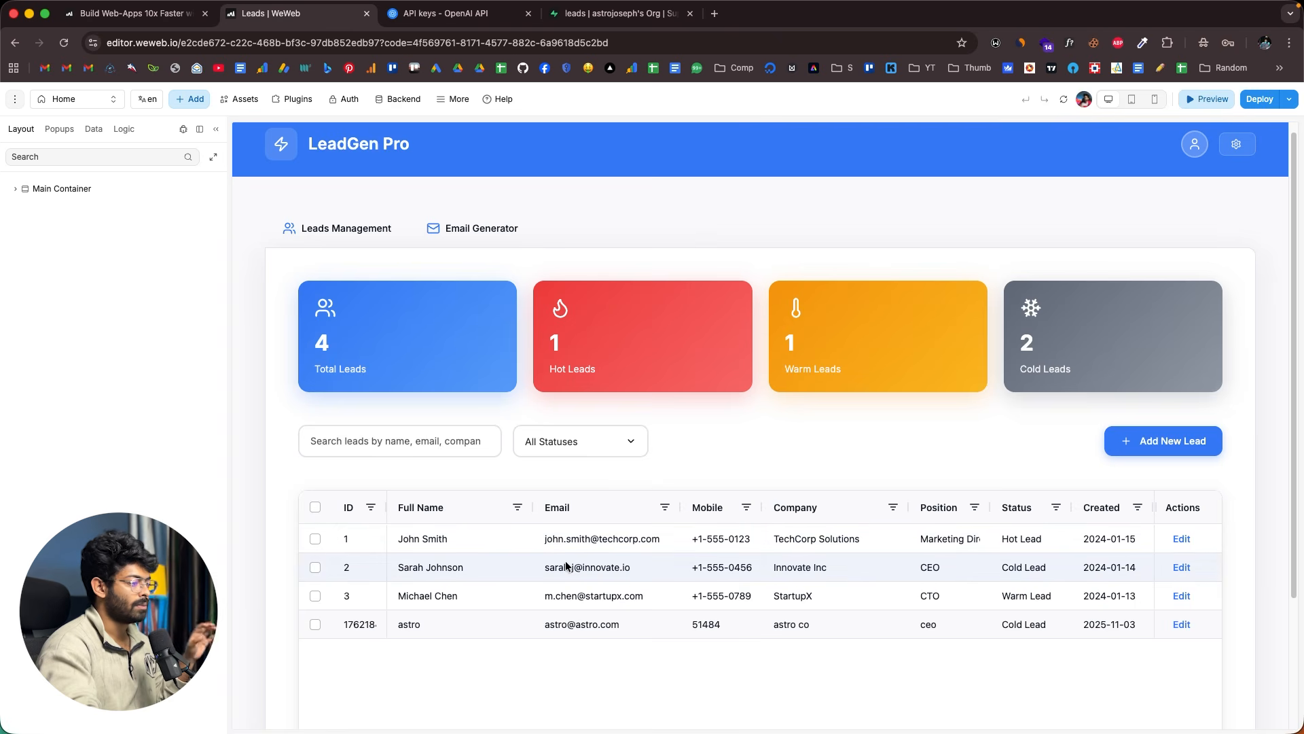
{"action": "left_click", "coordinate": [1201, 106]}
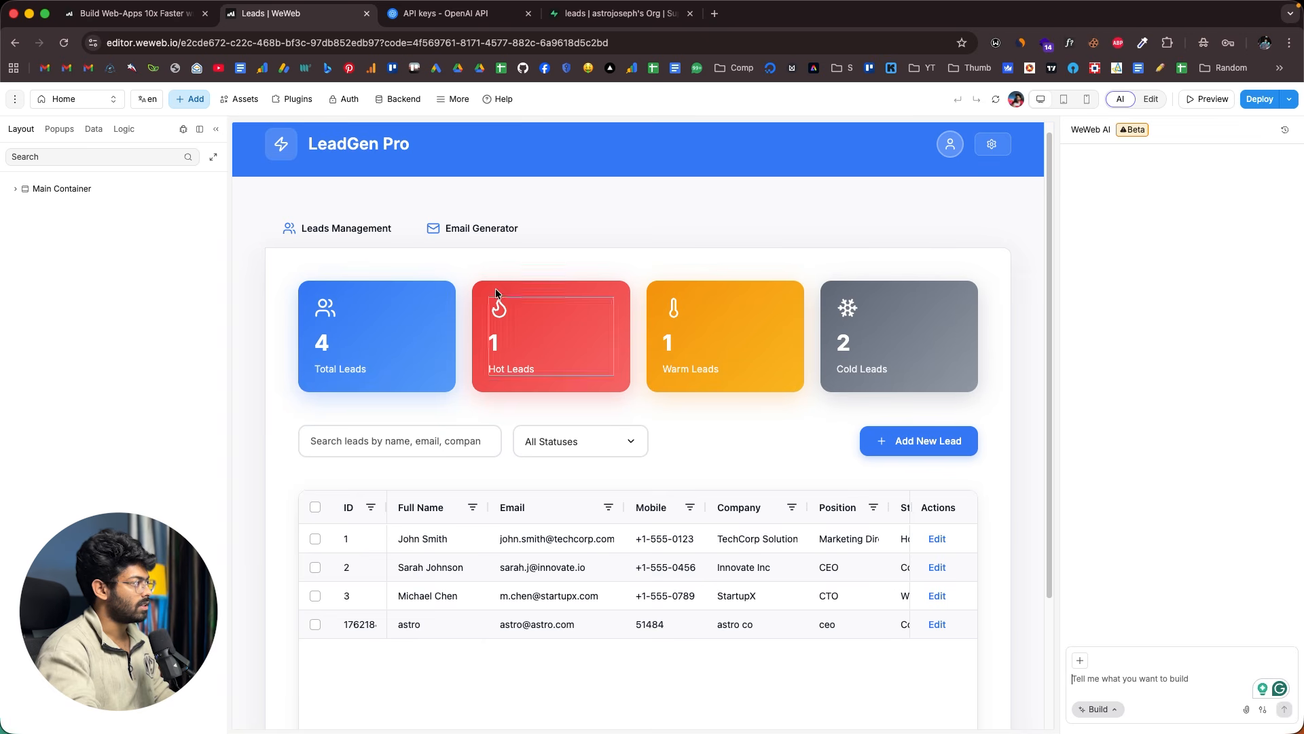
- Select the Leads Table and paste the request to replace its dummy data with Supabase leads
{"action": "left_click", "coordinate": [333, 507]}
{"action": "scroll", "coordinate": [693, 437], "scroll_direction": "down", "scroll_amount": 2}
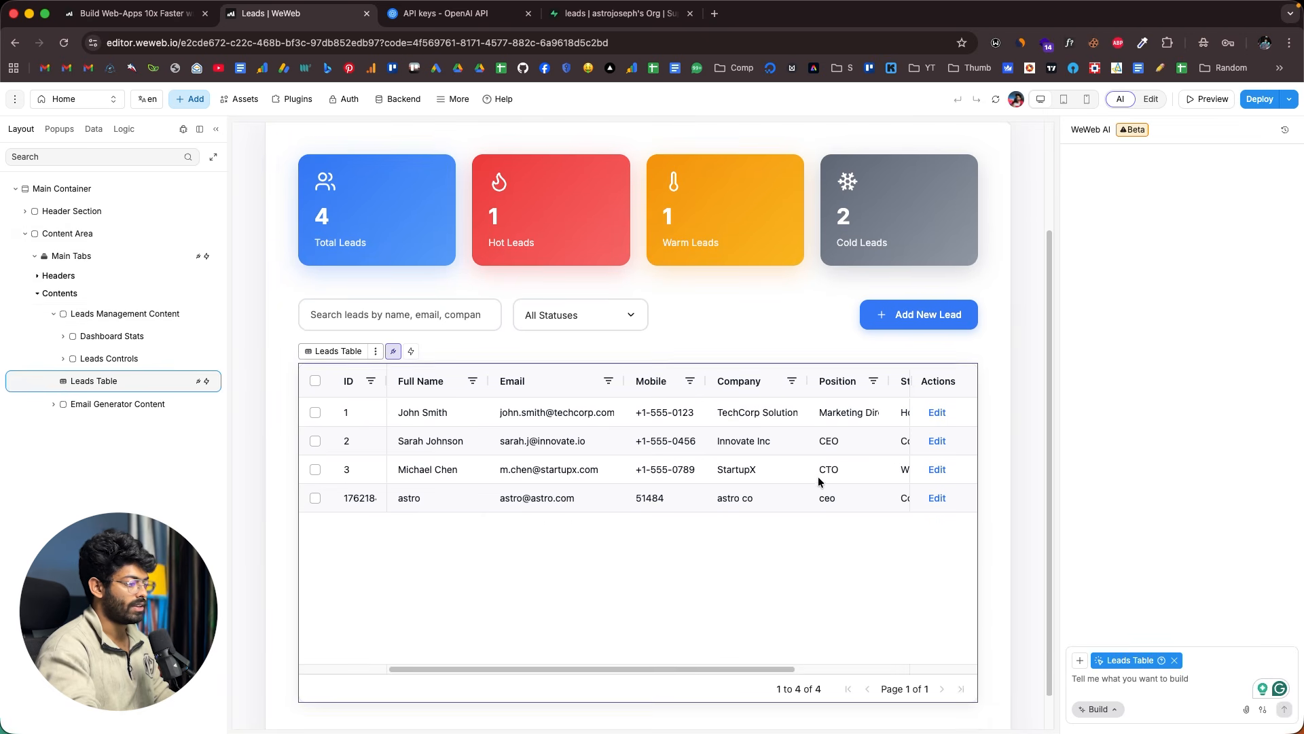
{"action": "scroll", "coordinate": [819, 480], "scroll_direction": "up", "scroll_amount": 2}
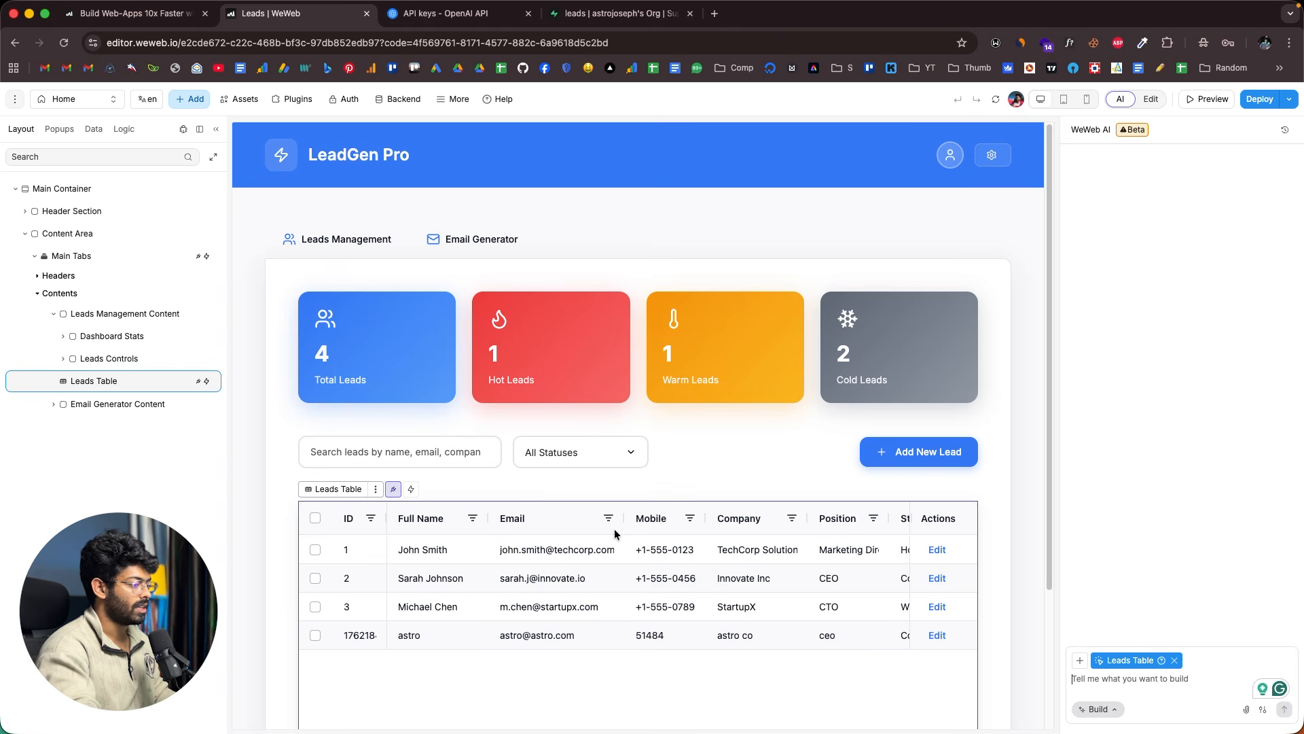
{"action": "key", "text": "super+v"}
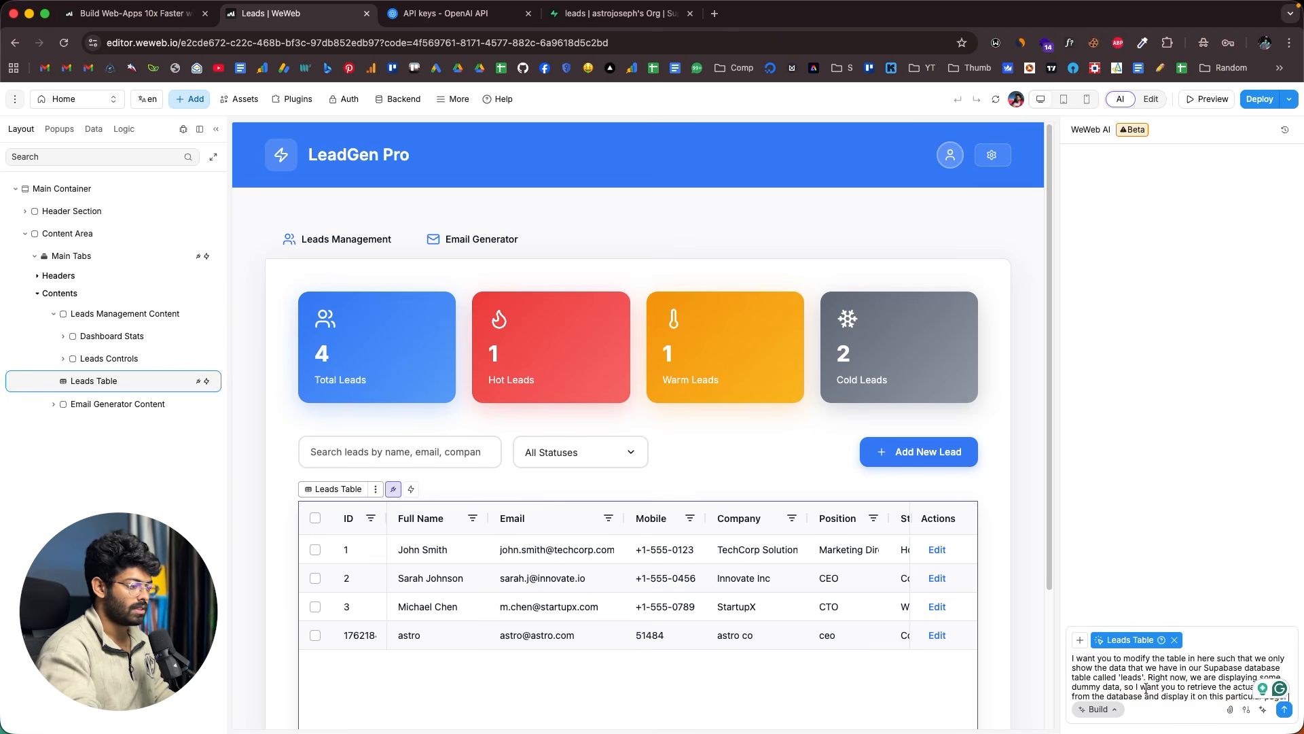
- Send the request to the AI, then compare the rewired Leads Table with Supabase's two rows
{"action": "mouse_move", "coordinate": [1167, 680]}
{"action": "key", "text": "Return"}
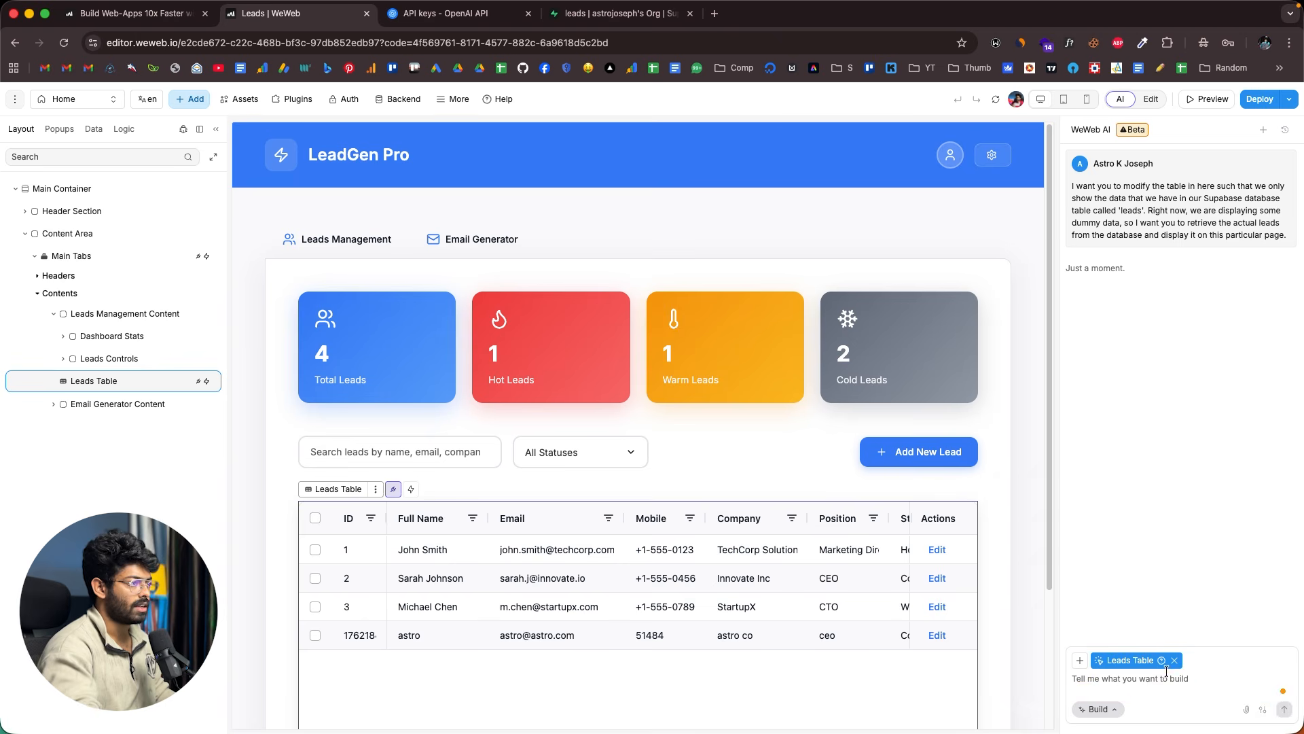
{"action": "left_click", "coordinate": [641, 21]}
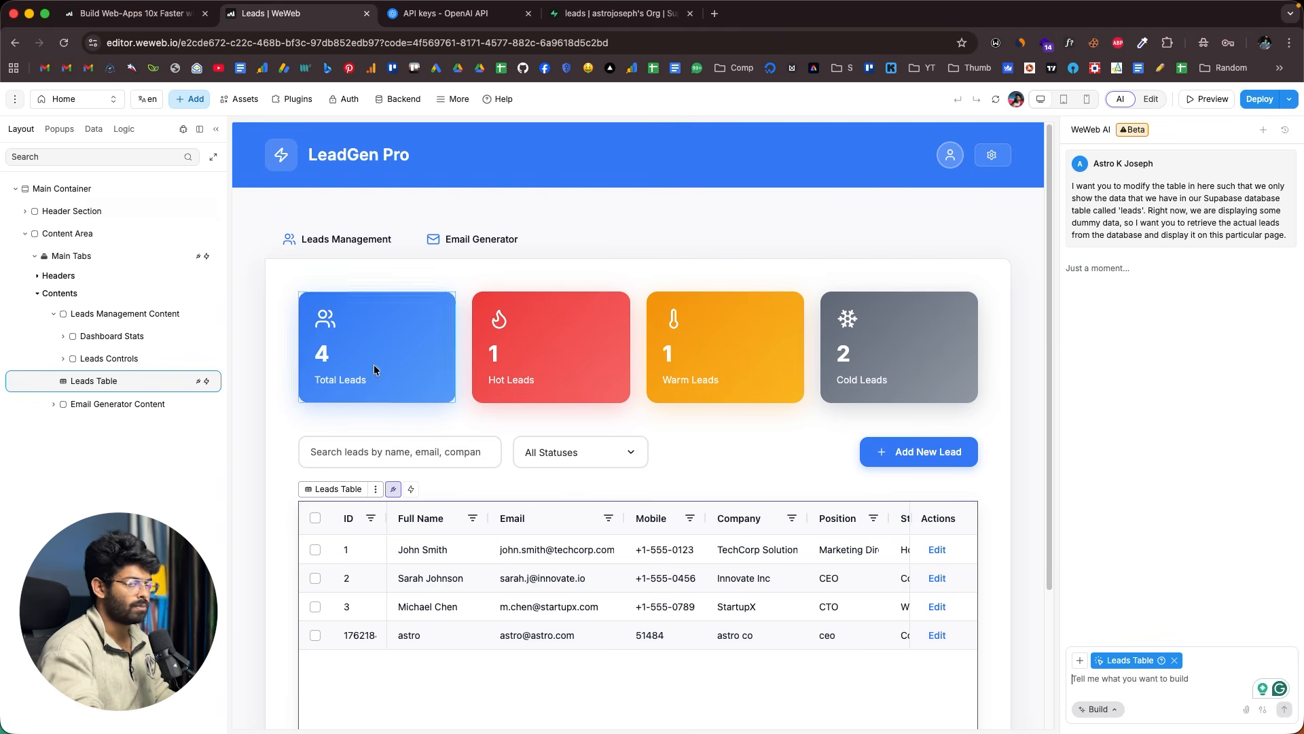
{"action": "left_click", "coordinate": [285, 13]}
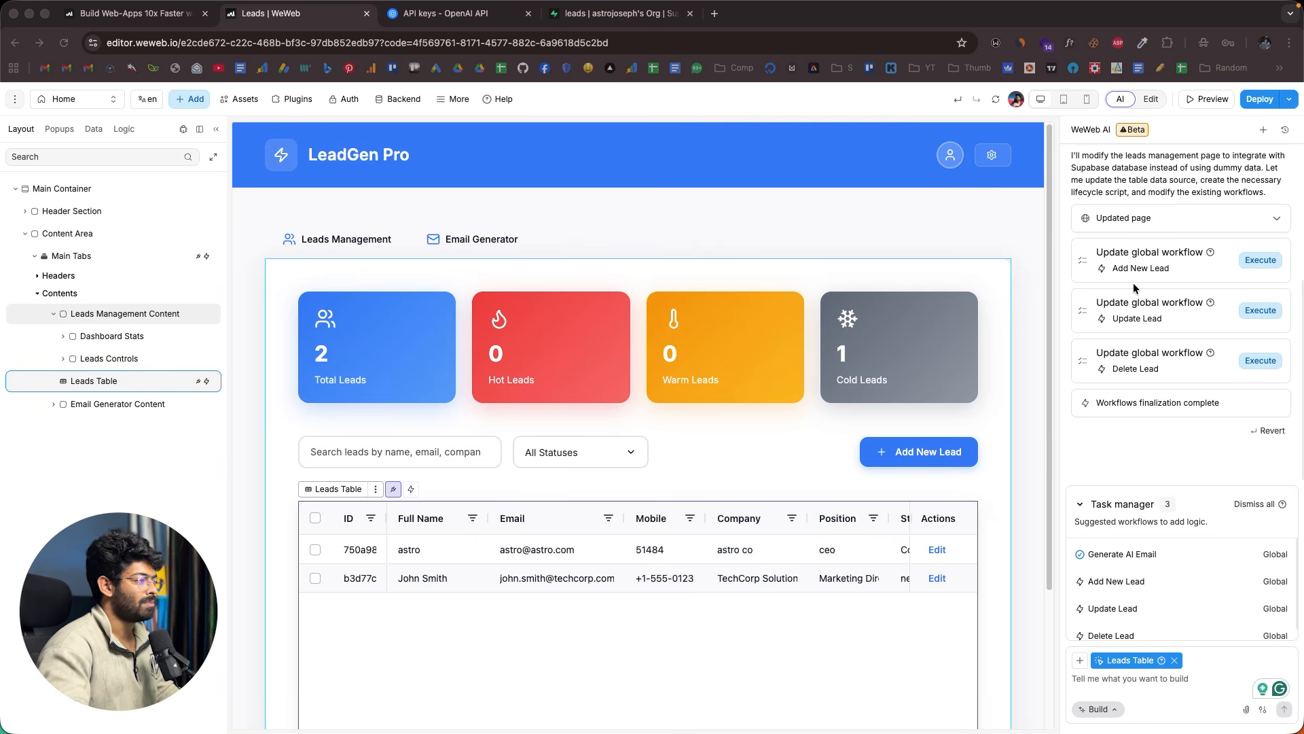
{"action": "scroll", "coordinate": [1135, 294], "scroll_direction": "up", "scroll_amount": 3}
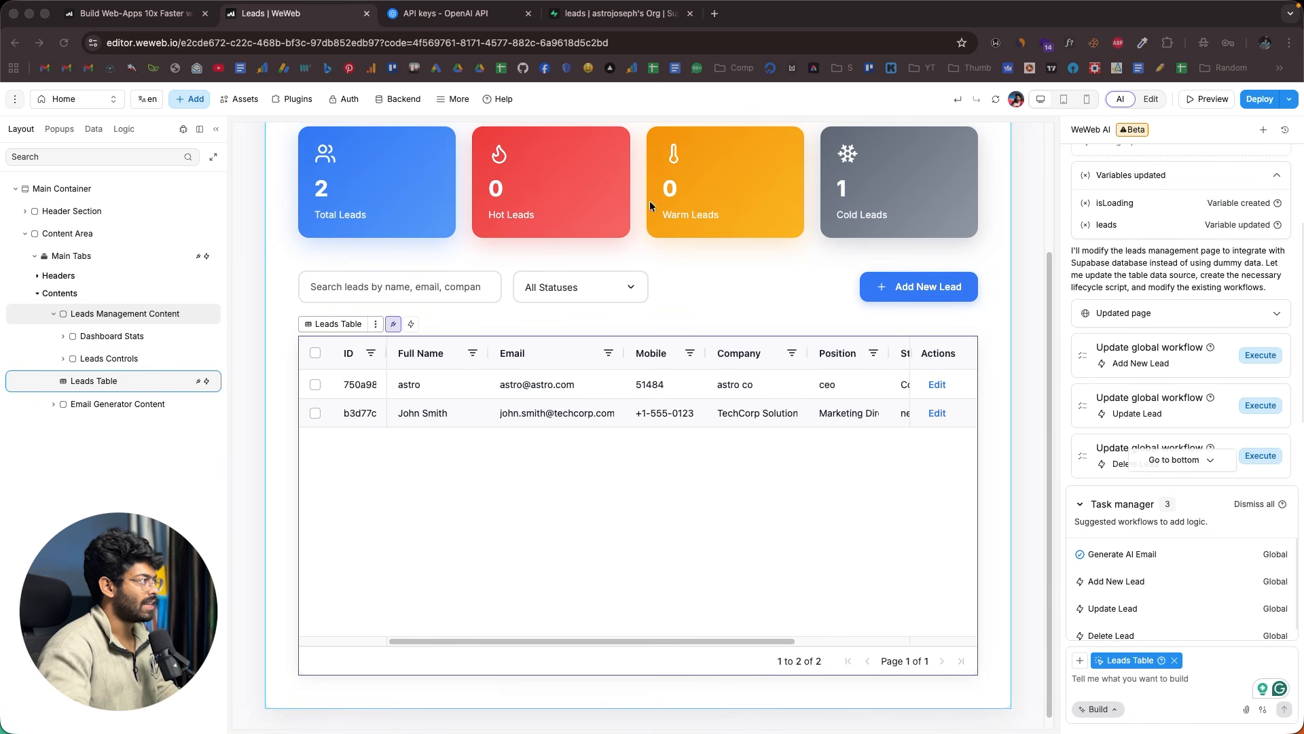
{"action": "left_click", "coordinate": [611, 14]}
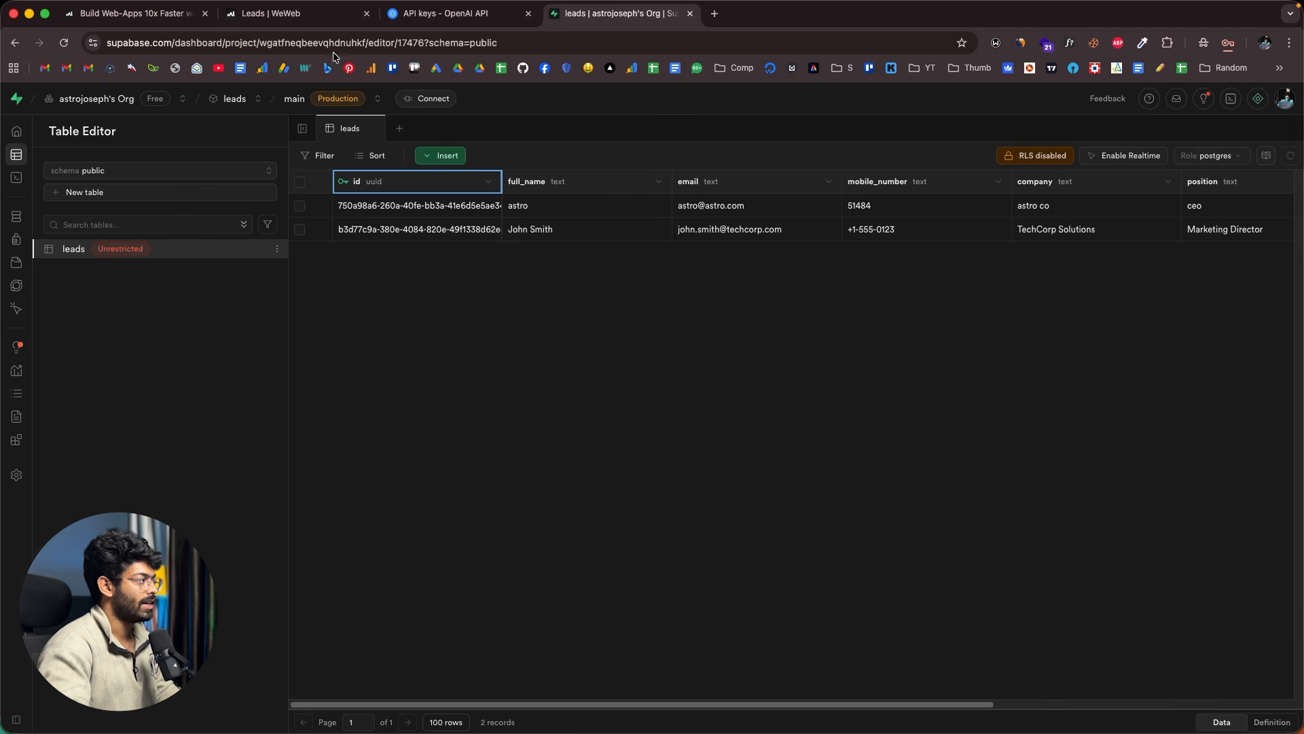
{"action": "left_click", "coordinate": [320, 16]}
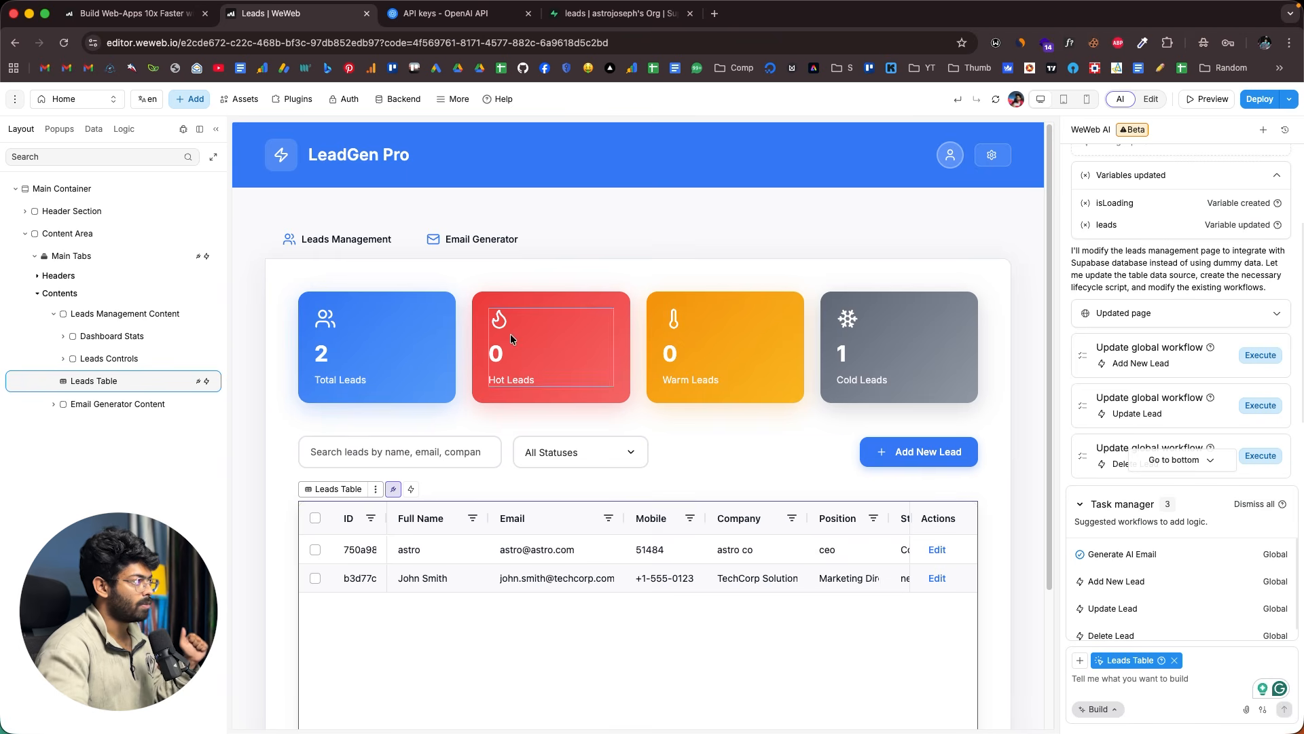
{"action": "left_click", "coordinate": [584, 13]}
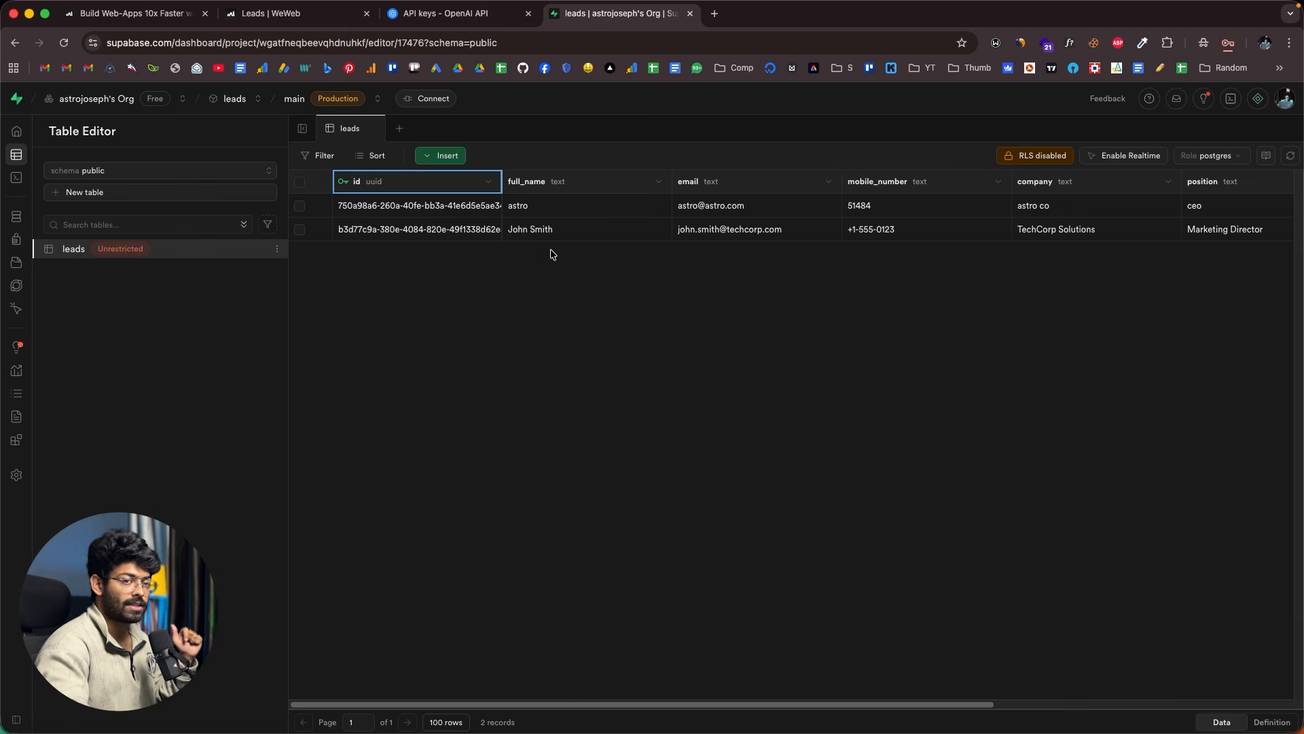
- Back in the editor, preview the page and open the Add New Lead form
{"action": "left_click", "coordinate": [272, 14]}
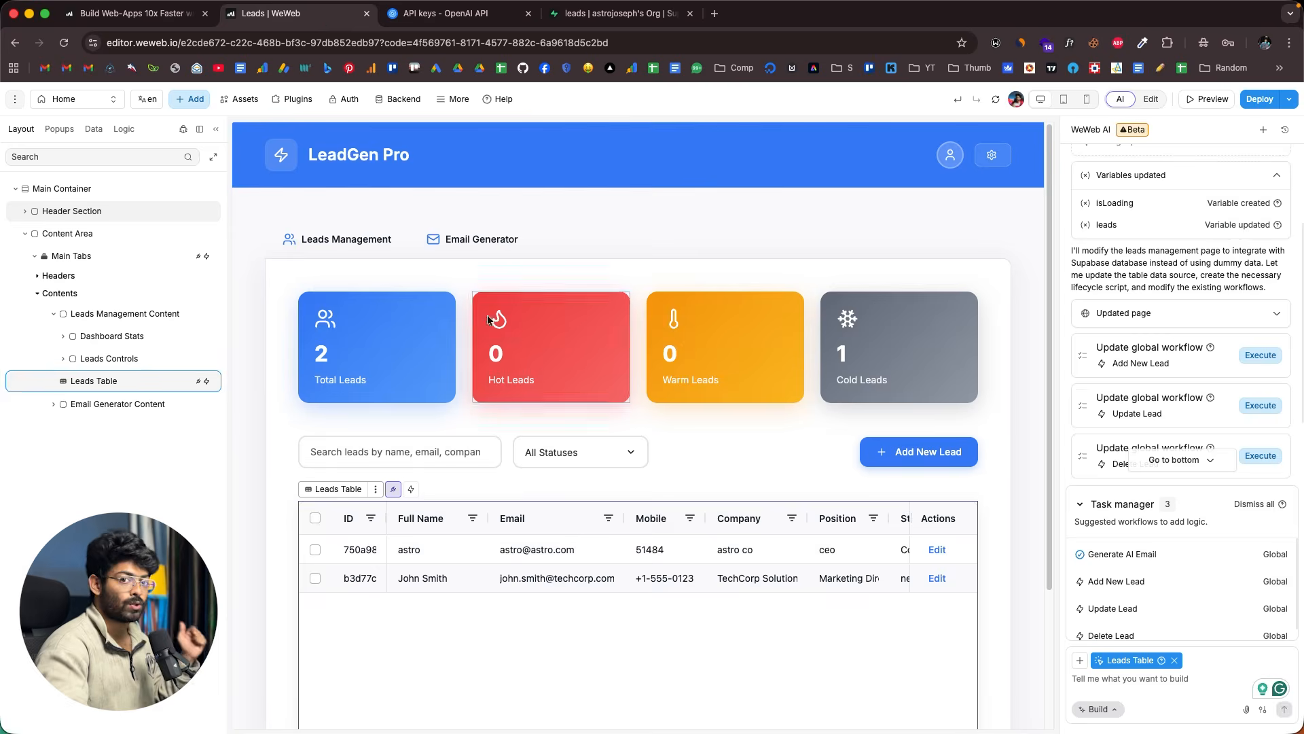
{"action": "left_click", "coordinate": [919, 453]}
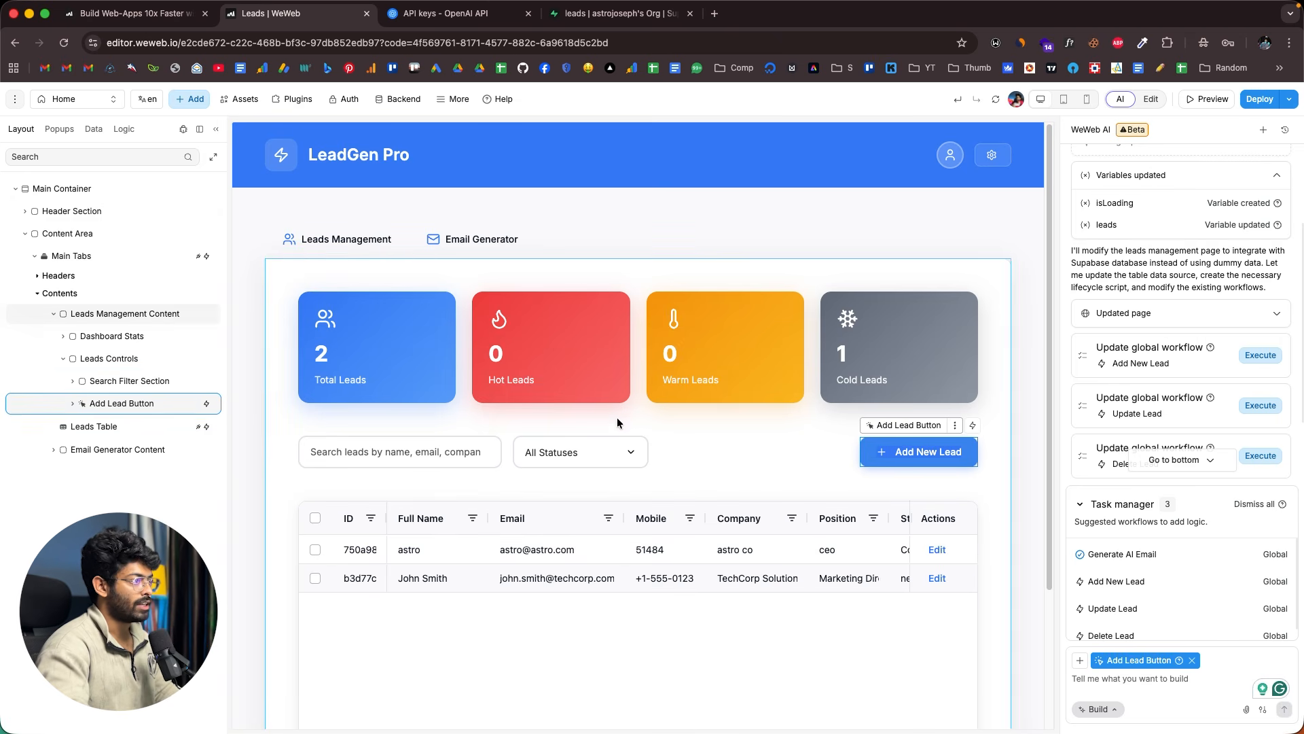
{"action": "left_click", "coordinate": [1209, 98]}
{"action": "left_click", "coordinate": [1158, 452]}
- Fill in test lead dfgdfgdf with company dfgdfg and an email, then create it
{"action": "left_click", "coordinate": [691, 365]}
{"action": "type", "text": "dfgdfgdf"}
{"action": "left_click", "coordinate": [802, 366]}
{"action": "type", "text": "dfgdfg"}
{"action": "left_click", "coordinate": [675, 432]}
{"action": "type", "text": "fgh"}
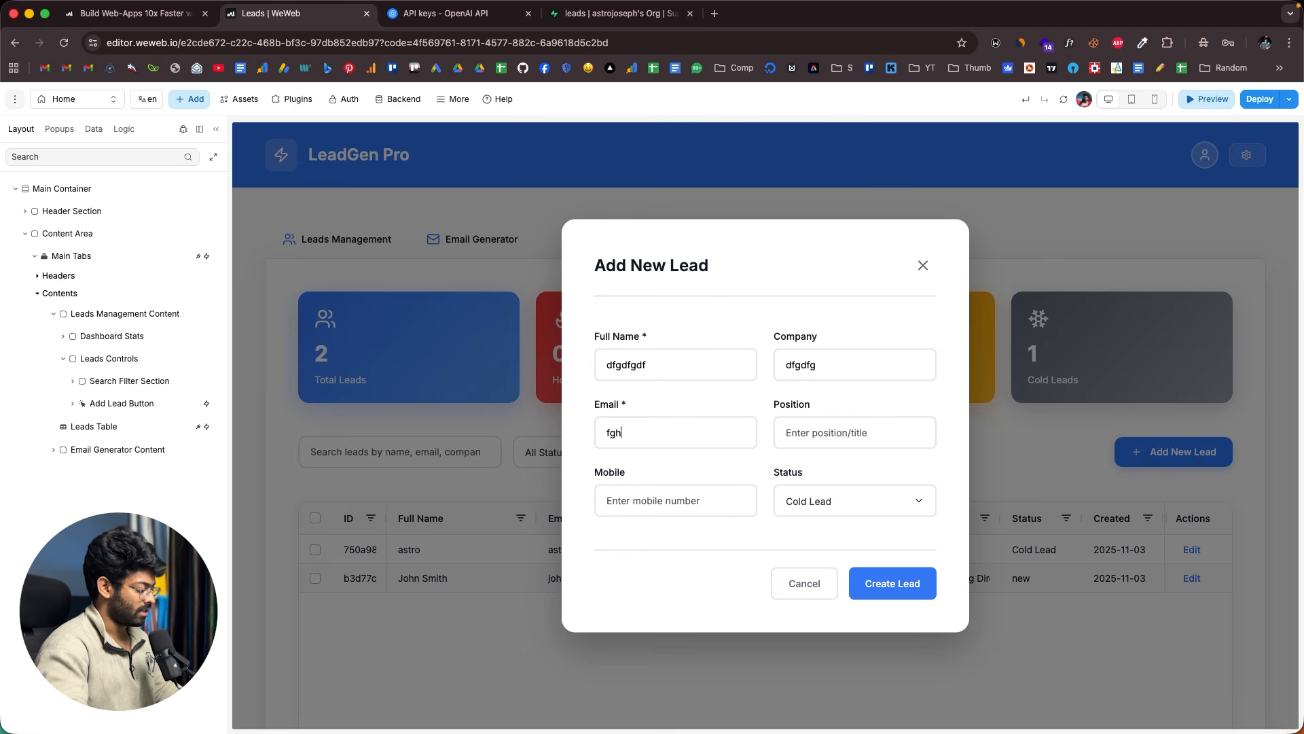
{"action": "type", "text": "541418"}
{"action": "type", "text": "gfhghj"}
{"action": "left_click", "coordinate": [892, 584]}
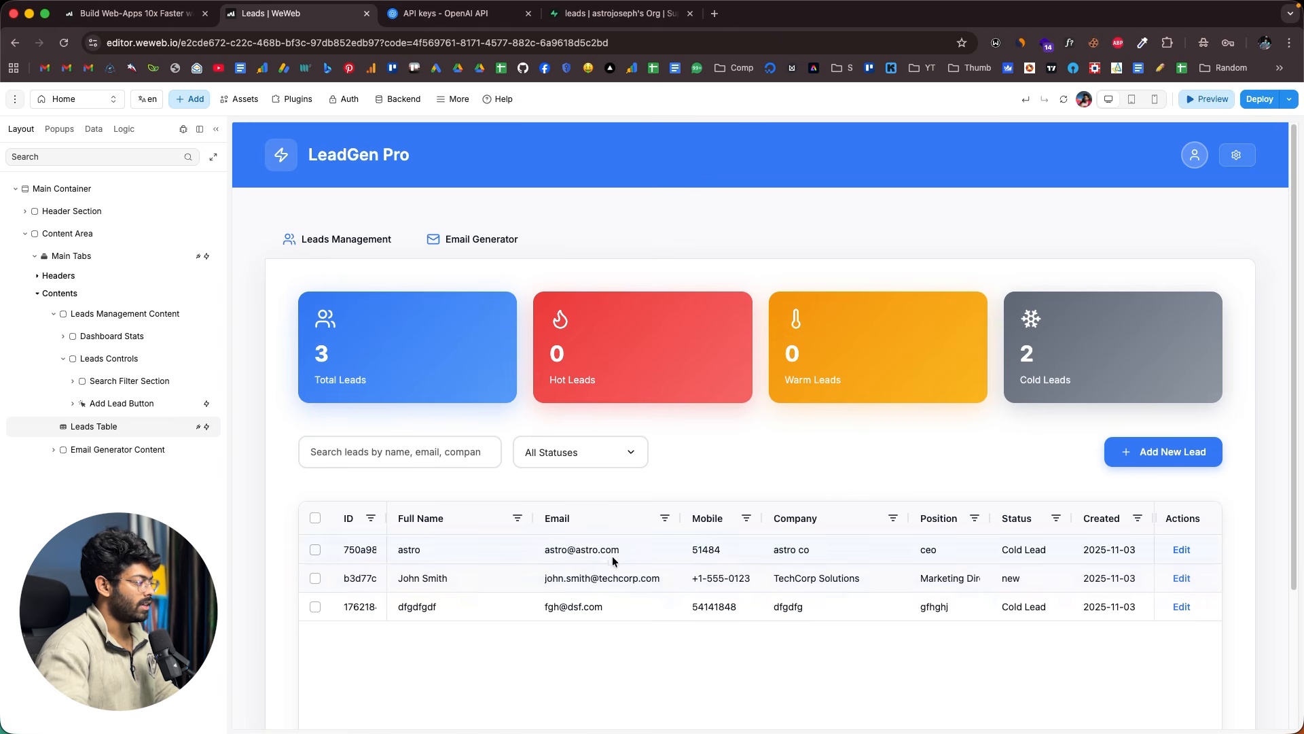
- Refresh the Supabase leads table to confirm the third record, then return to WeWeb
{"action": "left_click_drag", "start_coordinate": [385, 612], "coordinate": [696, 613]}
{"action": "left_click", "coordinate": [697, 611]}
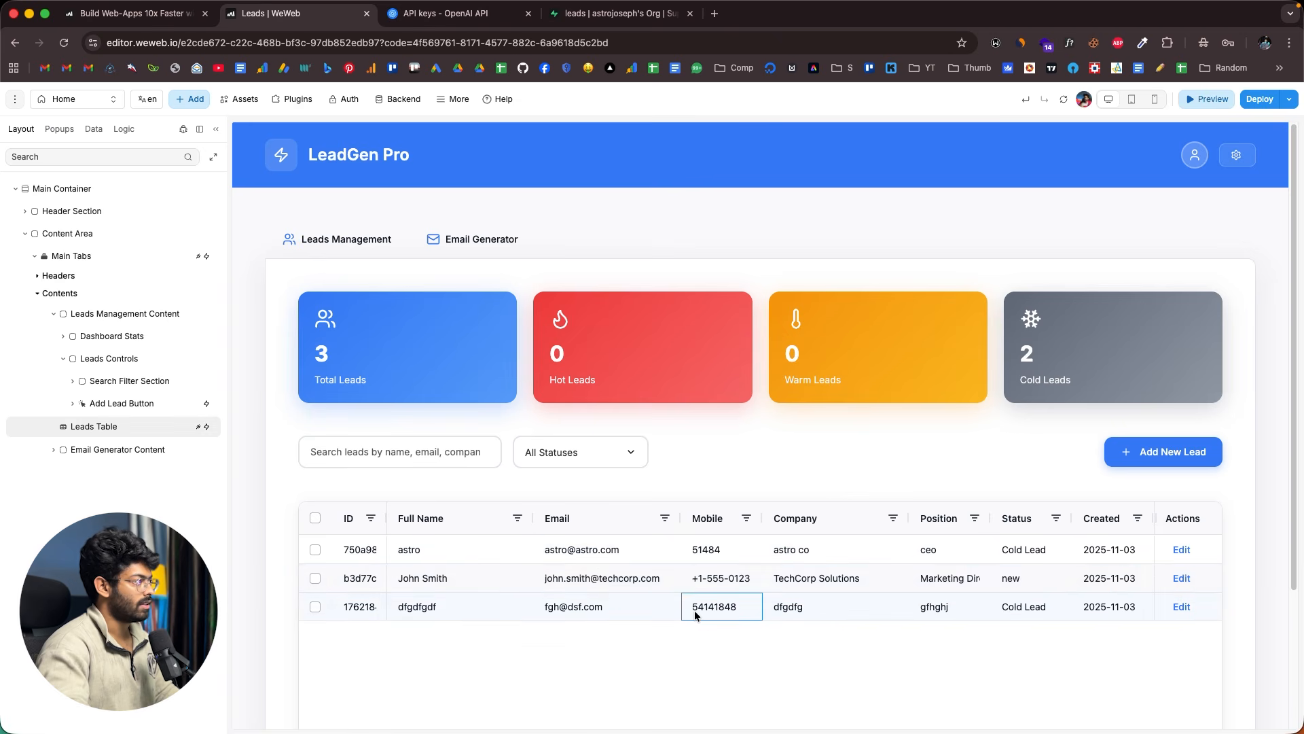
{"action": "left_click", "coordinate": [625, 14]}
{"action": "left_click", "coordinate": [1290, 157]}
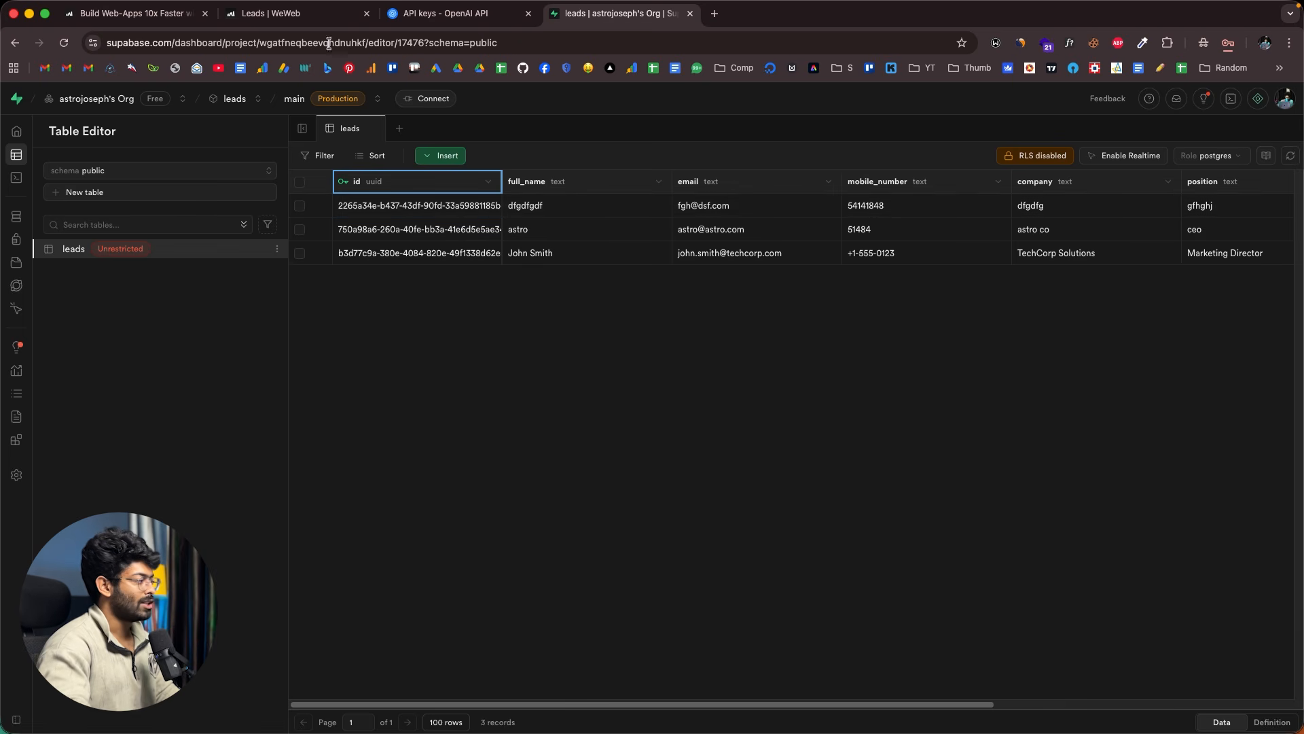
{"action": "left_click", "coordinate": [292, 13]}
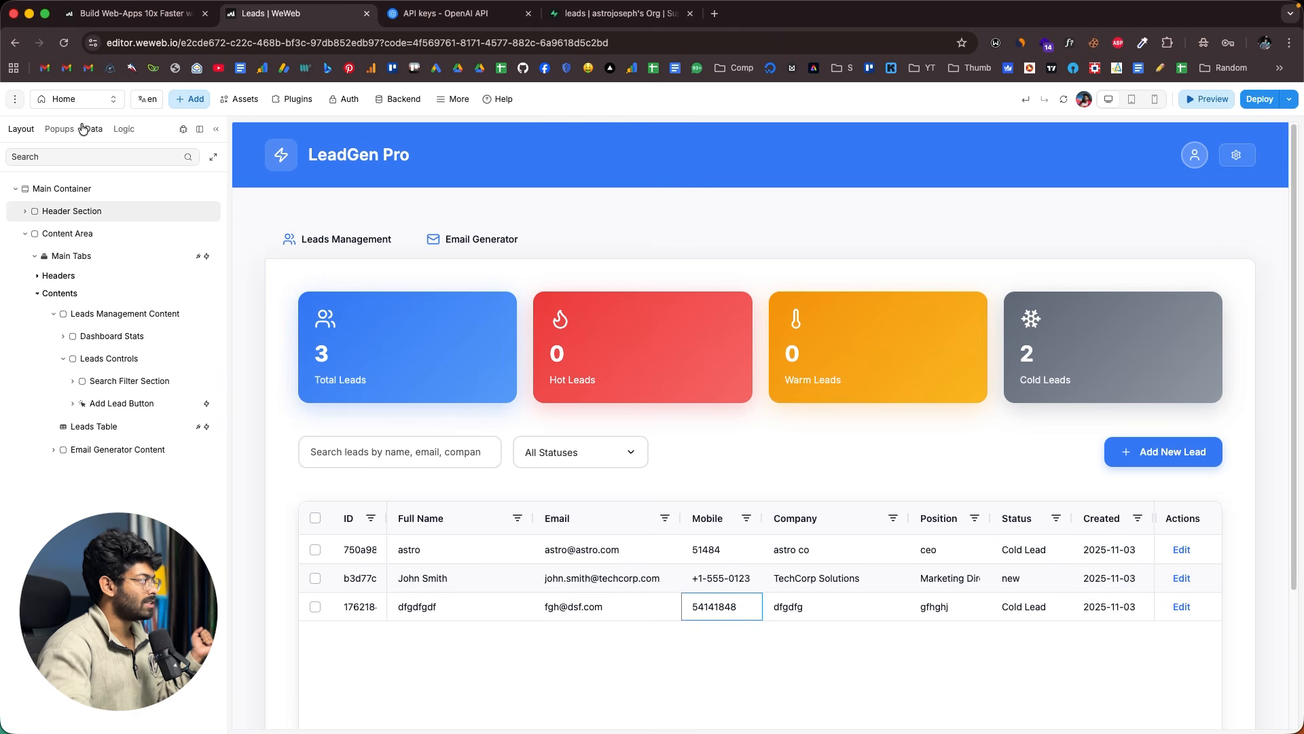
- Exit preview and view the project's popups, dismissing the quick-help note
{"action": "left_click", "coordinate": [57, 129]}
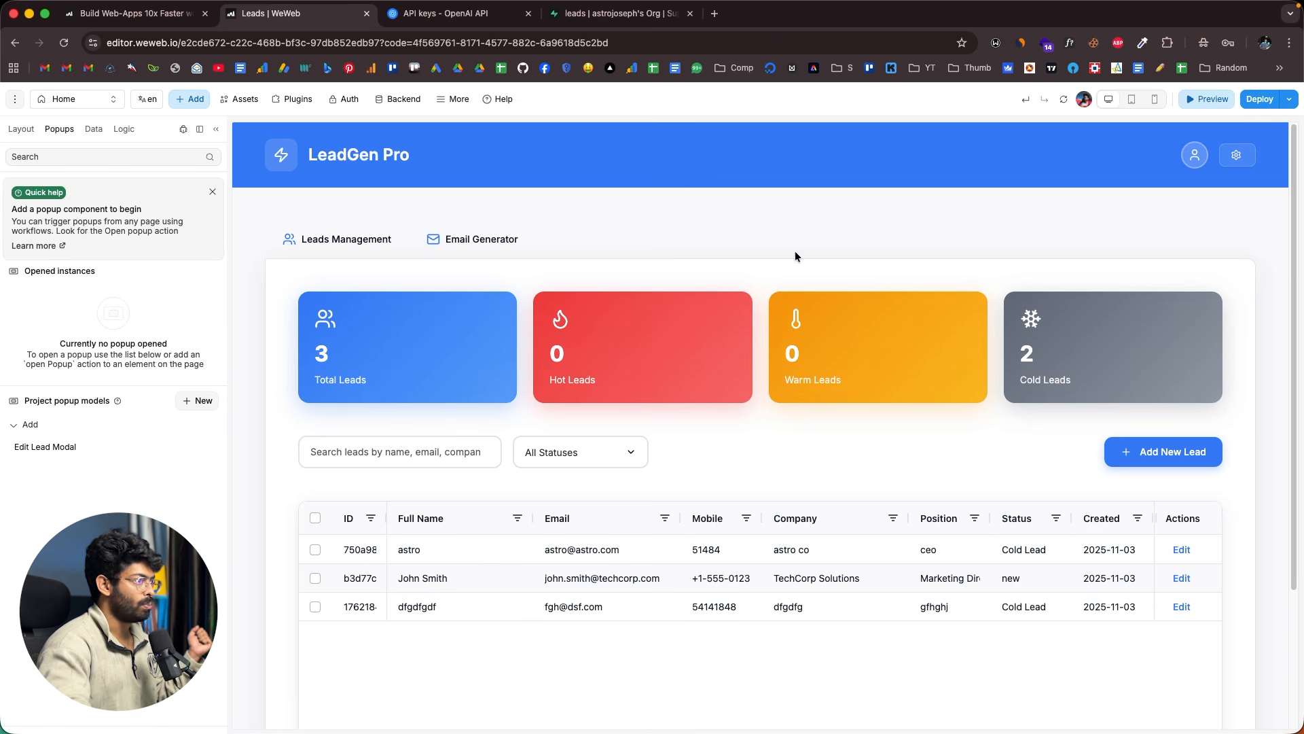
{"action": "left_click", "coordinate": [1201, 101]}
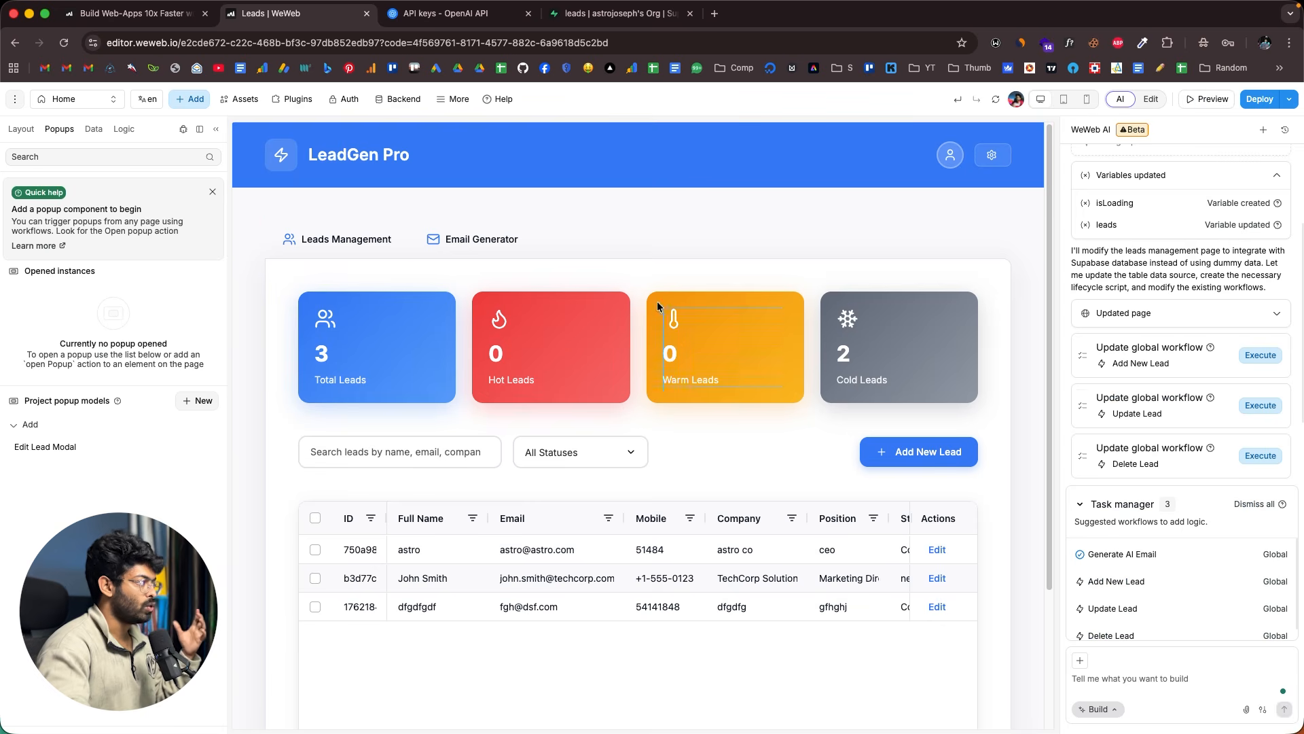
{"action": "left_click", "coordinate": [212, 192]}
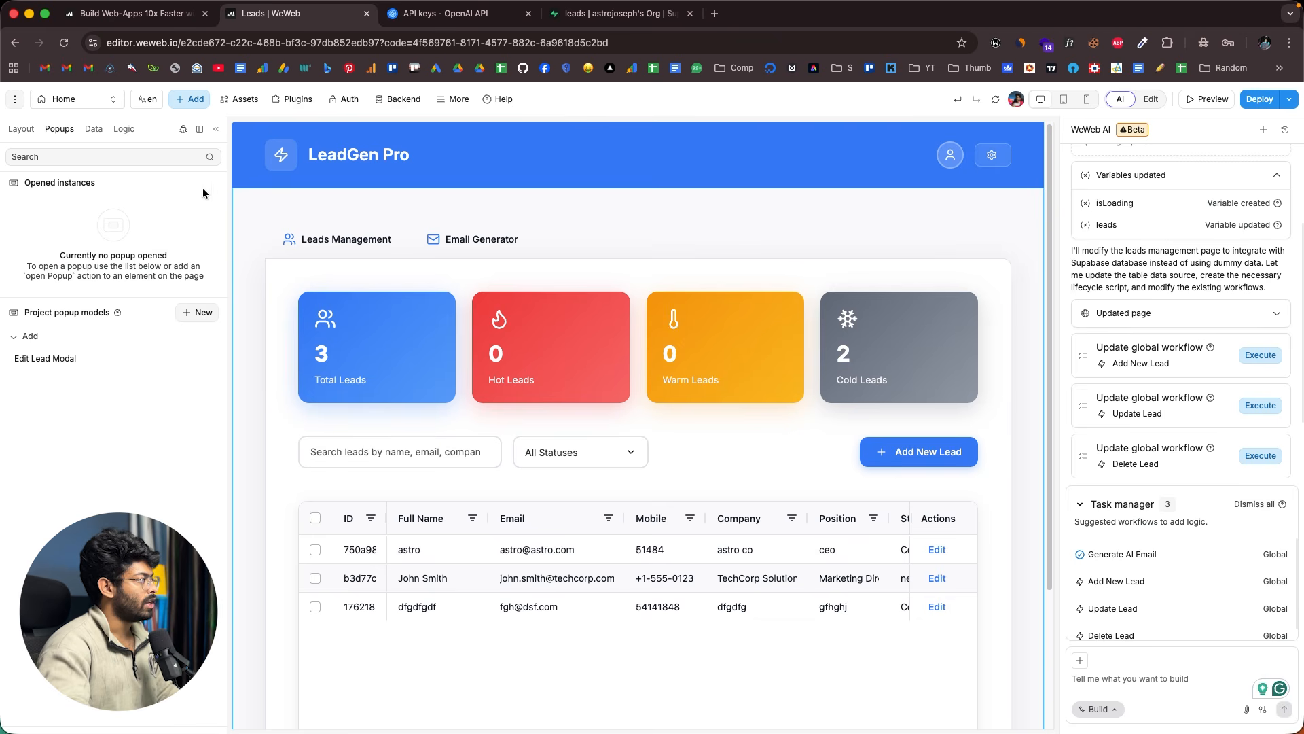
- Dismiss the new-page form and coded components list, then scroll through the leads page
{"action": "left_click", "coordinate": [88, 101]}
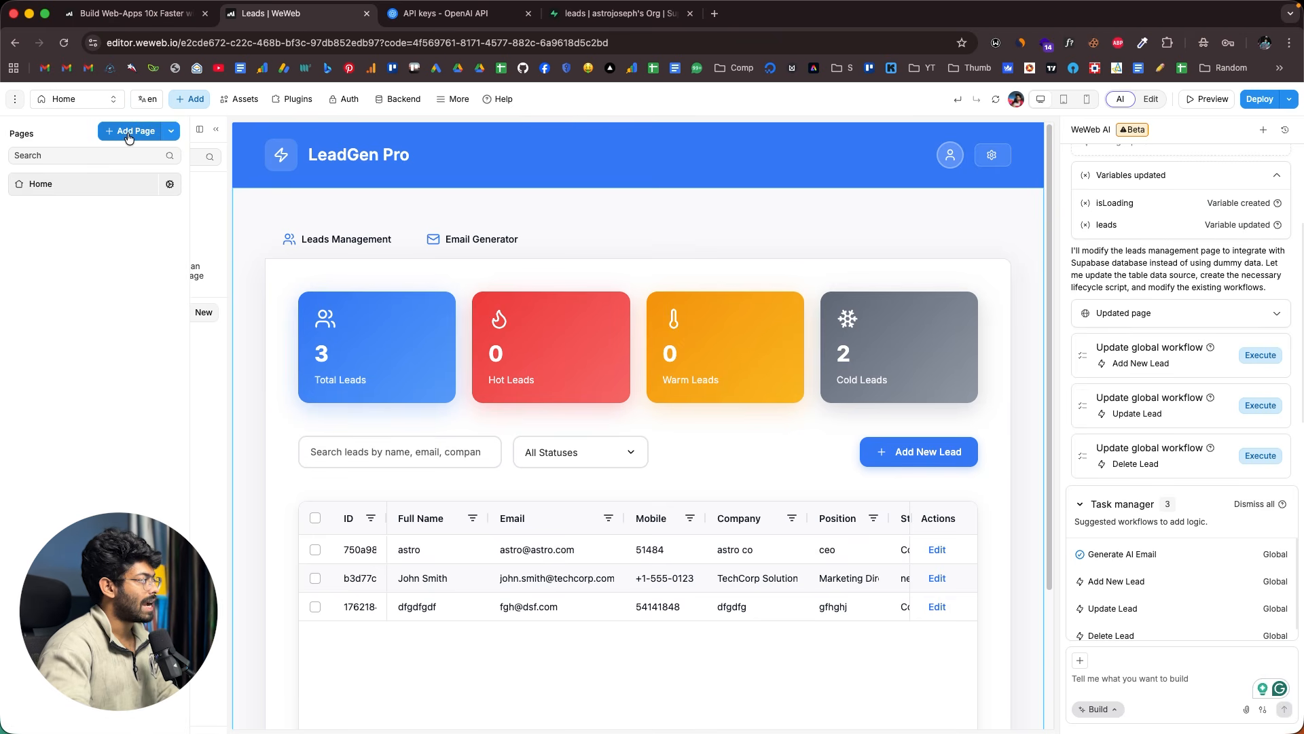
{"action": "left_click", "coordinate": [129, 133]}
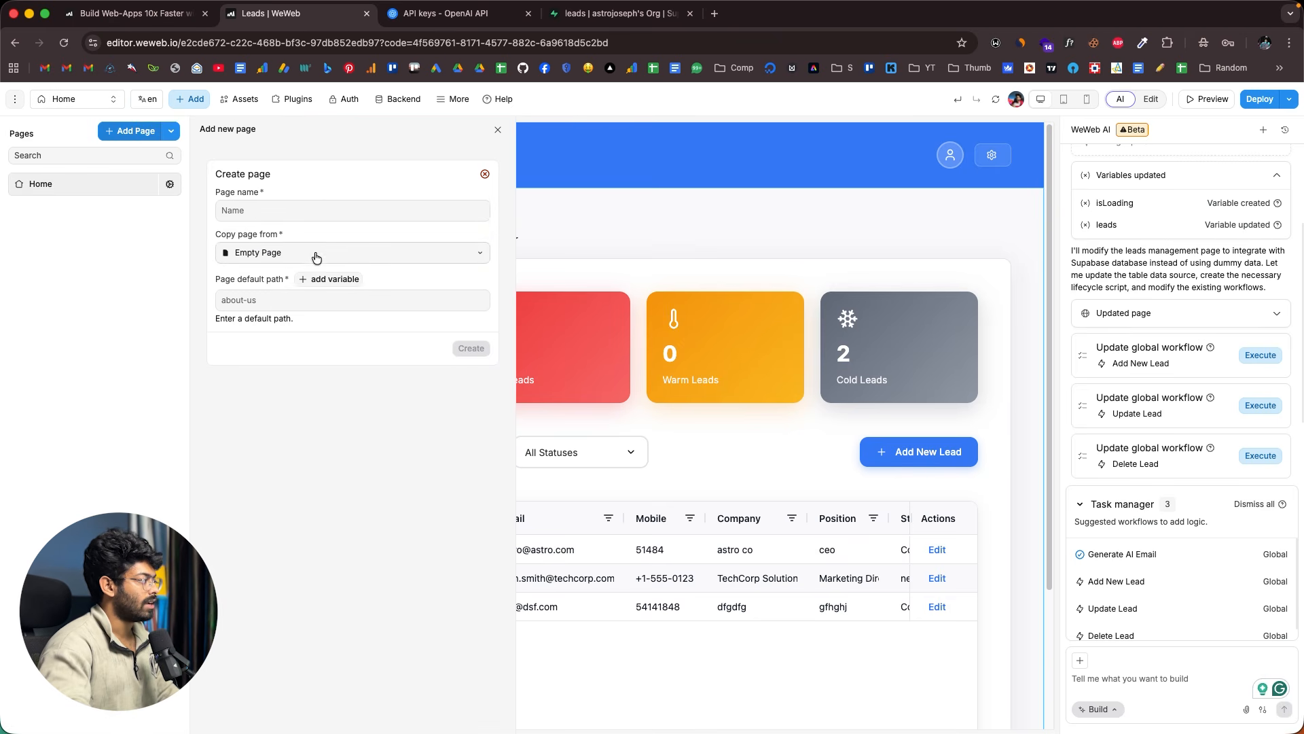
{"action": "left_click", "coordinate": [164, 132]}
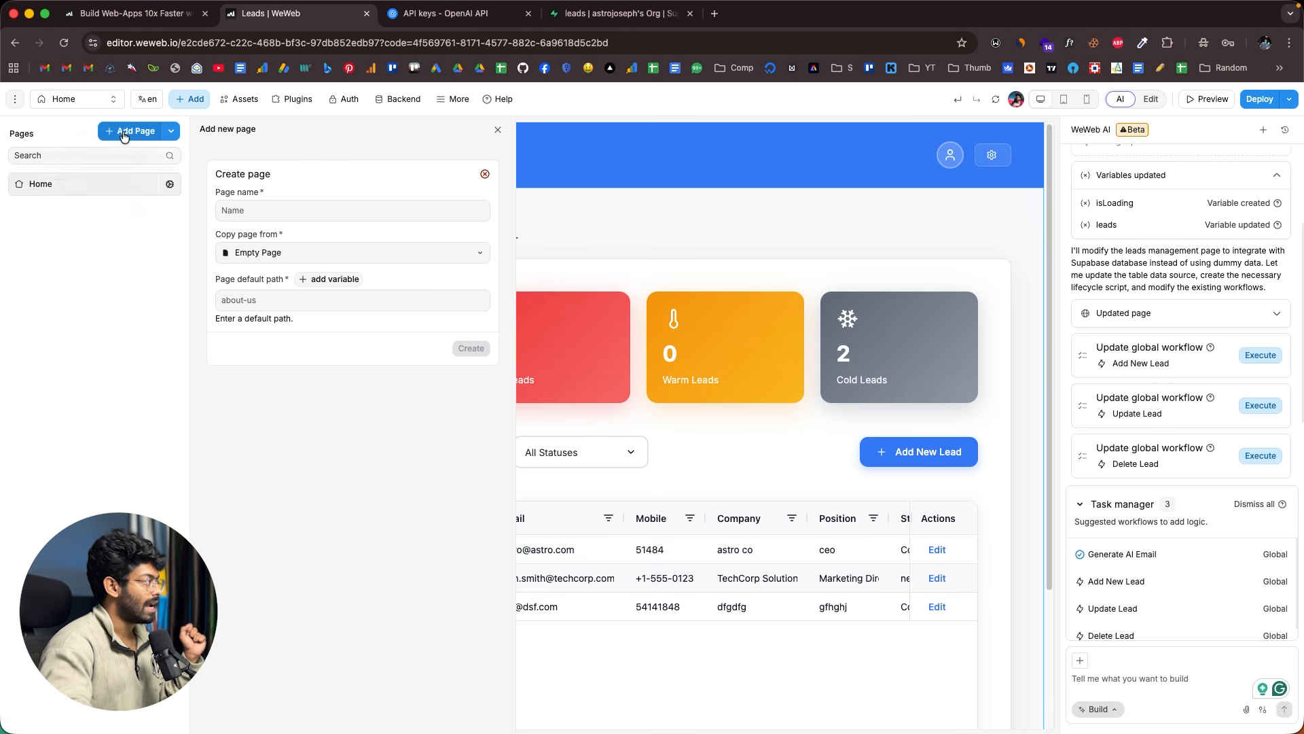
{"action": "left_click", "coordinate": [190, 104]}
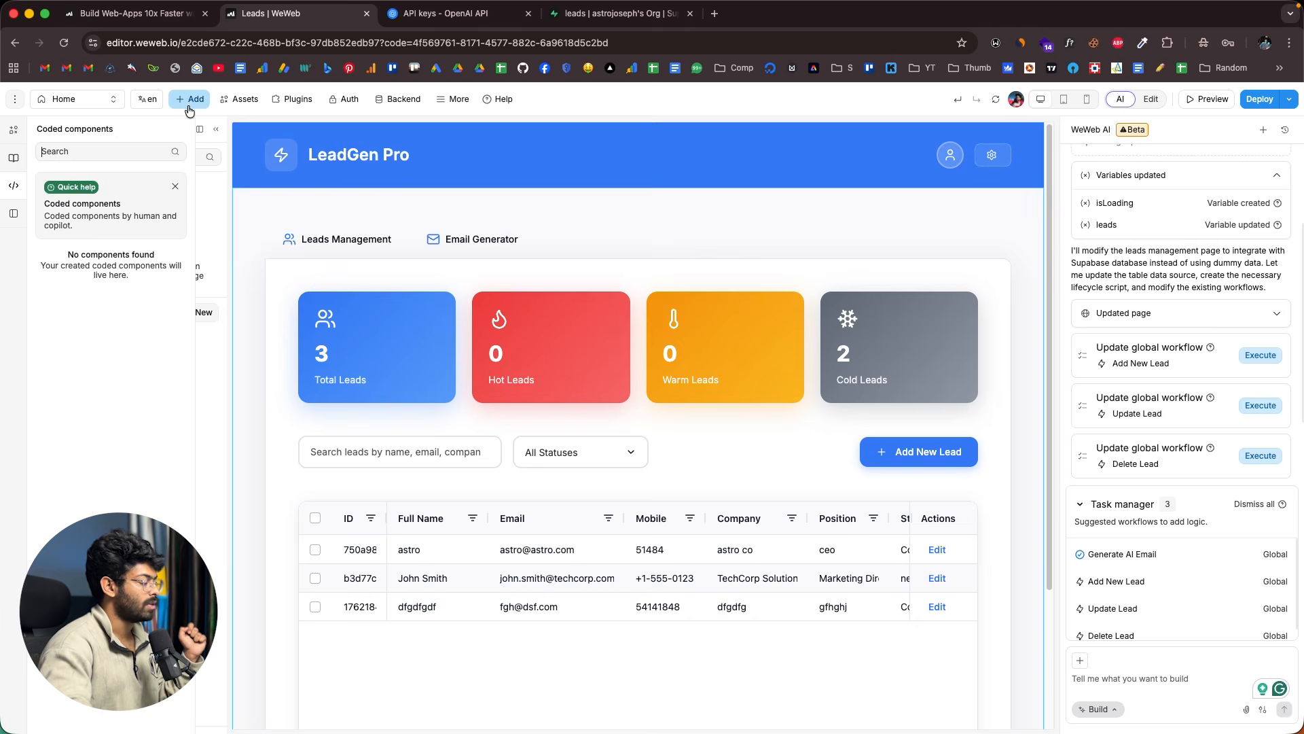
{"action": "left_click", "coordinate": [560, 259]}
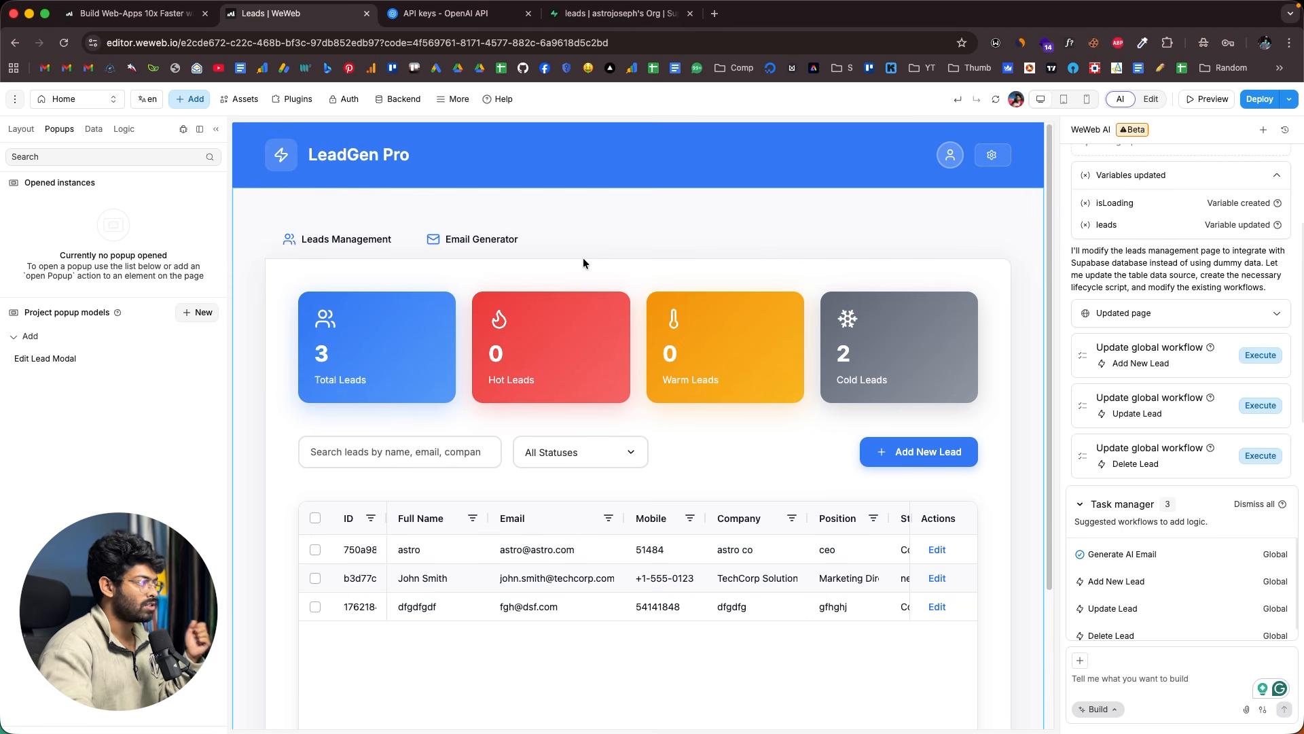
{"action": "left_click_drag", "start_coordinate": [1050, 509], "coordinate": [1051, 640]}
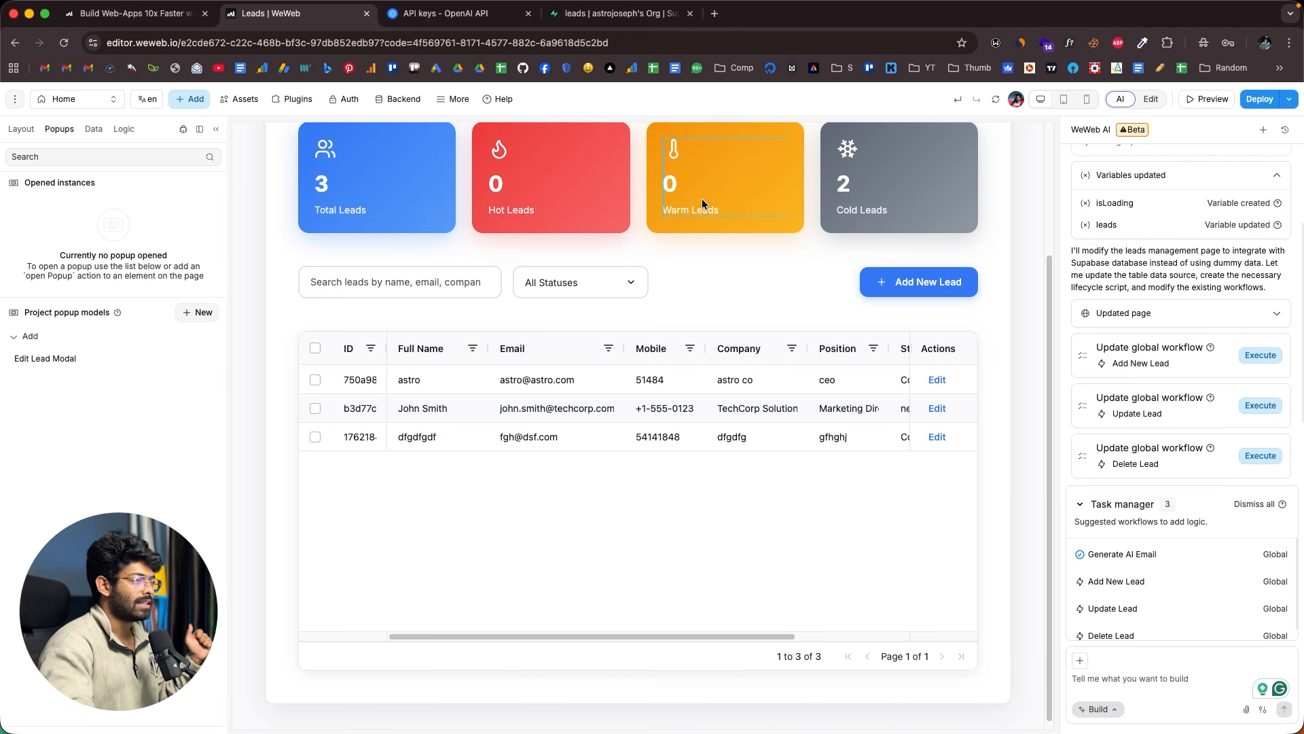
{"action": "scroll", "coordinate": [702, 203], "scroll_direction": "up", "scroll_amount": 5}
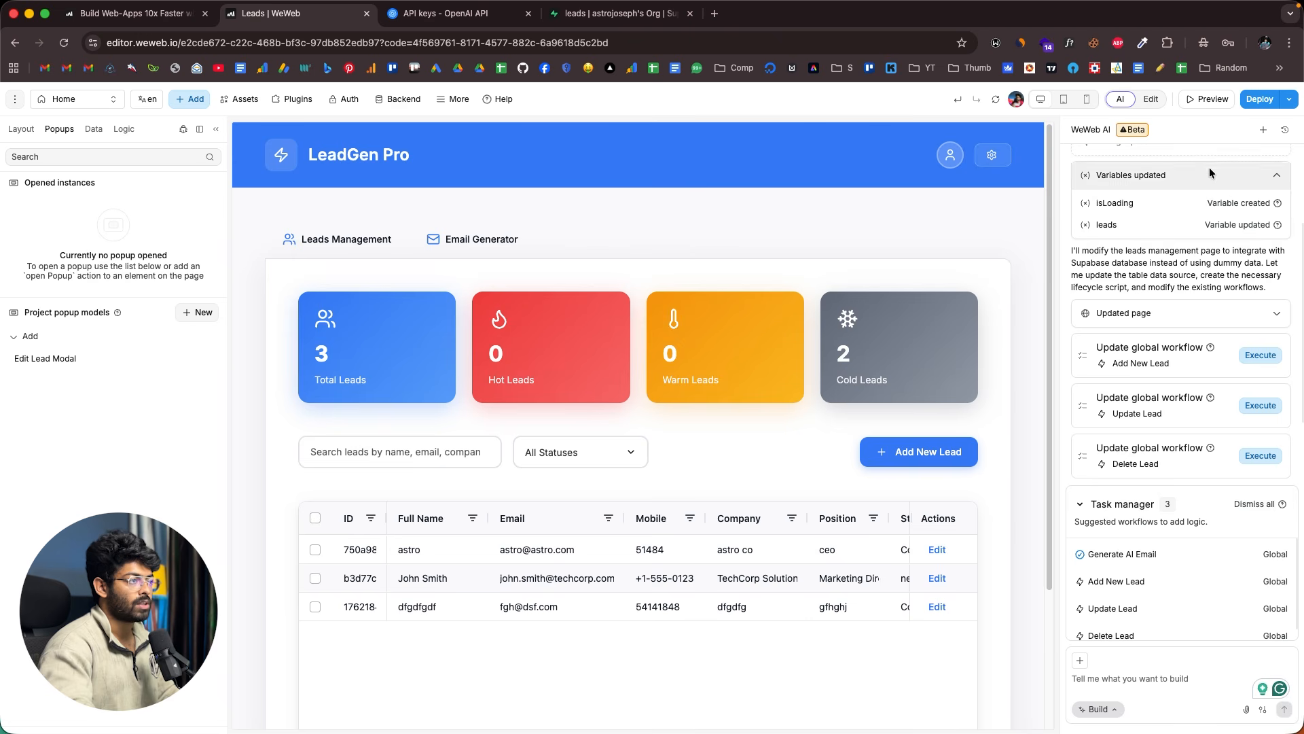
- Publish LeadGen Pro to the WeWeb subdomain named leadgenpro from the Deploy menu
{"action": "left_click", "coordinate": [1261, 103]}
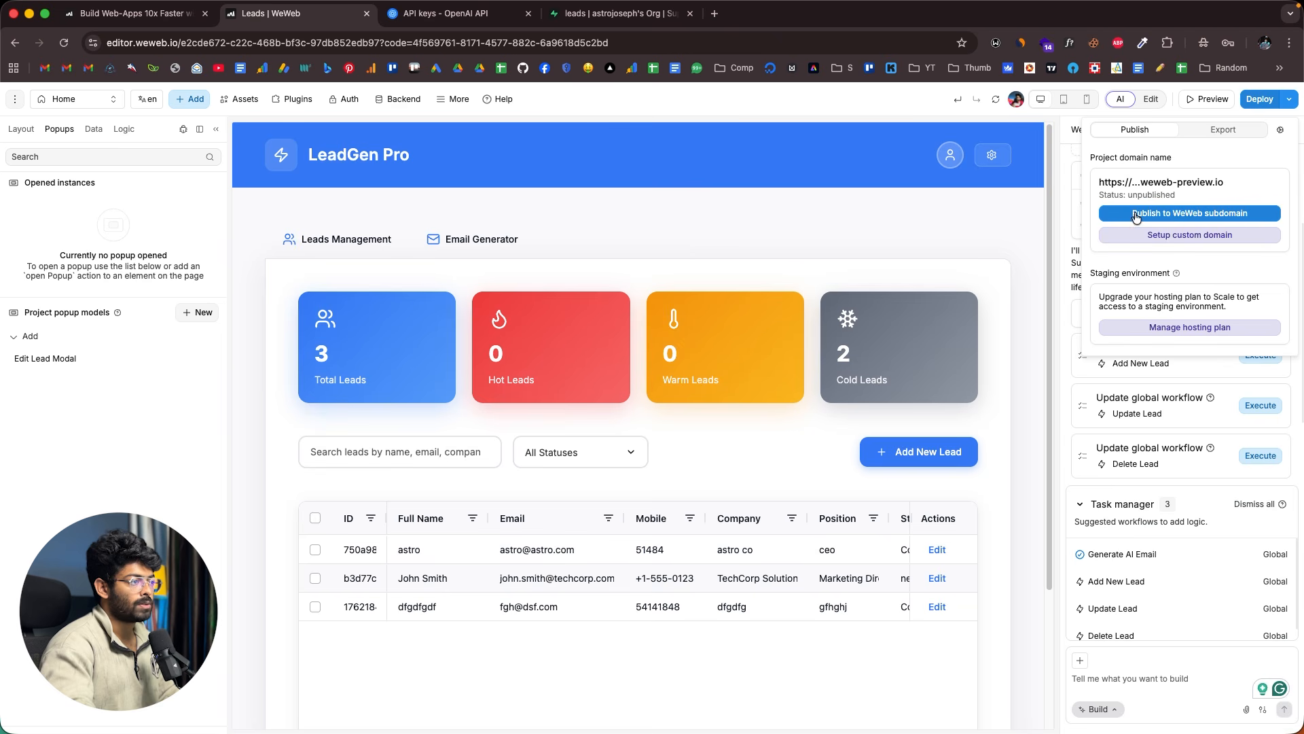
{"action": "left_click", "coordinate": [1185, 213]}
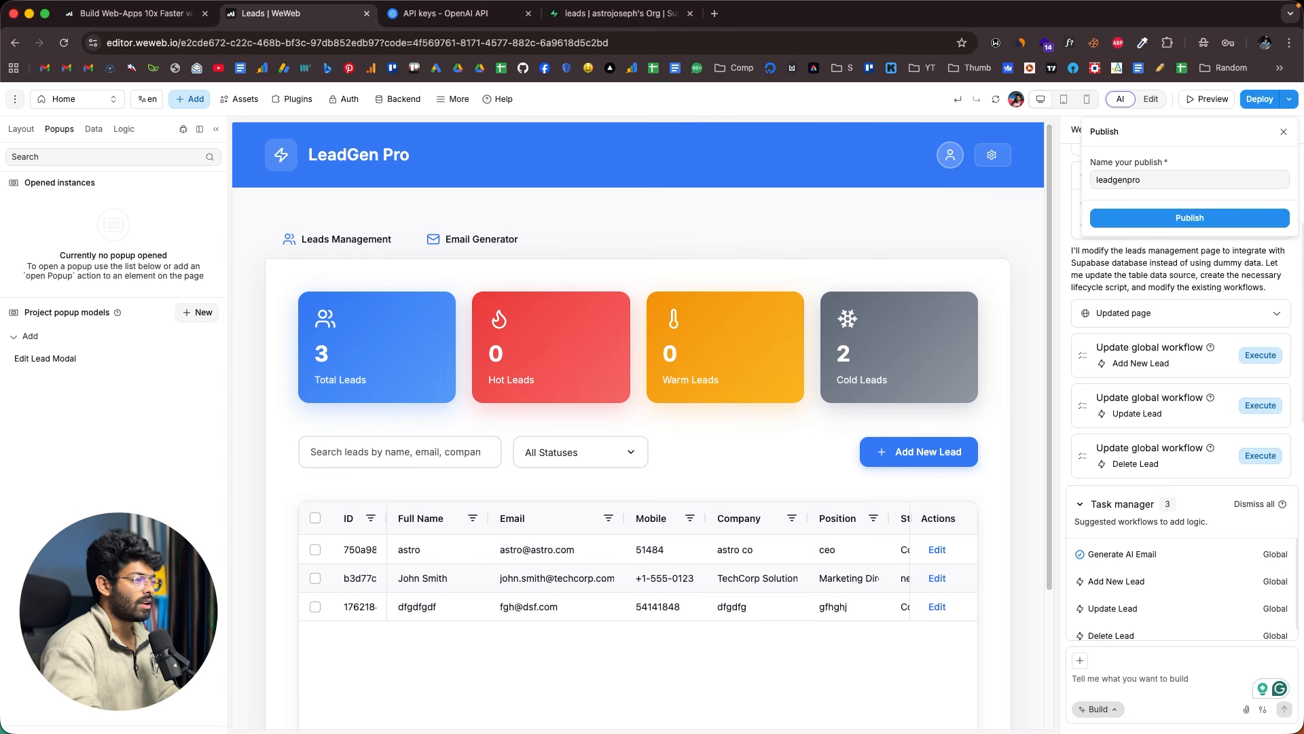
{"action": "left_click", "coordinate": [1195, 215]}
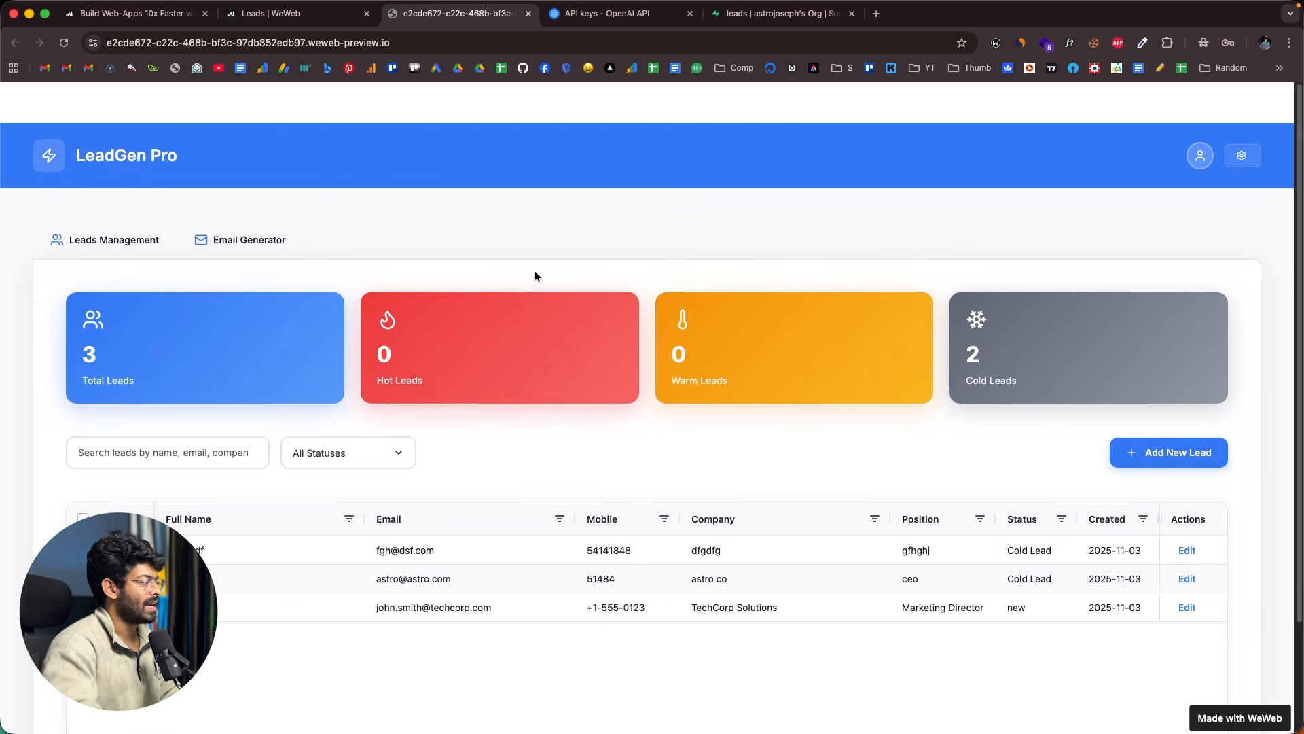
- Open and close the live site's Add New Lead form, then close the editor's deploy details
{"action": "scroll", "coordinate": [863, 309], "scroll_direction": "down", "scroll_amount": 3}
{"action": "scroll", "coordinate": [874, 307], "scroll_direction": "up", "scroll_amount": 3}
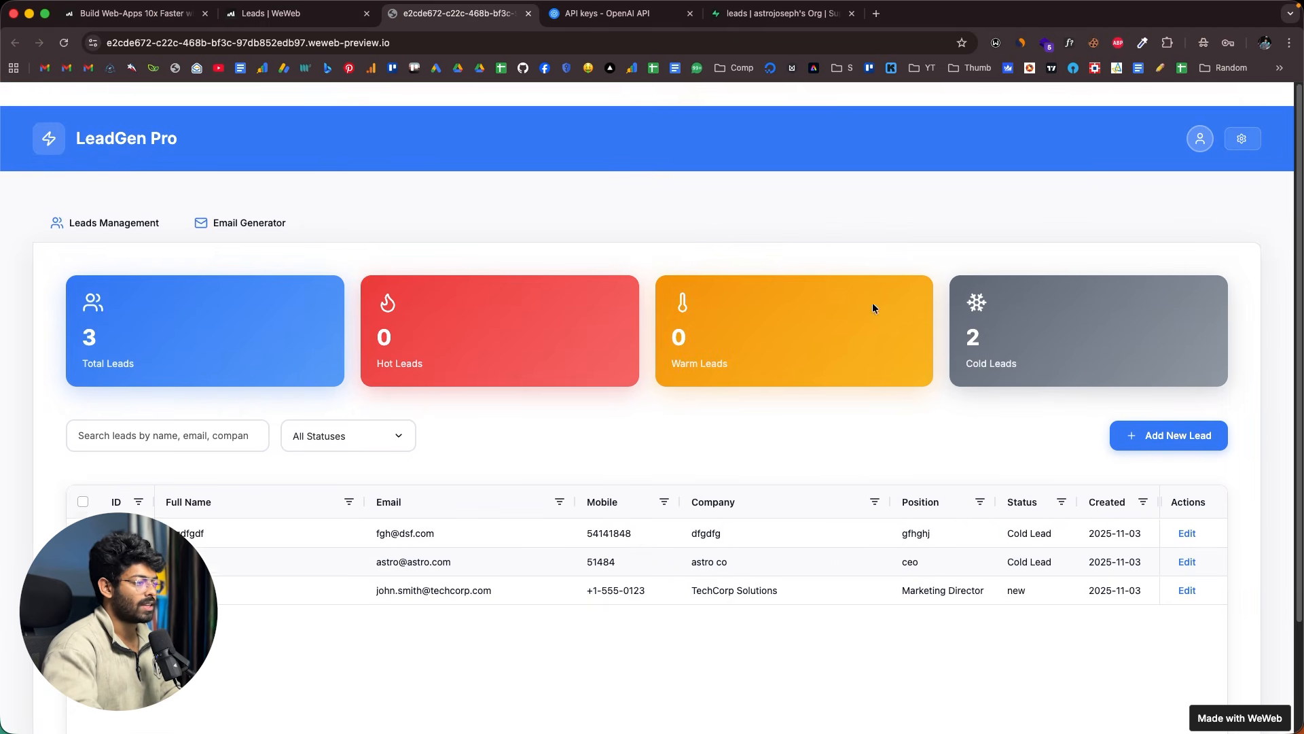
{"action": "left_click", "coordinate": [1179, 411]}
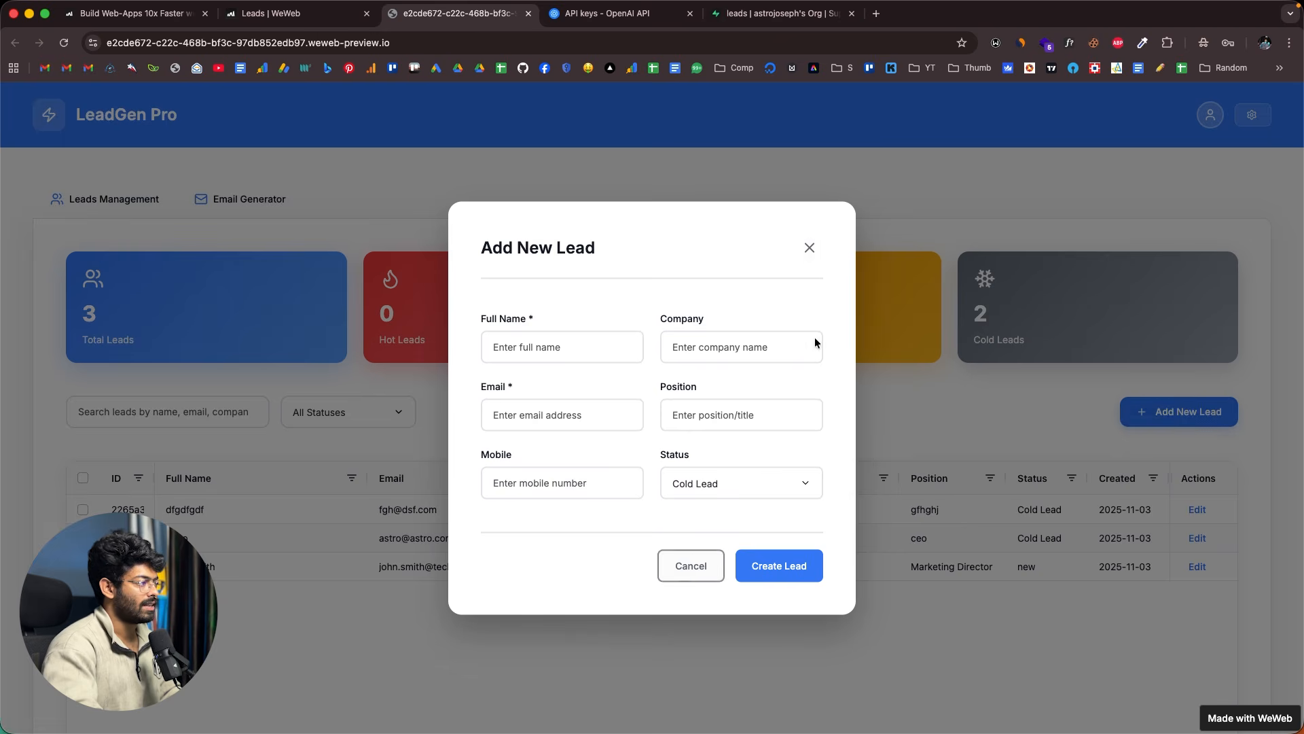
{"action": "left_click", "coordinate": [809, 248]}
{"action": "left_click", "coordinate": [315, 15]}
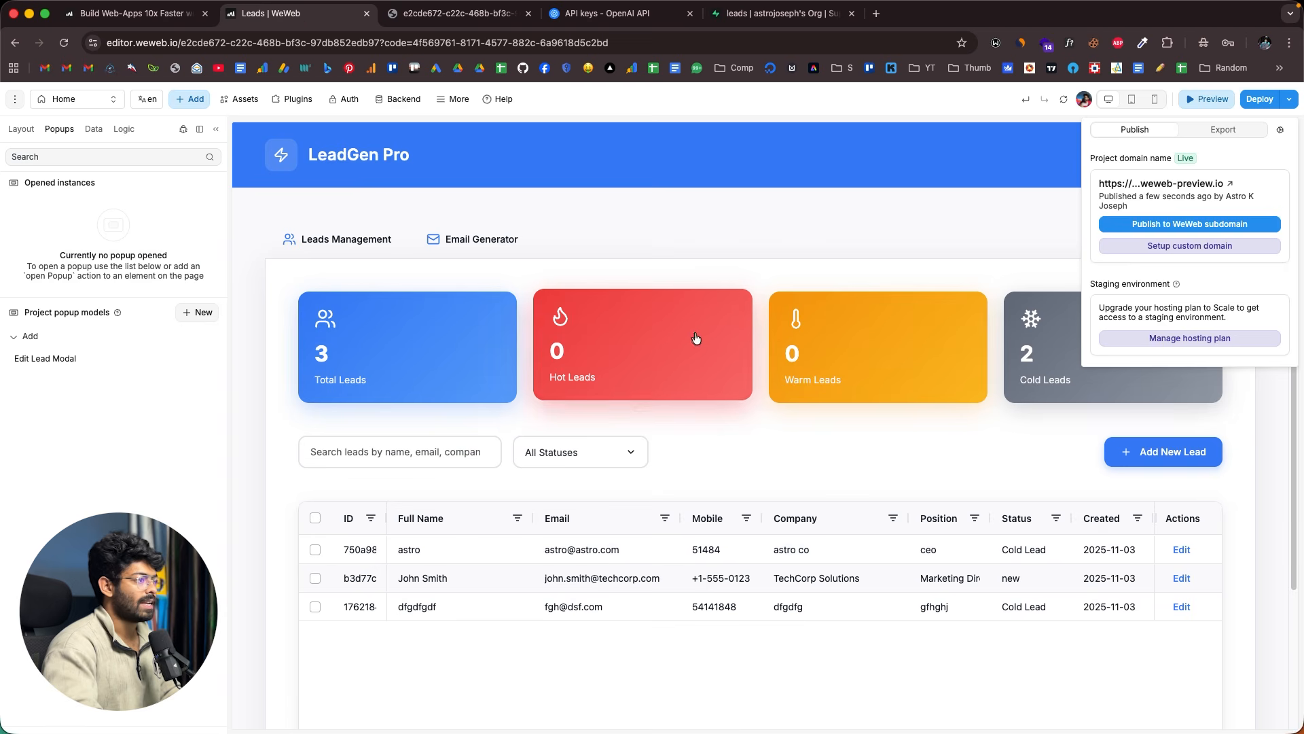
{"action": "left_click", "coordinate": [860, 210]}
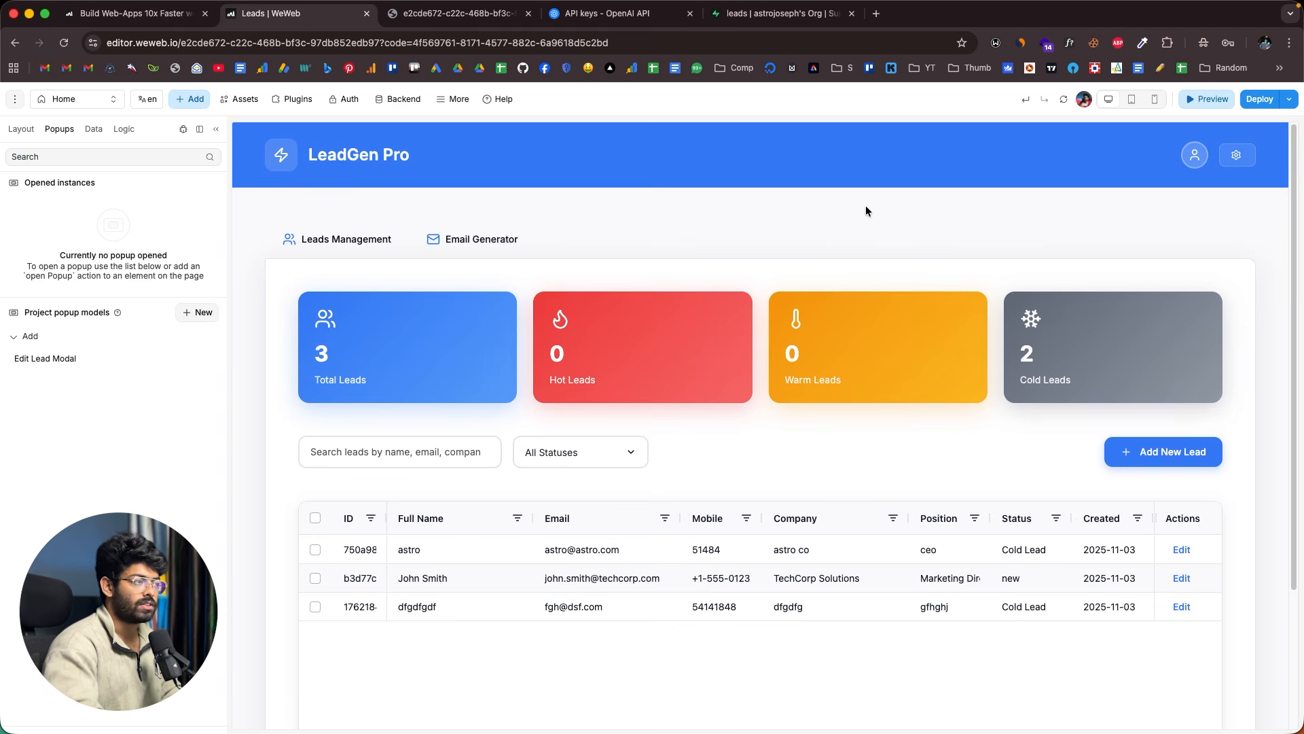
- Exit preview and look over the Auth users and file storage settings
{"action": "left_click", "coordinate": [1198, 104]}
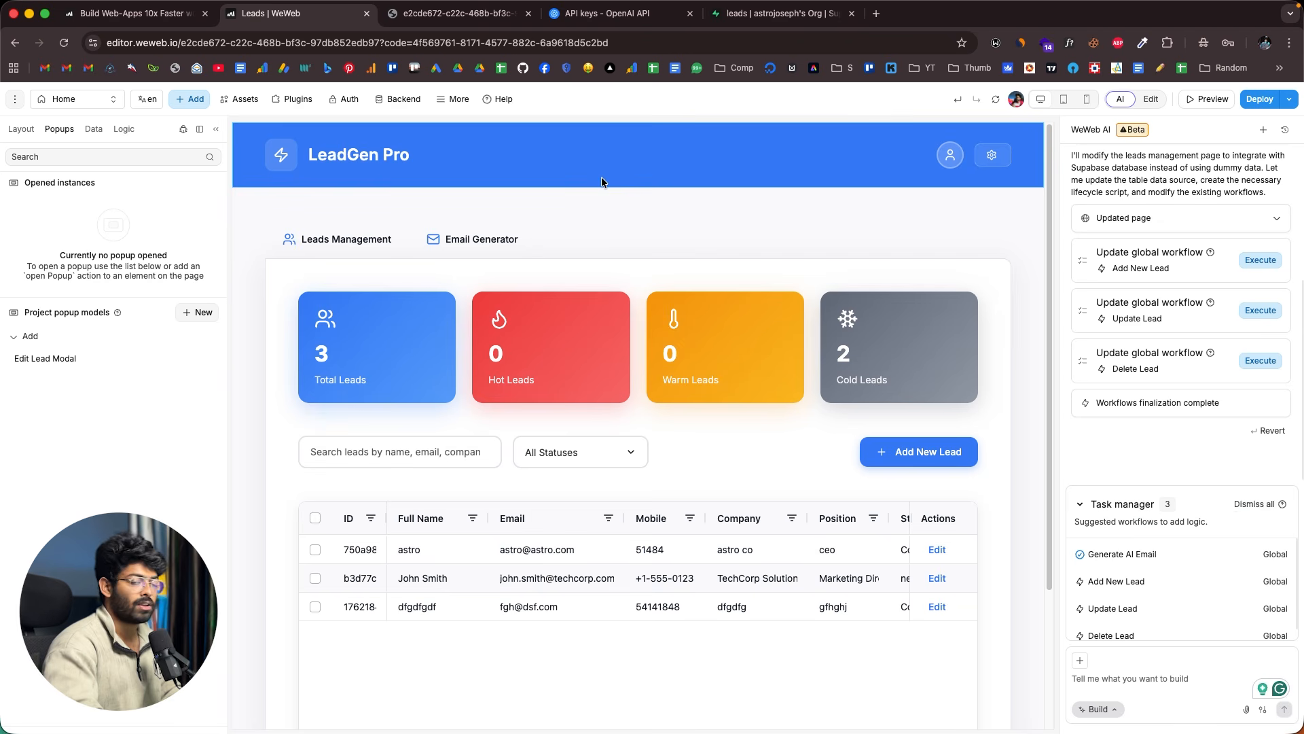
{"action": "left_click", "coordinate": [348, 100]}
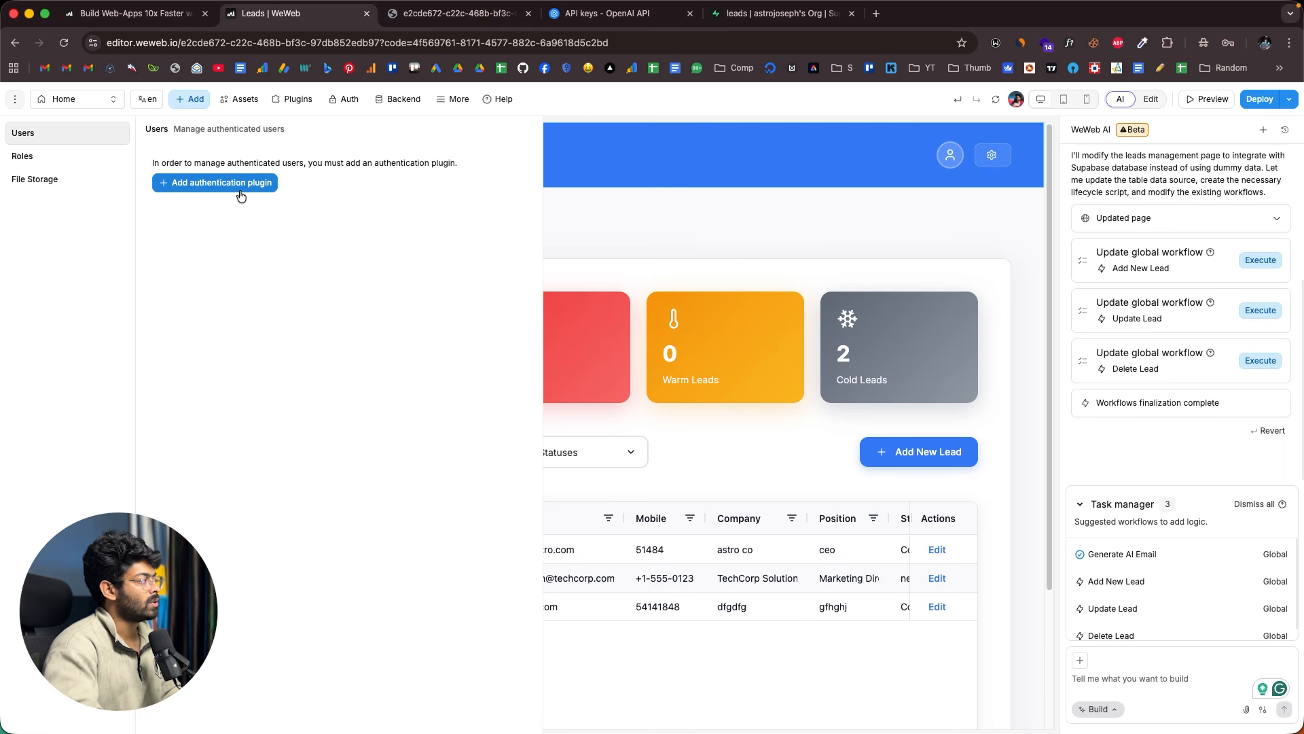
{"action": "left_click", "coordinate": [72, 180]}
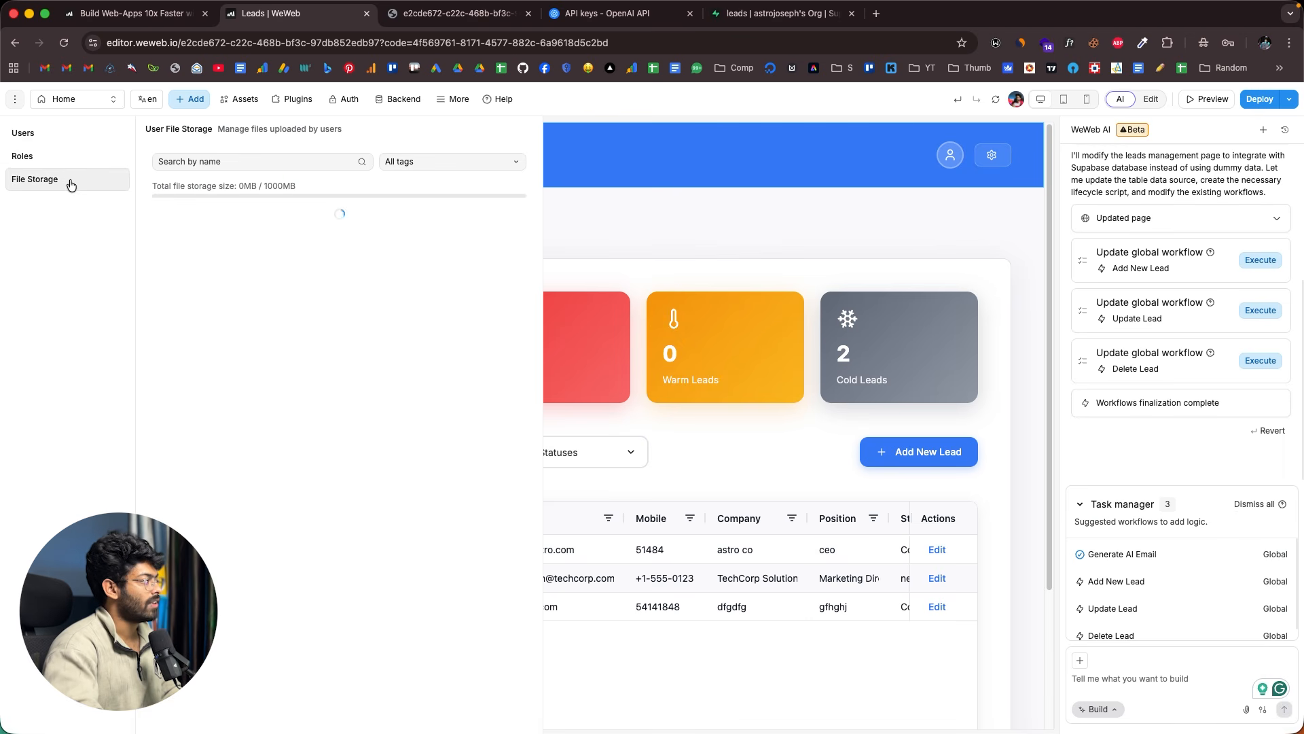
- Review the backend tables, functions and secrets, close them, and bring up weweb.io
{"action": "left_click", "coordinate": [404, 100]}
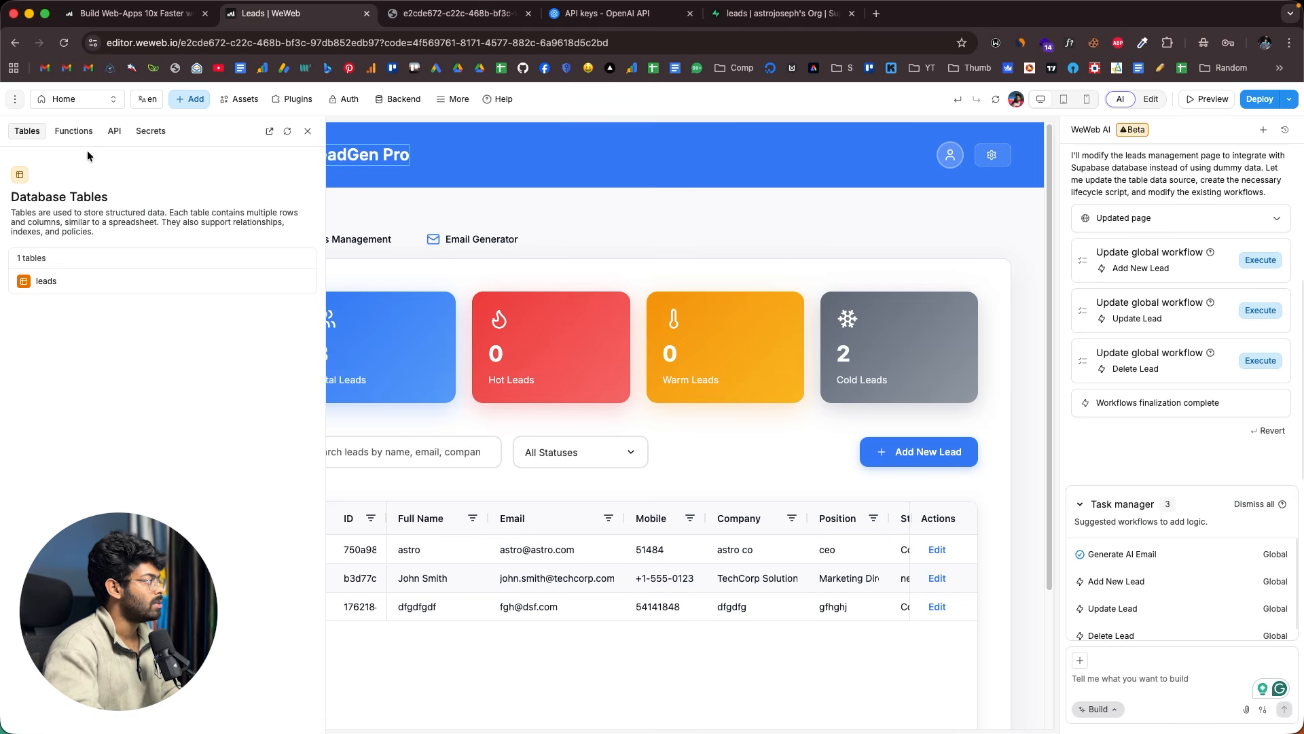
{"action": "left_click", "coordinate": [73, 131]}
{"action": "left_click", "coordinate": [150, 131]}
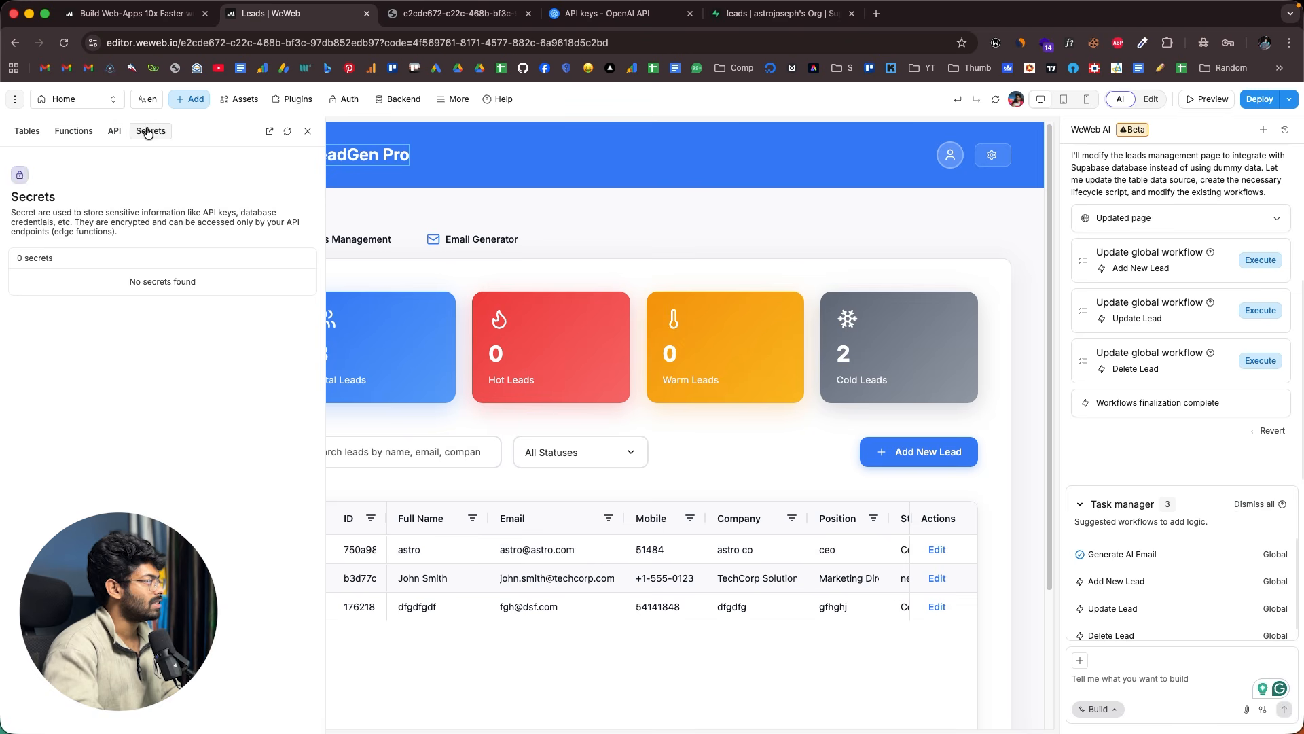
{"action": "left_click", "coordinate": [27, 131]}
{"action": "left_click", "coordinate": [308, 131]}
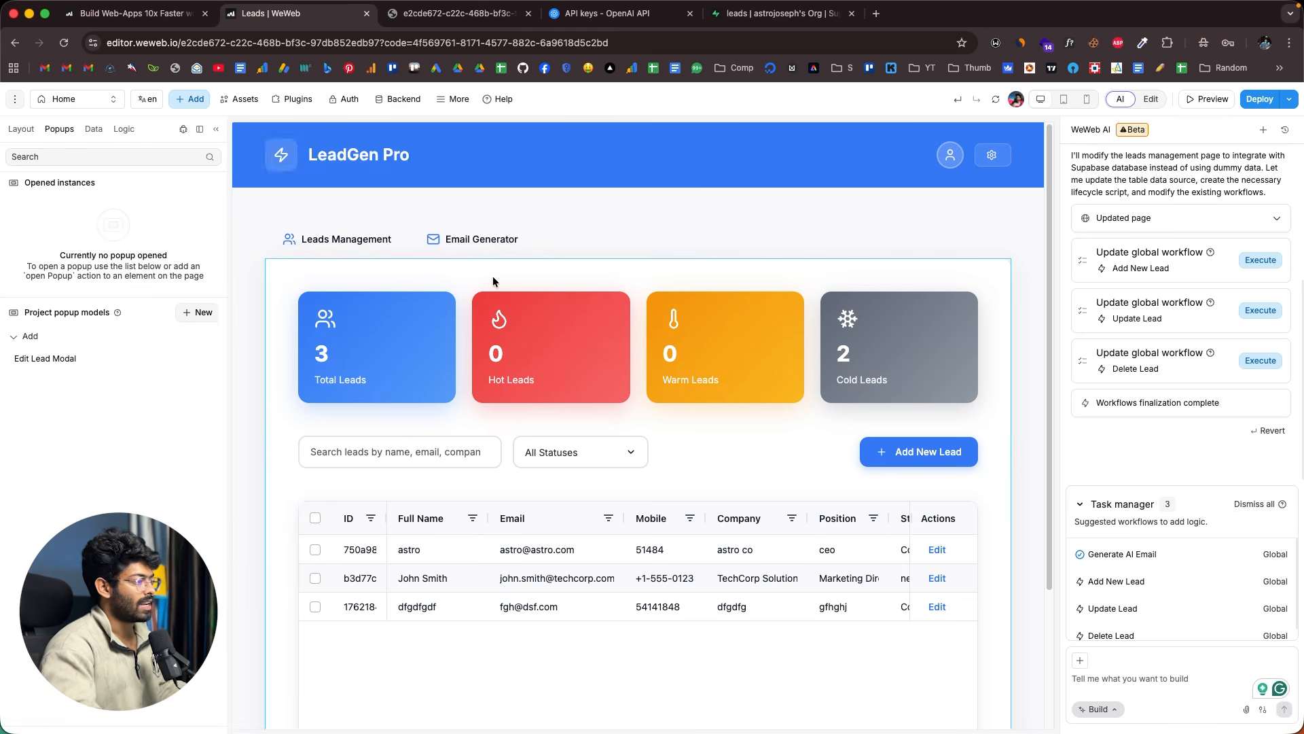
{"action": "left_click", "coordinate": [136, 13]}
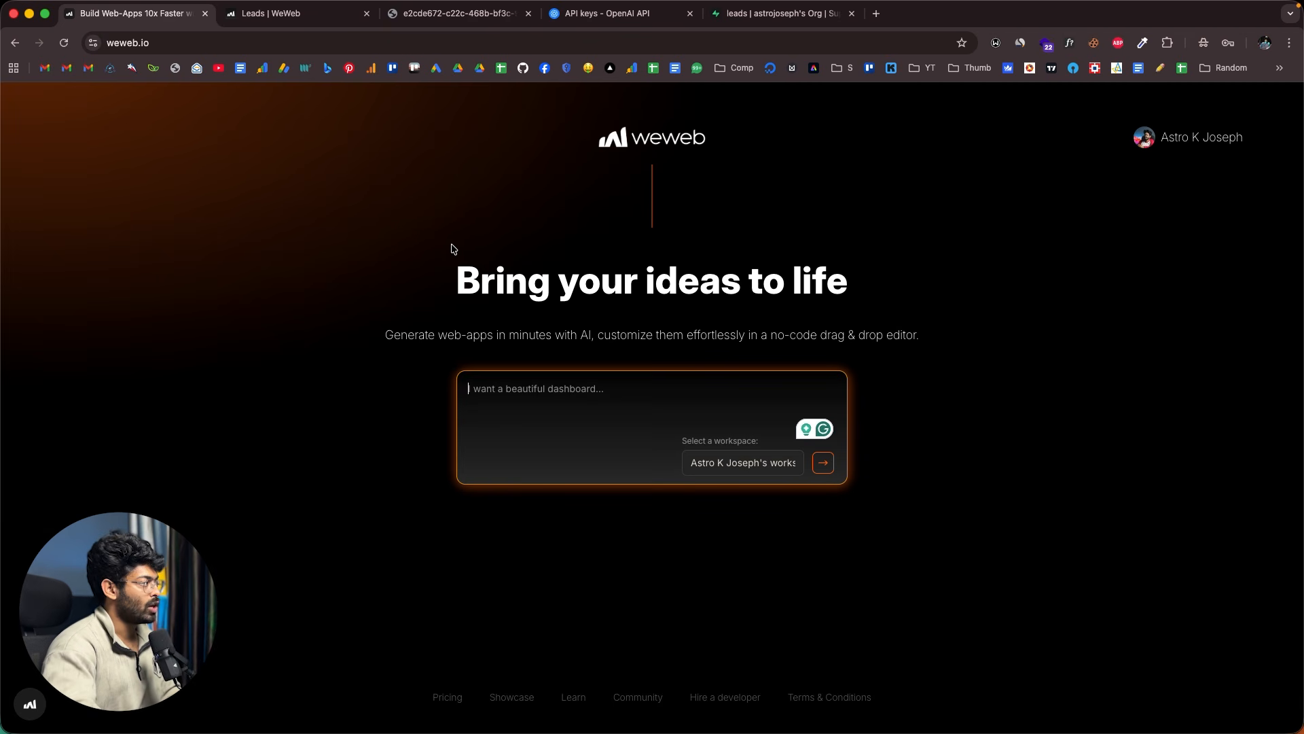
- Focus the weweb.io app-idea prompt box, then return to the Leads | WeWeb editor
{"action": "left_click", "coordinate": [211, 243]}
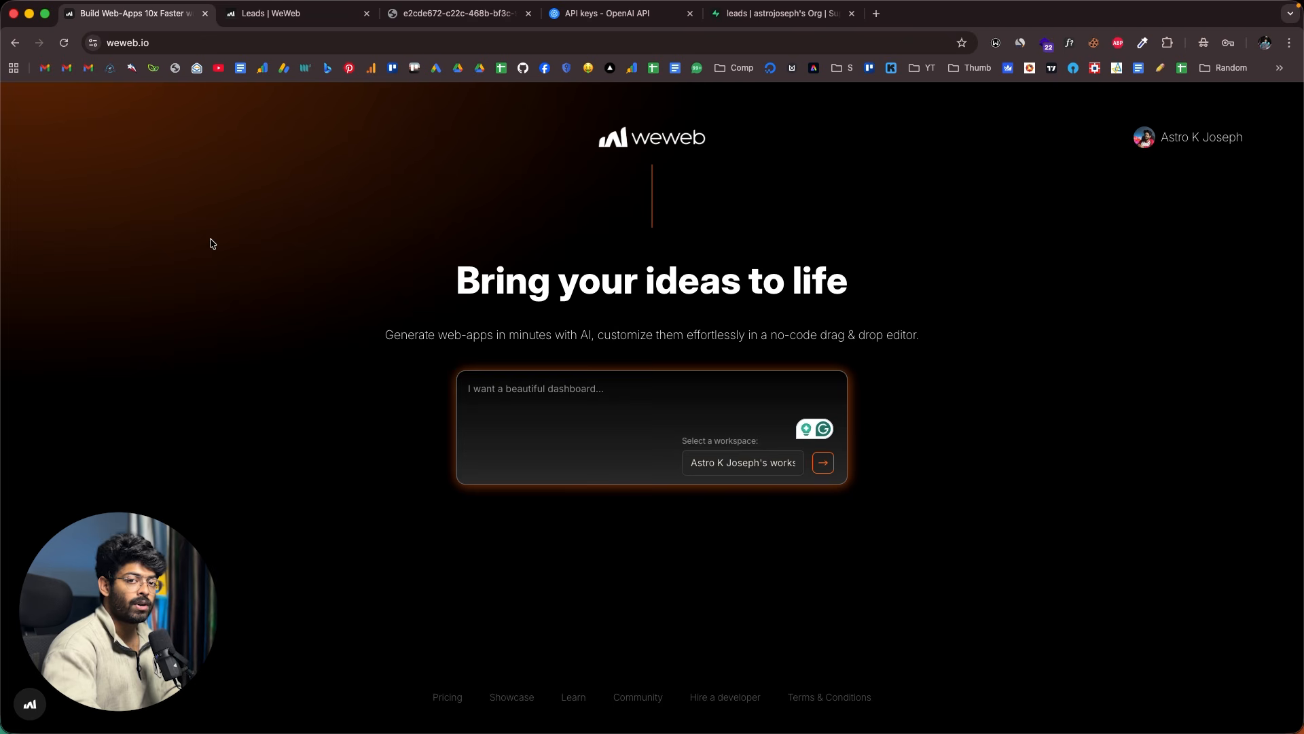
{"action": "left_click", "coordinate": [551, 414]}
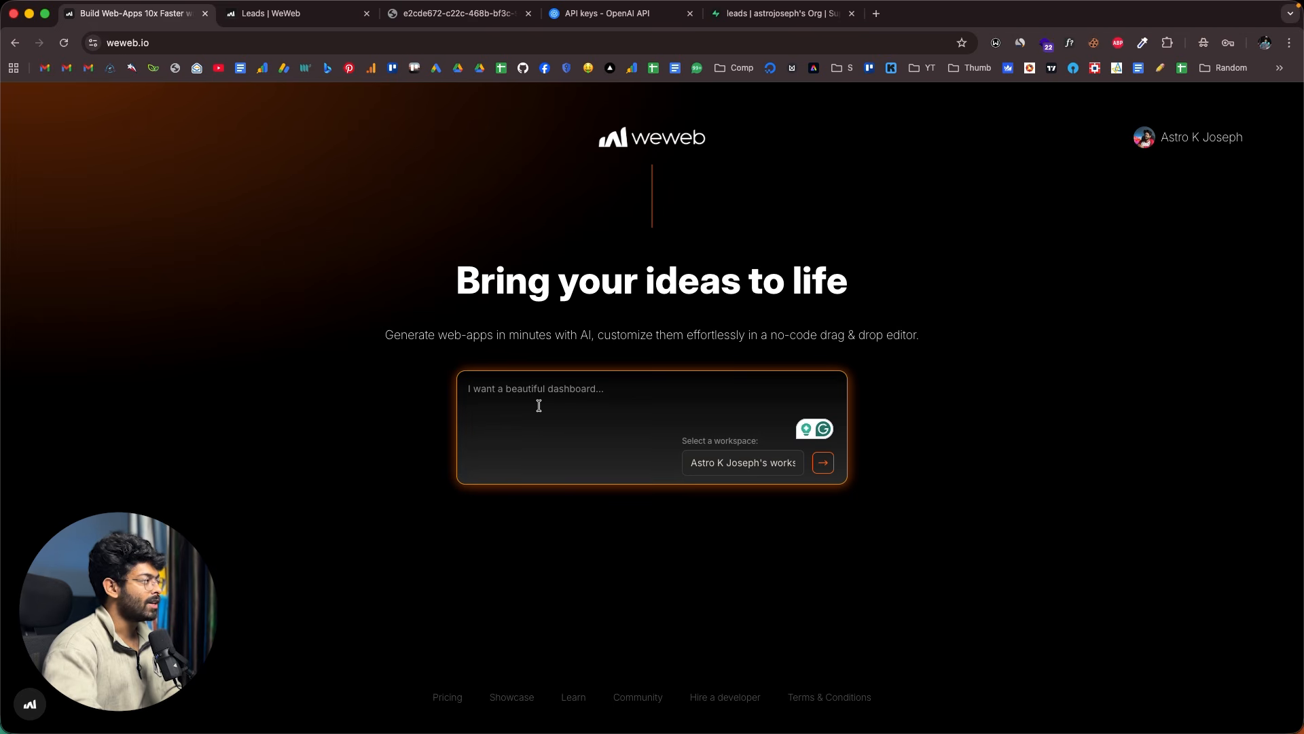
{"action": "left_click", "coordinate": [308, 15]}
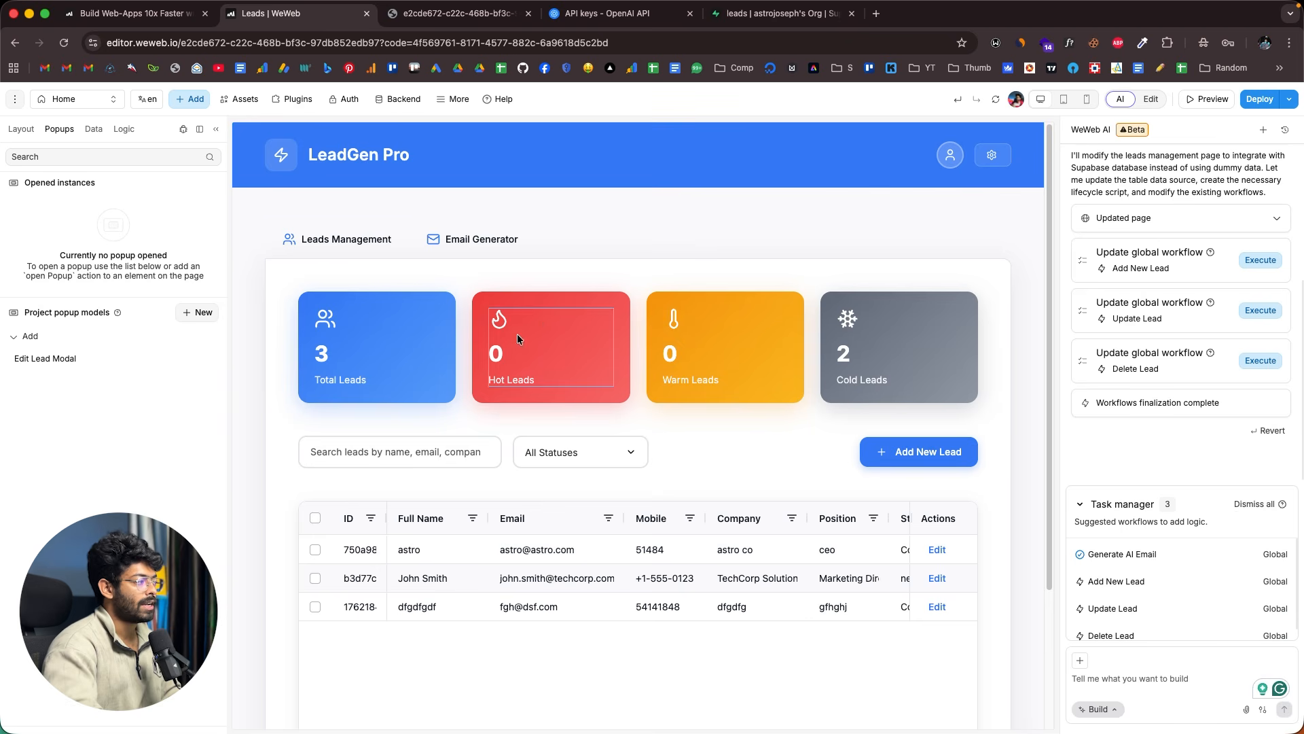